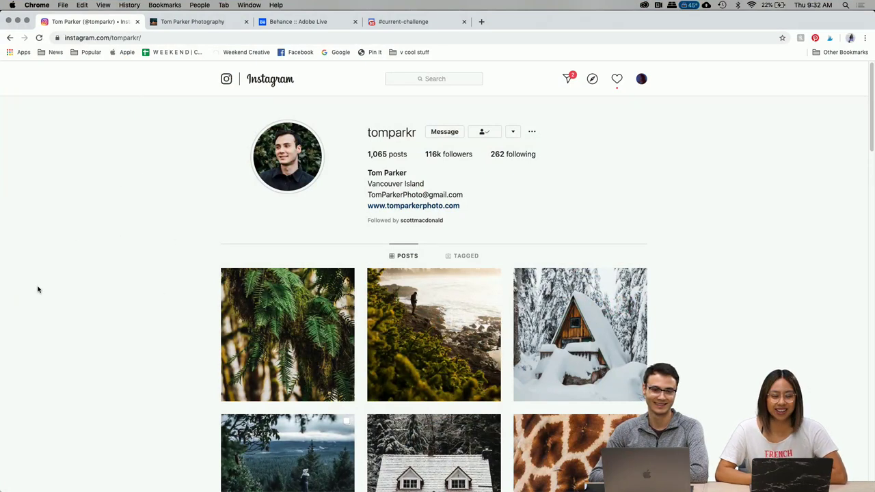
Open the fern close-up post and step through the following posts past the snowy A-frame cabin.
scroll(38, 290, down, 2)
click(319, 228)
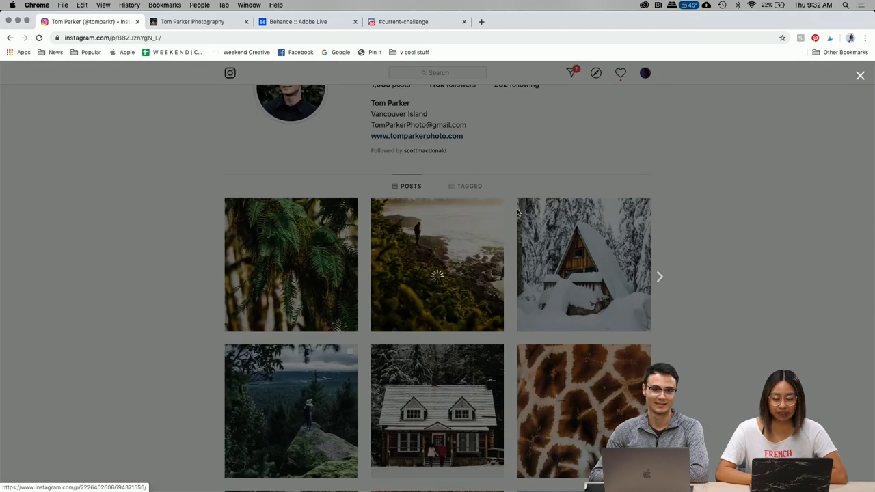
scroll(427, 202, up, 3)
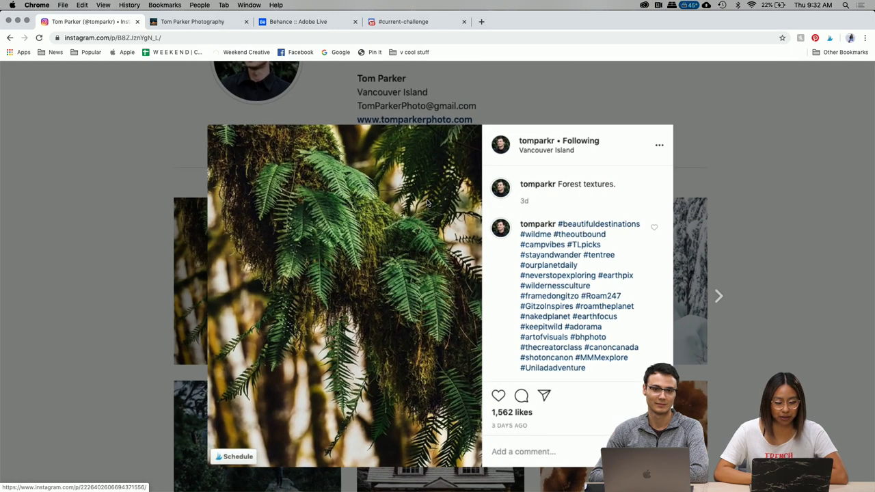
scroll(649, 291, down, 1)
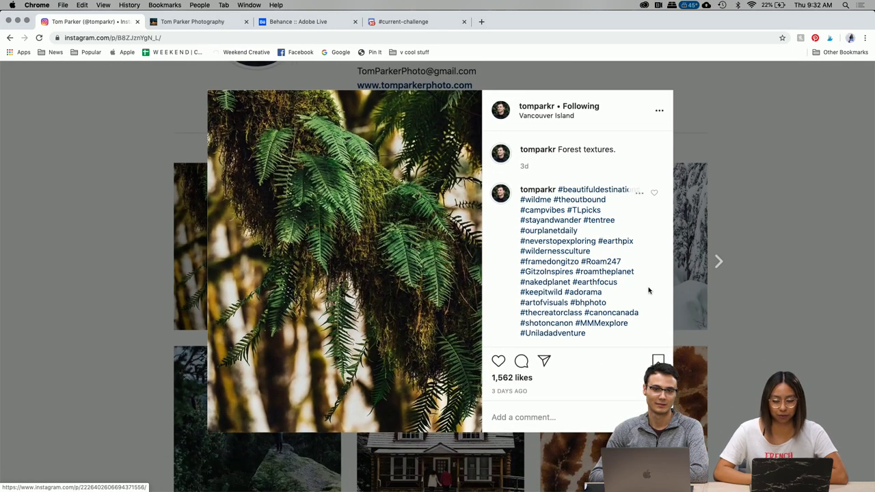
click(719, 264)
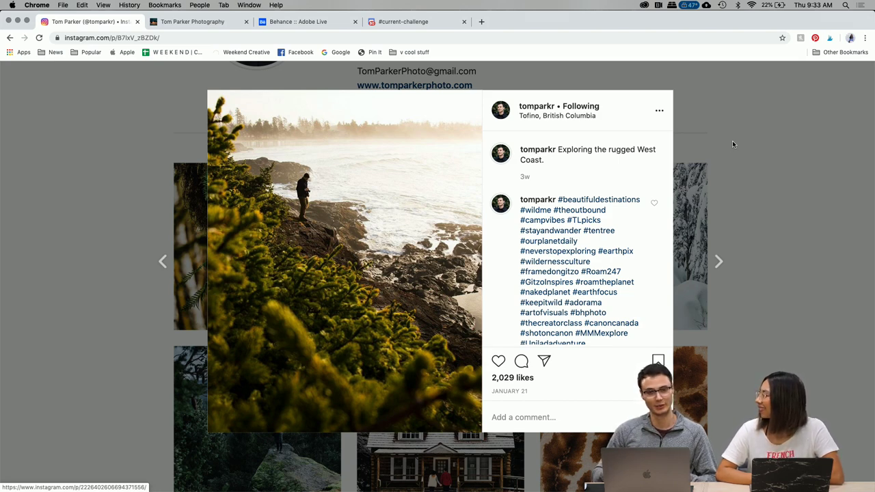
click(719, 262)
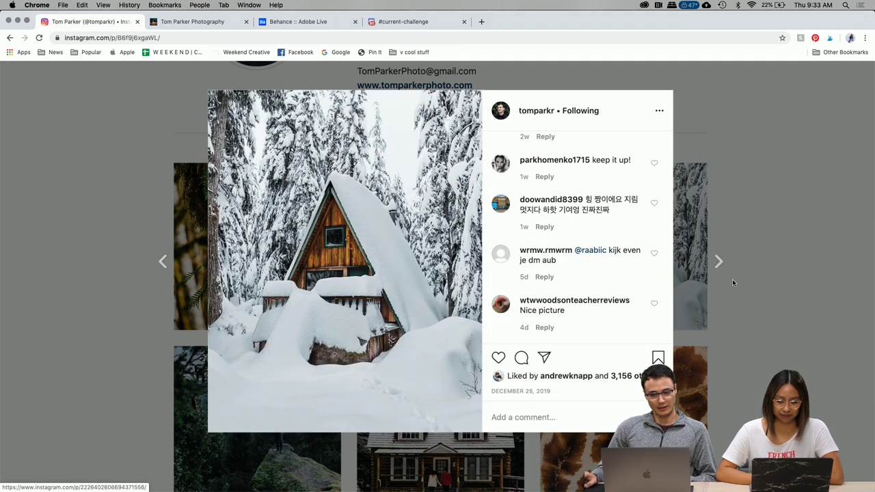
click(719, 262)
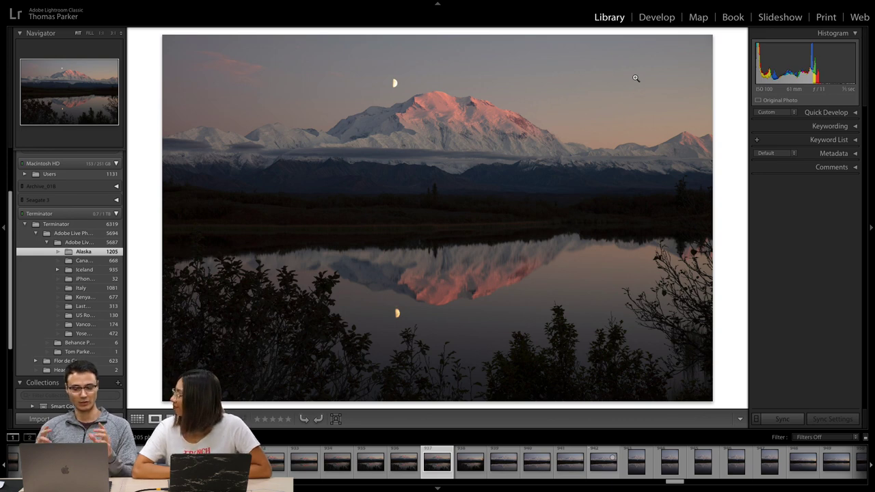
Switch to the Develop module with the Denali moon reflection photo.
click(665, 19)
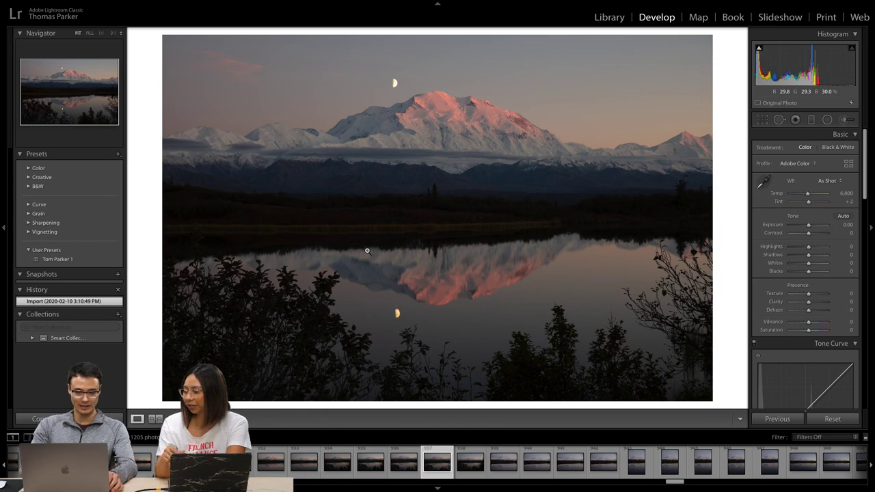
Step back six frames through mountain shots, then forward past the portrait and landscape kayak shots.
key(Left)
key(Left)
key(Left)
key(Left)
key(Left)
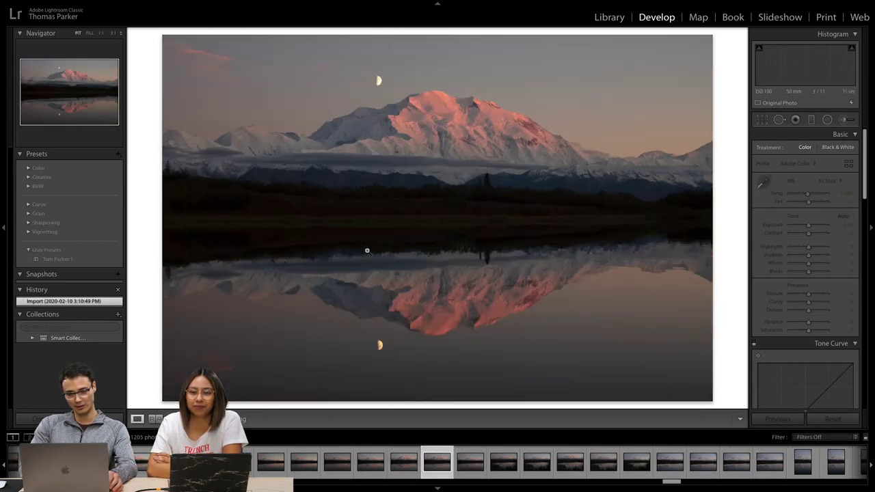
key(Left)
key(Left)
key(Left)
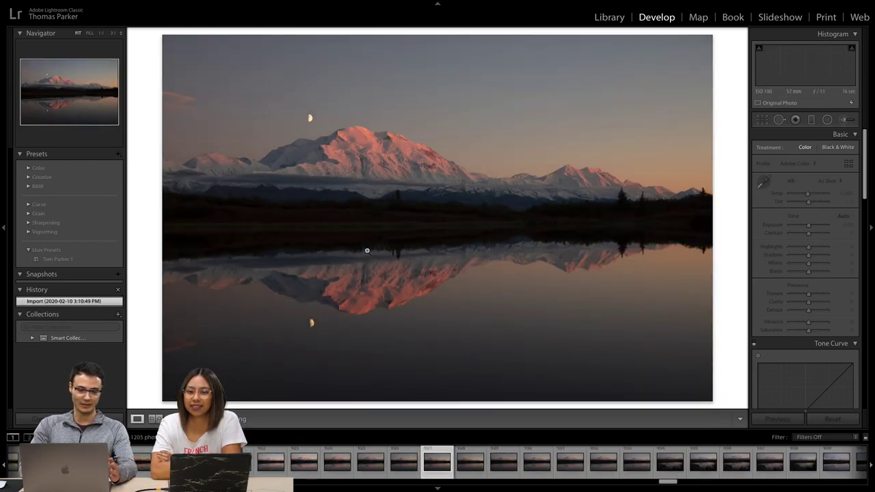
key(Left)
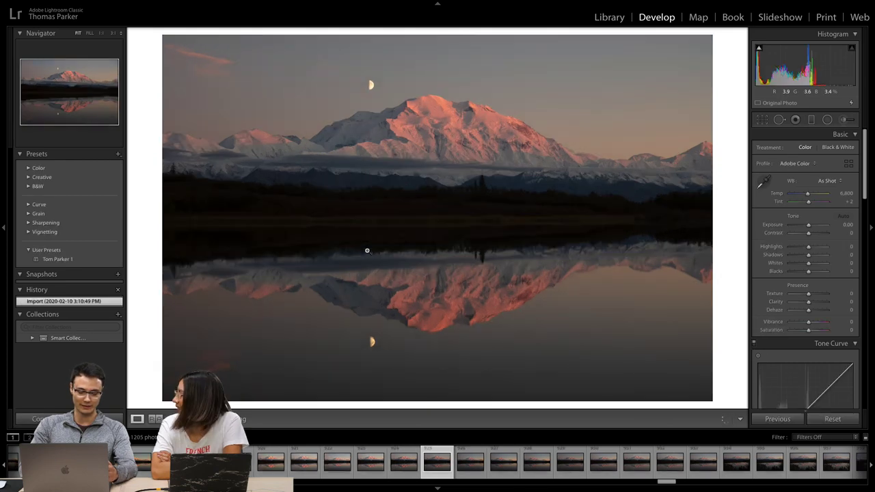
key(Left)
key(Left)
key(Left)
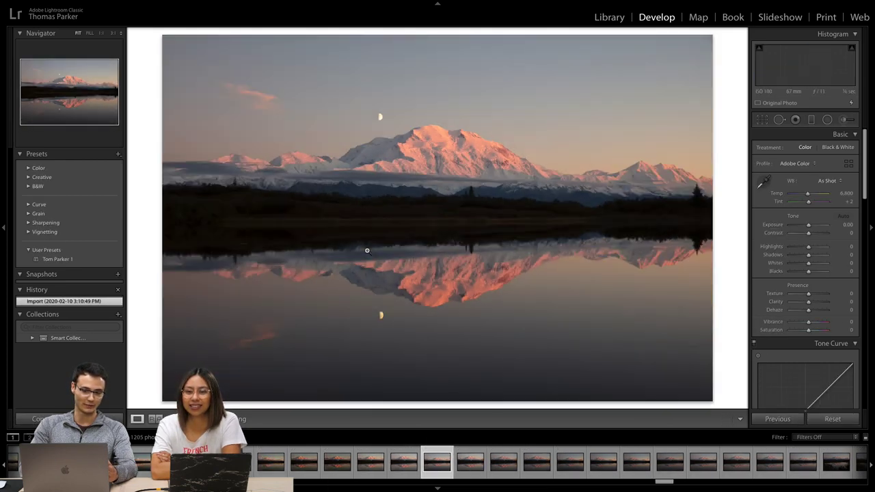
key(Left)
key(Left)
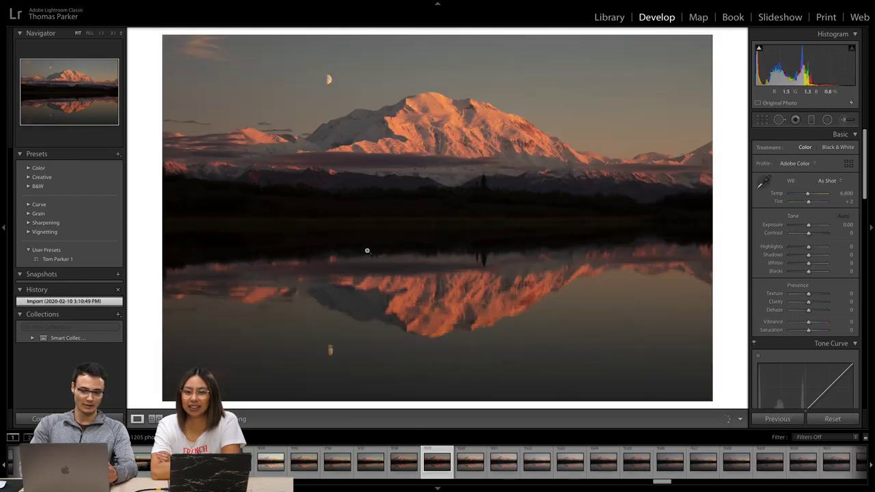
key(Left)
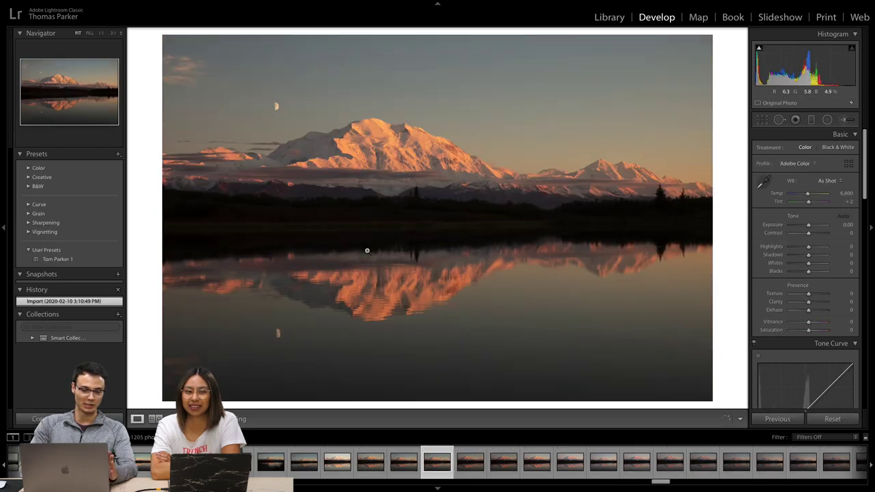
key(Right)
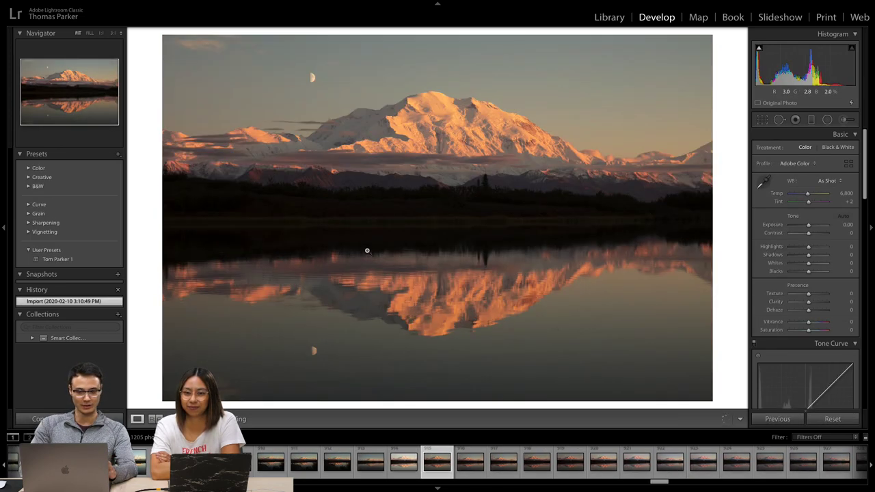
key(Right)
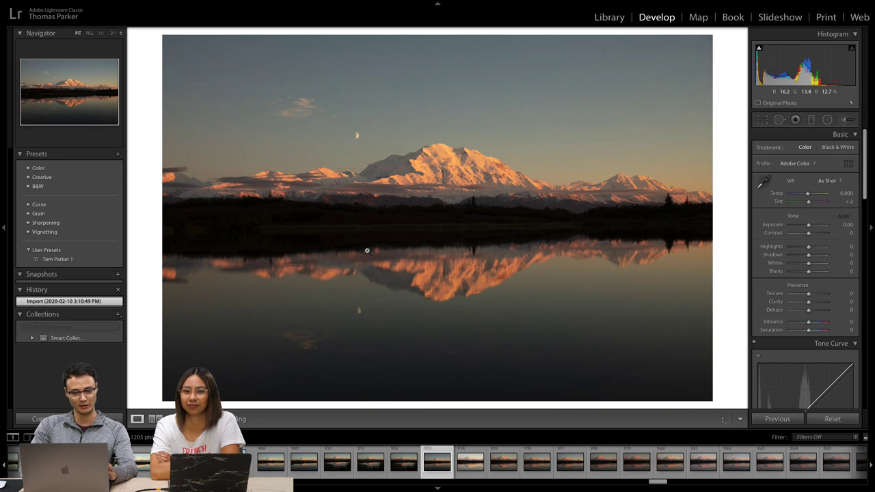
key(Right)
key(Right)
key(Right)
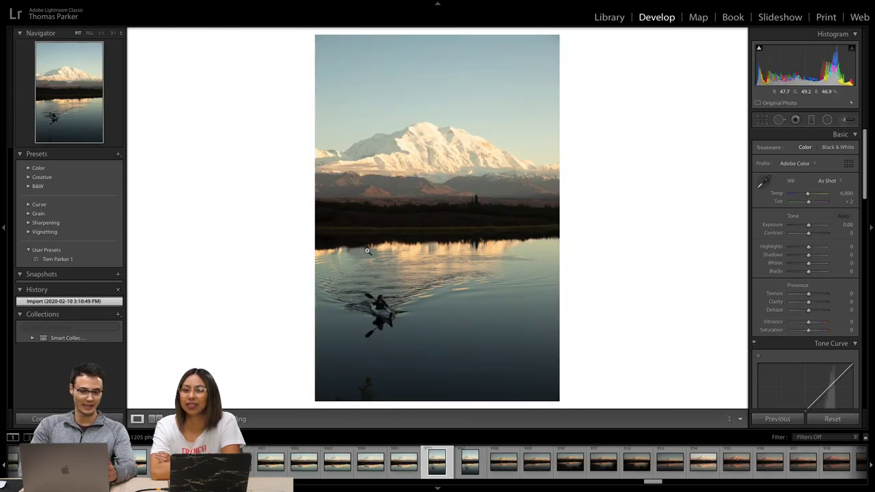
key(Right)
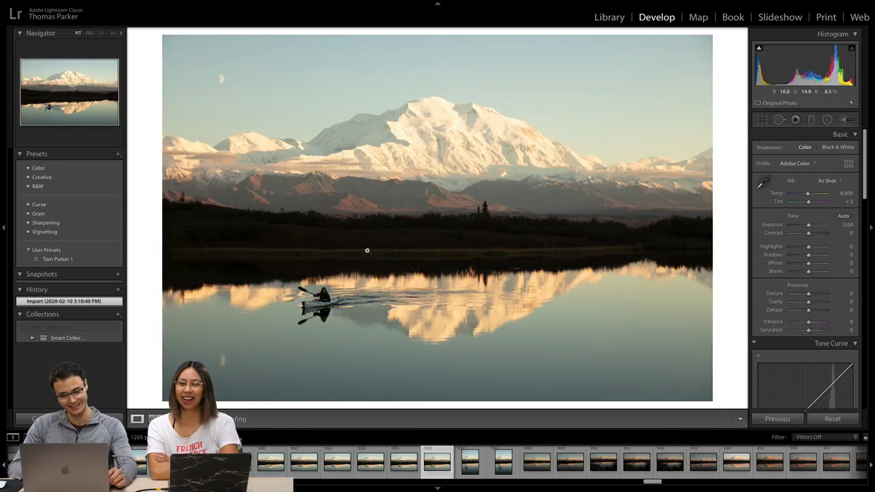
key(Right)
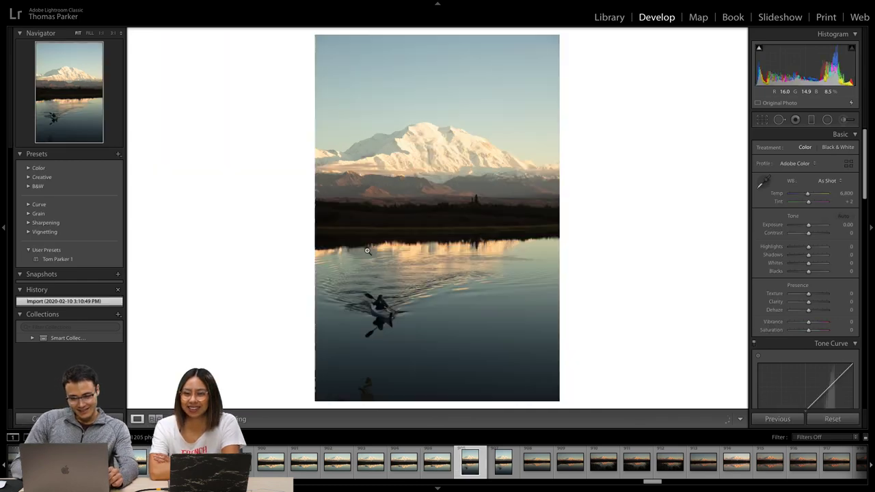
key(Right)
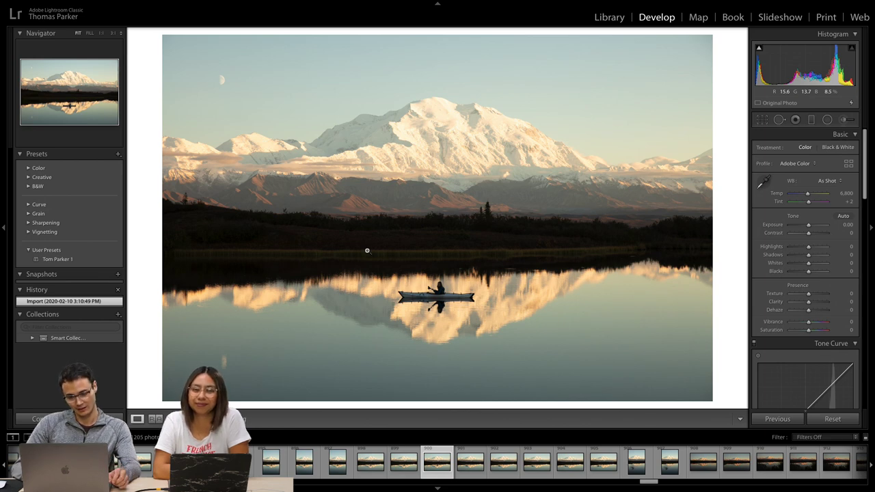
Advance one frame to the darker, sunset-lit Denali reflection photo with the moon.
key(Right)
key(Right)
key(Right)
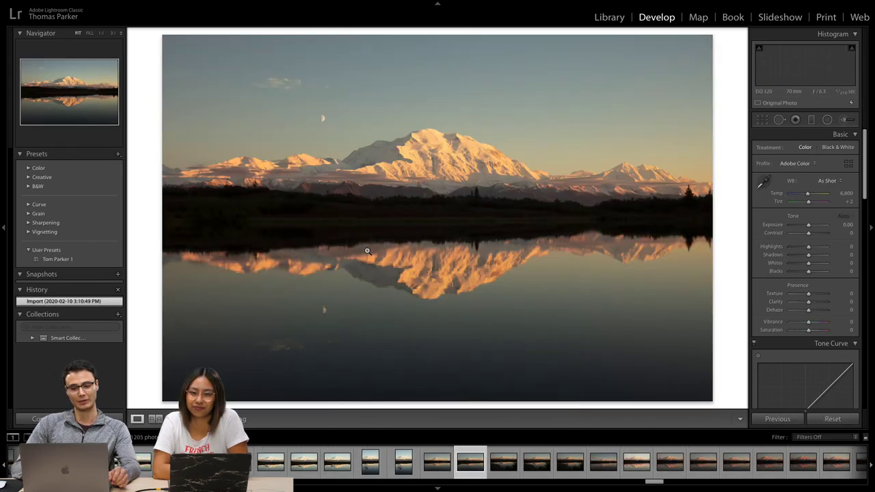
Compare adjacent sunset shots back and forth, landing on the one with foreground bushes.
key(Right)
key(Right)
key(Right)
key(Right)
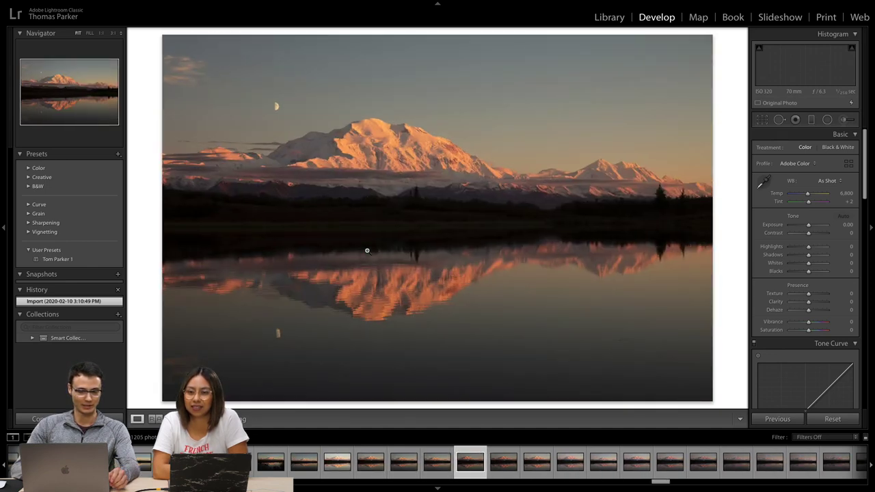
key(Right)
key(Left)
key(Right)
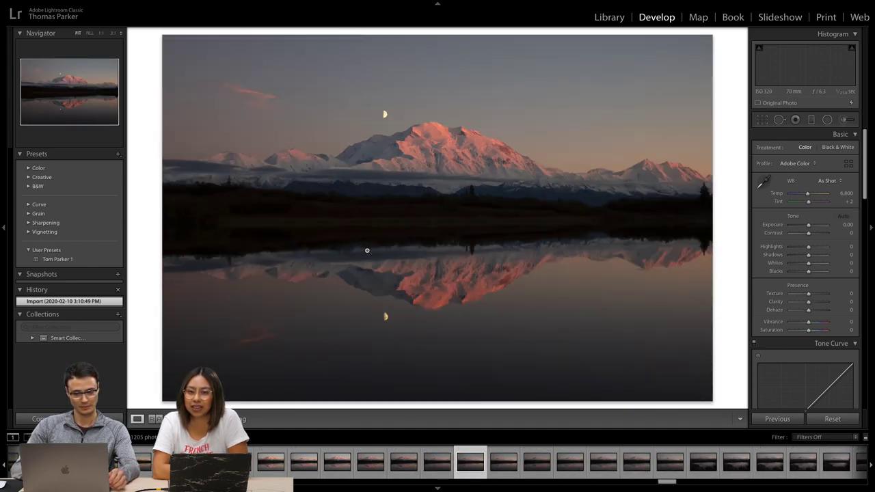
key(Left)
key(Right)
key(Left)
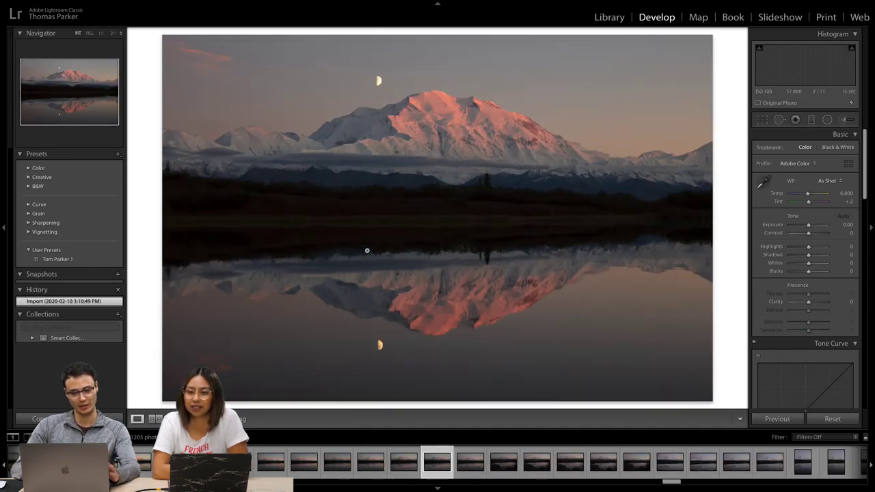
key(Right)
key(Right)
key(Left)
key(Right)
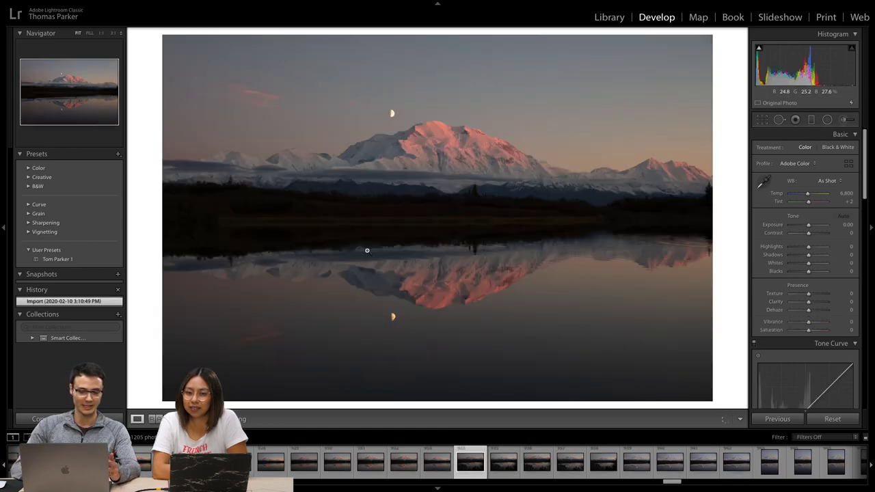
key(Left)
key(Right)
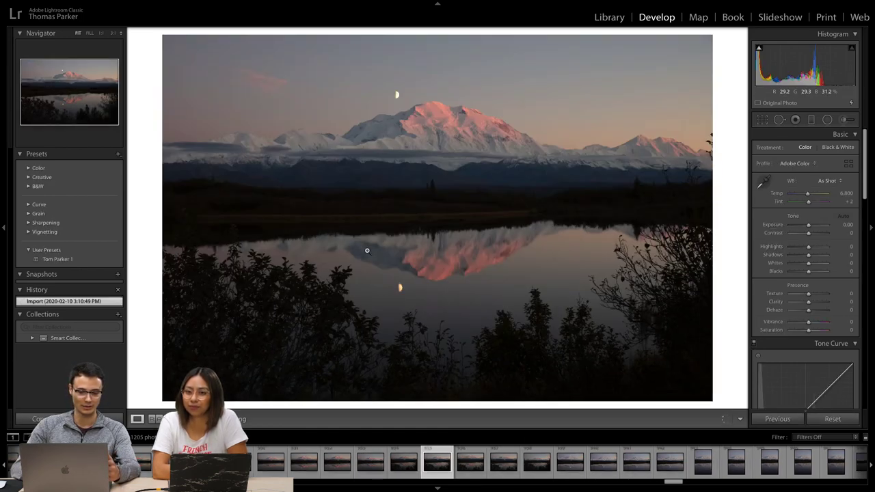
key(Left)
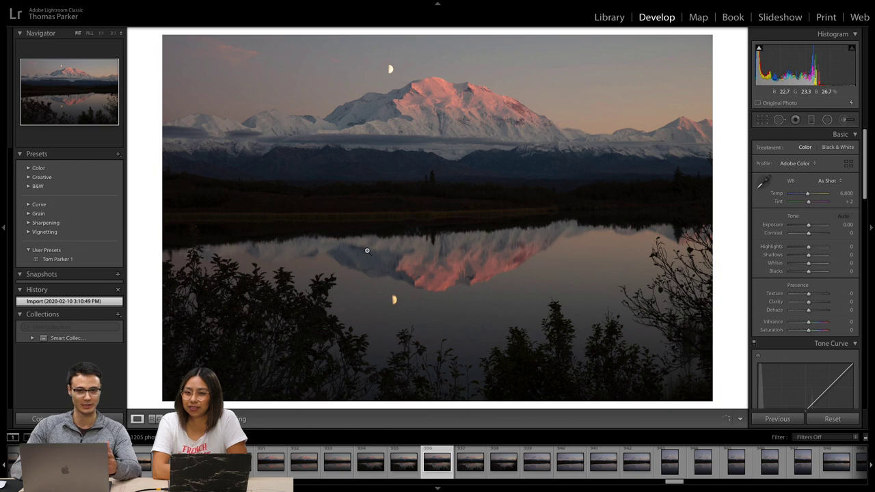
Advance four frames through the similar sunset shots to the frame with silhouetted shrubs.
key(Right)
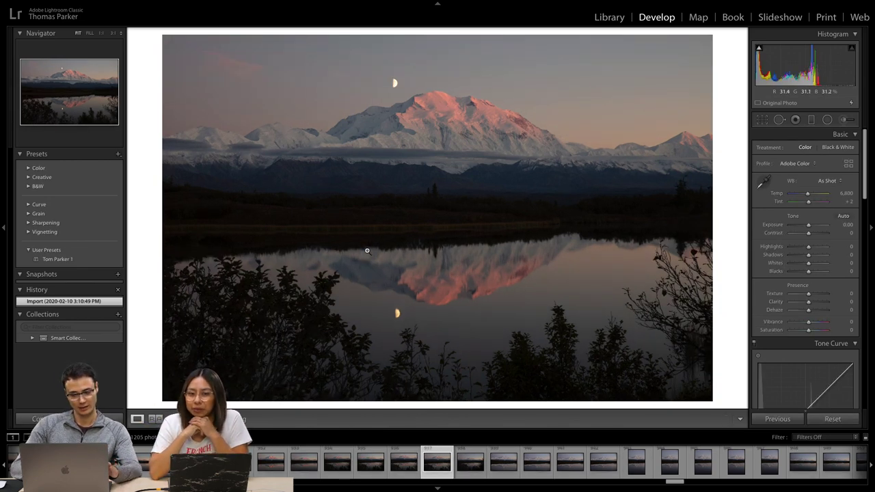
key(Right)
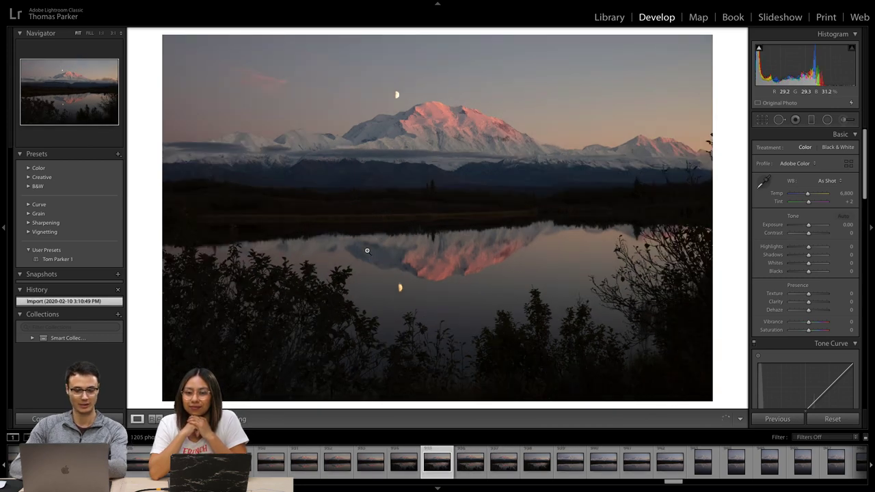
key(Right)
key(Right)
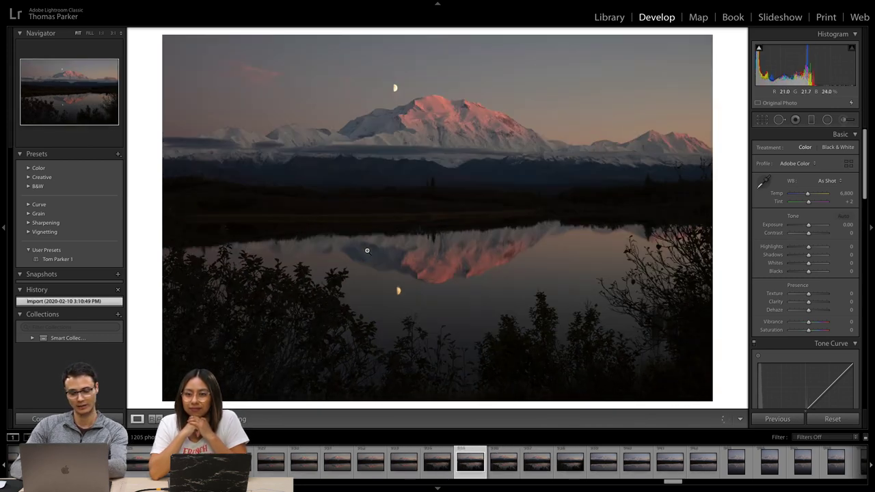
key(Right)
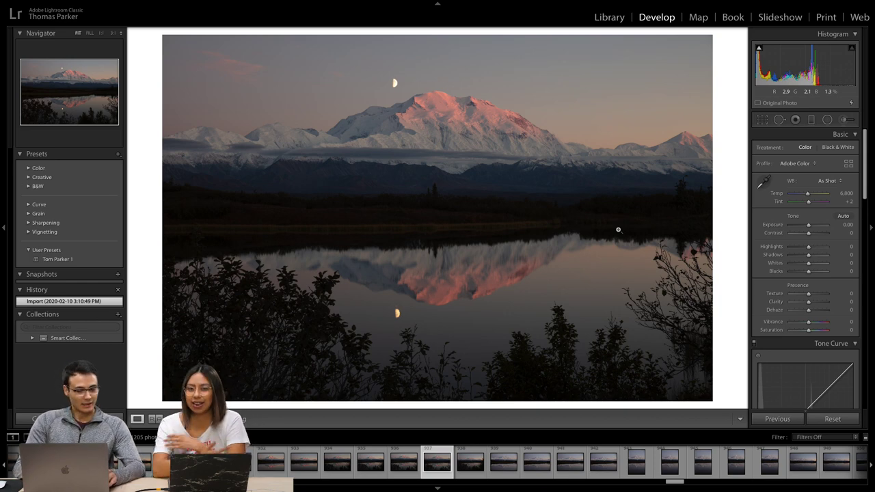
click(325, 284)
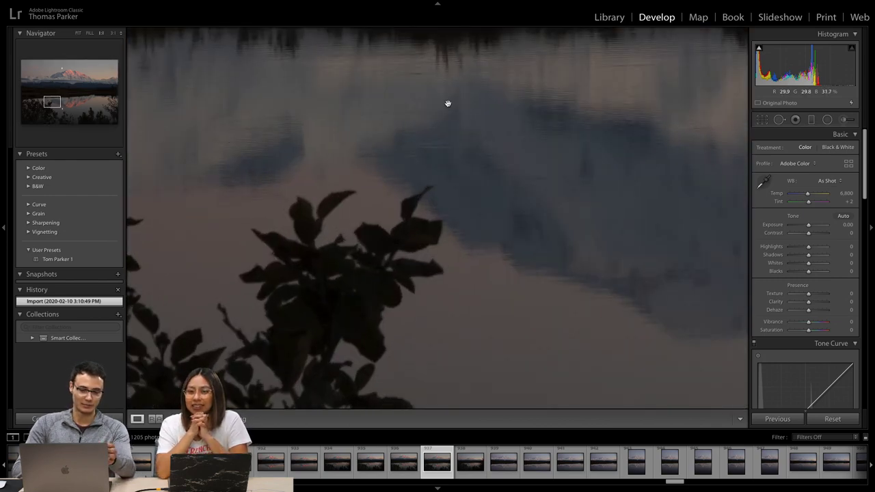
click(413, 147)
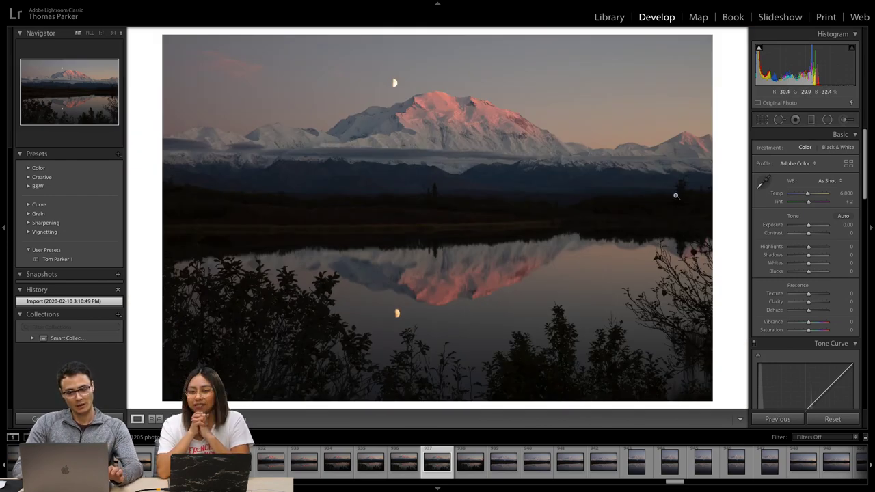
click(426, 214)
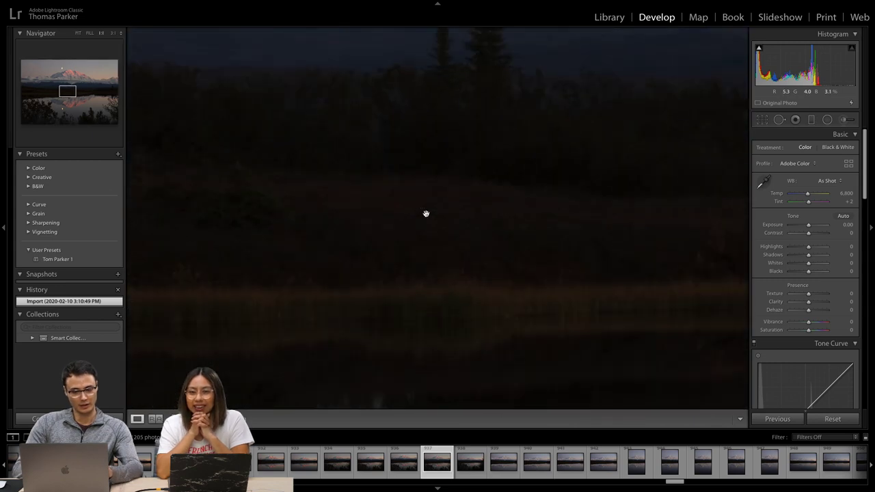
drag(369, 150, 358, 377)
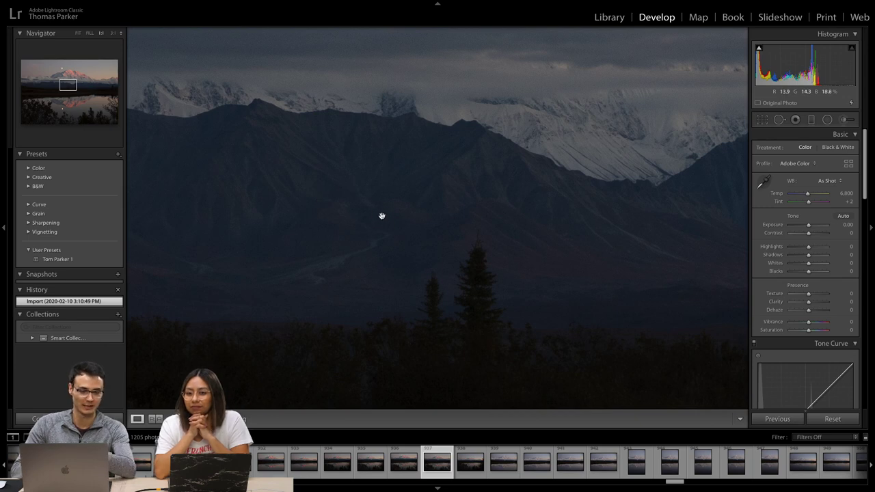
click(395, 183)
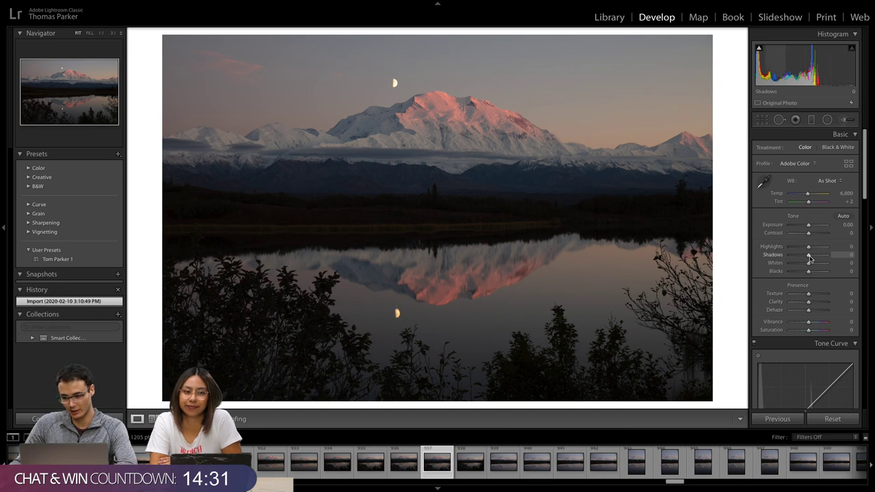
Set Exposure to +0.50, Highlights to -52 and Shadows to +40 in the Basic panel.
mouse_move(809, 257)
mouse_down()
mouse_move(833, 258)
mouse_move(788, 249)
mouse_move(819, 257)
mouse_up()
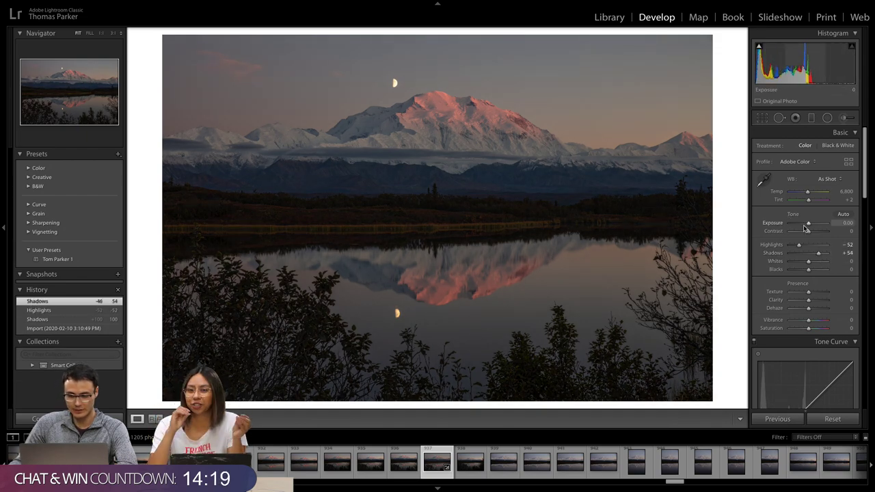
drag(809, 226, 810, 226)
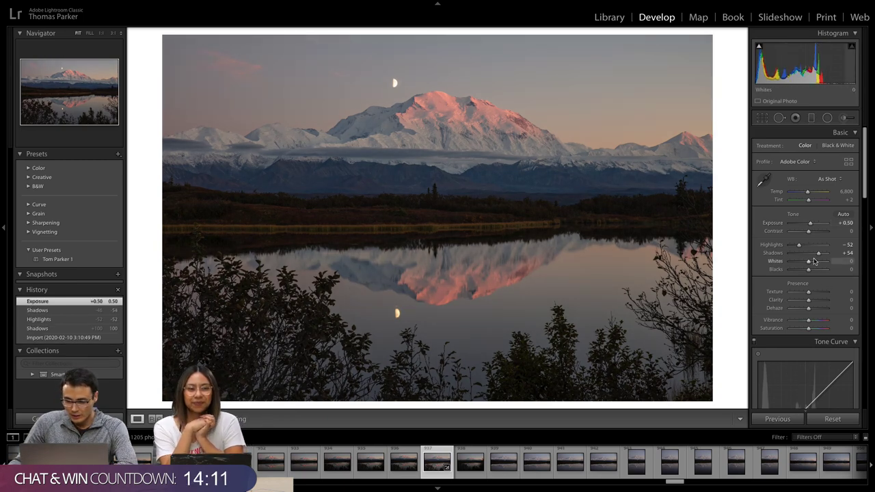
drag(817, 254, 816, 253)
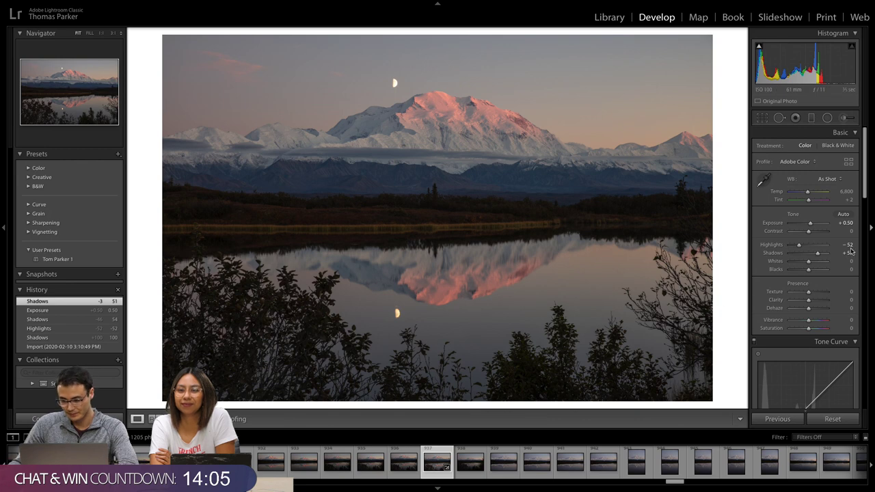
drag(818, 254, 816, 254)
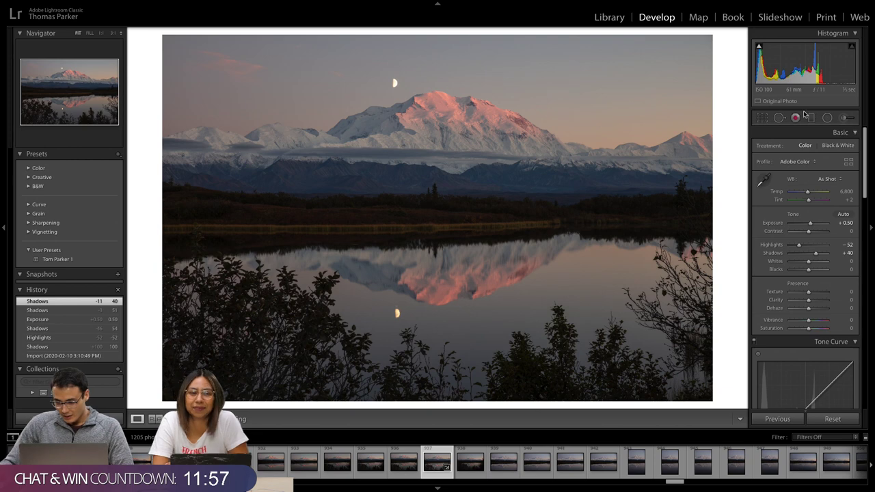
Raise Contrast to +16 and Tint to +19 for a pinker, Custom white balance.
drag(812, 233, 811, 236)
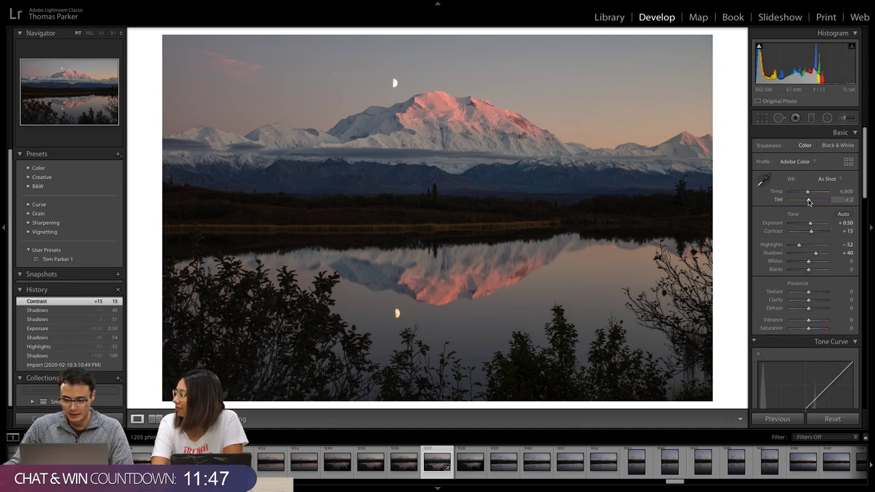
drag(809, 201, 811, 203)
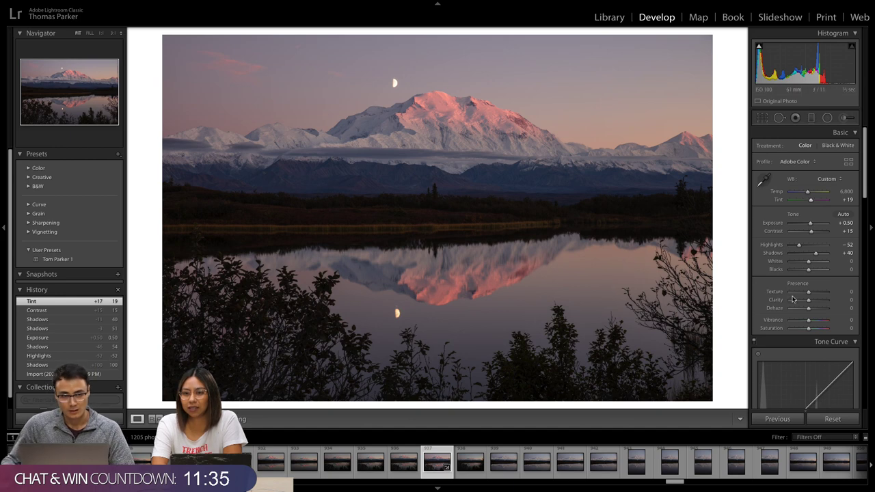
Drag the Whites slider to +18 and the Blacks slider to +16.
scroll(813, 236, down, 3)
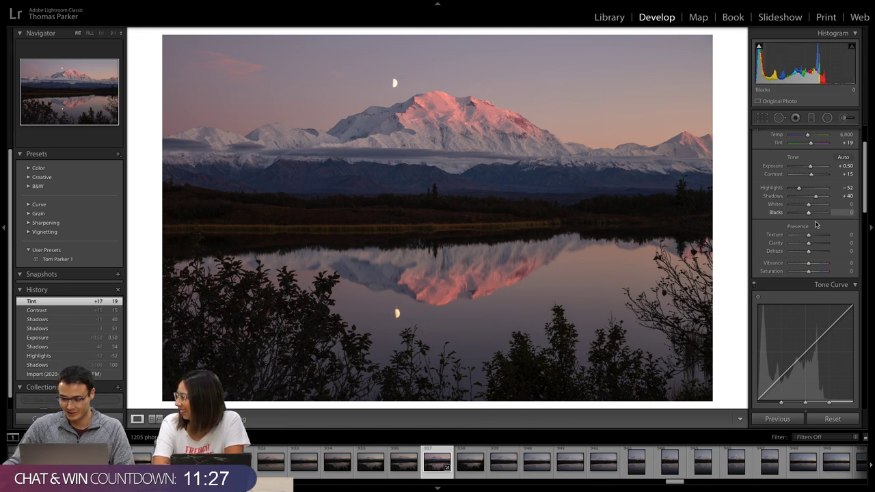
drag(810, 207, 813, 209)
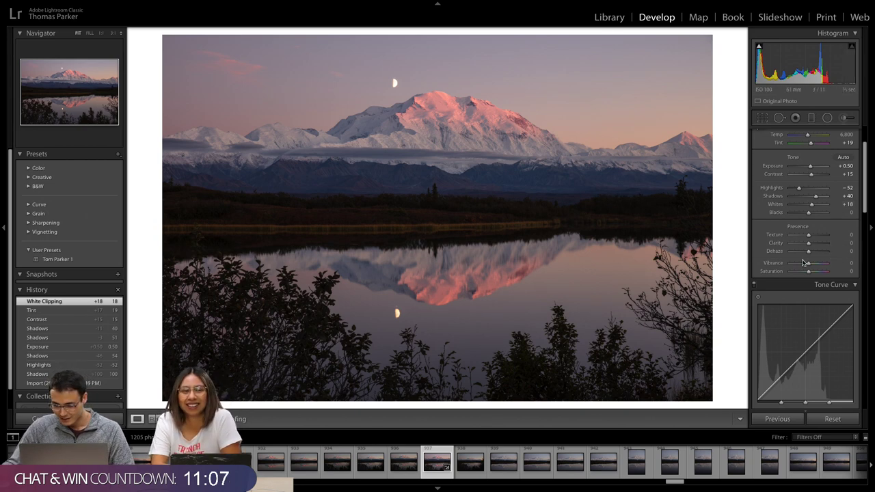
scroll(811, 206, down, 1)
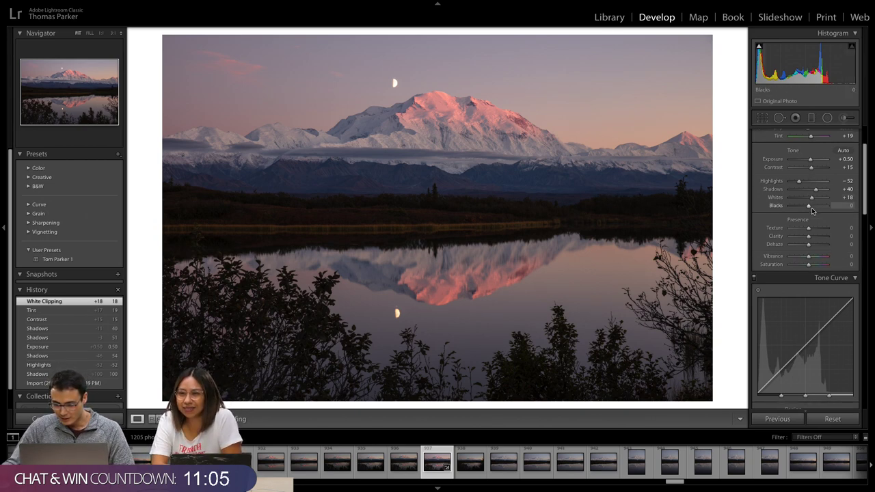
drag(810, 208, 813, 210)
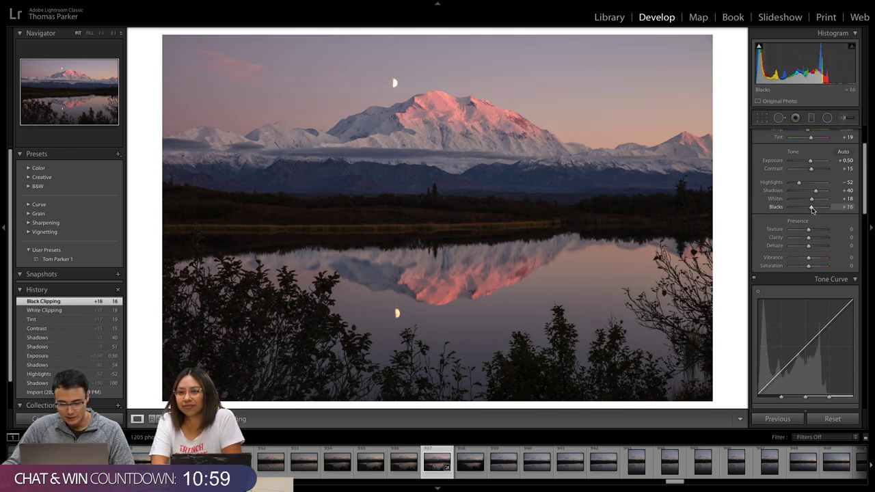
scroll(825, 225, down, 2)
Nudge Exposure from +0.50 to +0.48 by dragging in the histogram.
scroll(825, 225, down, 1)
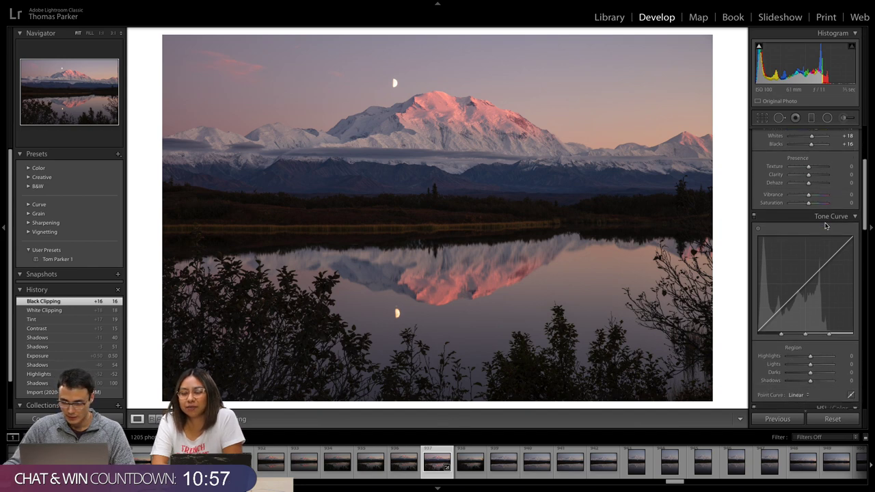
scroll(825, 226, up, 2)
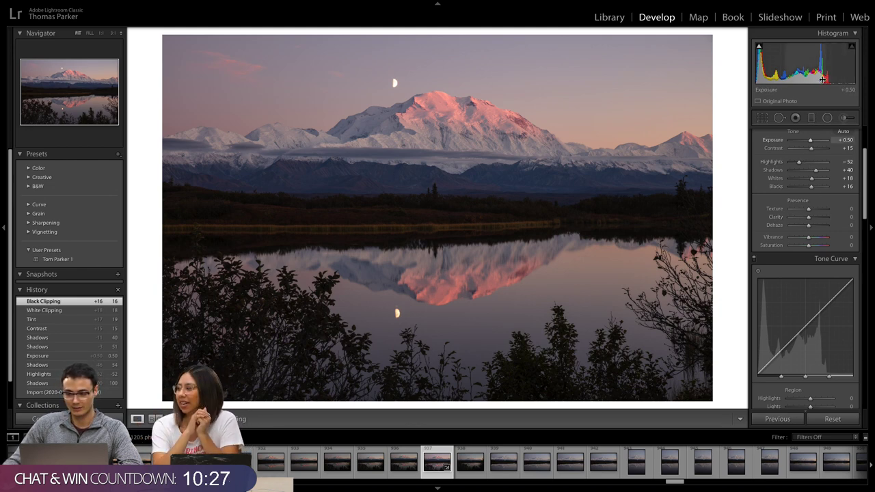
mouse_move(807, 65)
mouse_down()
mouse_move(818, 65)
mouse_move(805, 65)
mouse_up()
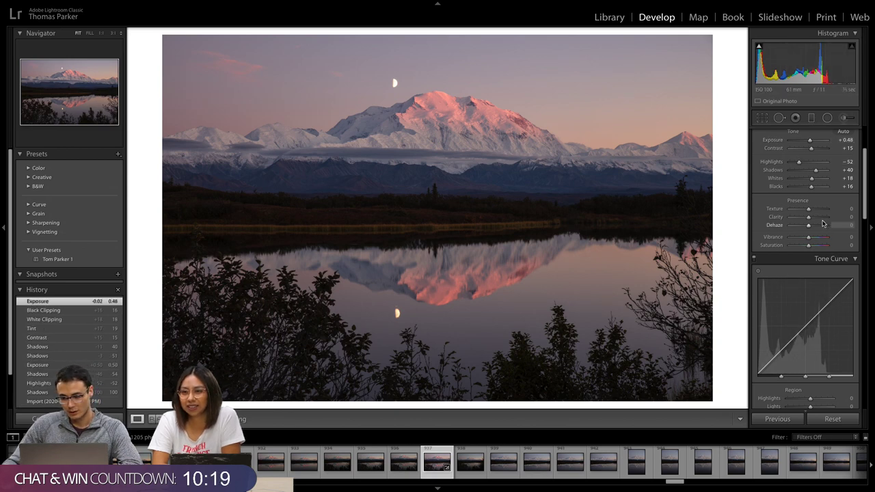
scroll(813, 225, down, 1)
scroll(813, 226, down, 2)
scroll(810, 205, down, 2)
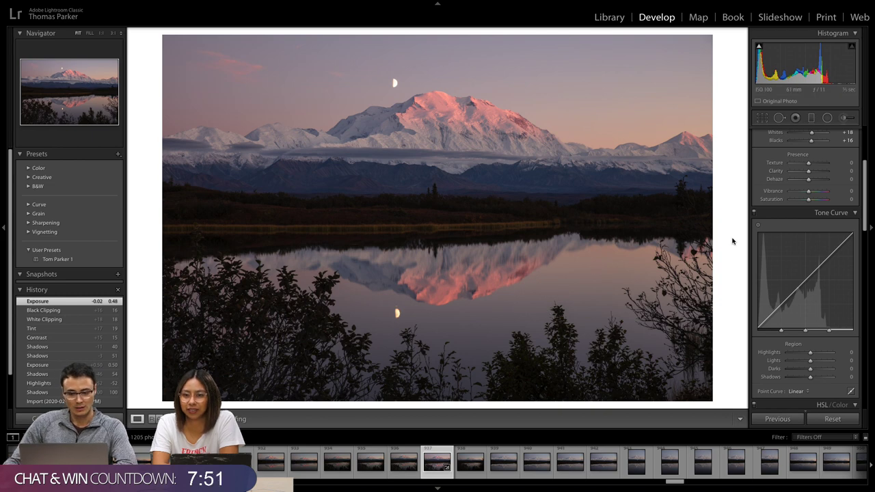
Straighten the photo to a 0.60° angle using shoreline and vertical reference lines.
click(763, 119)
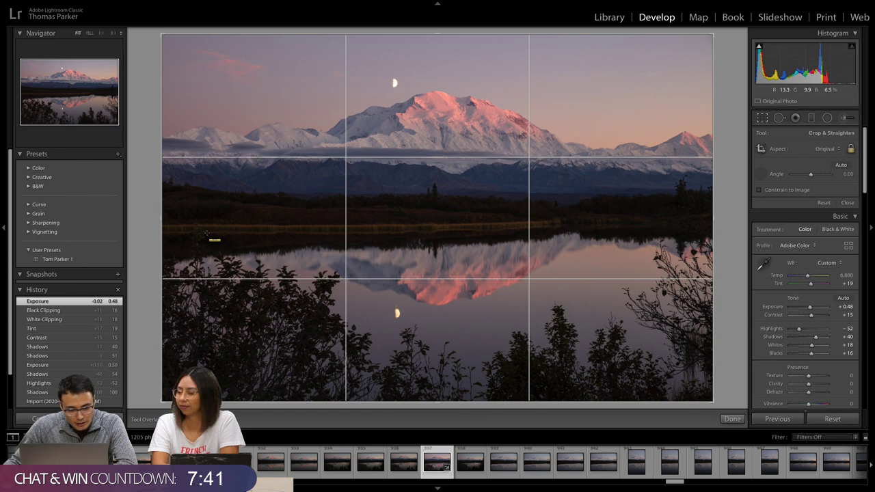
drag(207, 233, 426, 233)
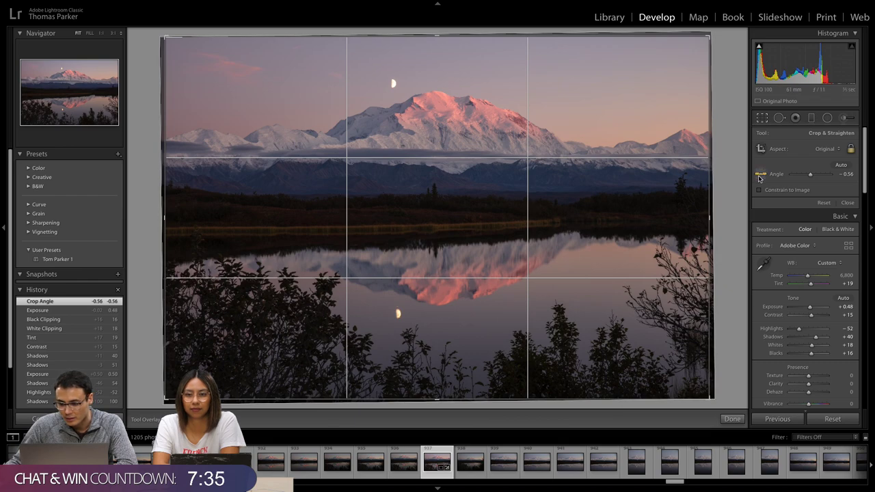
click(841, 174)
text(0)
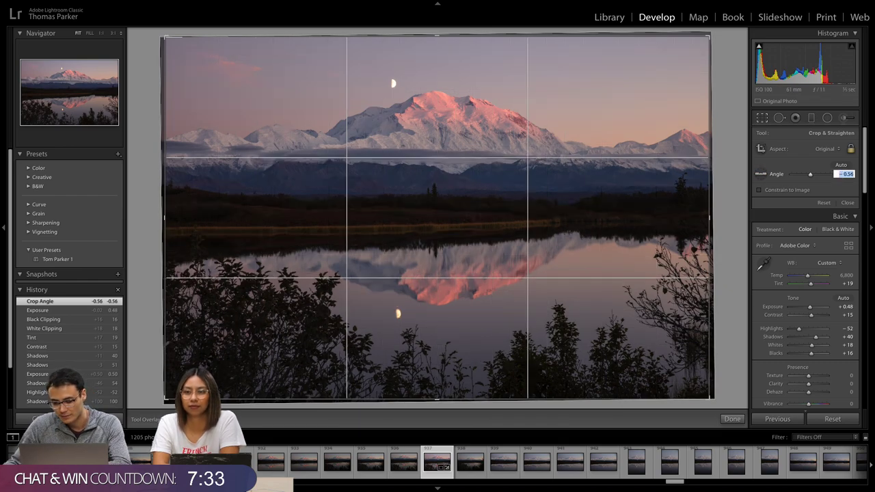
click(764, 175)
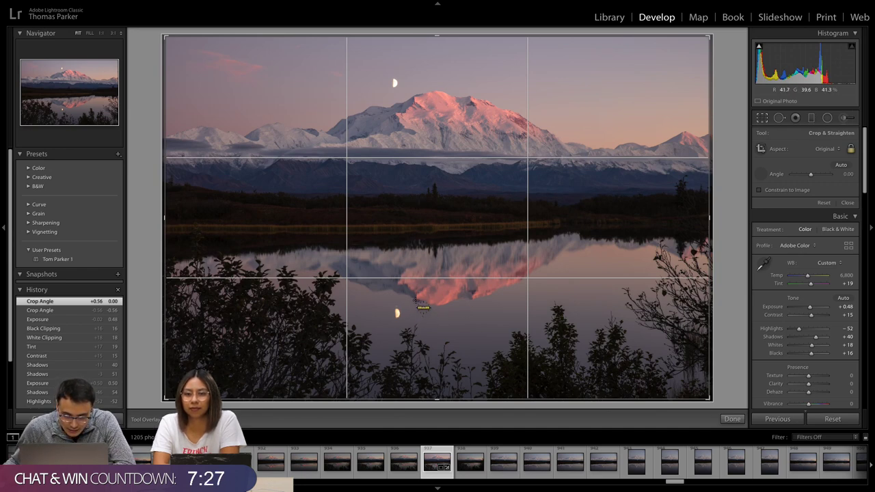
mouse_move(416, 299)
mouse_down()
mouse_move(421, 201)
mouse_move(407, 101)
mouse_move(414, 98)
mouse_up()
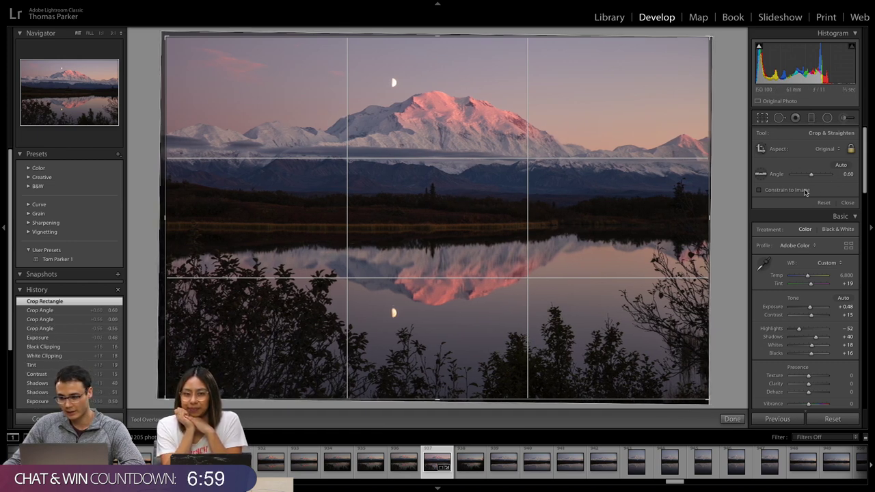
Crop the photo to a 16 x 10 ratio, widen the left edge, reposition it, and apply.
click(830, 149)
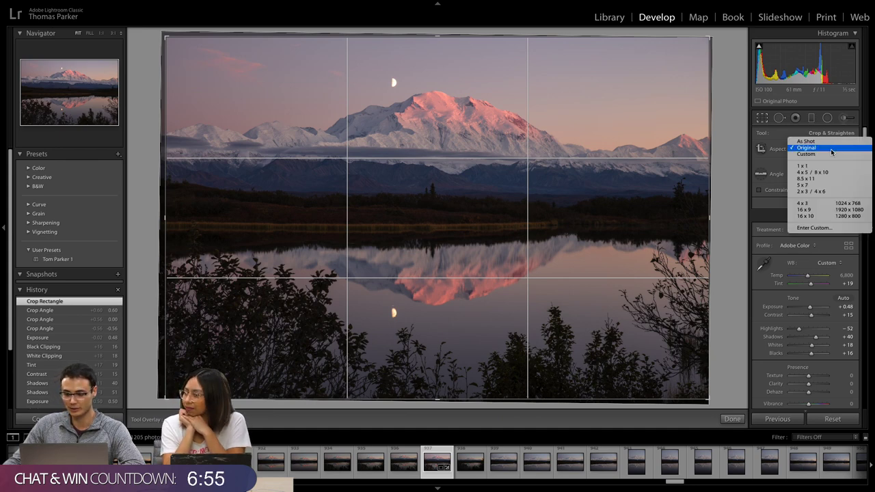
click(818, 217)
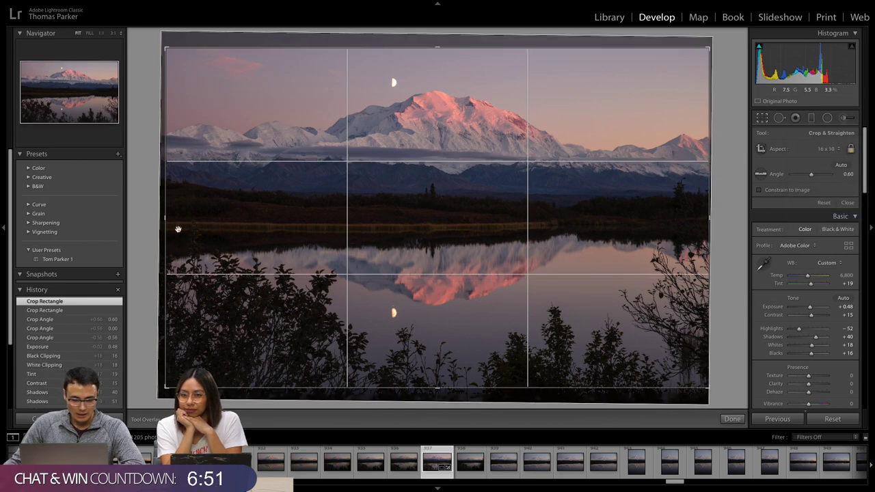
drag(171, 219, 146, 210)
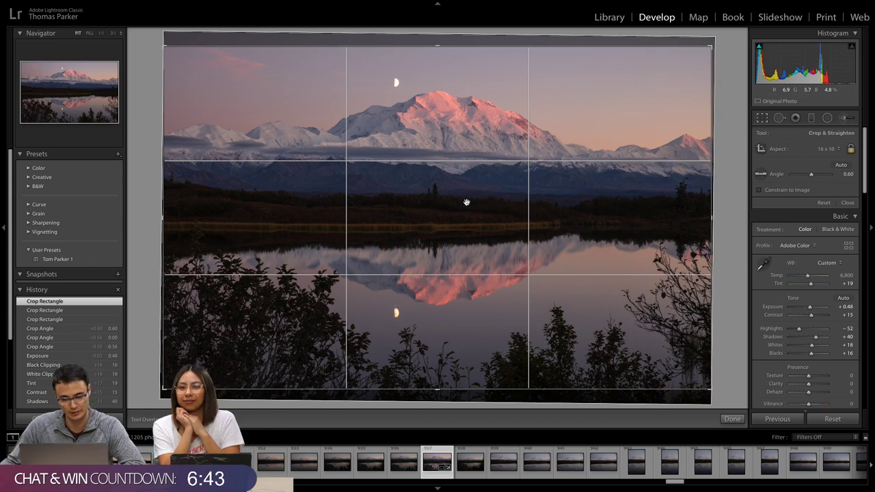
drag(459, 232, 462, 233)
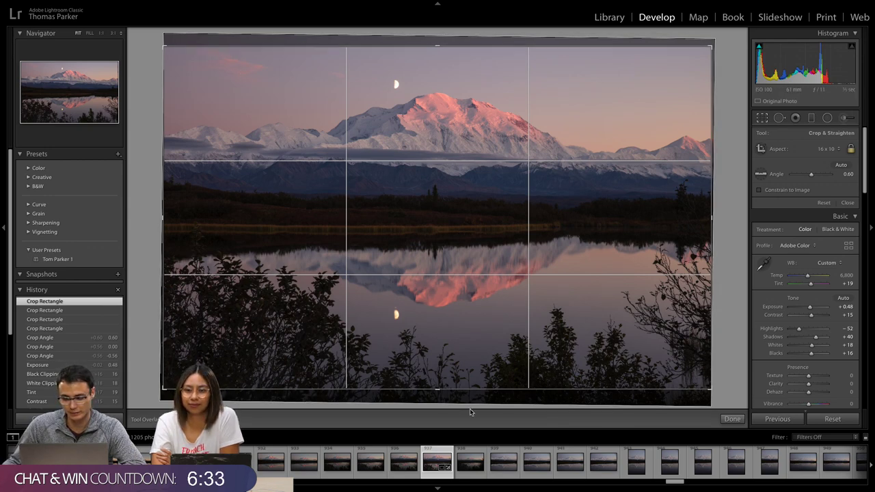
click(738, 420)
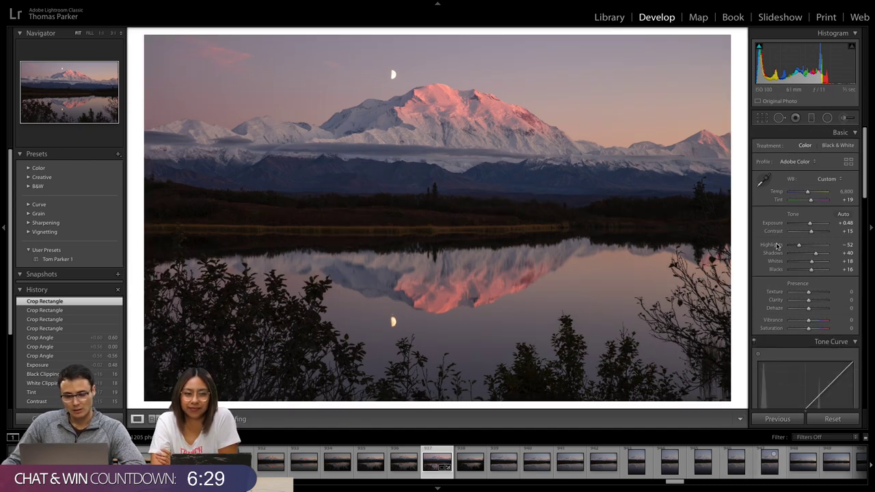
Reopen Crop & Straighten, refine the crop, and apply it again.
click(763, 119)
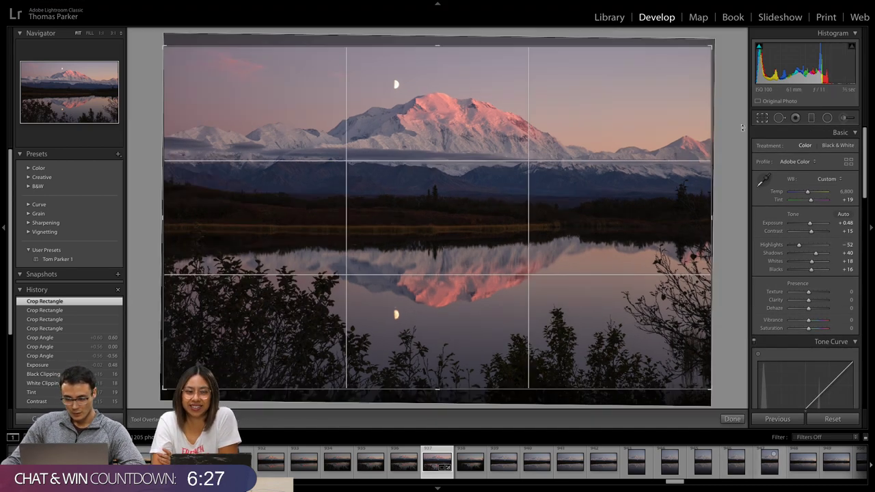
click(430, 222)
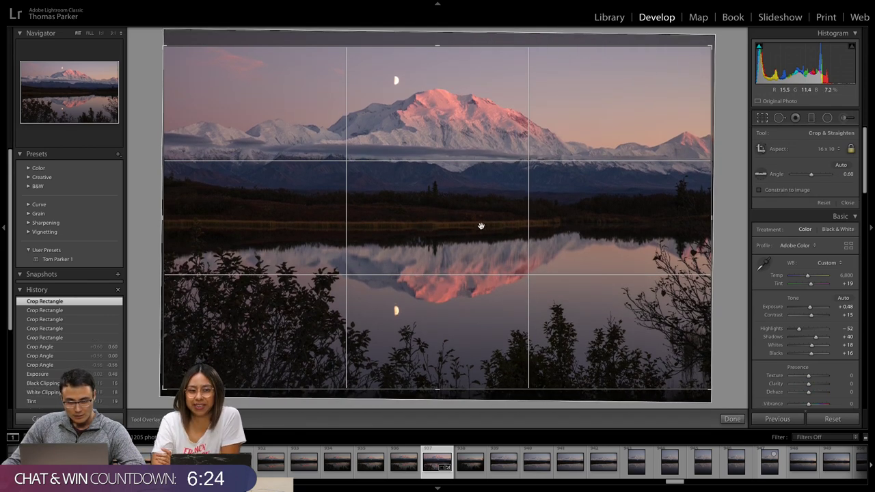
click(736, 420)
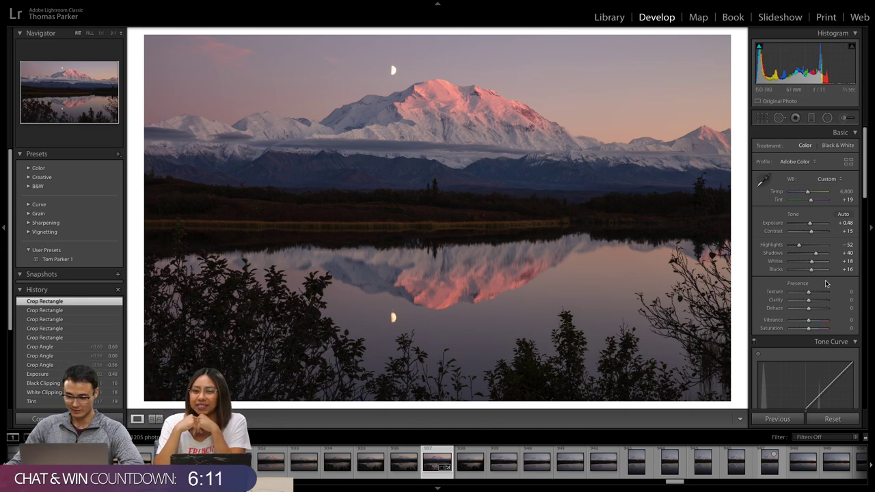
Raise Vibrance to +4 and Saturation to +2 in the Presence section.
scroll(829, 295, down, 2)
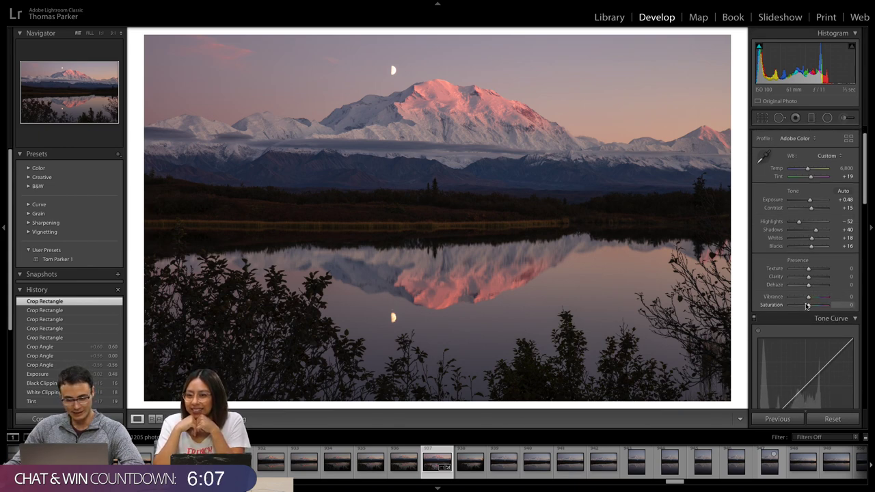
drag(808, 300, 810, 301)
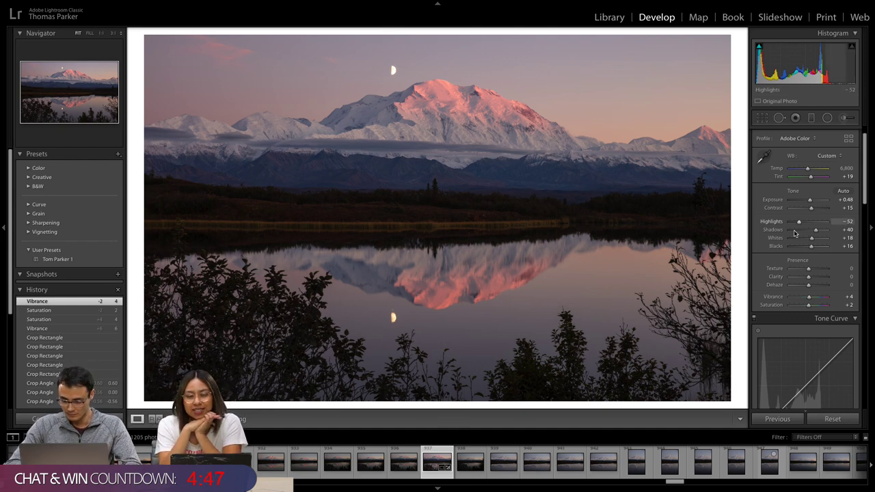
scroll(795, 247, down, 2)
scroll(798, 253, down, 1)
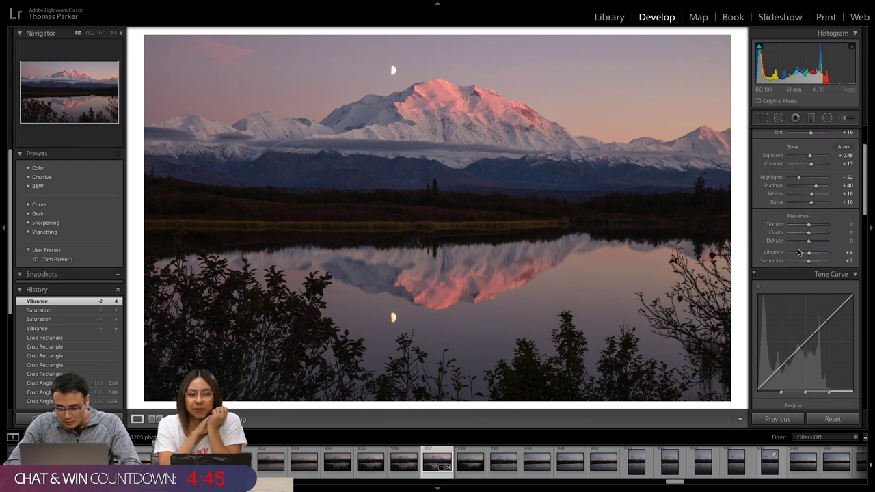
Set Dehaze to +7.
drag(809, 241, 810, 243)
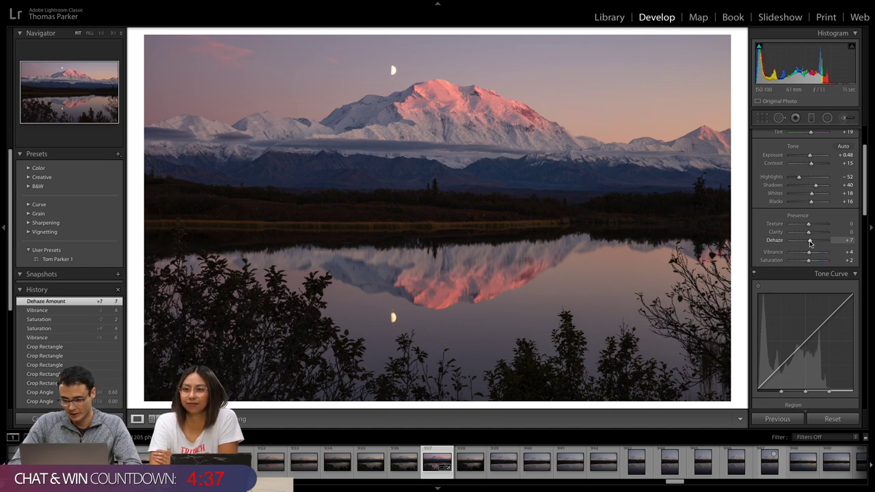
scroll(794, 258, down, 5)
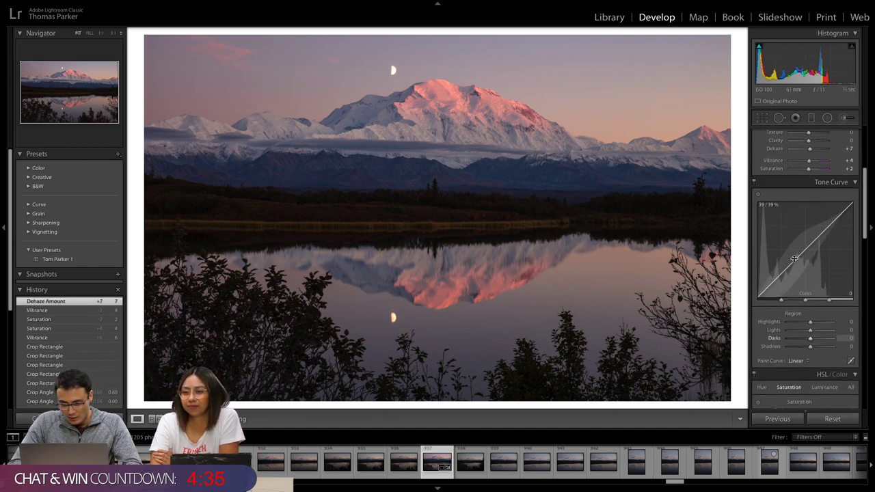
scroll(795, 259, down, 3)
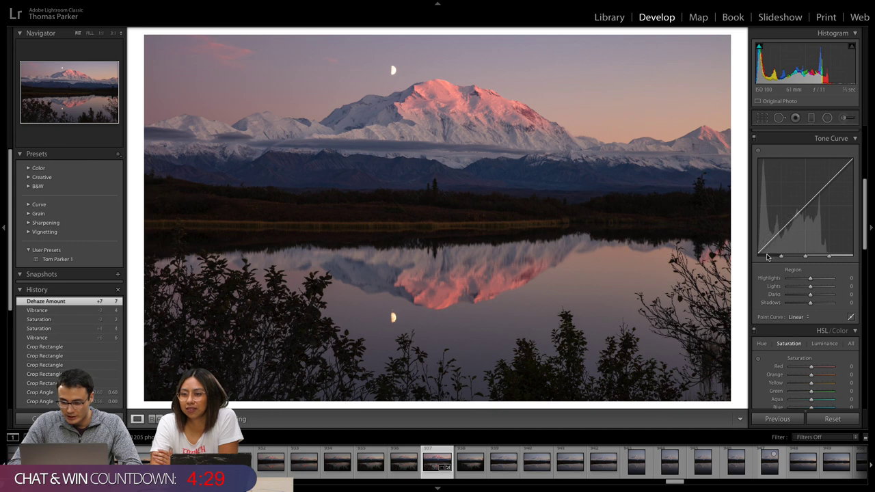
Set the tone curve's Shadows to +35 and Highlights to +2, checking the tree line close up.
drag(769, 250, 769, 240)
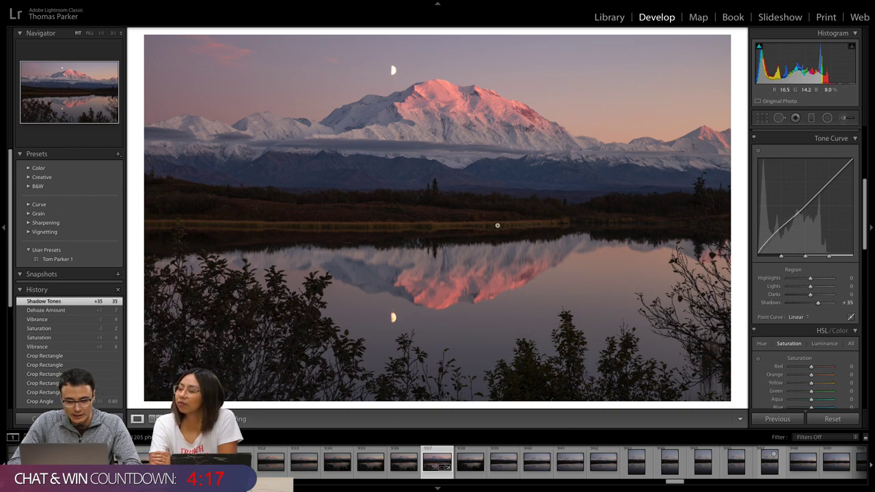
click(426, 185)
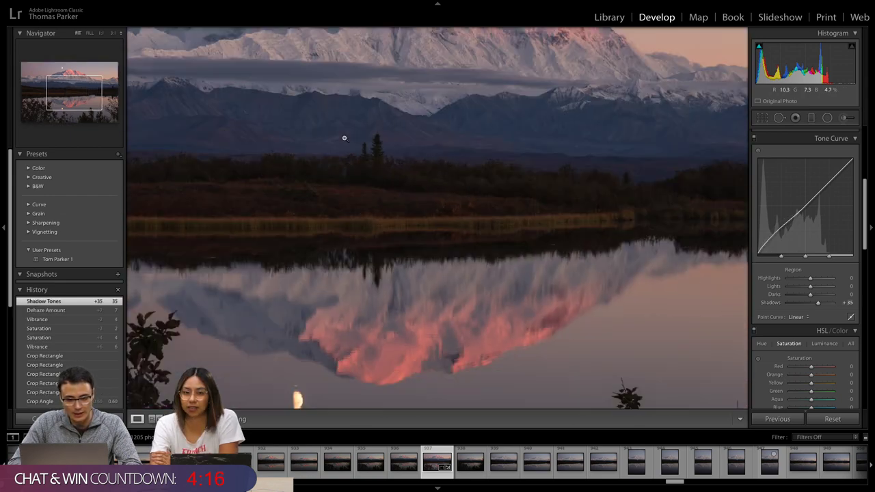
click(344, 138)
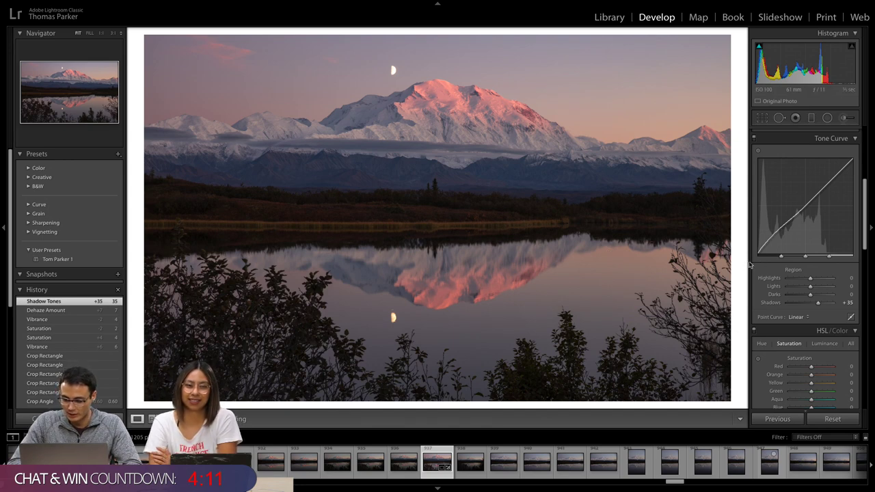
scroll(801, 292, down, 1)
scroll(801, 292, up, 3)
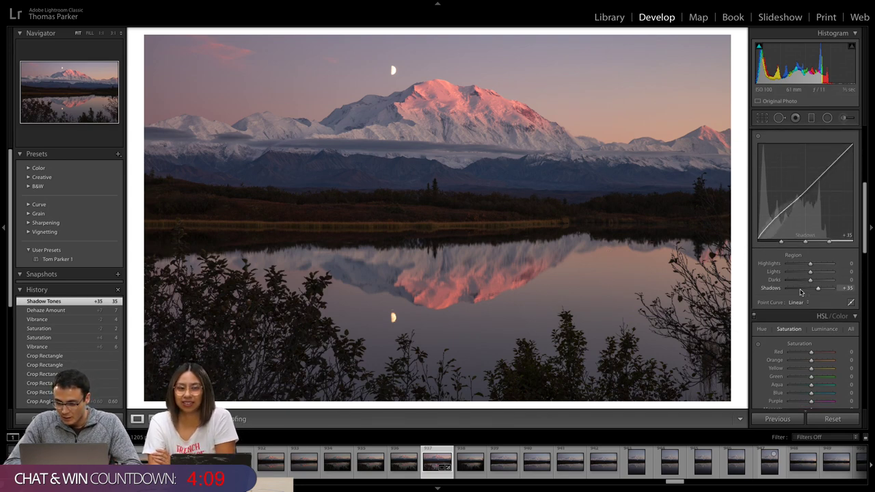
scroll(801, 292, up, 3)
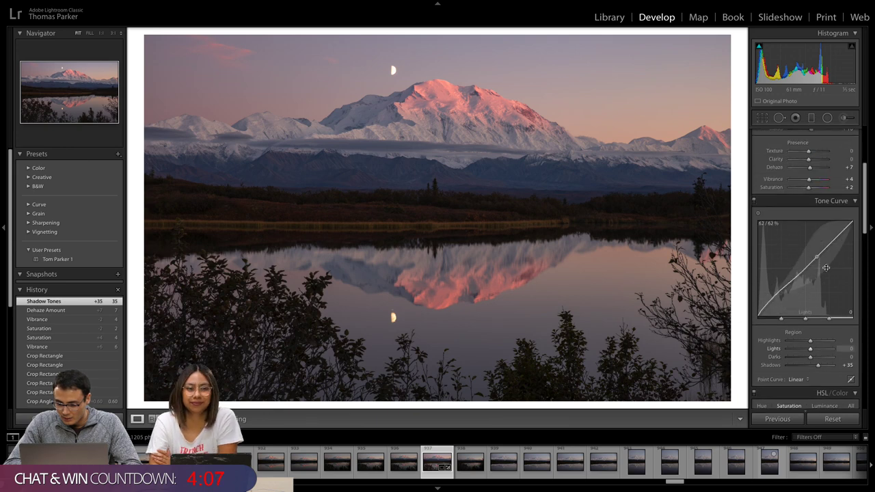
drag(842, 242, 842, 231)
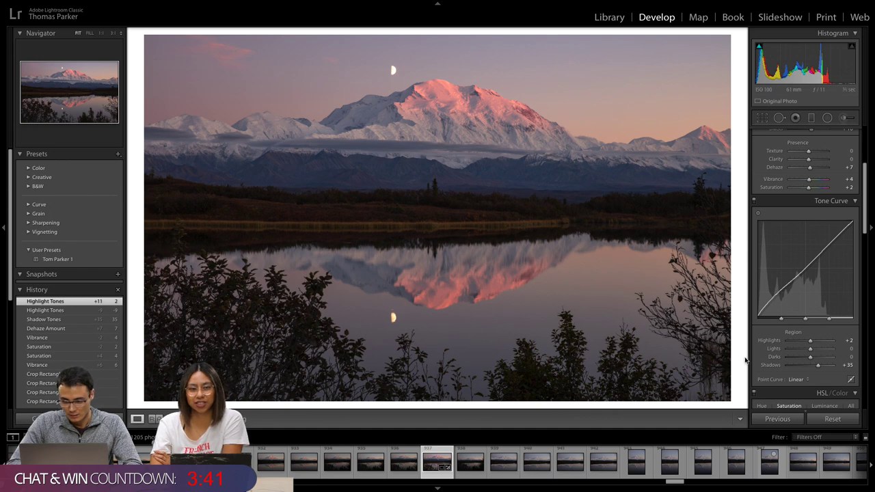
In HSL Luminance, set Purple to -28 and Magenta to +6.
scroll(776, 362, down, 5)
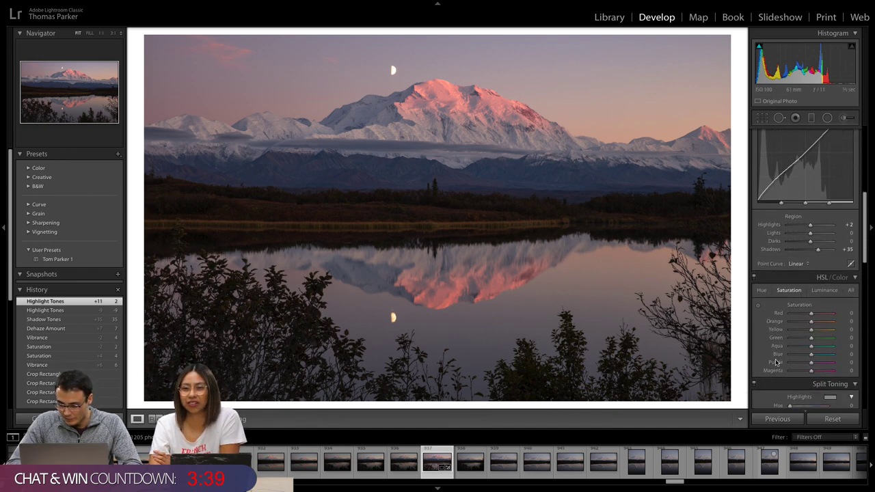
click(826, 260)
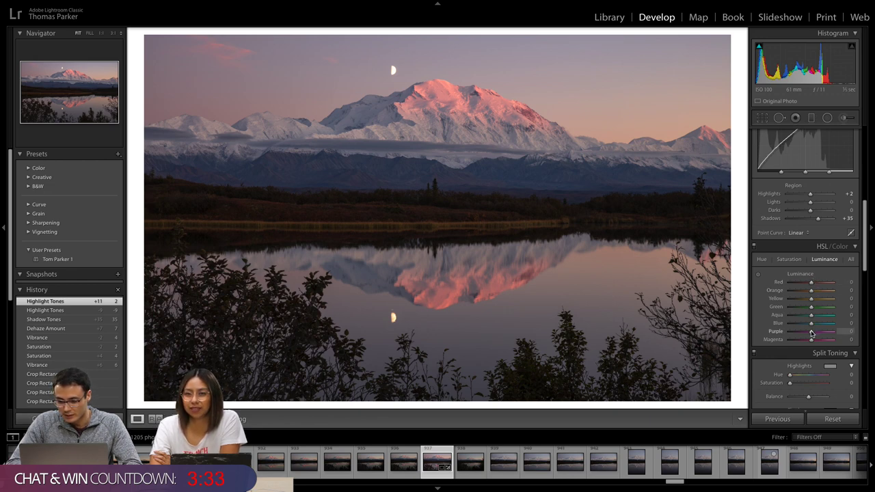
drag(812, 333, 813, 343)
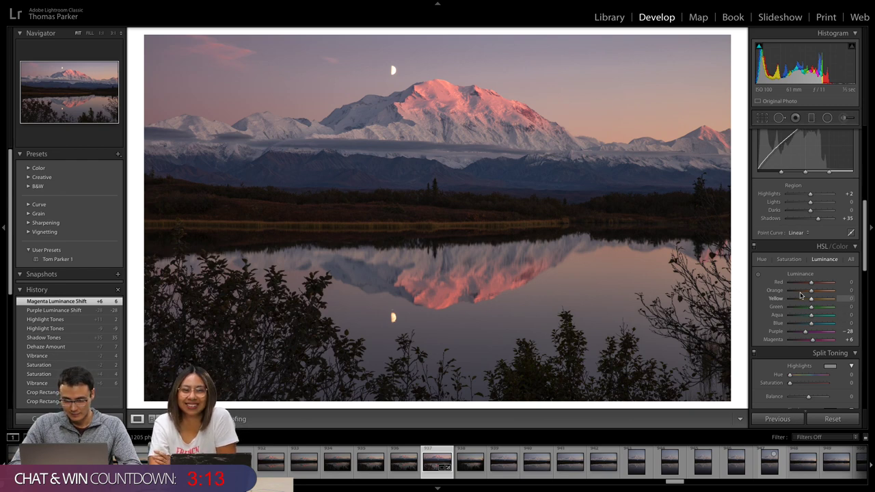
Zoom to 1:1 on the mountain face and pan to the summit and sky.
scroll(809, 287, down, 3)
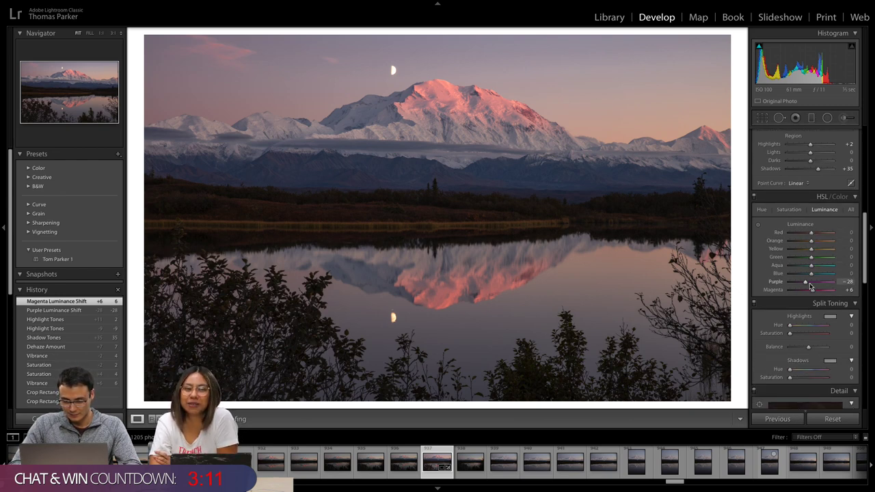
scroll(811, 287, down, 2)
scroll(811, 286, down, 1)
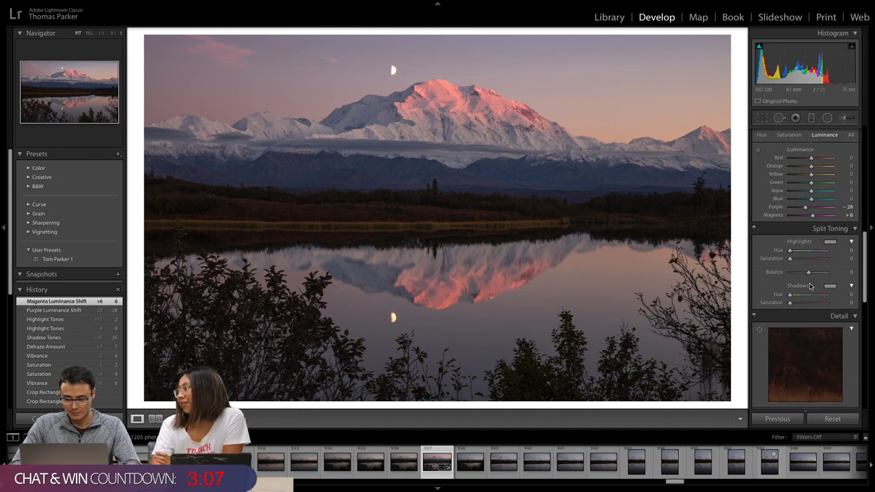
scroll(811, 286, down, 2)
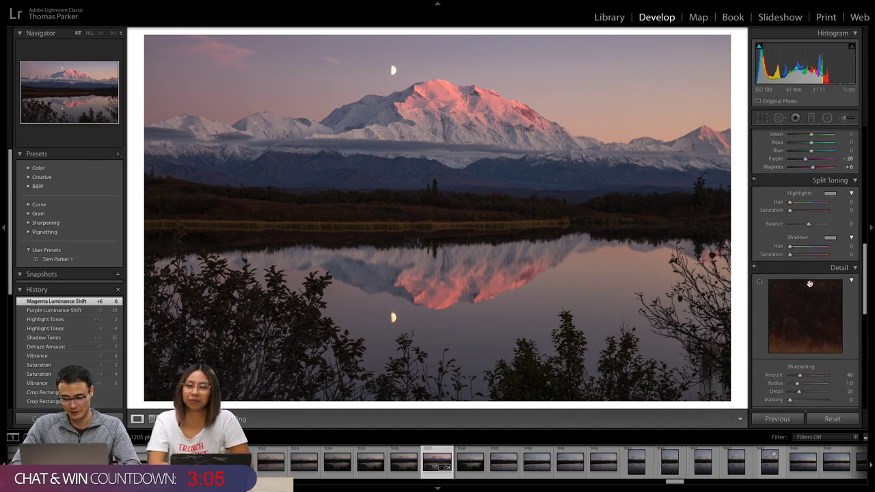
scroll(810, 283, down, 2)
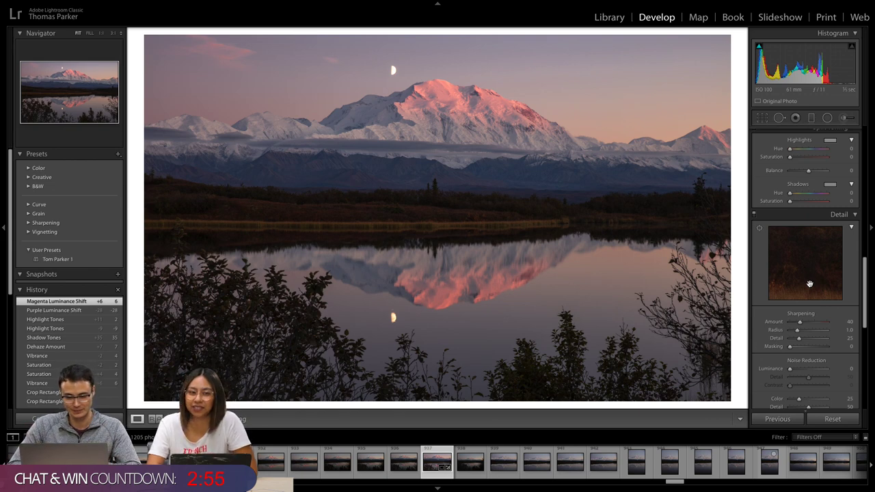
scroll(807, 310, down, 1)
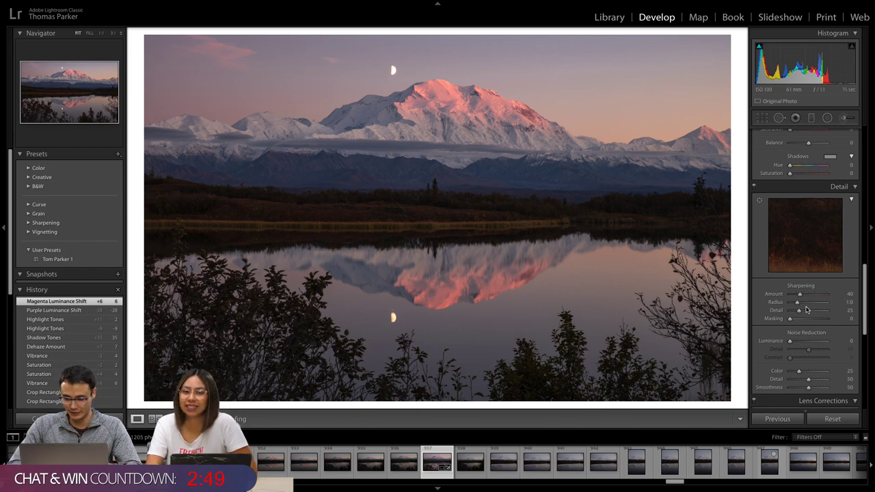
scroll(807, 310, down, 1)
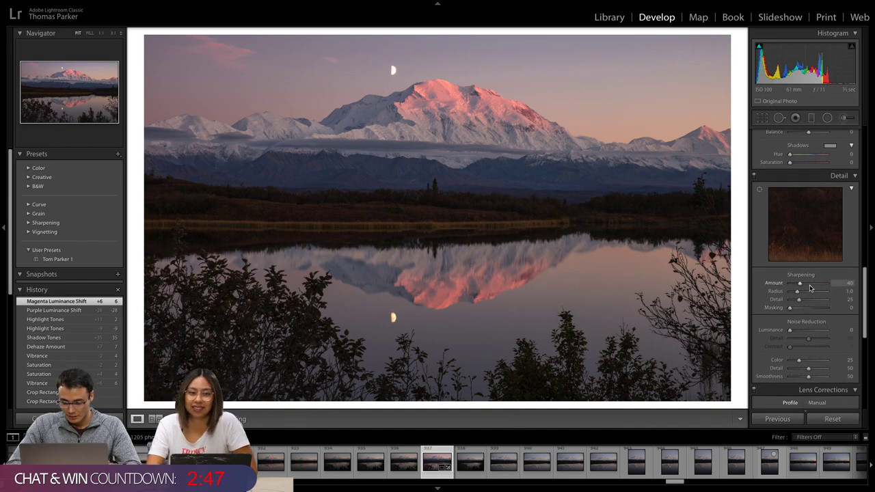
click(479, 106)
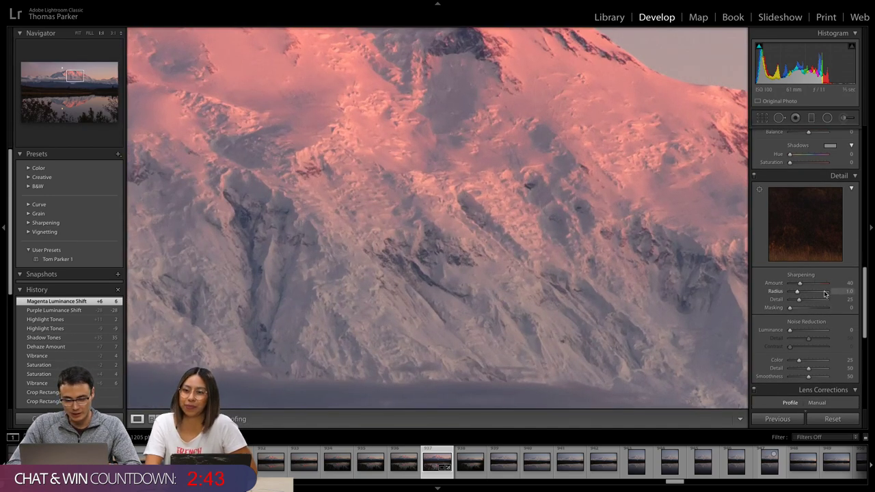
drag(495, 196, 468, 292)
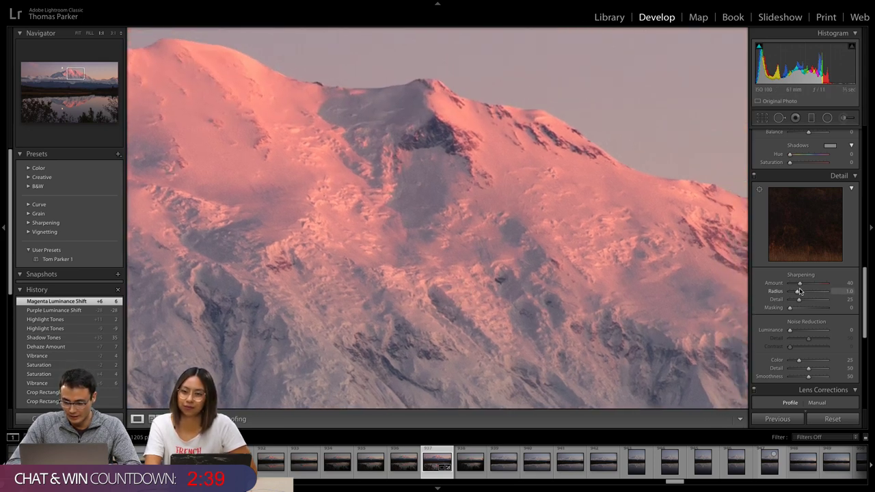
Set Sharpening Amount to 28 and Luminance noise reduction to 28.
drag(800, 285, 796, 288)
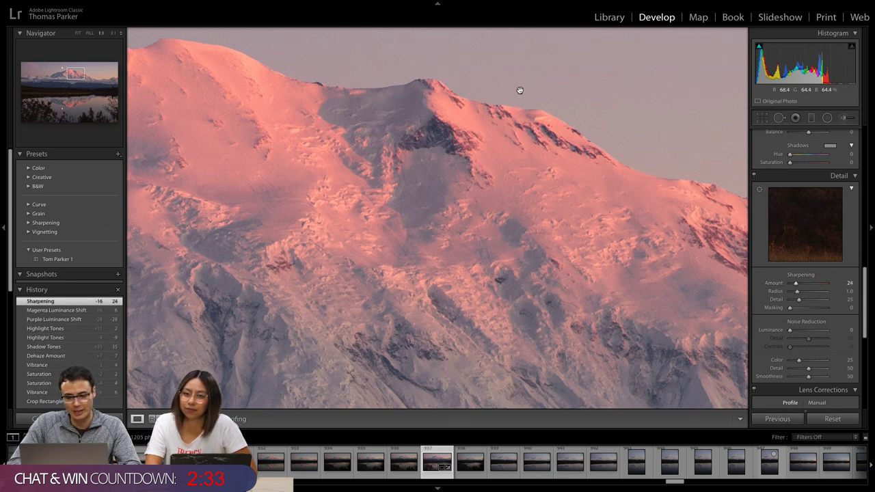
drag(801, 286, 796, 287)
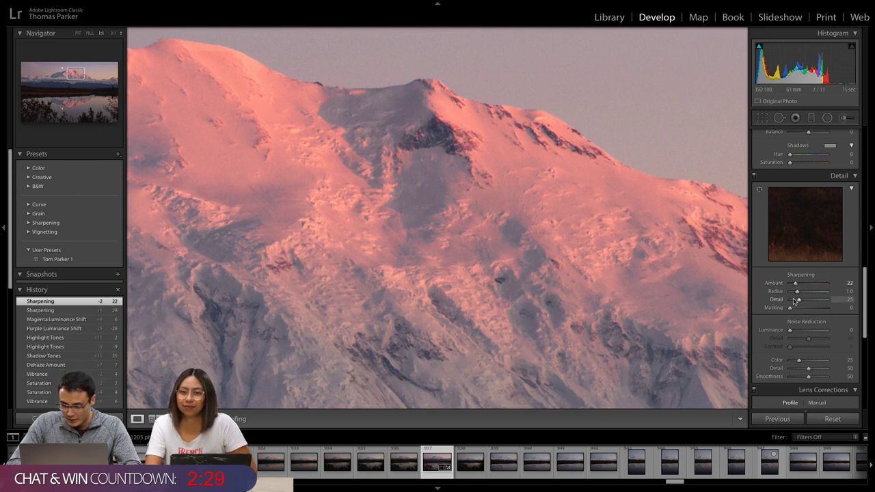
drag(792, 330, 802, 332)
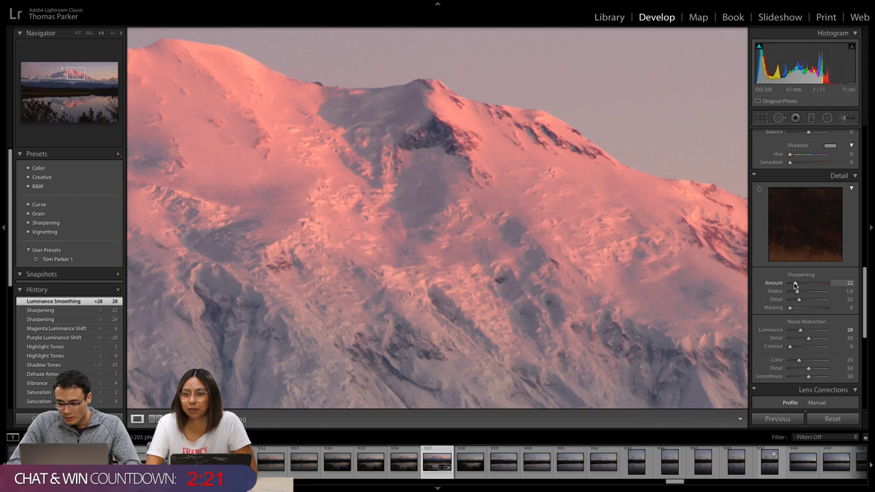
drag(795, 285, 797, 286)
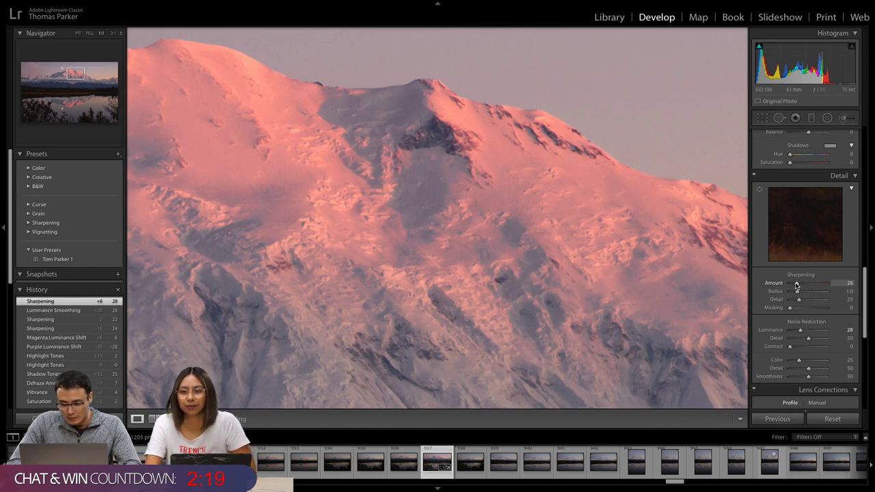
Return the photo to Fit view and scroll down to Lens Corrections.
click(508, 231)
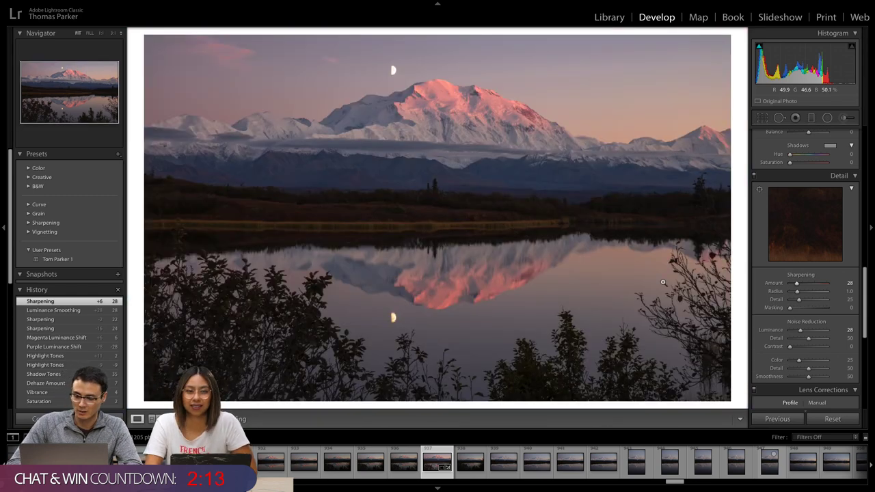
scroll(814, 326, down, 1)
scroll(814, 326, down, 5)
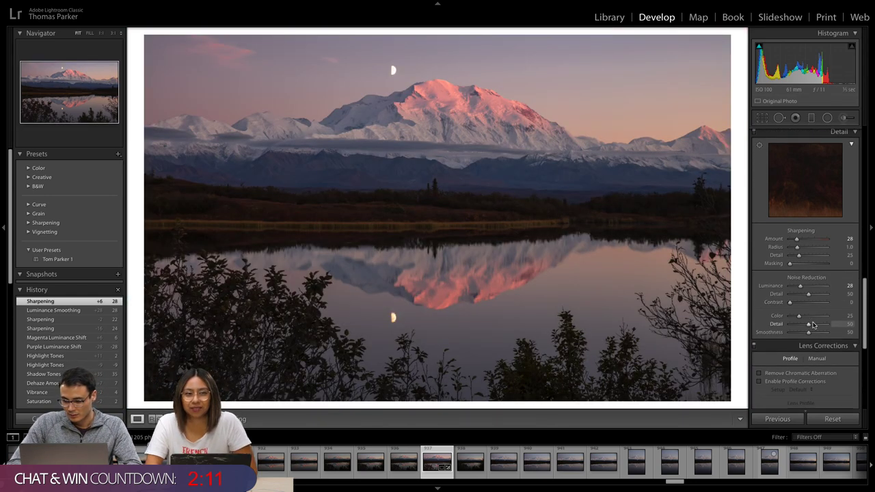
scroll(814, 326, down, 3)
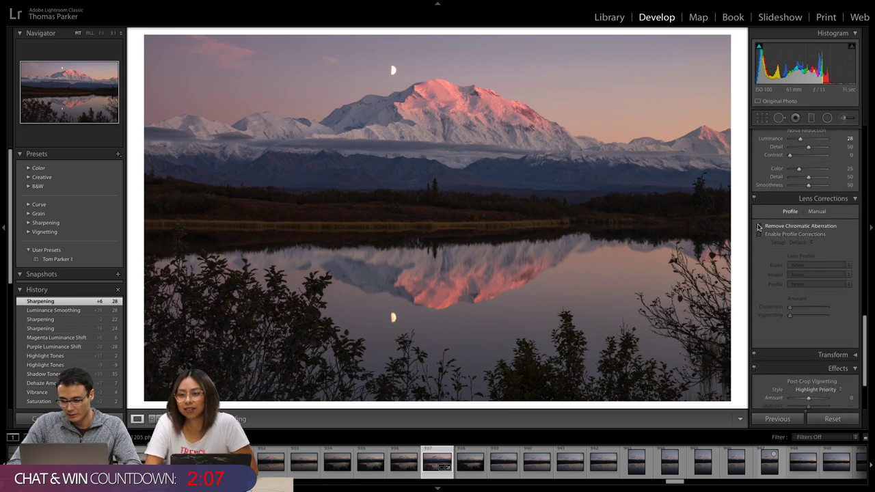
Try Remove Chromatic Aberration and Enable Profile Corrections, then turn both off.
click(760, 226)
click(760, 235)
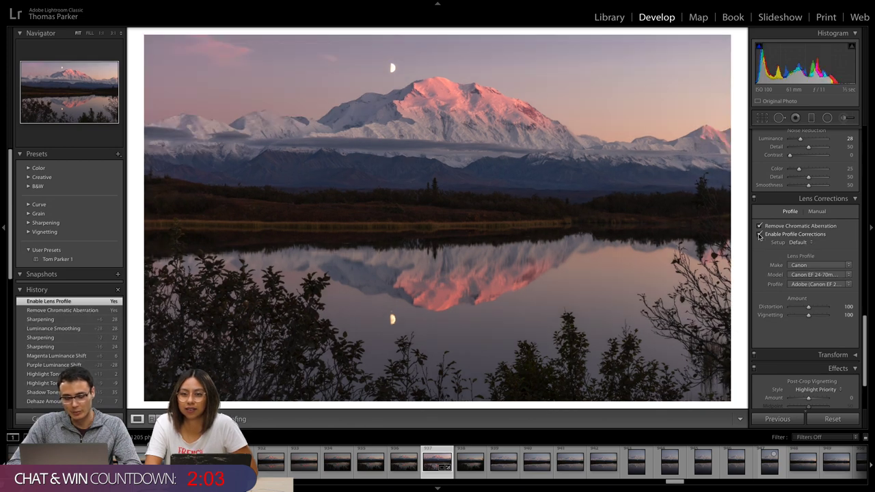
click(760, 235)
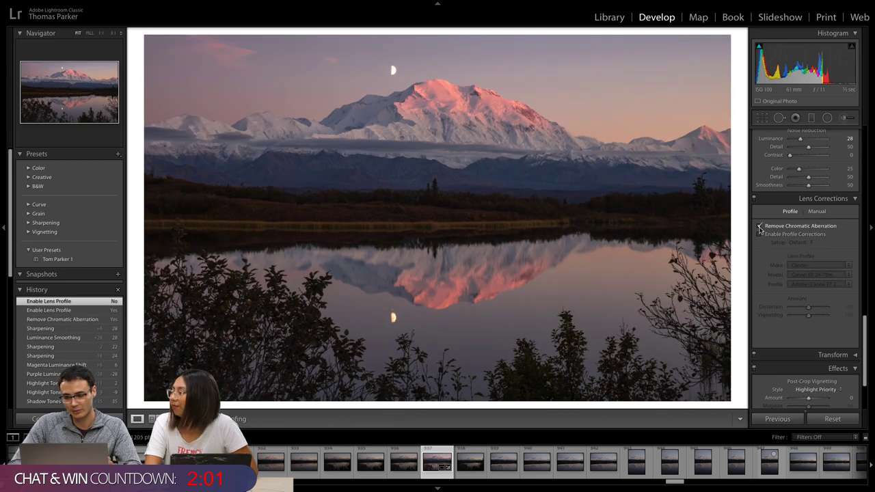
click(760, 227)
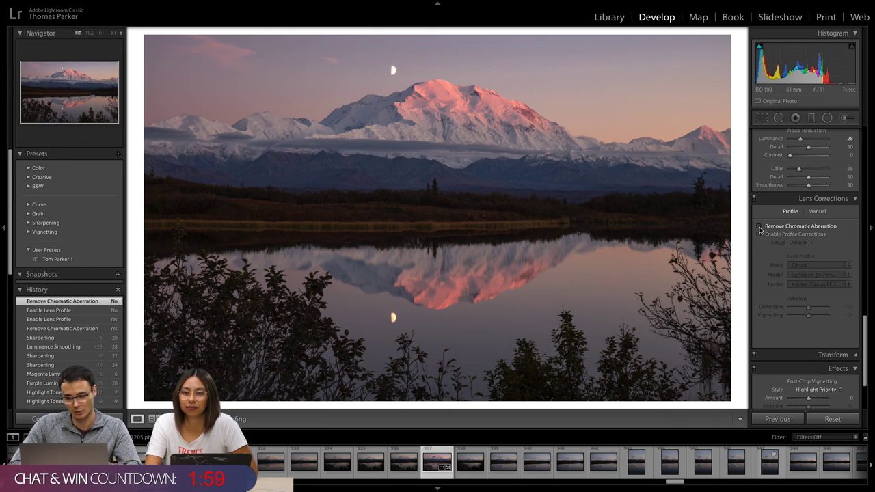
scroll(799, 333, down, 2)
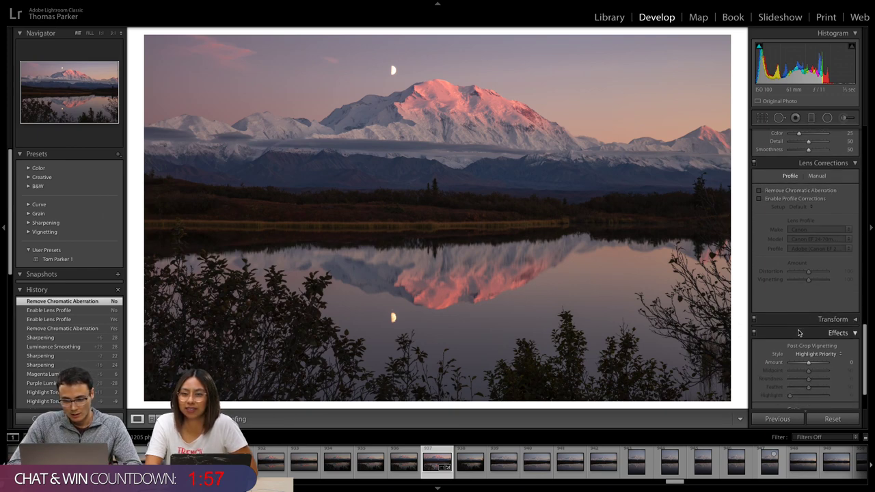
scroll(799, 333, down, 3)
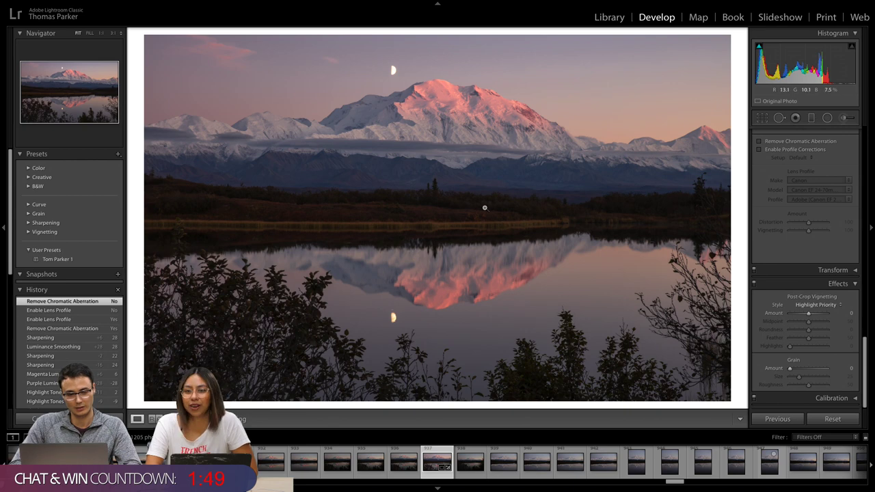
Export the photo as a JPG named 'Denail Sunset', replacing the 'Tidal Pools' custom text.
right_click(447, 202)
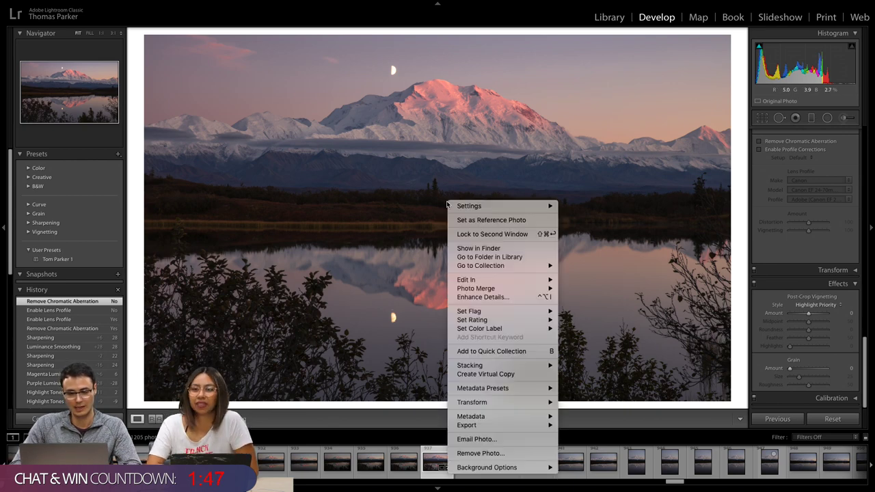
mouse_move(486, 426)
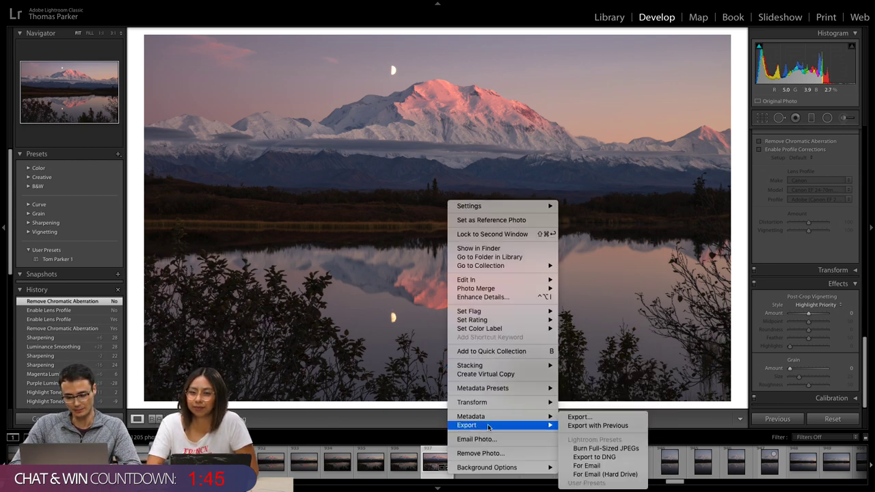
click(592, 419)
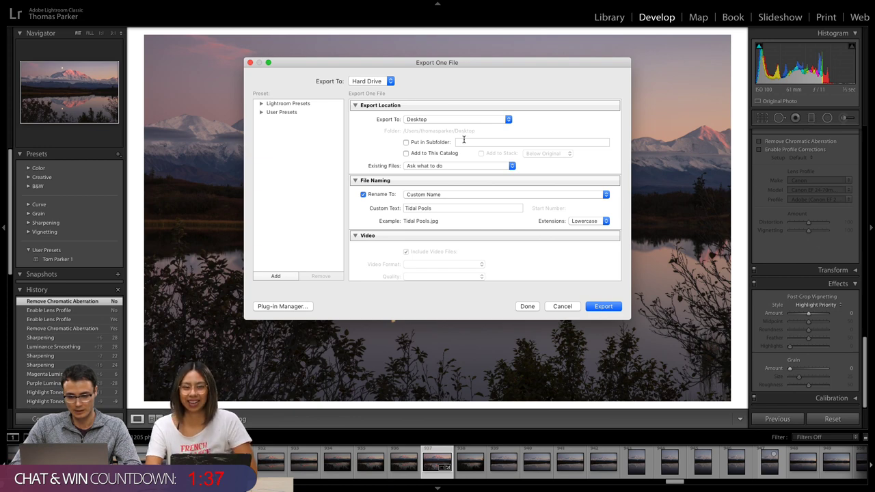
triple_click(439, 208)
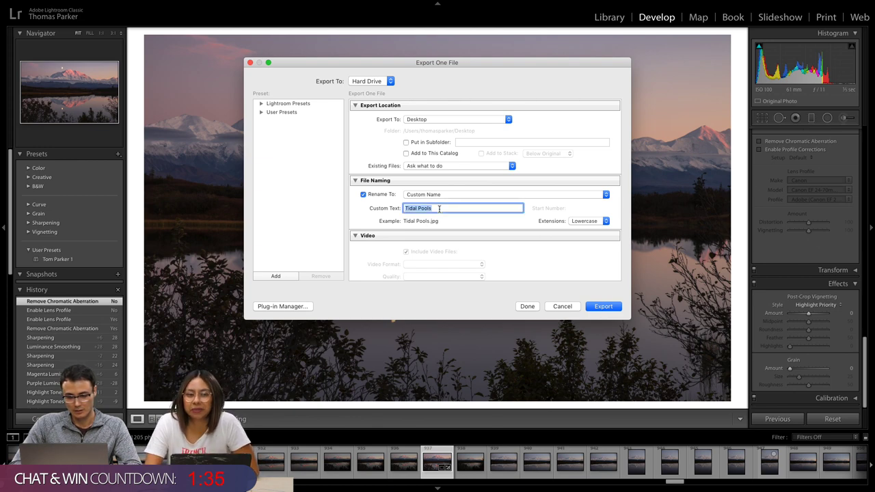
text(Denail)
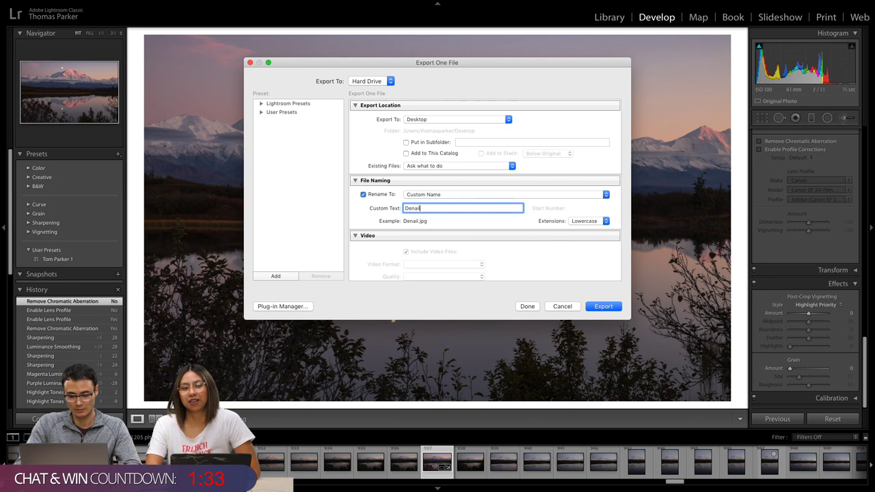
text( Sunset)
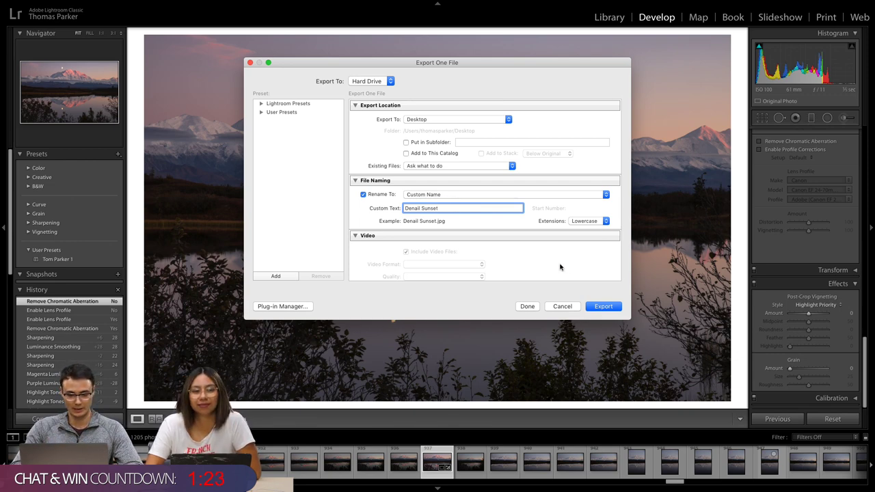
click(604, 307)
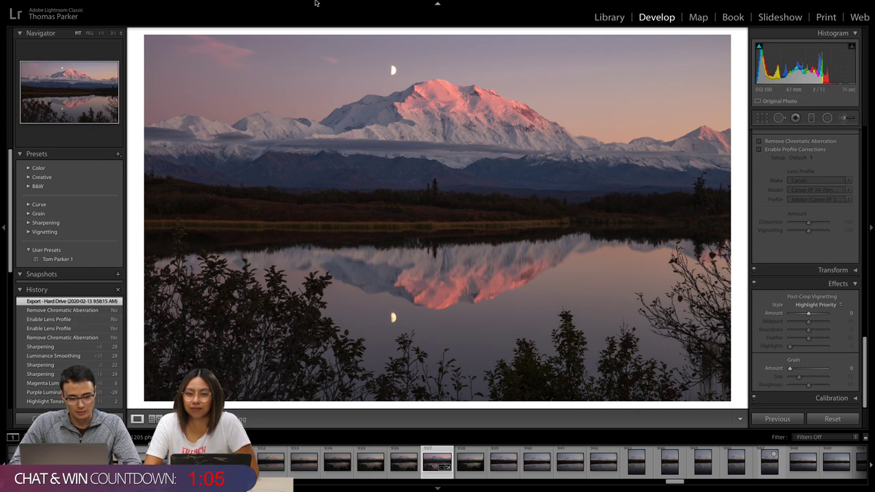
mouse_move(317, 3)
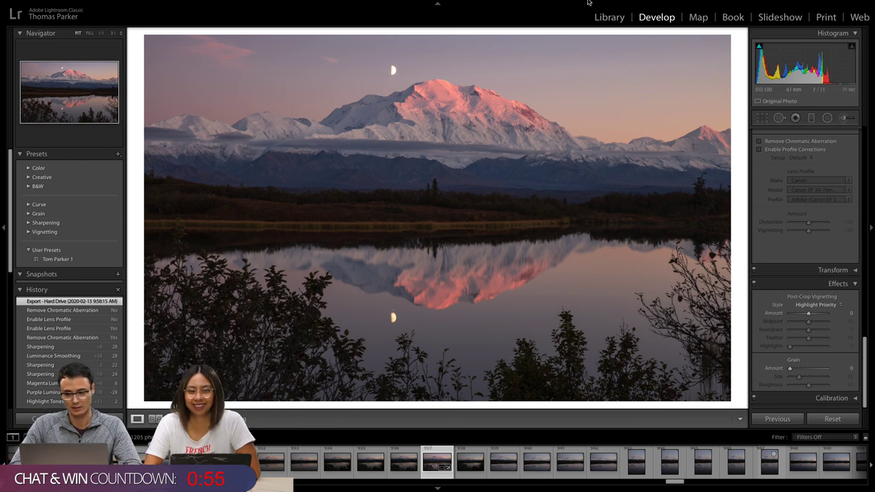
click(438, 5)
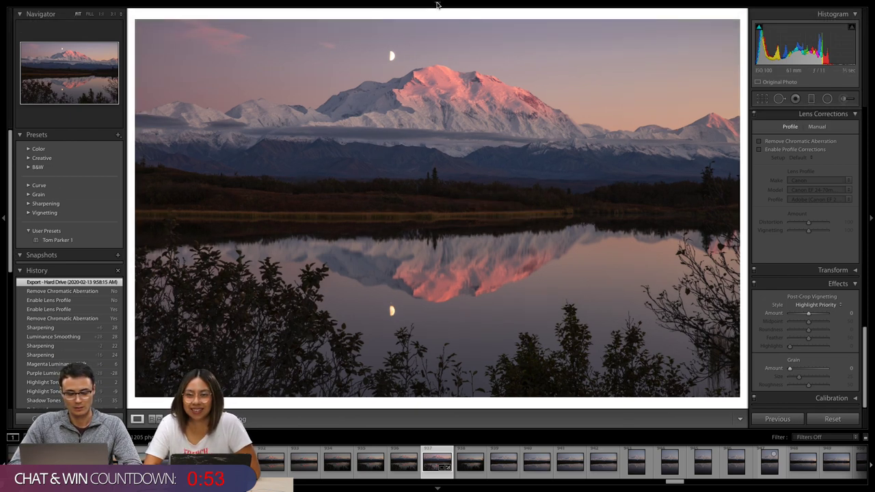
click(462, 5)
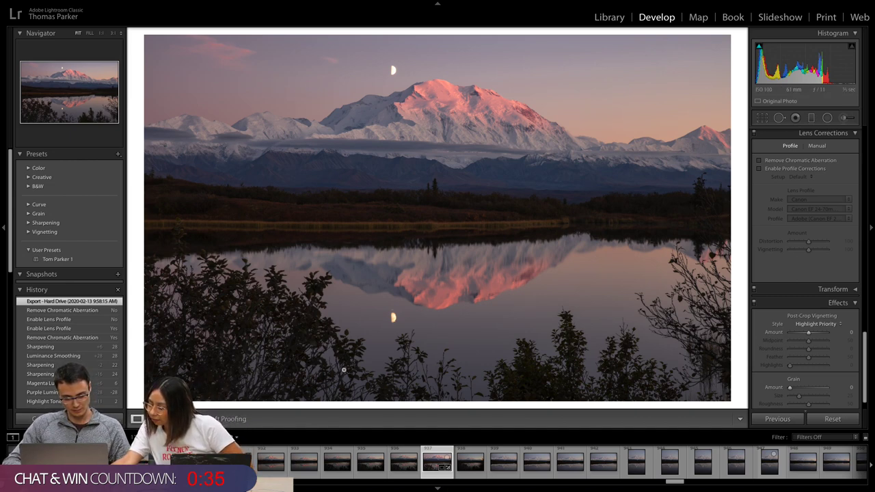
mouse_move(9, 4)
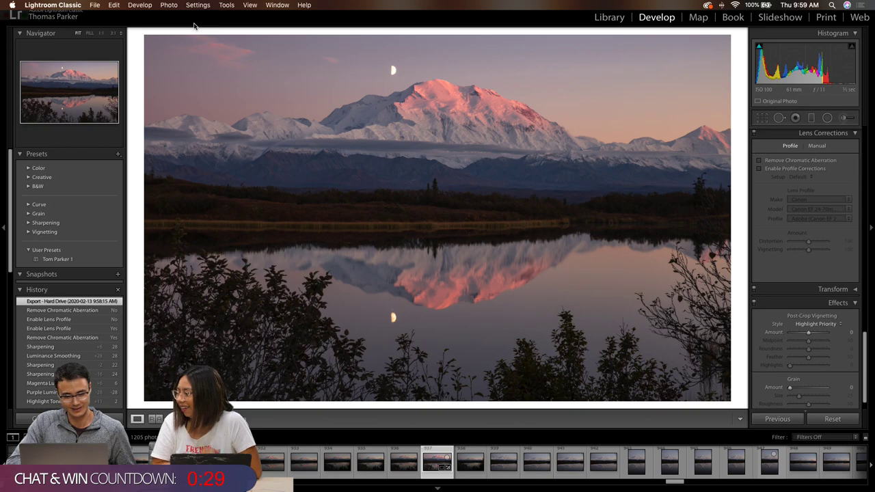
click(192, 82)
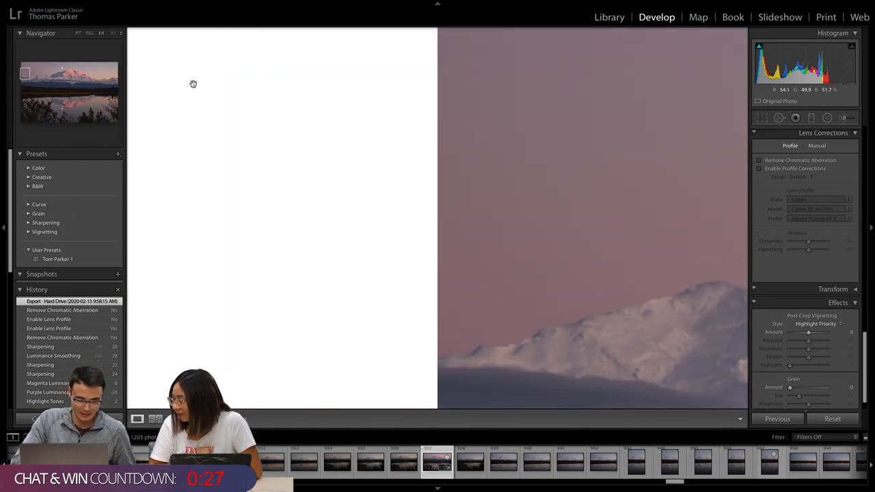
click(193, 84)
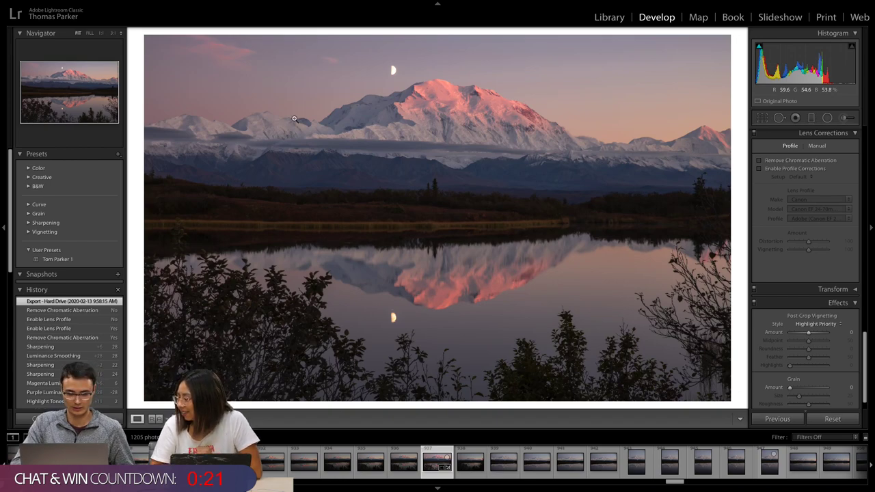
Move Denail Sunset.jpg higher among the desktop icons, then return to Lightroom Classic.
key(ctrl+Up)
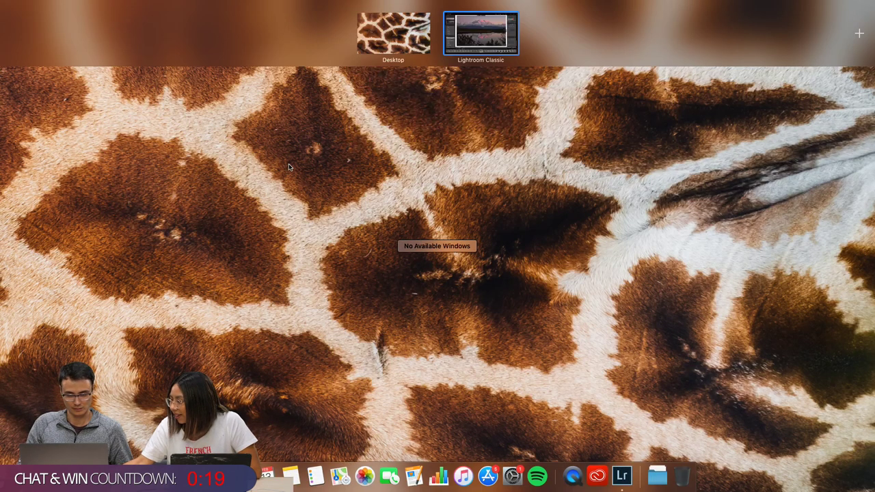
click(333, 212)
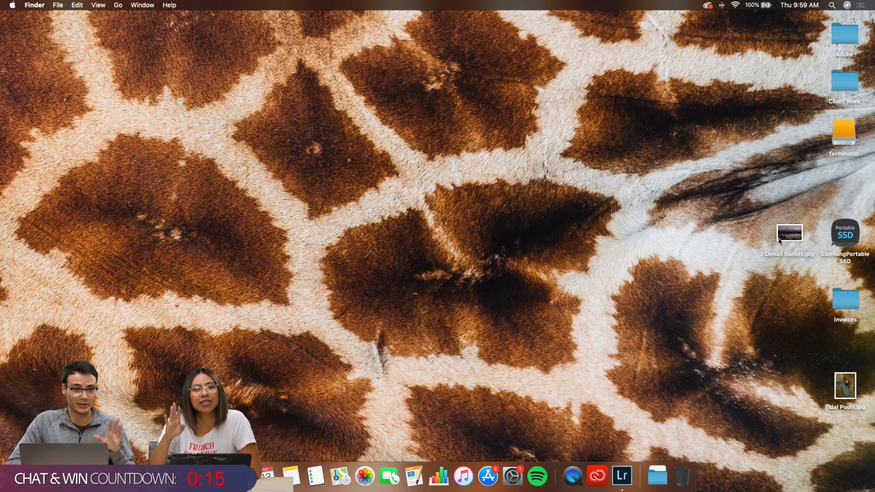
drag(783, 238, 839, 184)
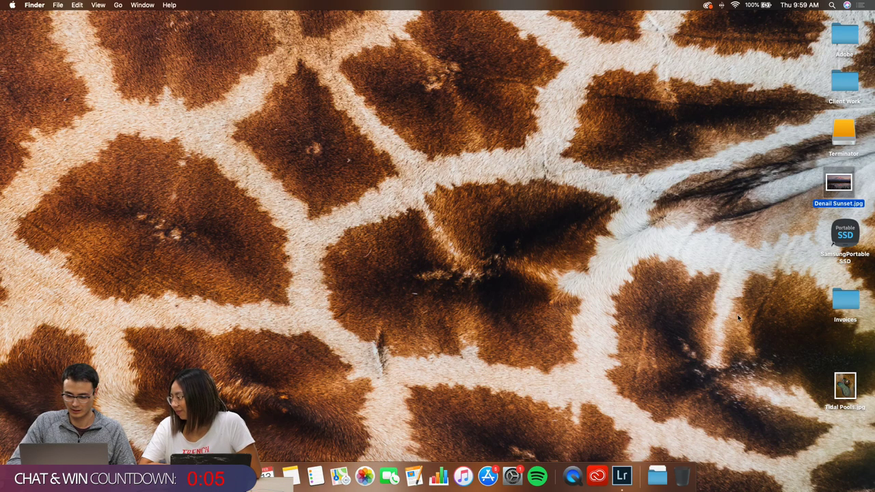
click(617, 472)
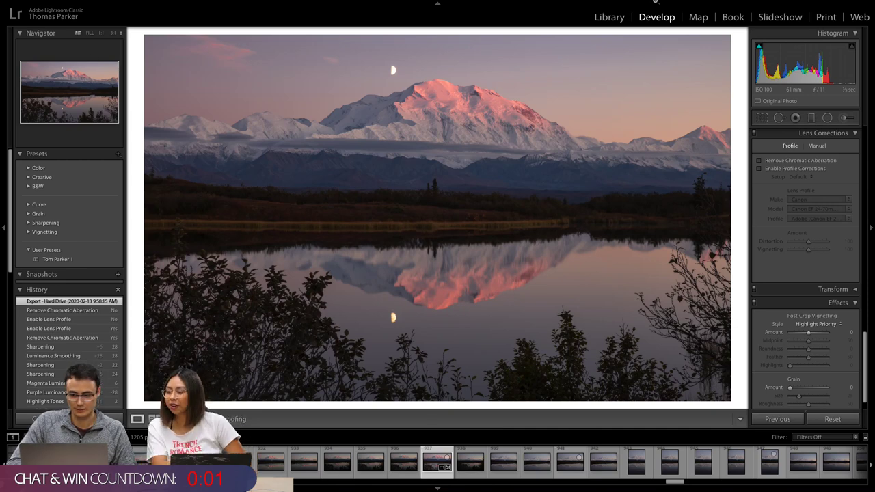
Switch to the Library module and open the Import dialog with Cmd+Shift+I.
mouse_move(655, 2)
click(611, 19)
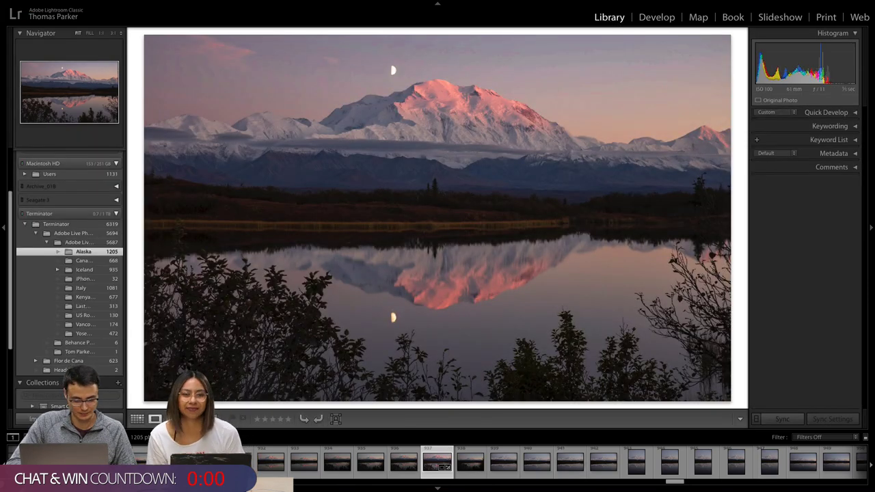
key(super+shift+i)
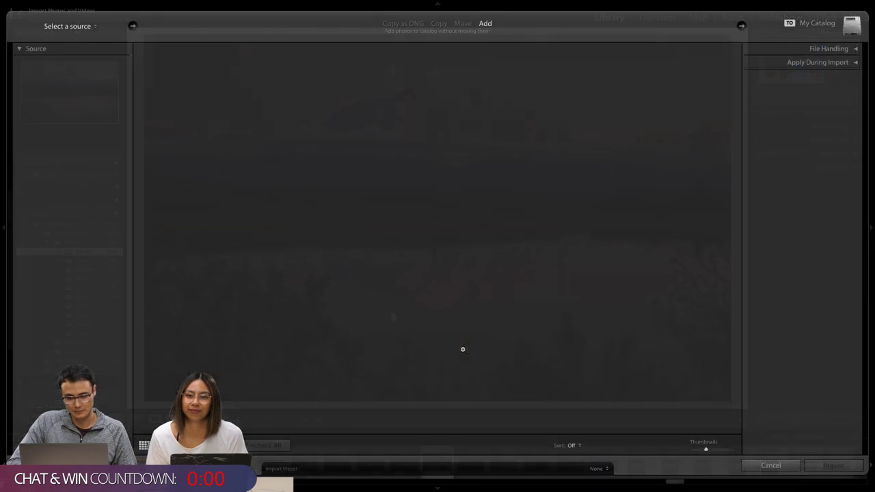
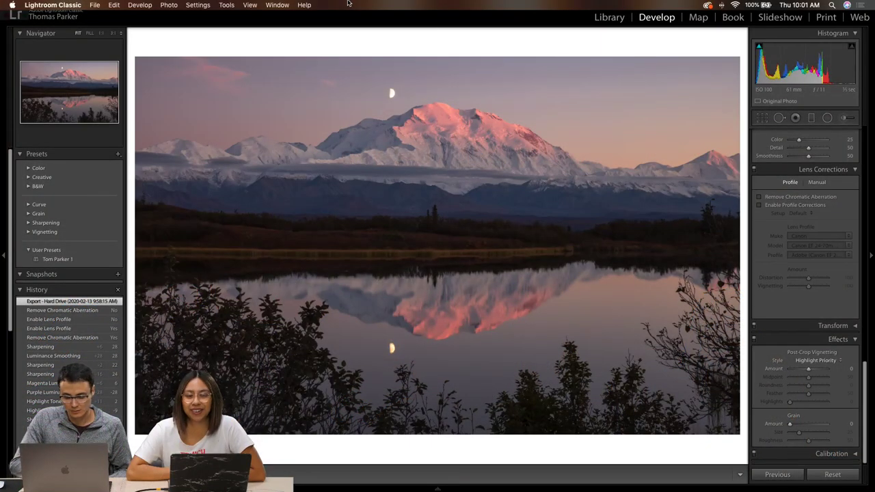
Drag Denail Sunset.jpg from the desktop onto Lightroom Classic to import it.
key(ctrl+Left)
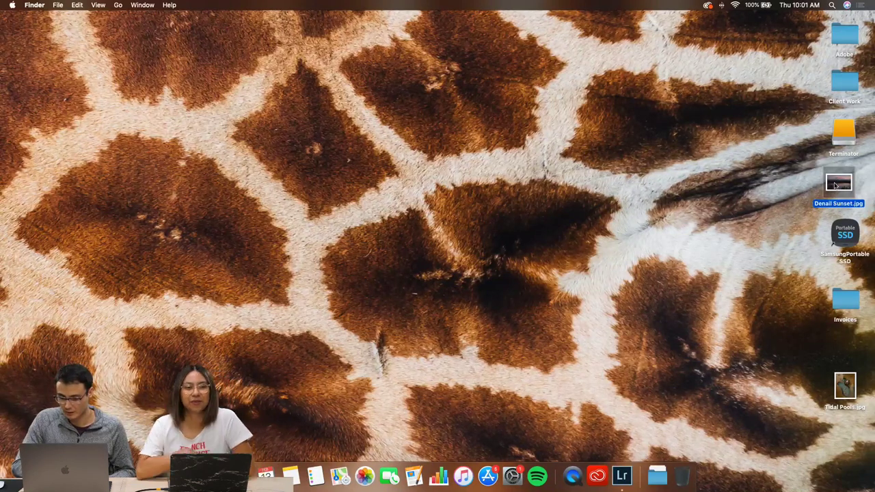
right_click(835, 186)
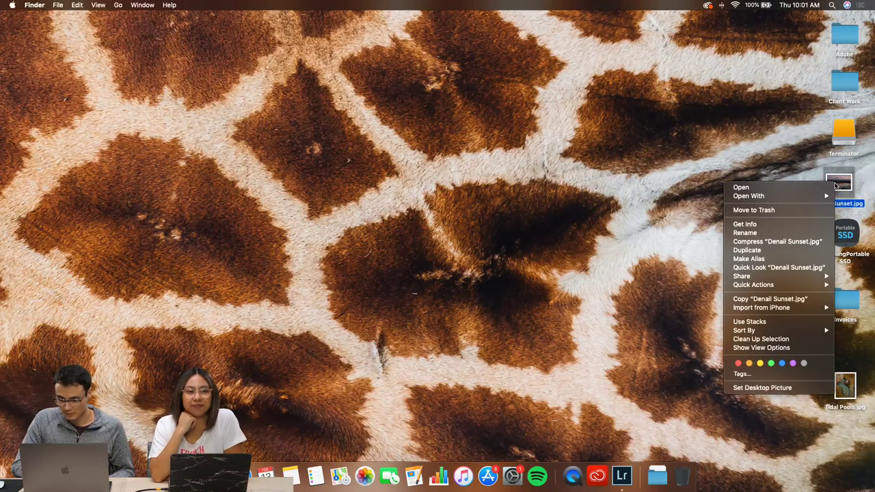
click(648, 170)
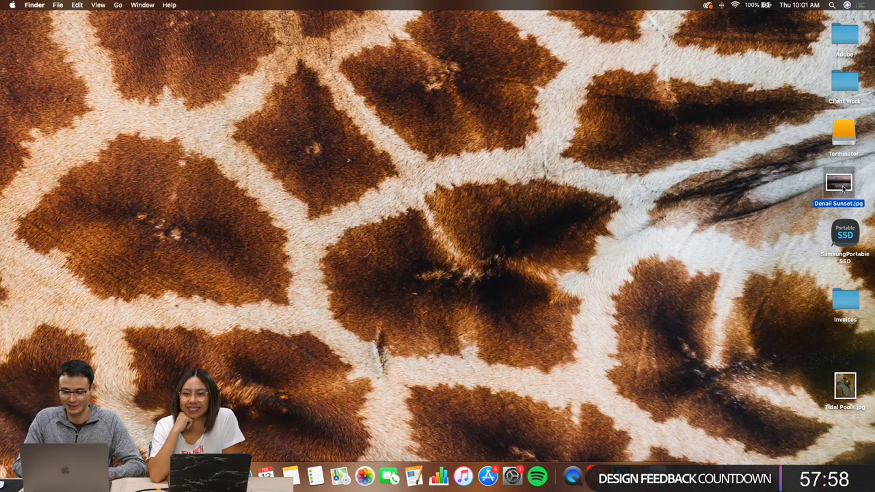
drag(844, 190, 618, 458)
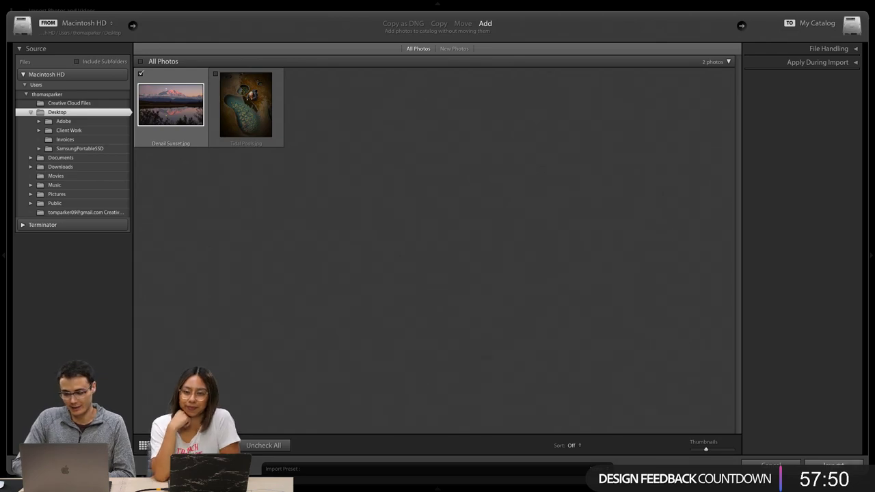
Add Denail Sunset.jpg to the catalog and open it in the Develop module.
click(833, 465)
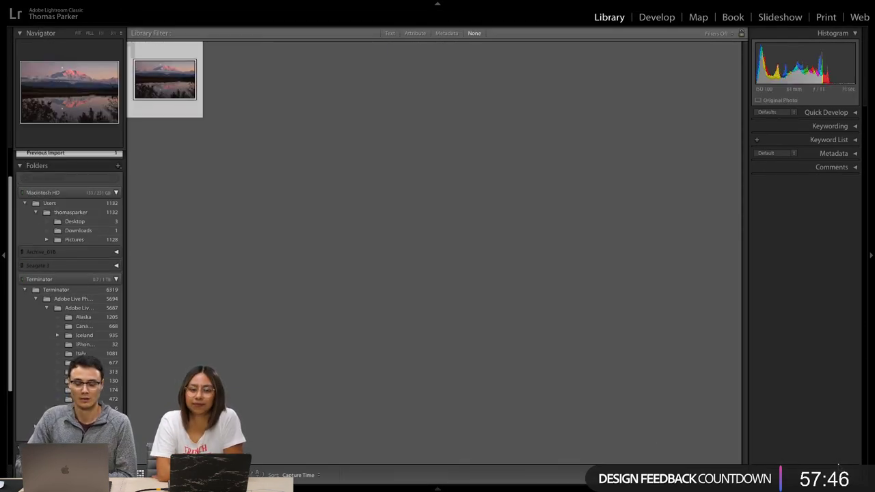
double_click(169, 76)
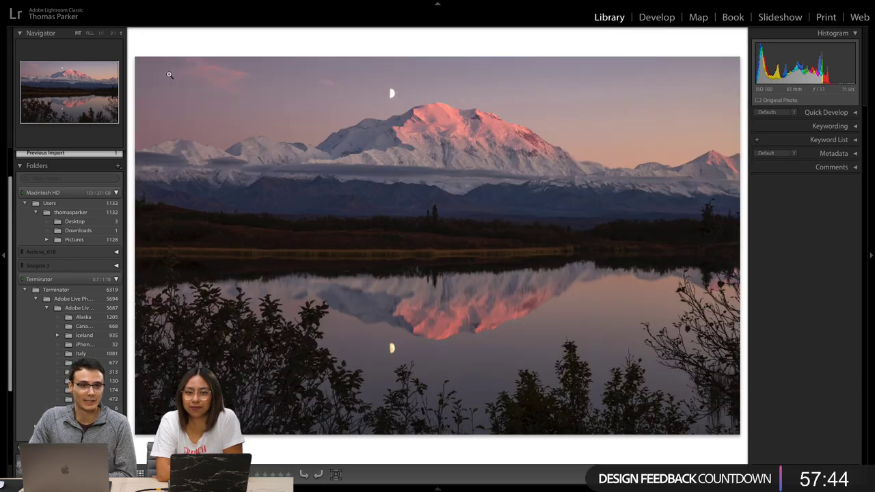
click(658, 17)
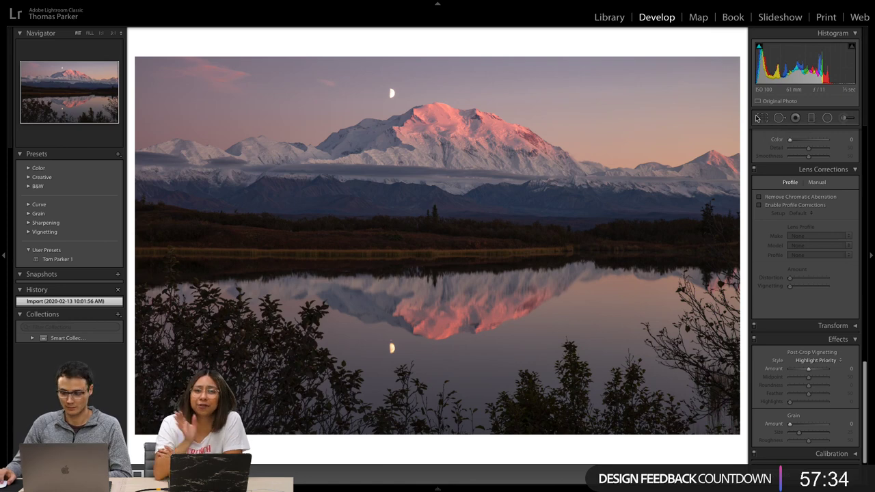
Crop the Denali photo to a 4 x 5 ratio in portrait orientation and apply it.
click(762, 119)
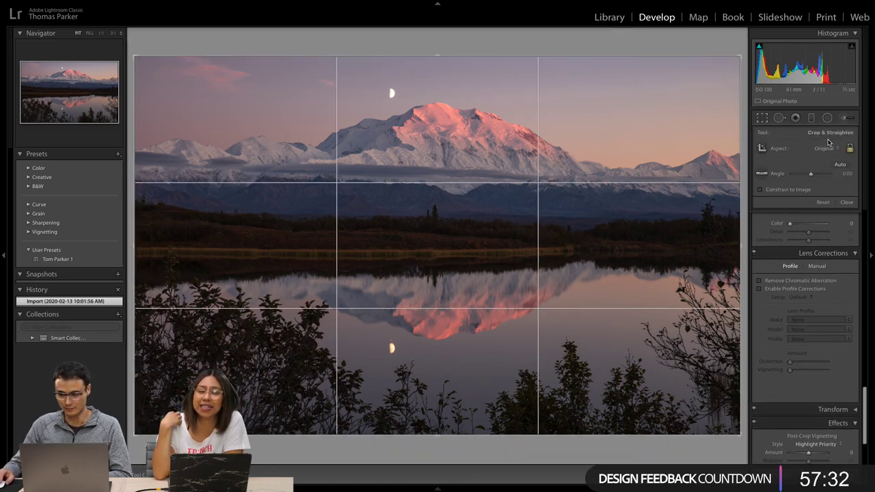
click(832, 152)
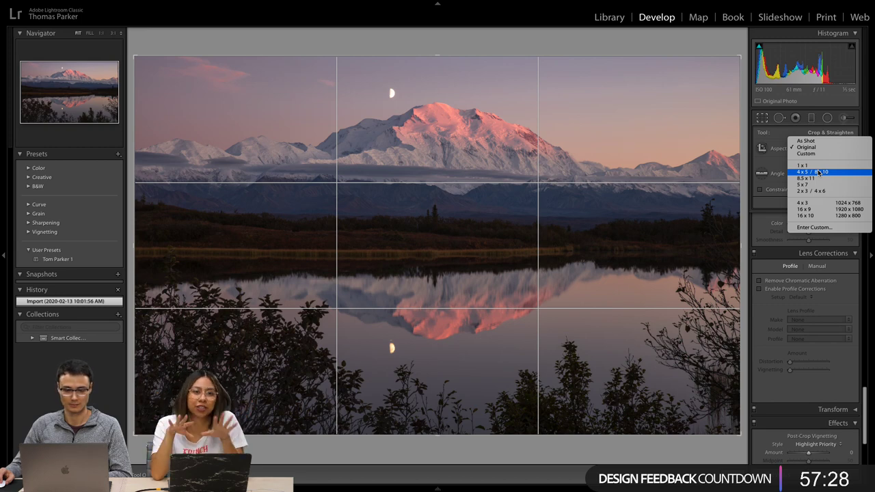
click(819, 172)
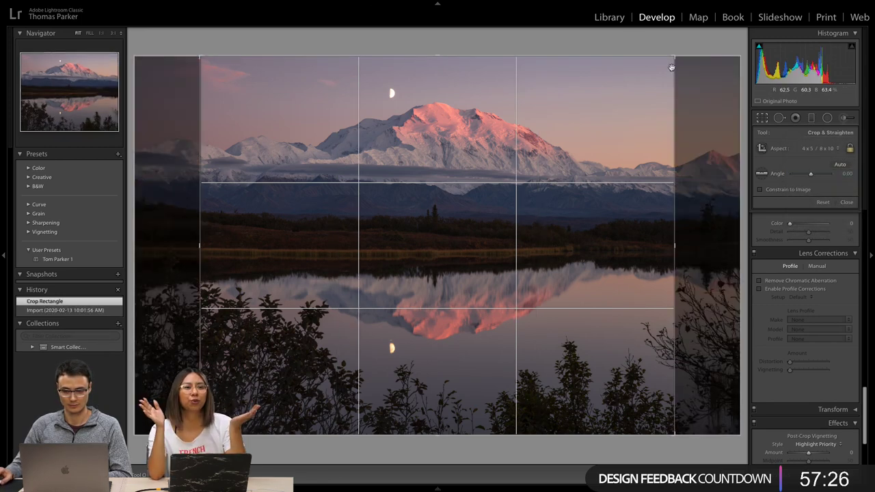
drag(675, 57, 562, 125)
key(x)
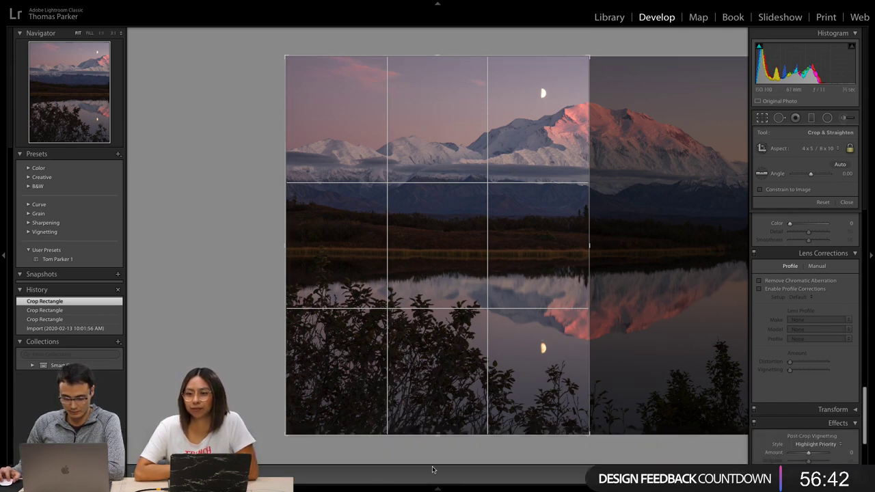
click(438, 489)
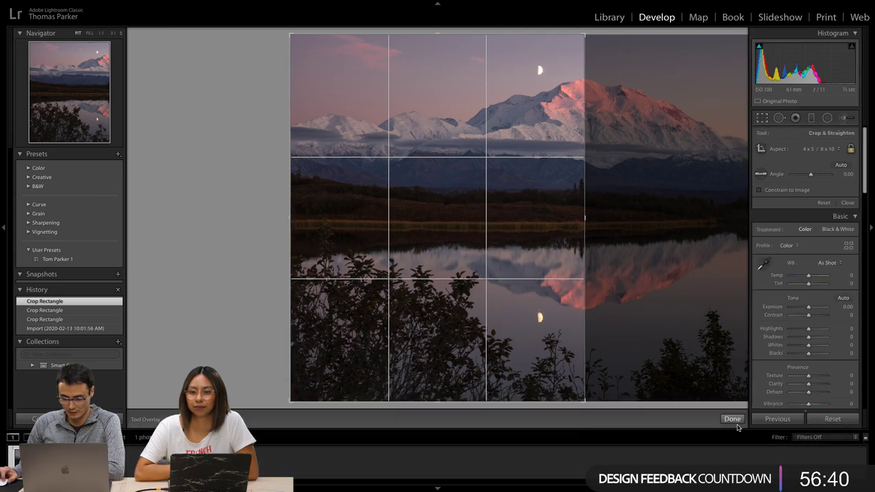
click(732, 419)
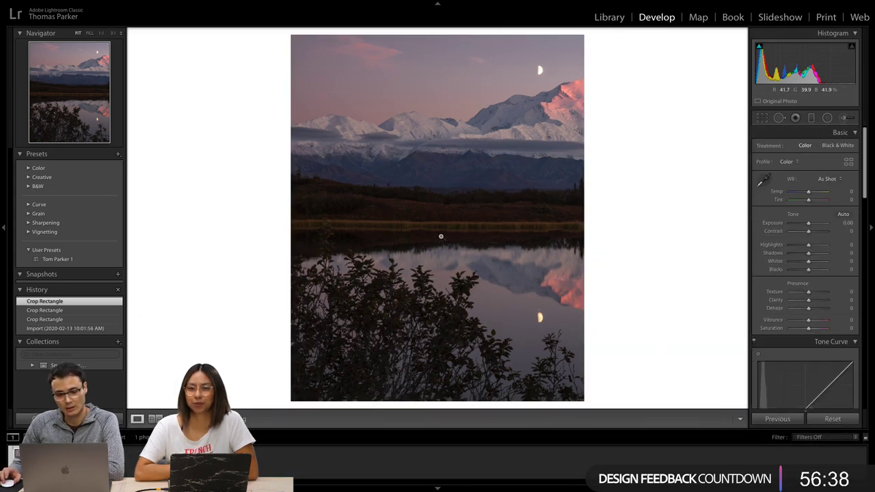
Open Export for the photo and append 'Part 1' to the custom file name.
right_click(449, 185)
mouse_move(449, 389)
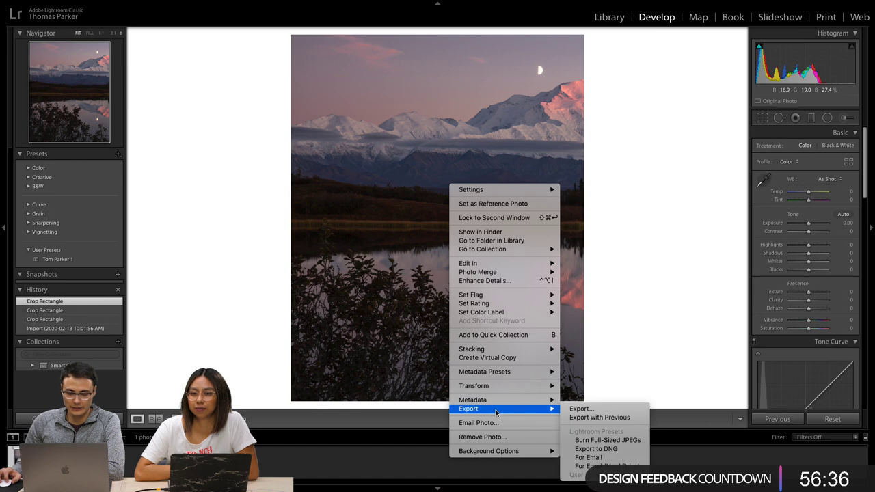
click(571, 401)
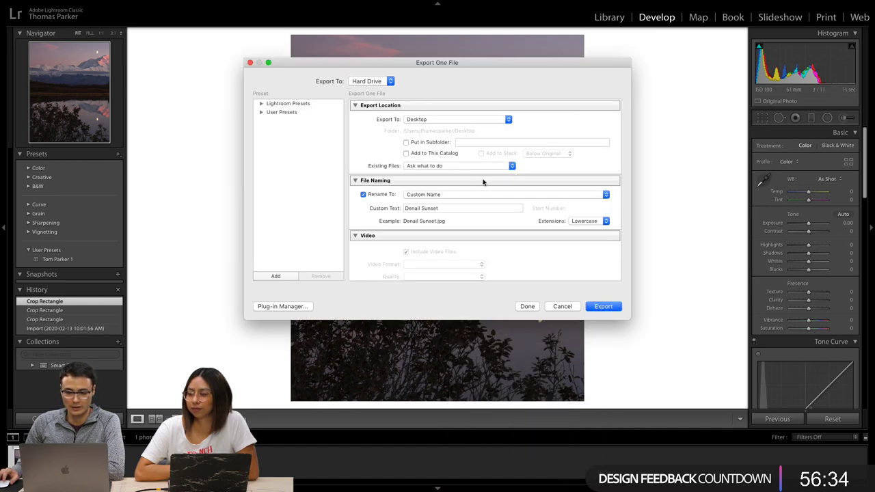
click(452, 208)
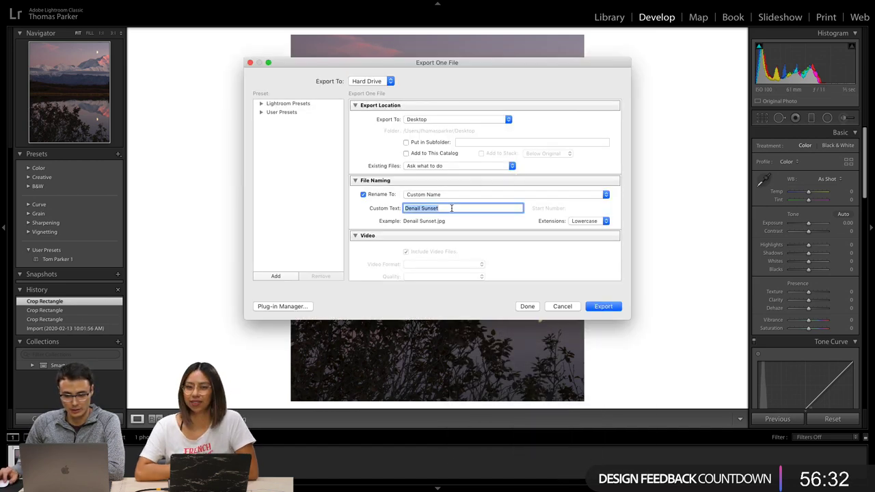
click(462, 208)
text(Part)
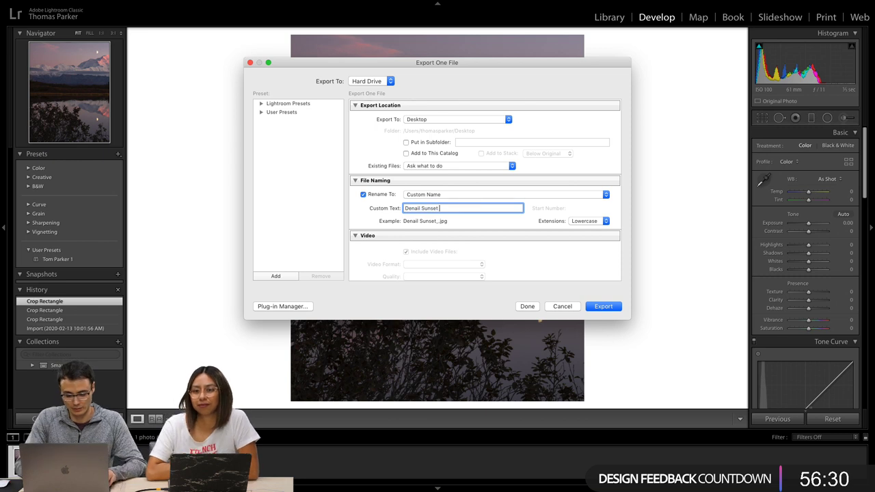
text( 1)
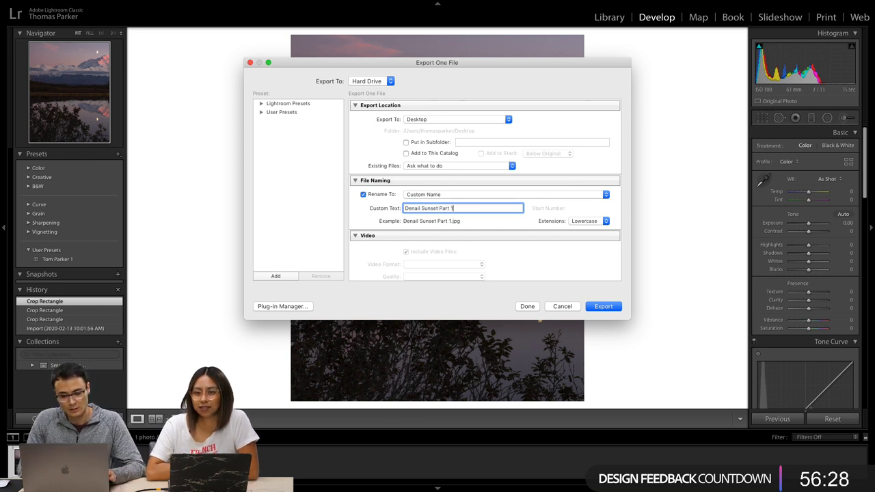
Review the JPEG file and image sizing settings, then export to the Desktop.
scroll(566, 256, down, 3)
scroll(566, 256, down, 3)
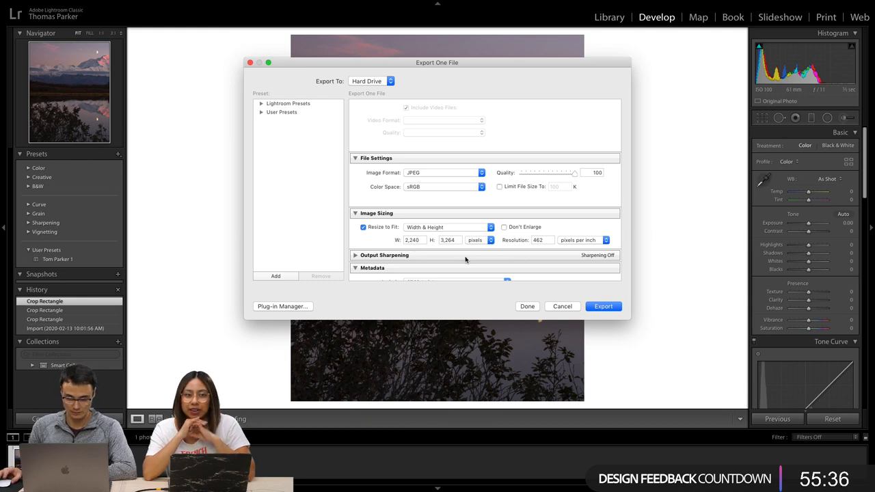
scroll(520, 262, down, 3)
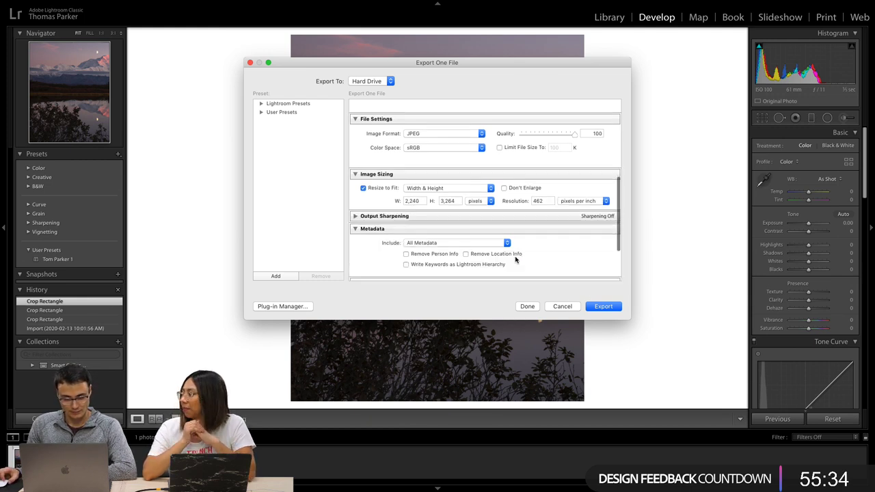
scroll(529, 253, up, 1)
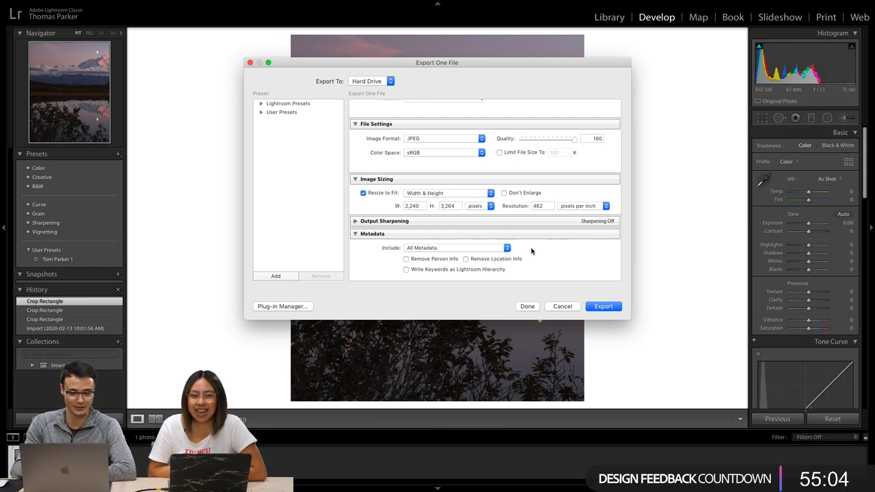
click(605, 308)
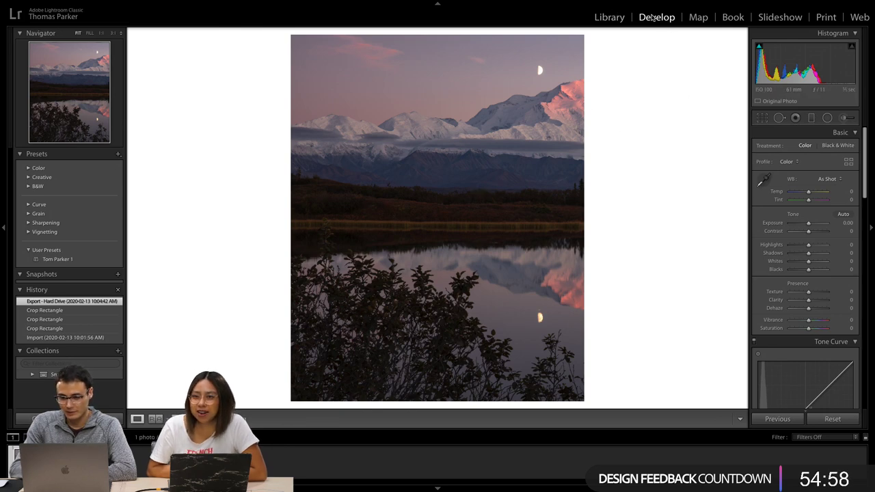
Shift the 4 x 5 crop so the pink-lit mountain peak fills the frame.
click(762, 118)
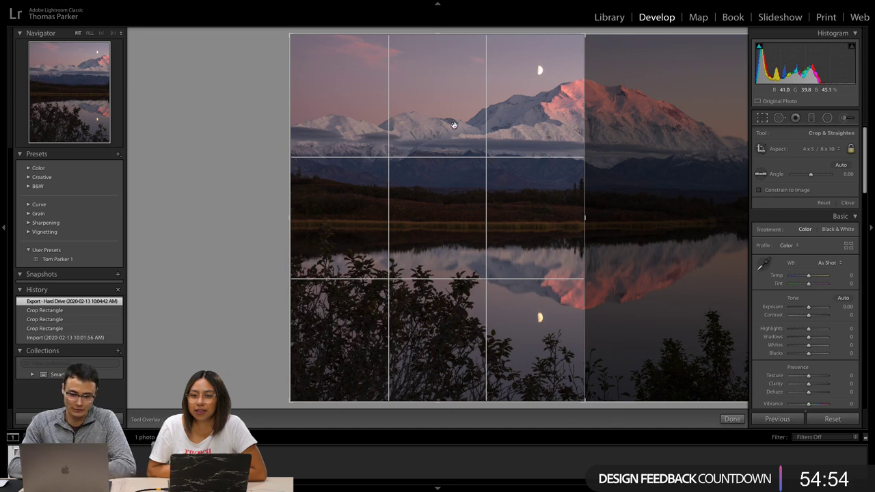
drag(478, 62, 207, 55)
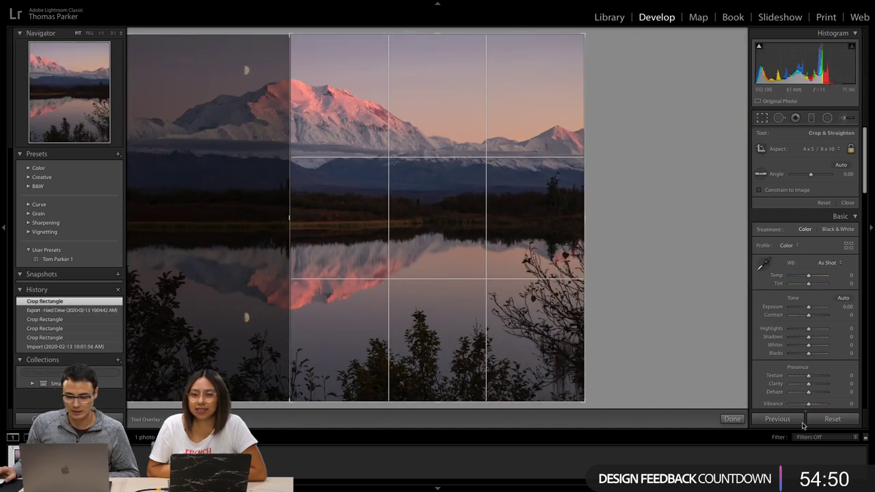
click(730, 419)
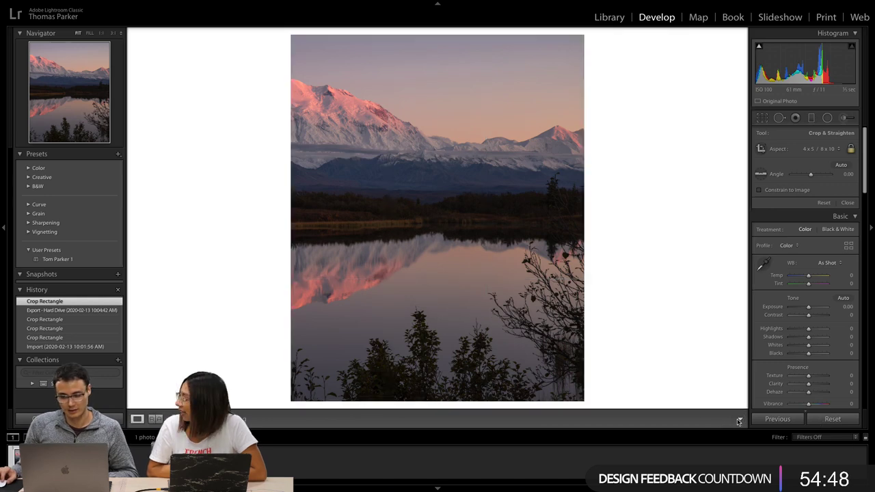
Bring up the Export One File dialog for the re-cropped photo.
right_click(414, 216)
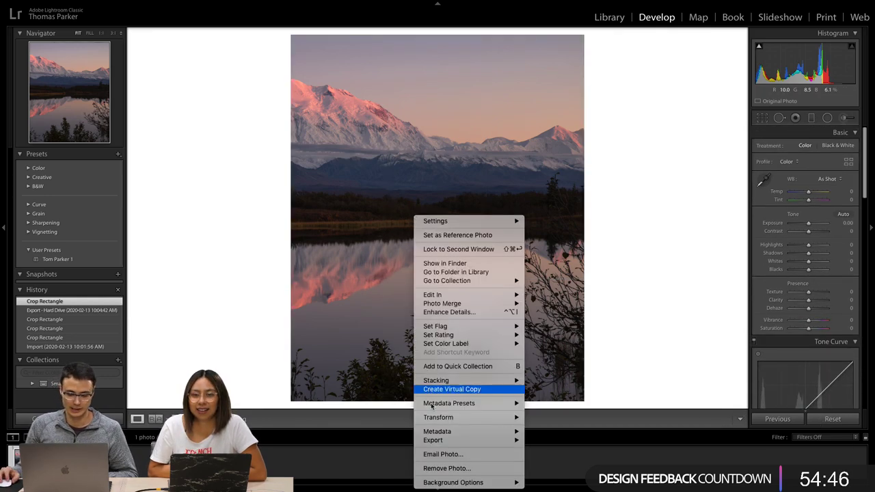
mouse_move(479, 441)
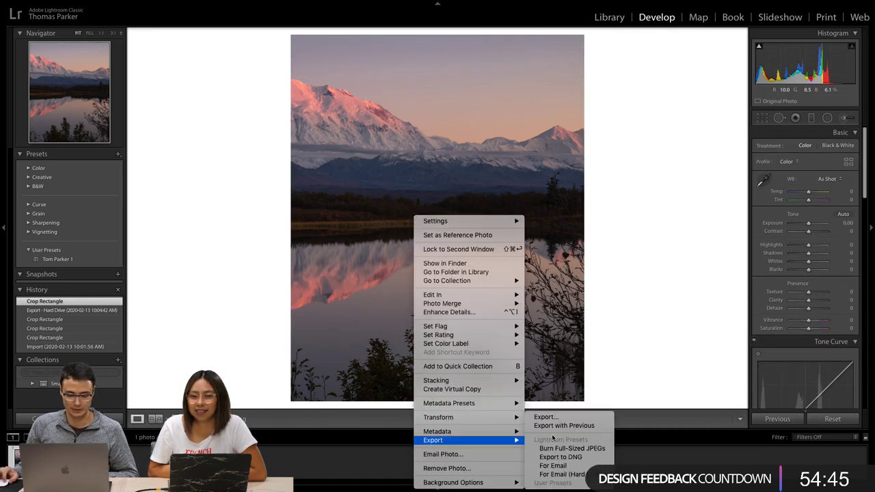
click(583, 418)
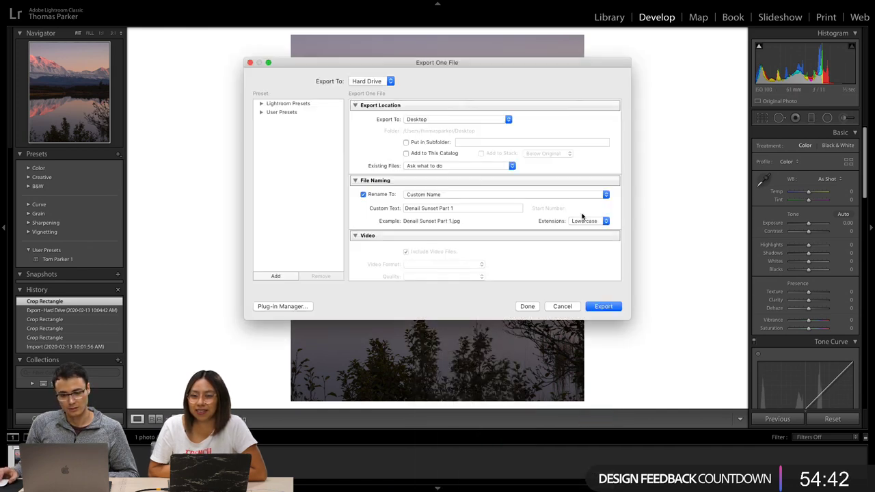
click(491, 208)
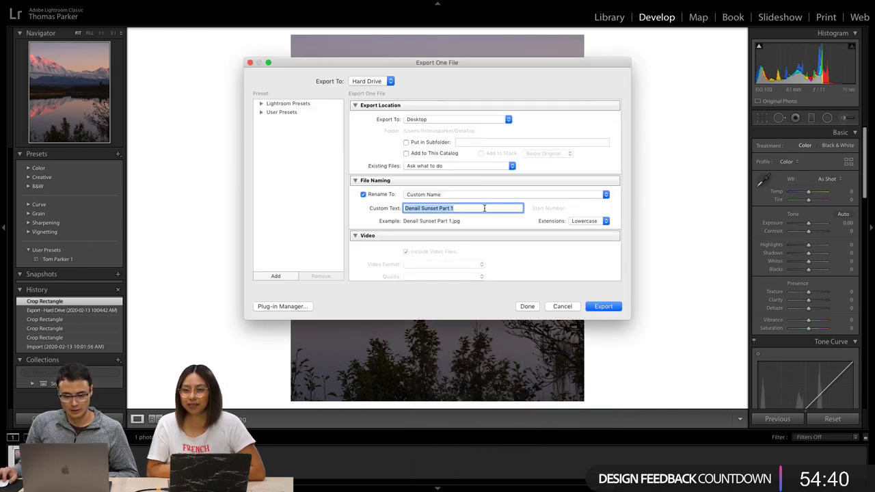
click(493, 208)
key(BackSpace)
text(2)
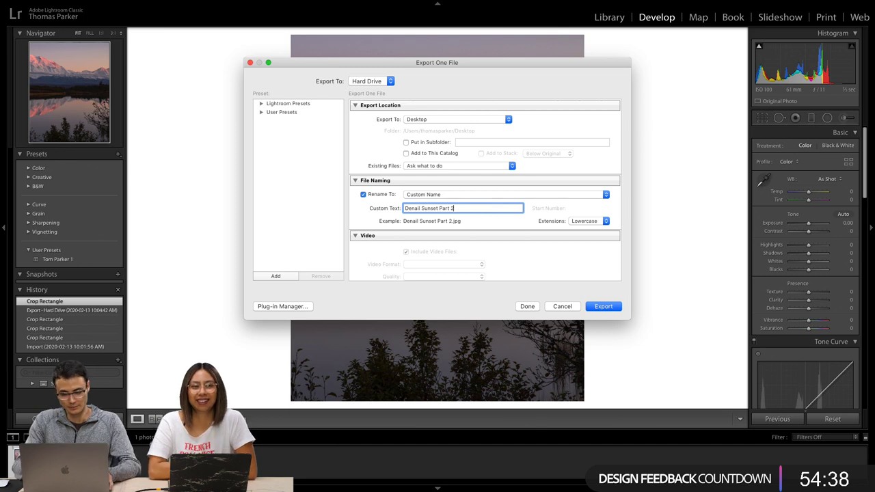
click(603, 306)
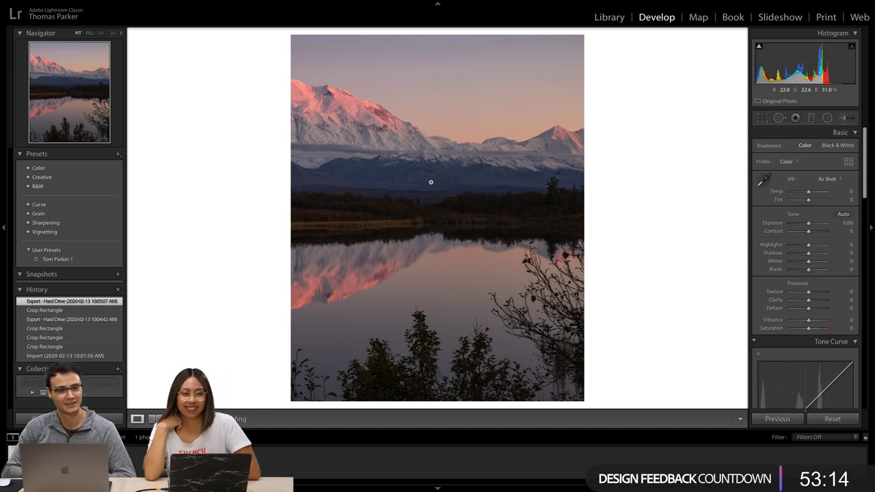
Select Denail Sunset Part 1.jpg and Part 2.jpg on the desktop and share via AirDrop.
key(ctrl+Left)
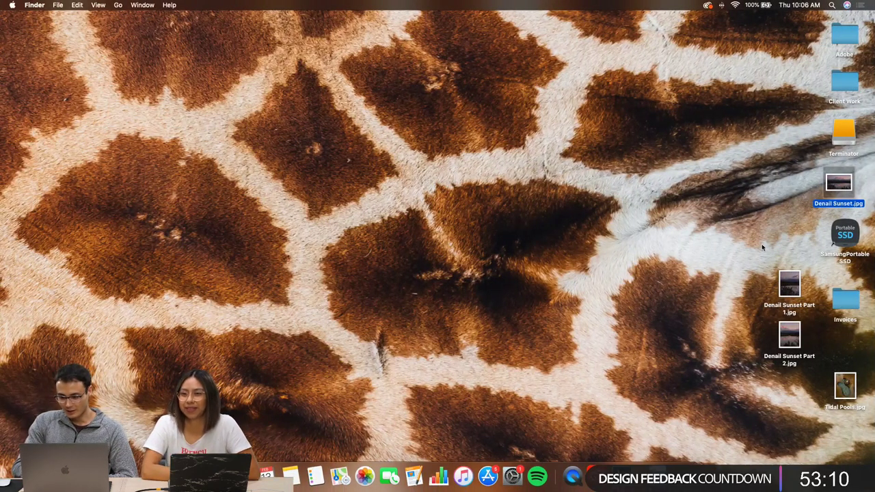
drag(771, 275, 800, 352)
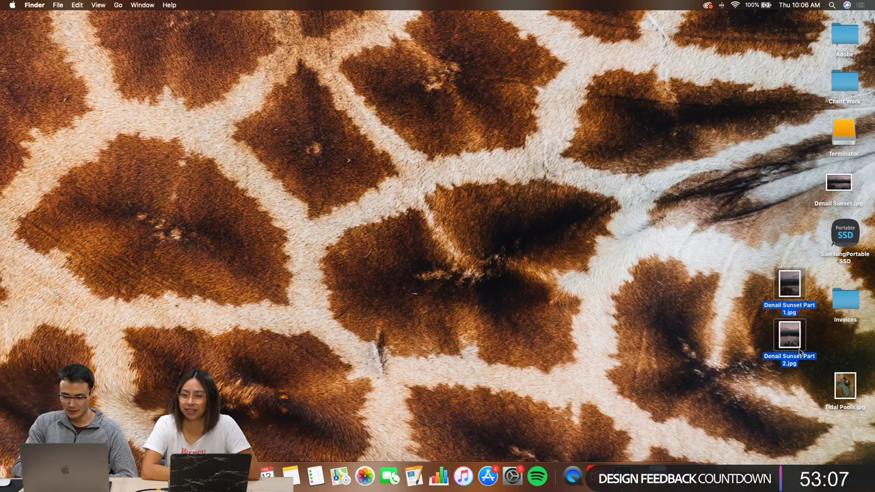
right_click(795, 294)
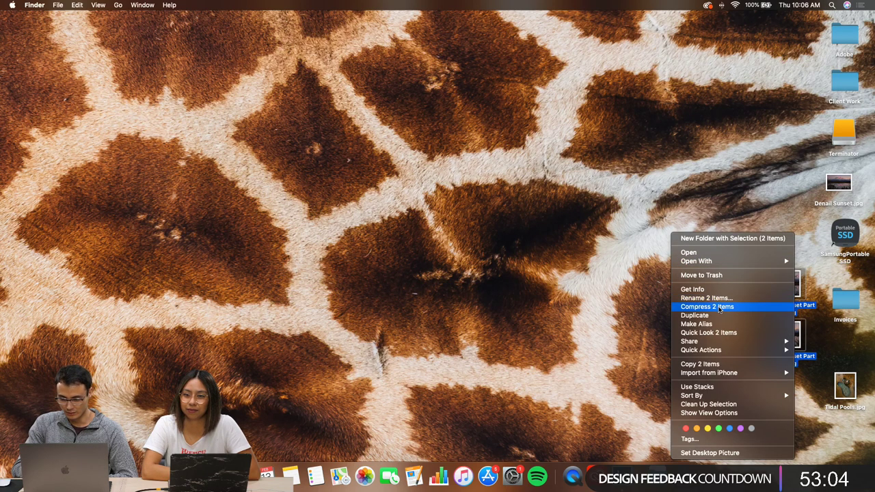
mouse_move(754, 264)
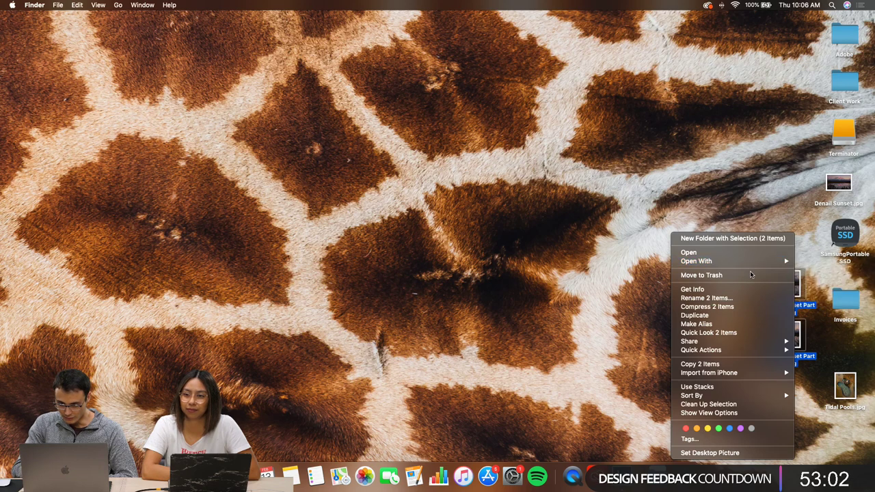
mouse_move(739, 340)
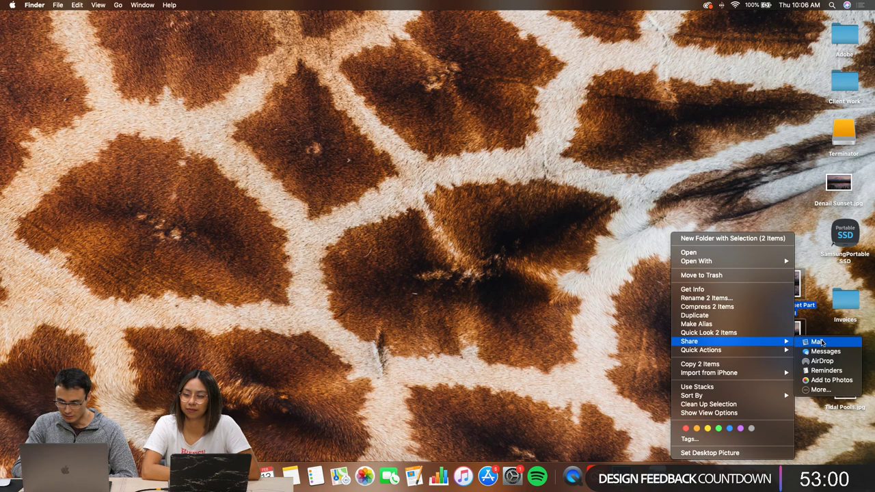
click(823, 361)
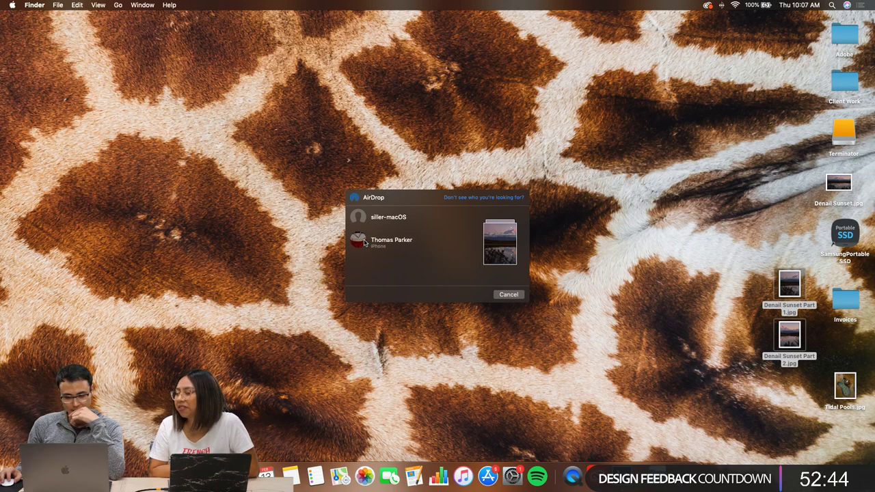
Choose the iPhone as the AirDrop recipient for both sunset images.
click(364, 242)
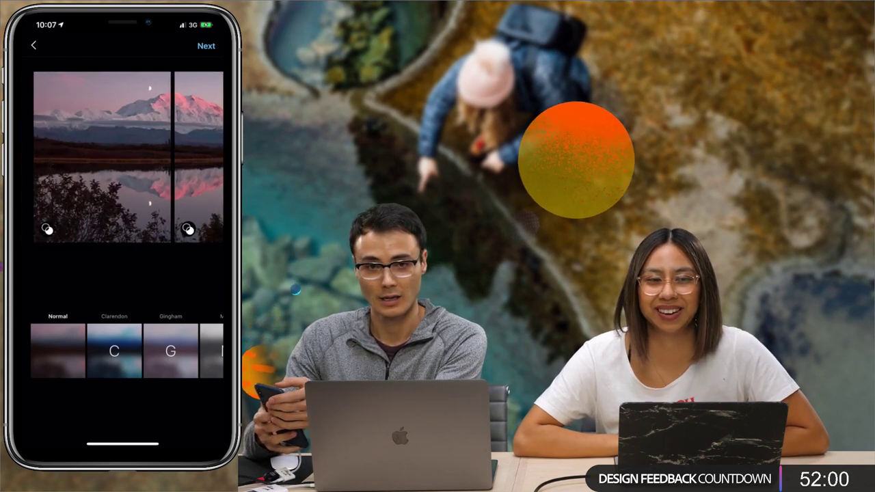
Continue to the Instagram post details and preview the photo full screen.
click(205, 46)
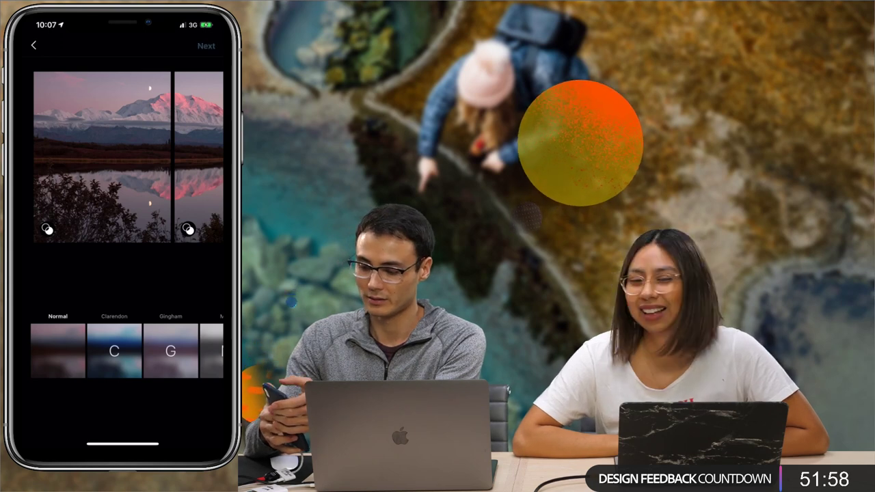
click(42, 80)
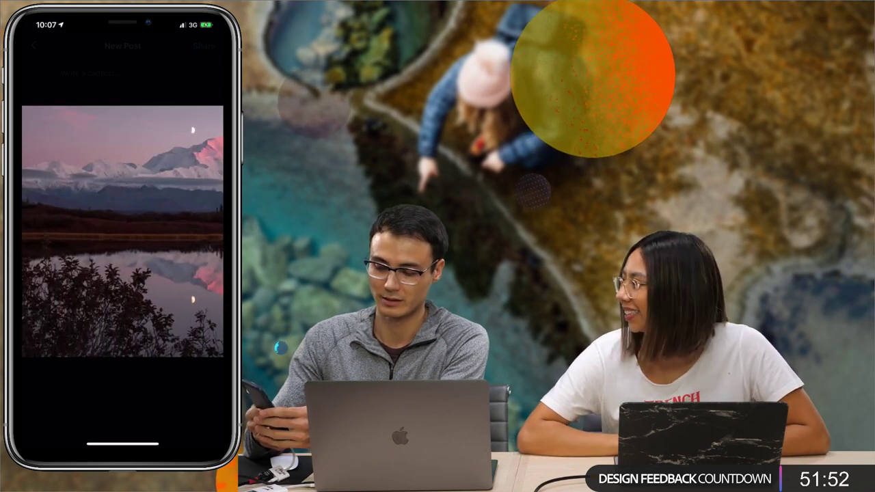
click(122, 232)
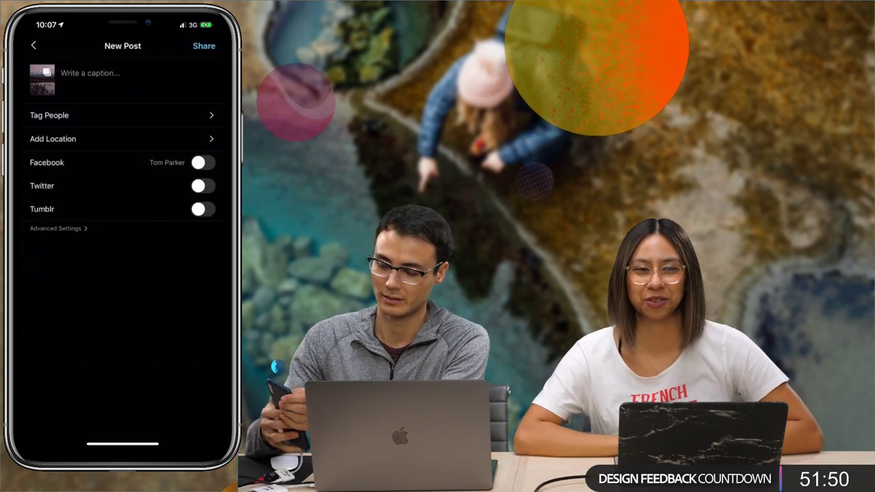
Caption the post 'Adobe Live Denali' and share it.
click(90, 72)
text(A)
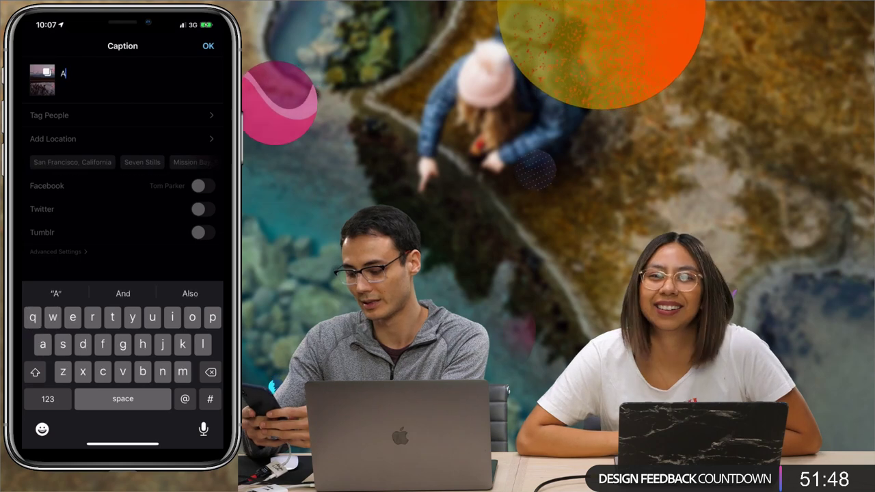
text(dobe Li)
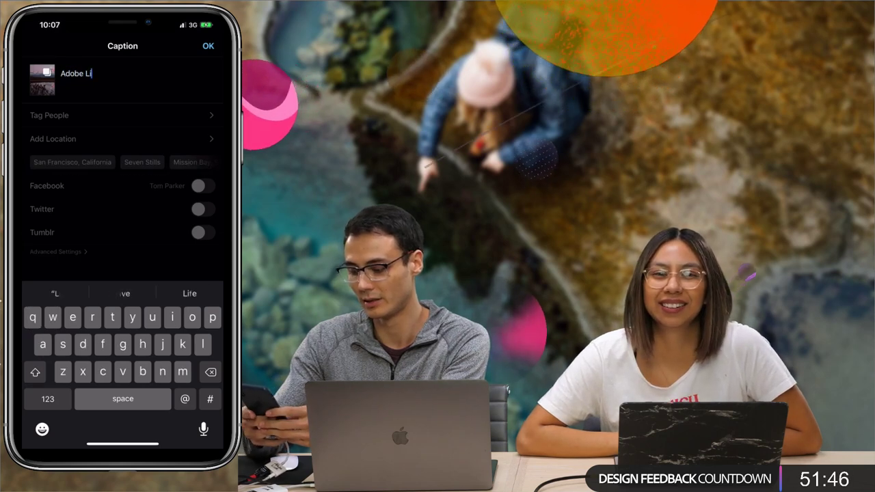
text(veDenal)
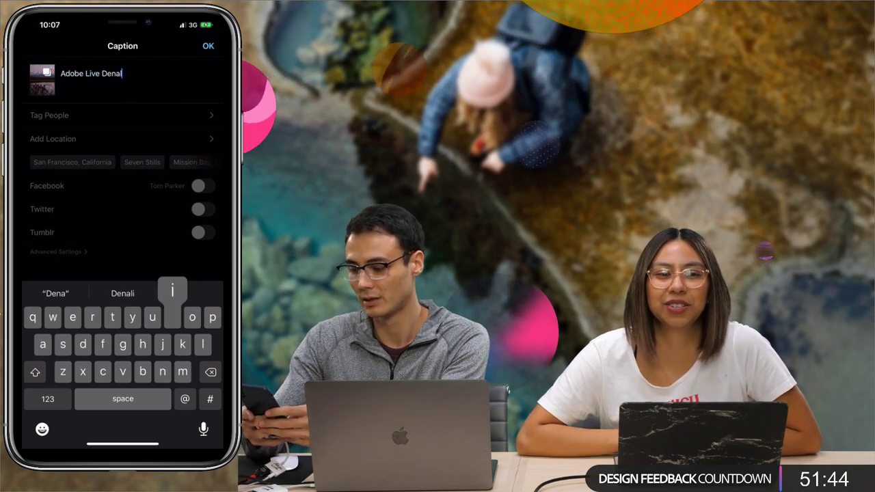
text(i Poi)
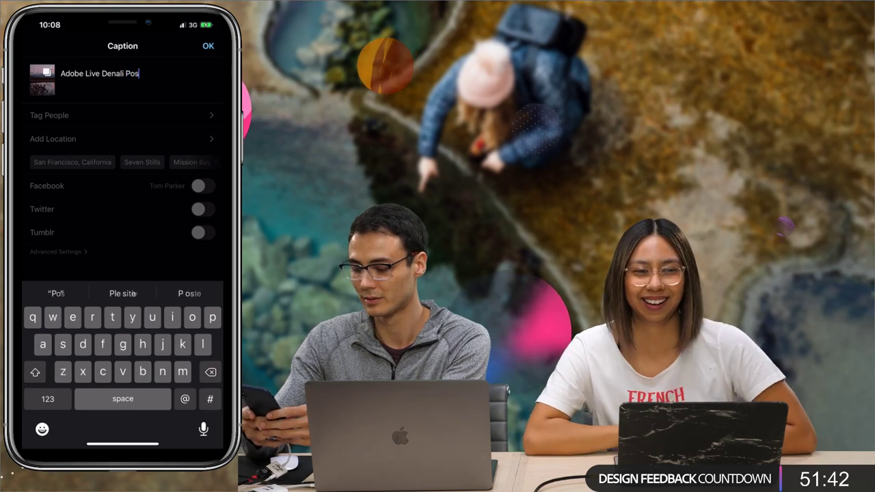
key(BackSpace)
text(s)
key(BackSpace)
key(BackSpace)
key(BackSpace)
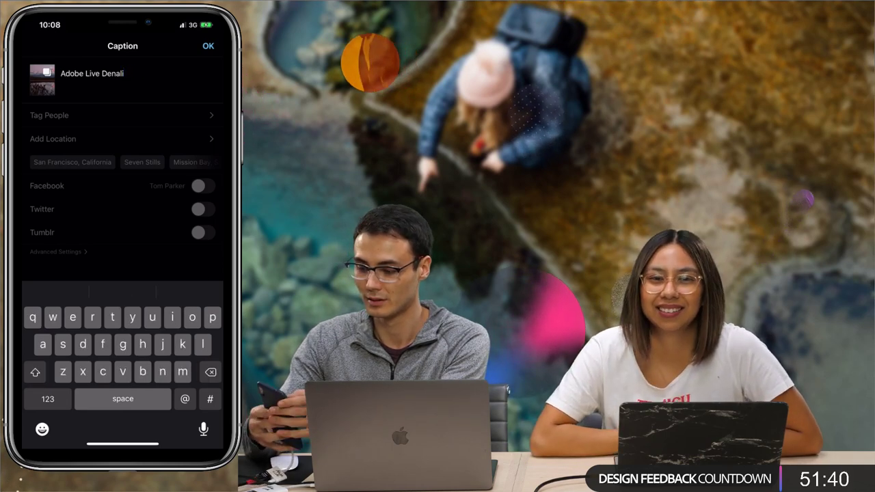
click(209, 46)
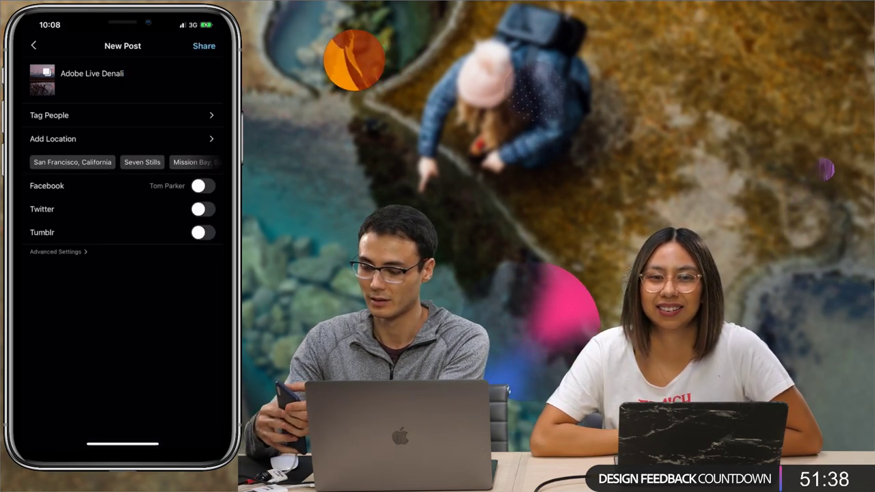
click(204, 45)
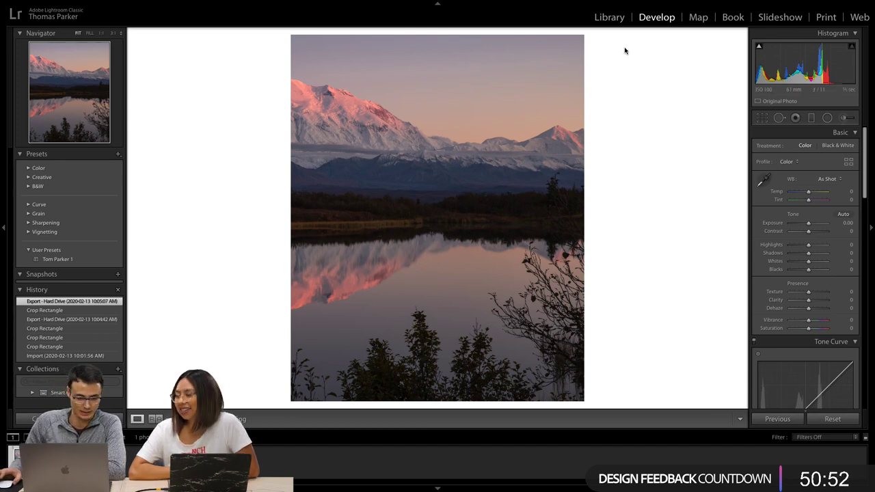
Switch to the Library module and scroll down the Folders panel.
click(610, 19)
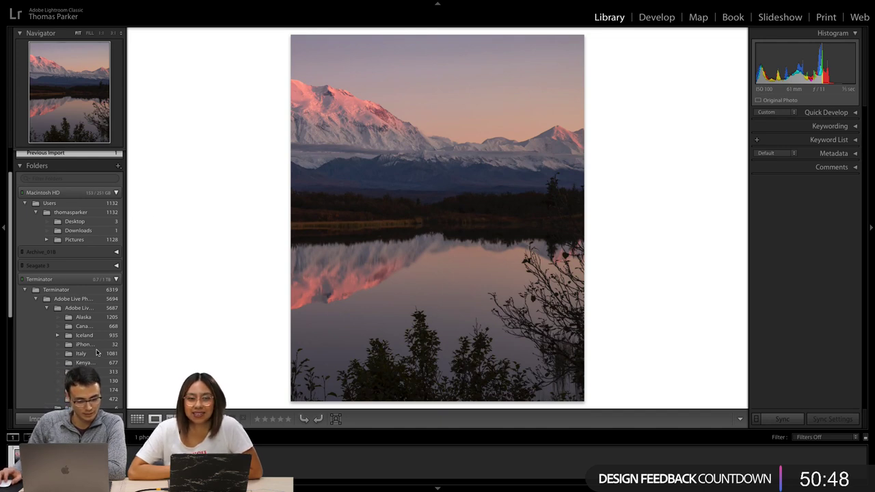
scroll(97, 353, down, 3)
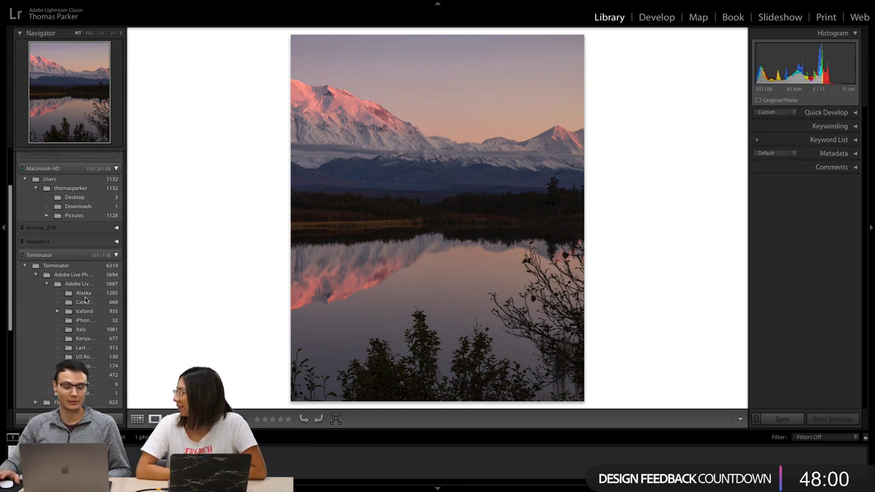
Open the Kenya folder and browse past the leopard, gazelle and lying lion photos.
click(90, 340)
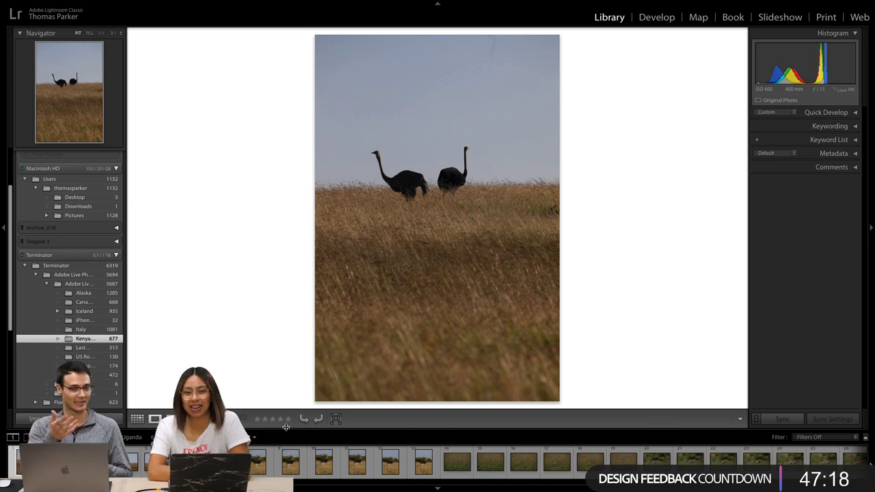
key(Right)
key(Right)
key(Right)
key(Right)
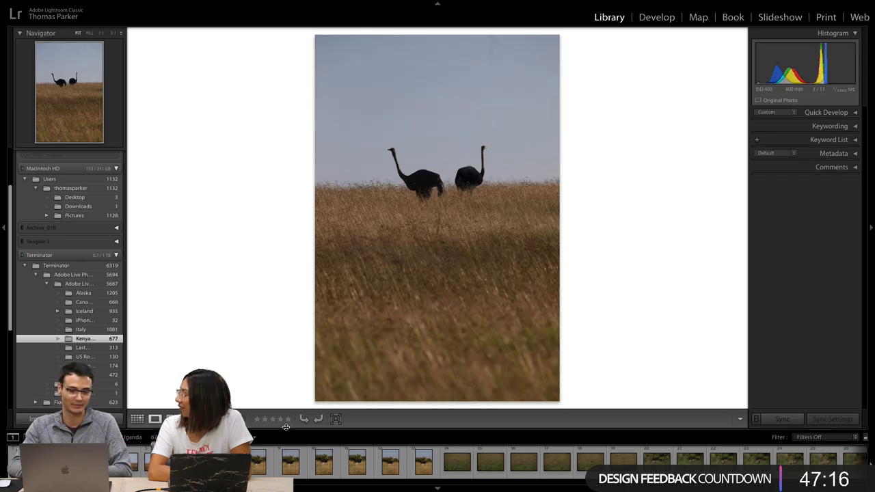
key(Right)
key(Right)
key(Right)
key(Right)
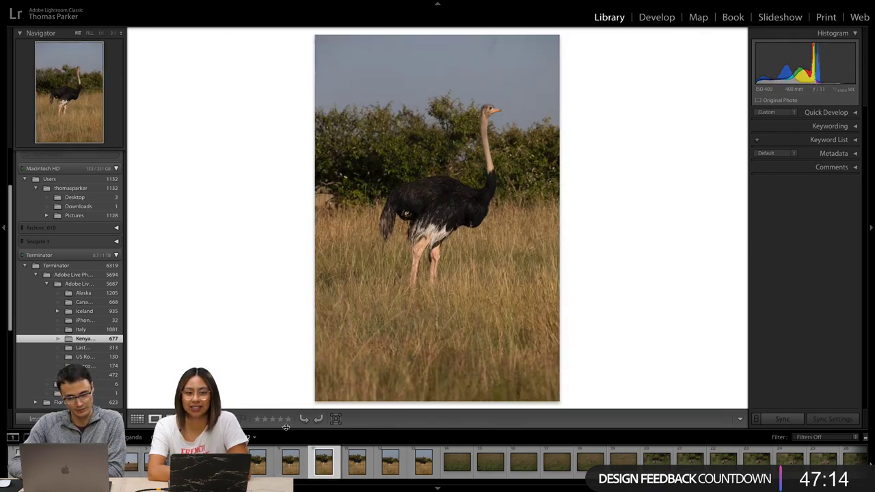
key(Right)
key(Right)
key(Right)
key(Right)
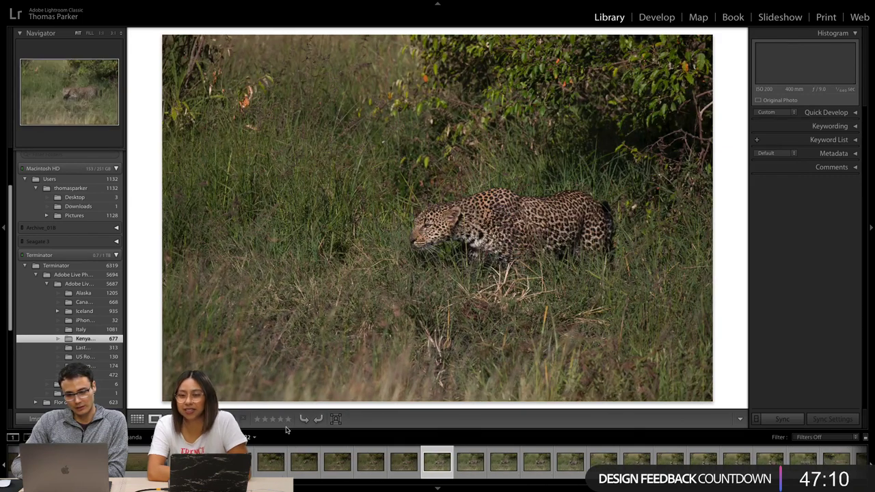
key(Left)
key(Left)
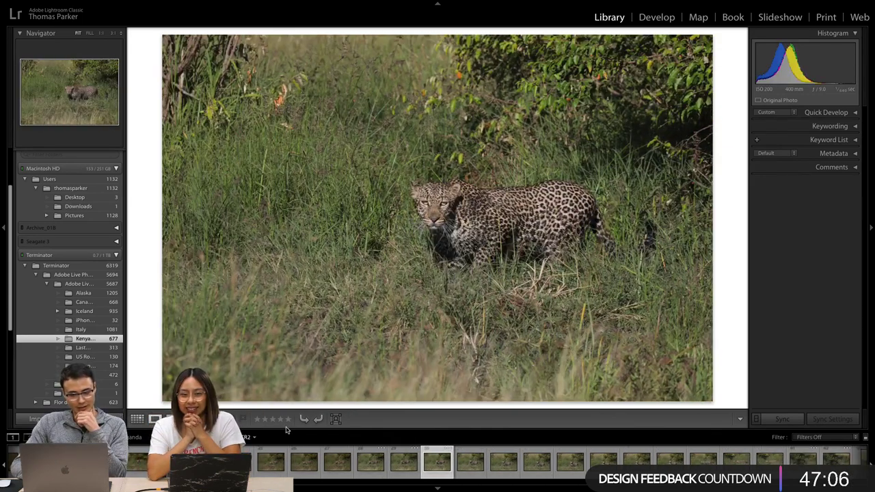
key(Left)
key(Left)
key(Left)
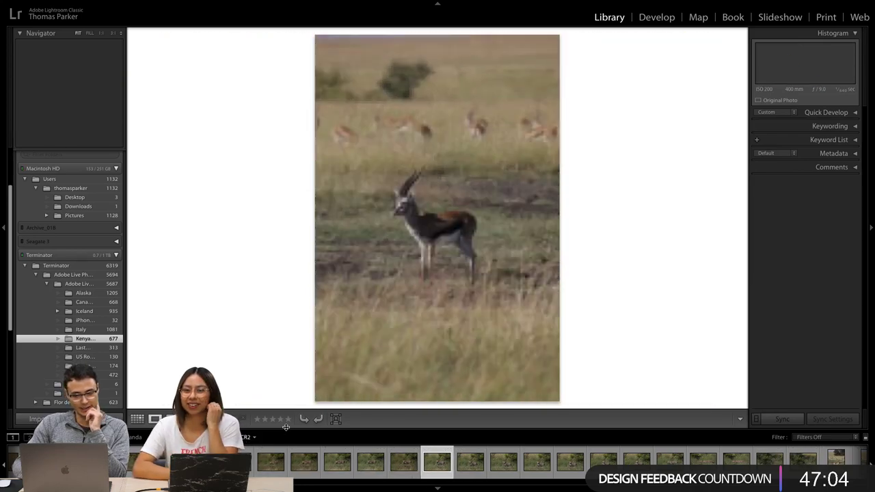
key(Right)
key(Right)
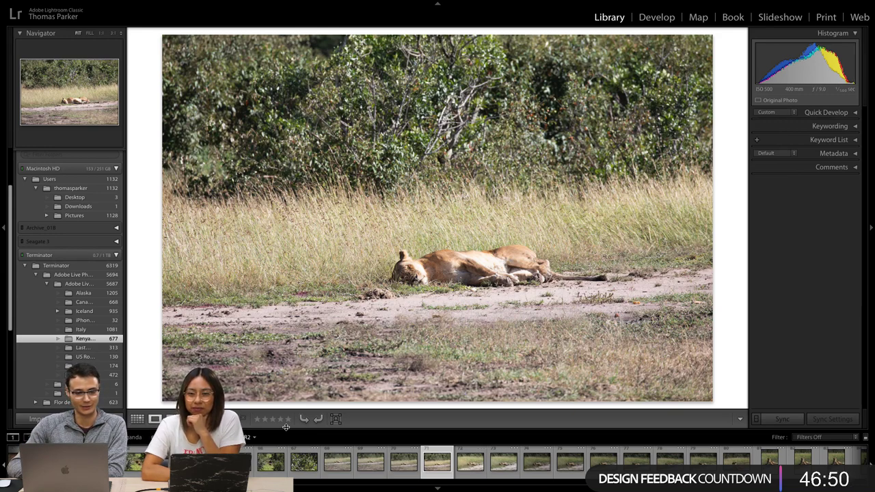
key(Right)
key(Right)
key(Right)
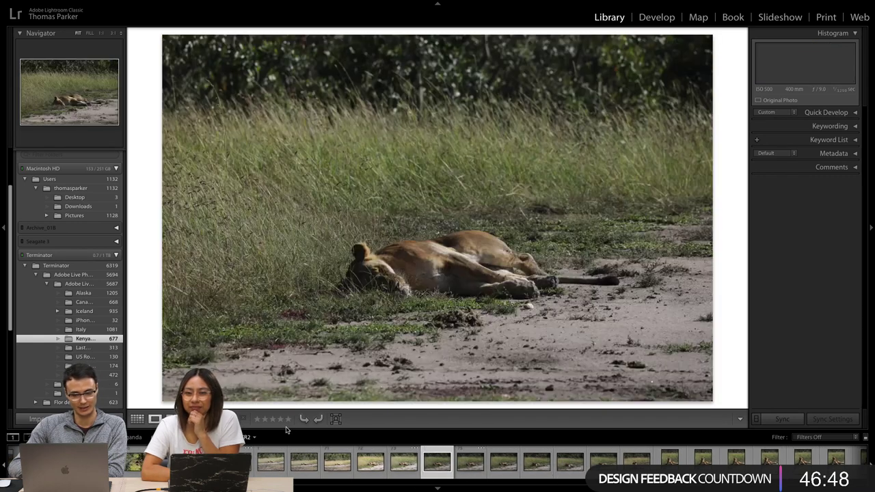
key(Right)
key(Right)
key(Right)
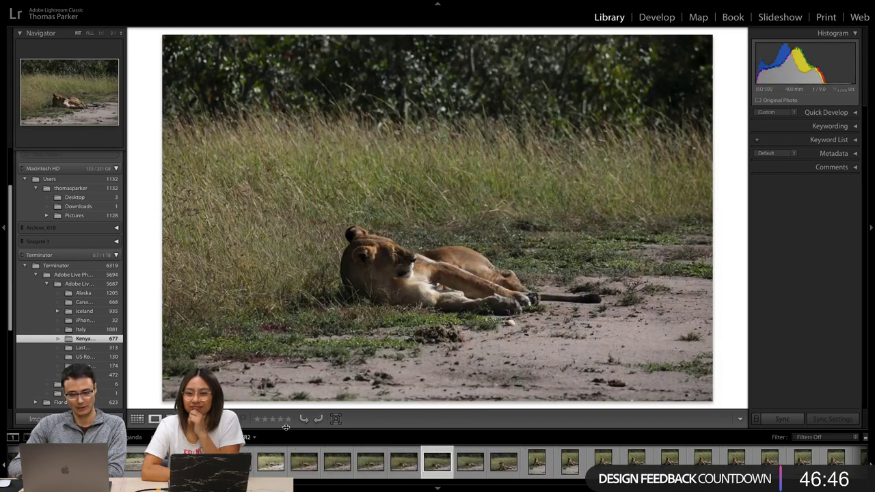
key(Right)
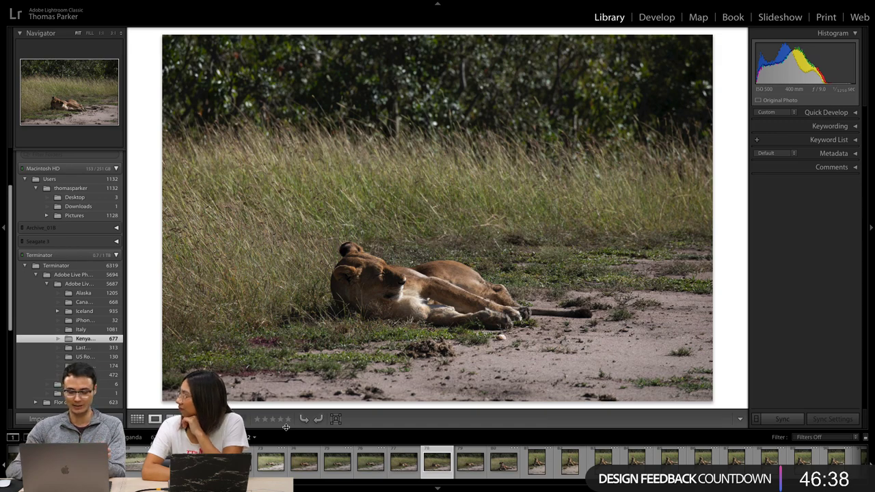
Step through the lioness close-ups and the vertical lion cub shots.
key(Right)
key(Right)
key(Right)
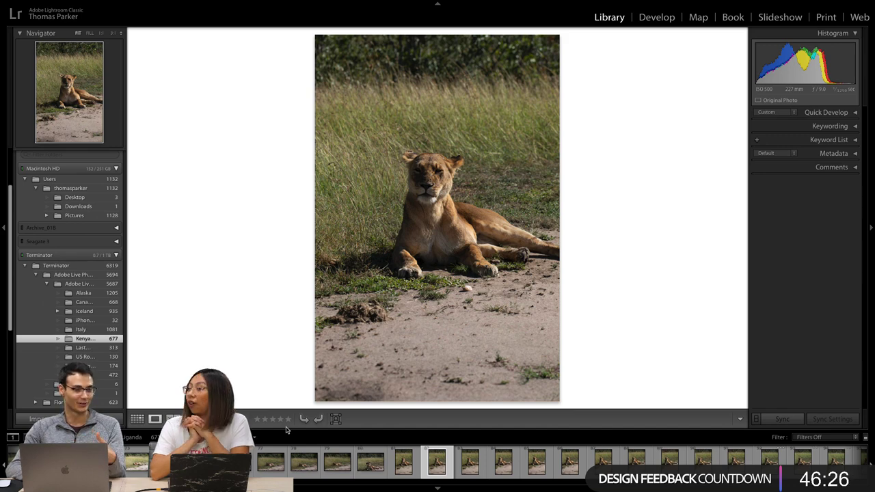
key(Right)
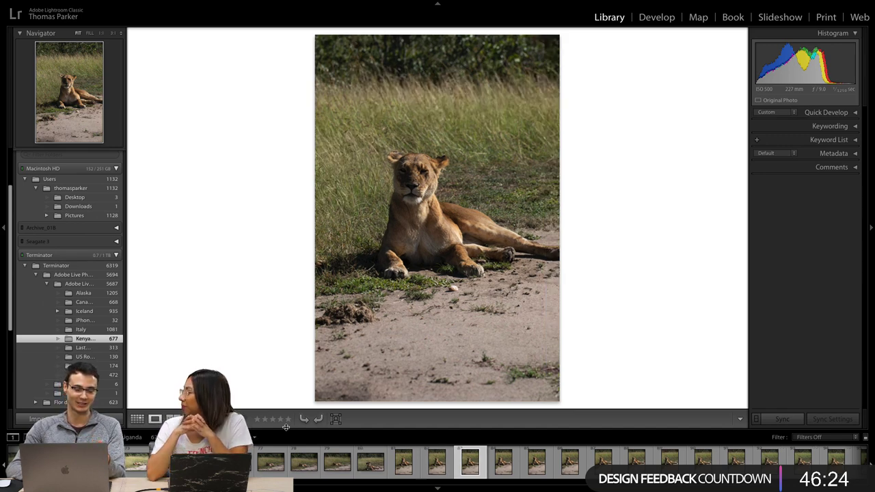
key(Right)
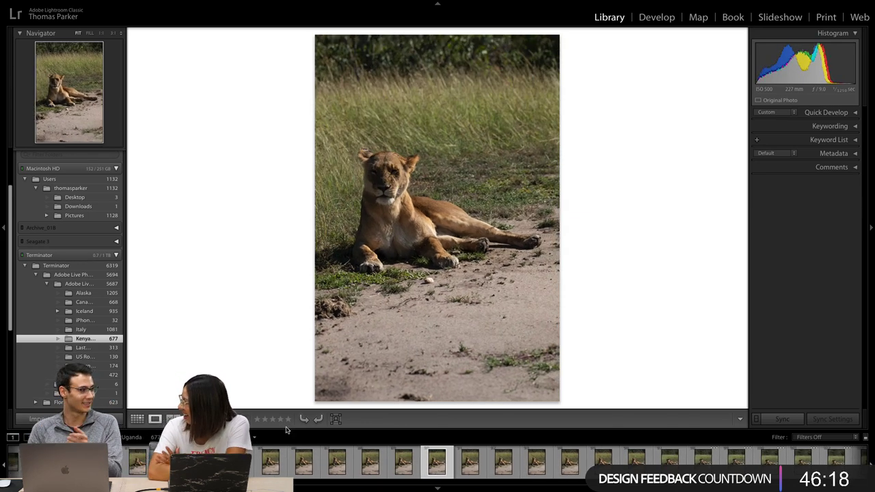
key(Right)
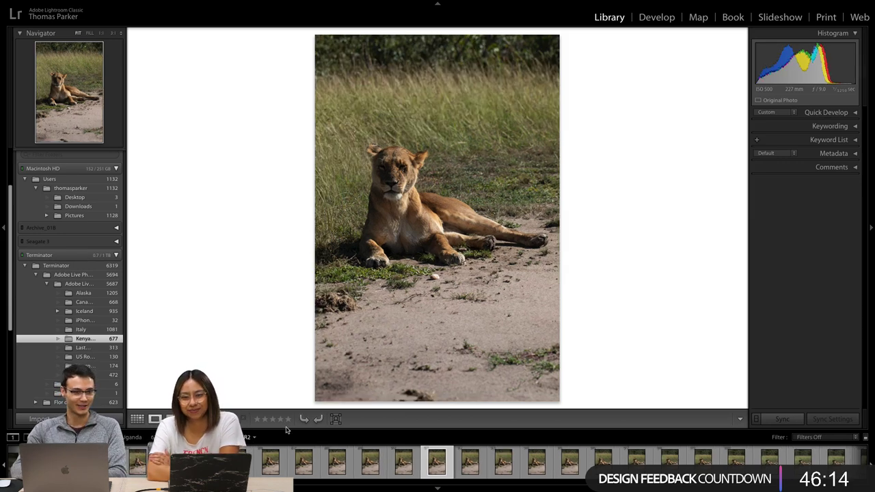
key(Right)
key(Right)
key(Right)
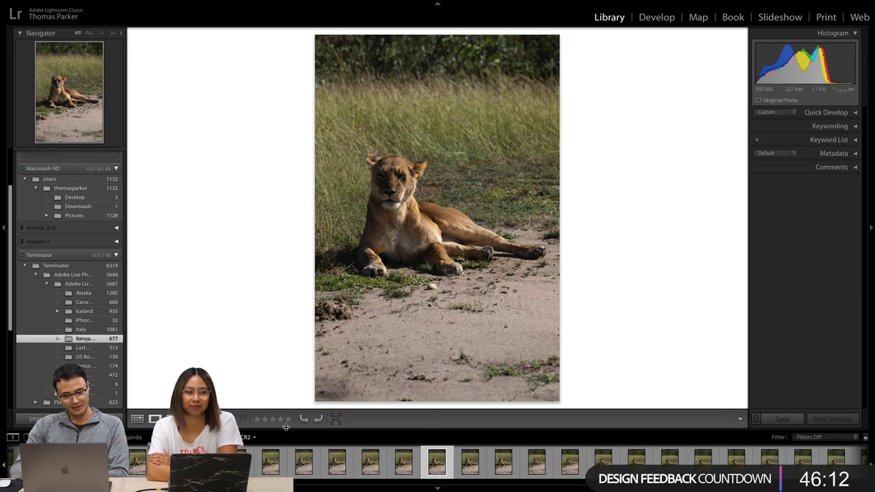
key(Right)
key(Right)
key(Right)
key(Right)
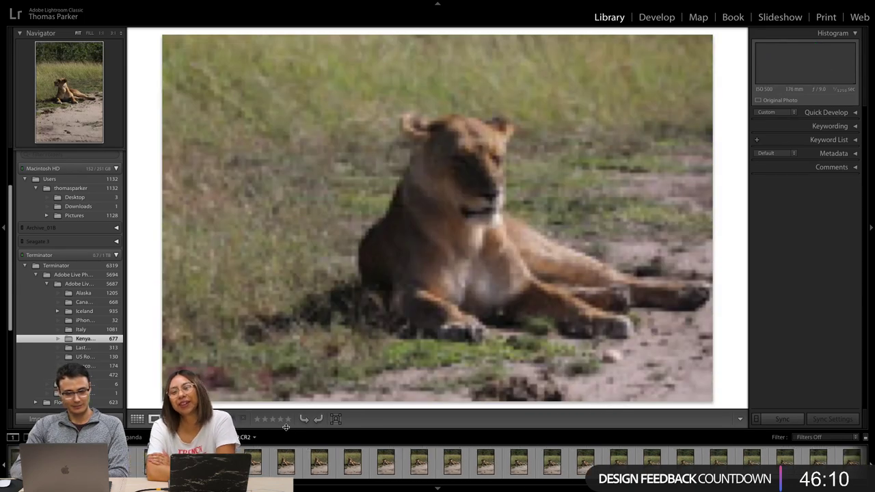
key(Right)
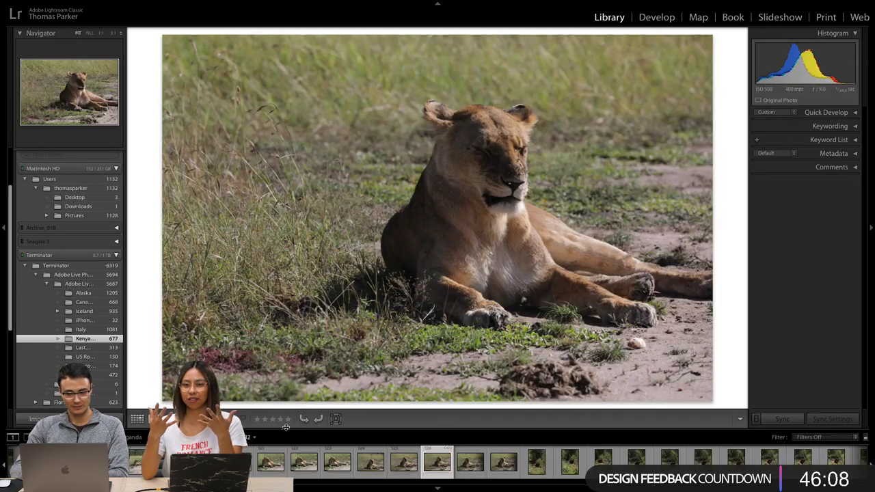
key(Right)
key(Right)
key(Right)
key(Right)
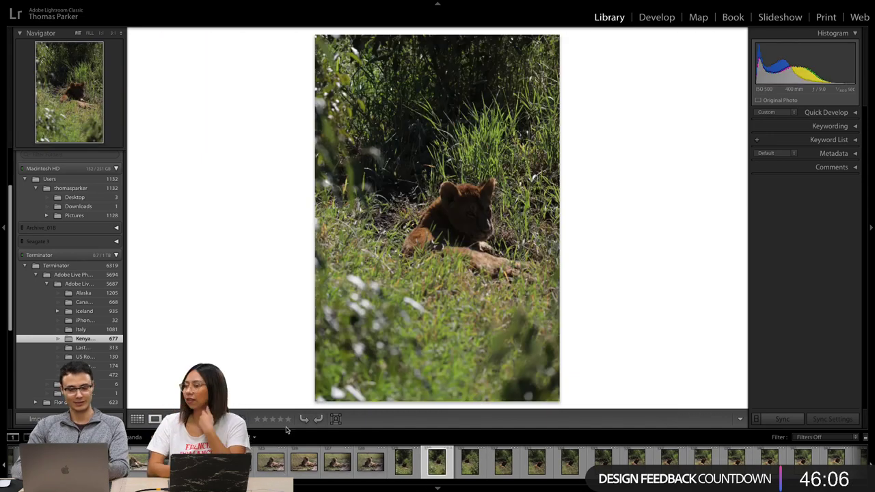
key(Right)
key(Right)
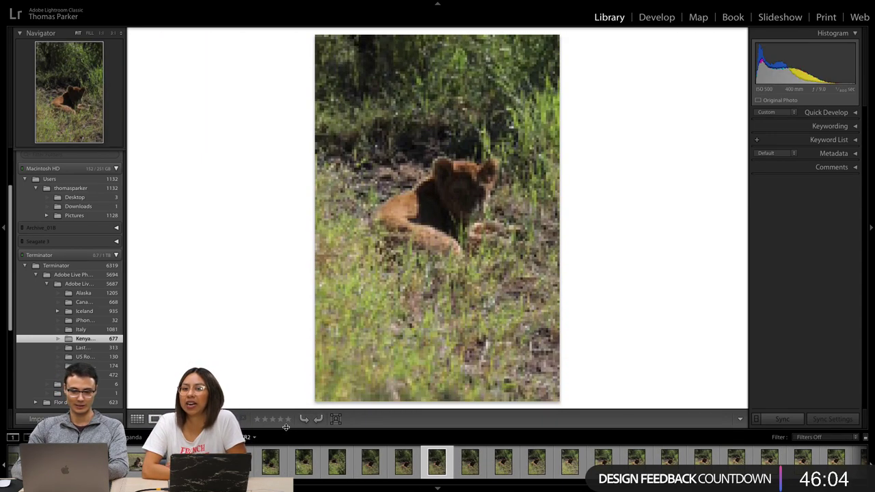
key(Right)
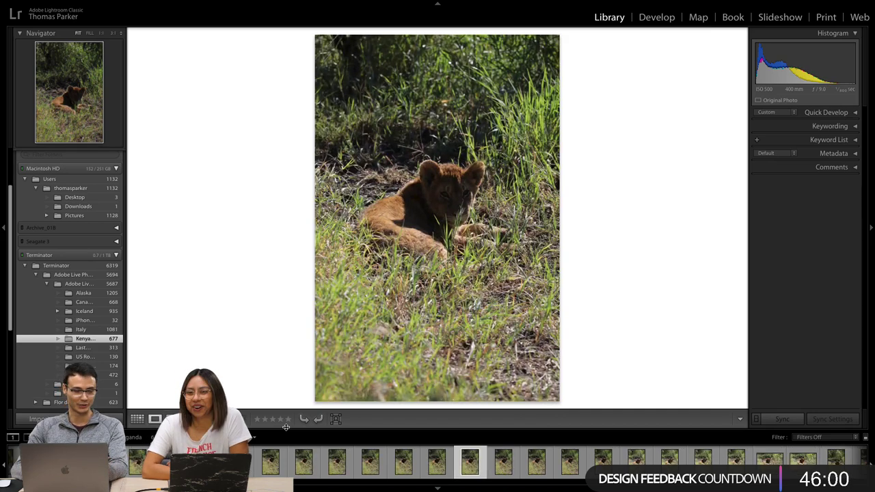
key(Right)
key(Right)
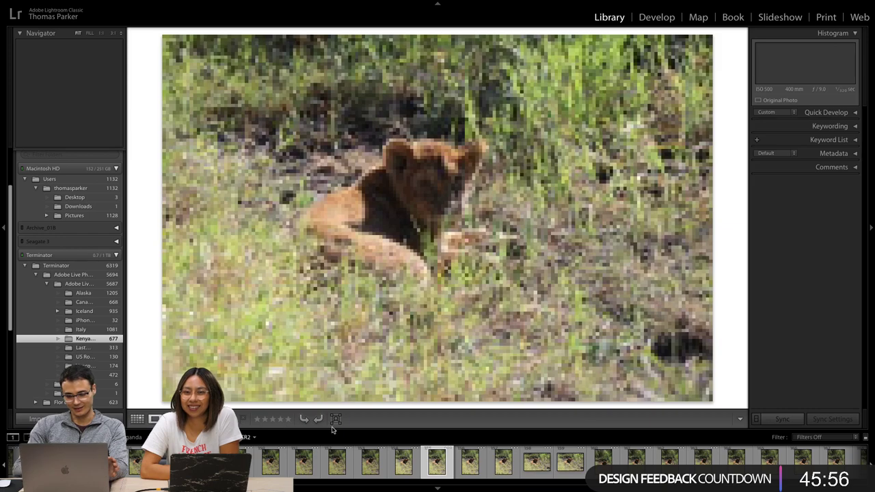
Pick the hippo mother and calf in water photo from the filmstrip.
click(622, 460)
scroll(602, 462, down, 5)
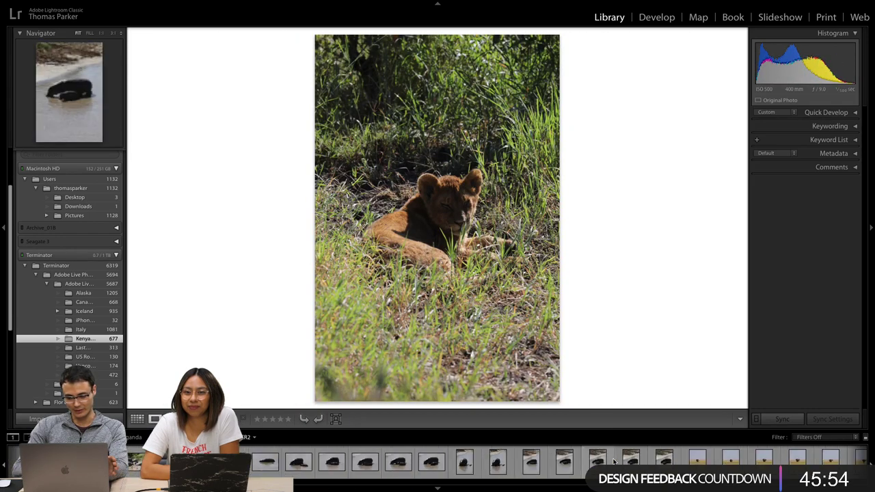
click(337, 464)
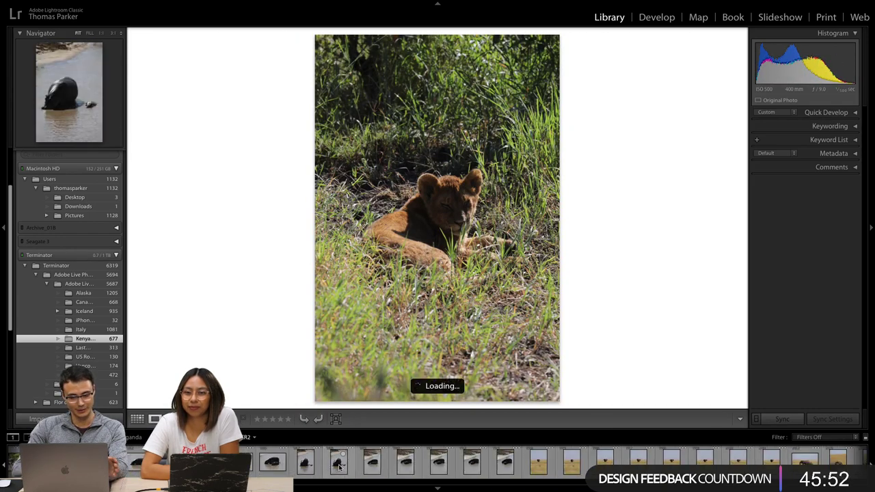
click(272, 462)
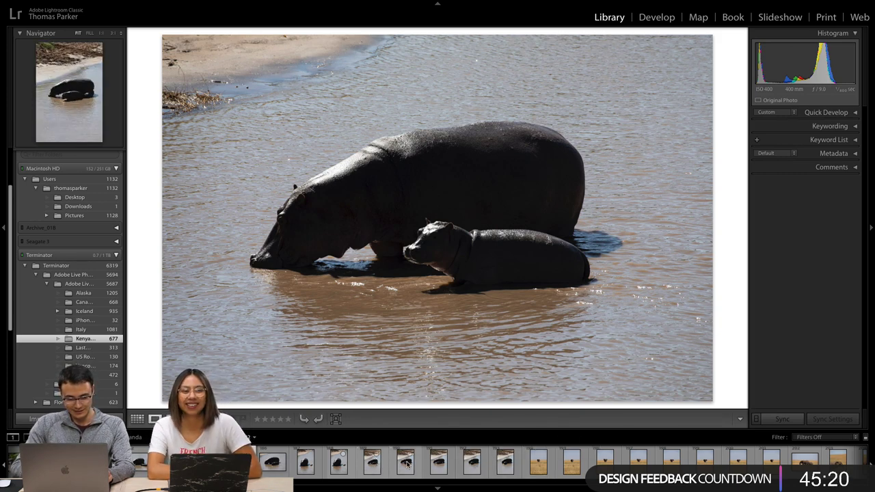
Browse the portrait elephant shots, ending on the close-up of the grazing elephant.
scroll(567, 465, right, 3)
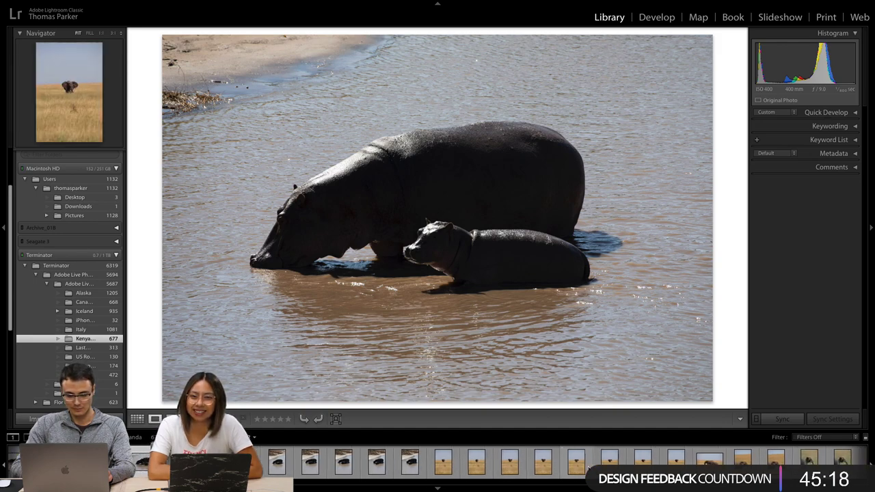
scroll(588, 468, right, 5)
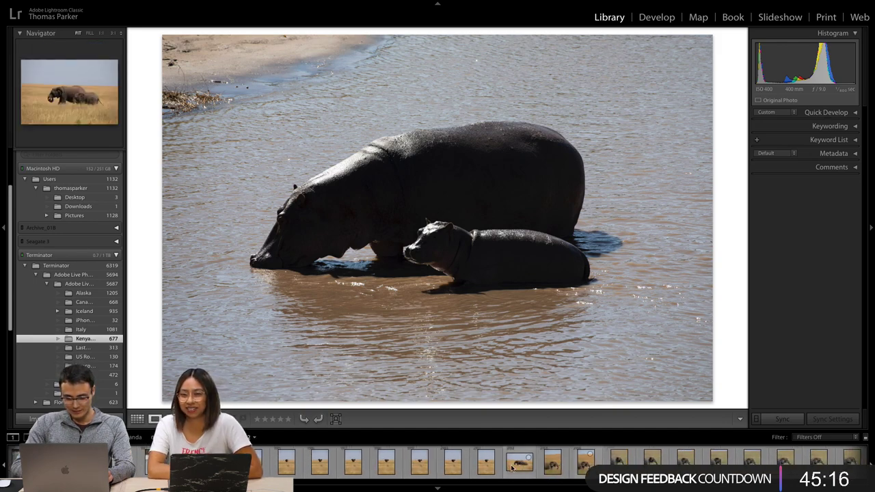
click(511, 467)
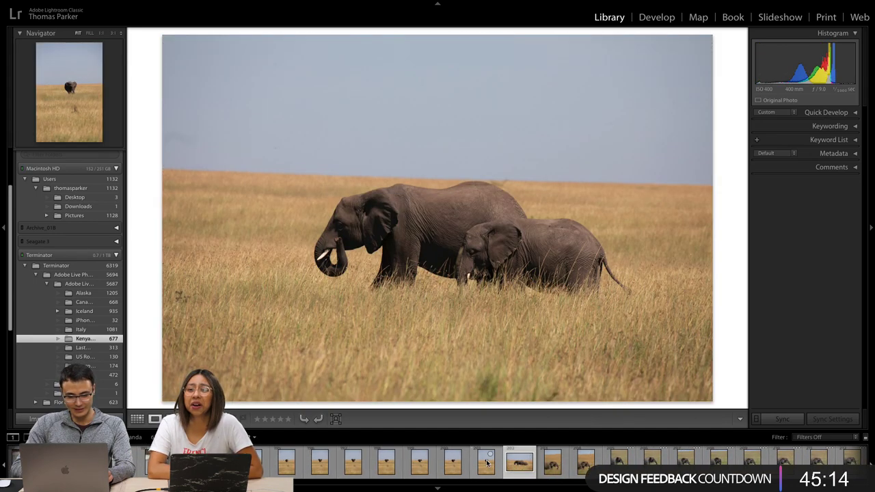
click(487, 463)
click(452, 464)
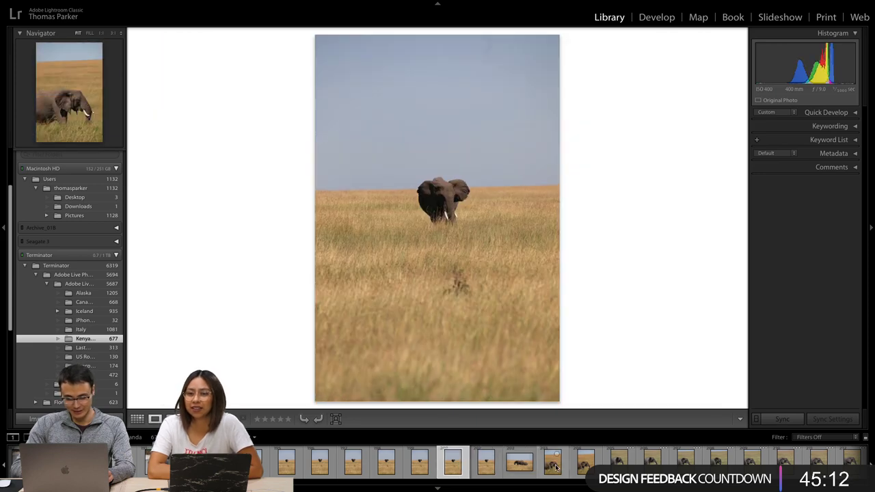
click(582, 467)
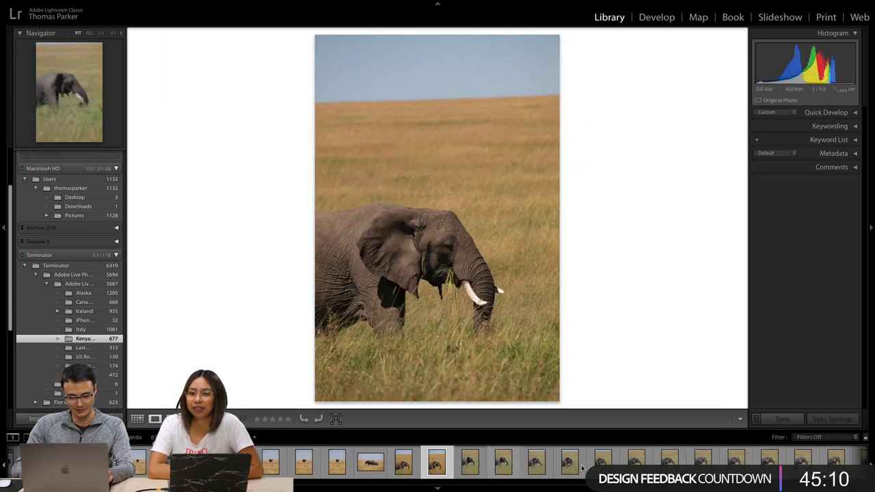
key(Right)
key(Right)
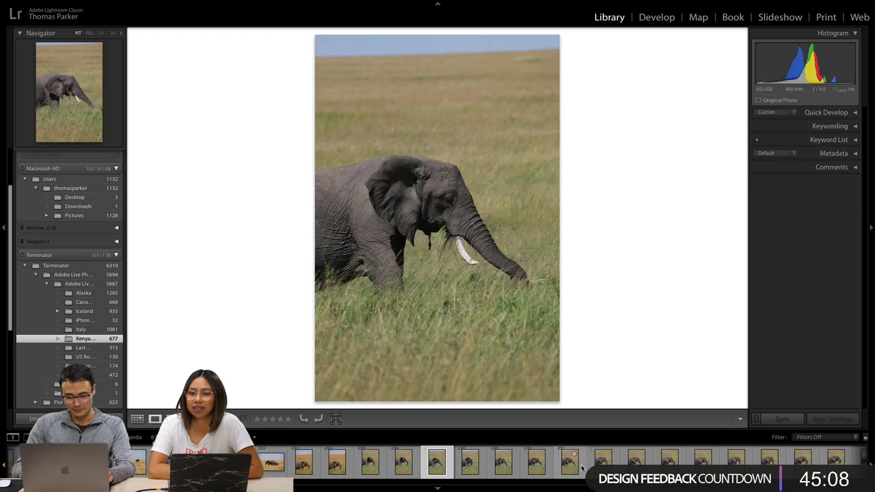
Step through the next elephant photos to the wide shot of three elephants.
scroll(615, 464, right, 4)
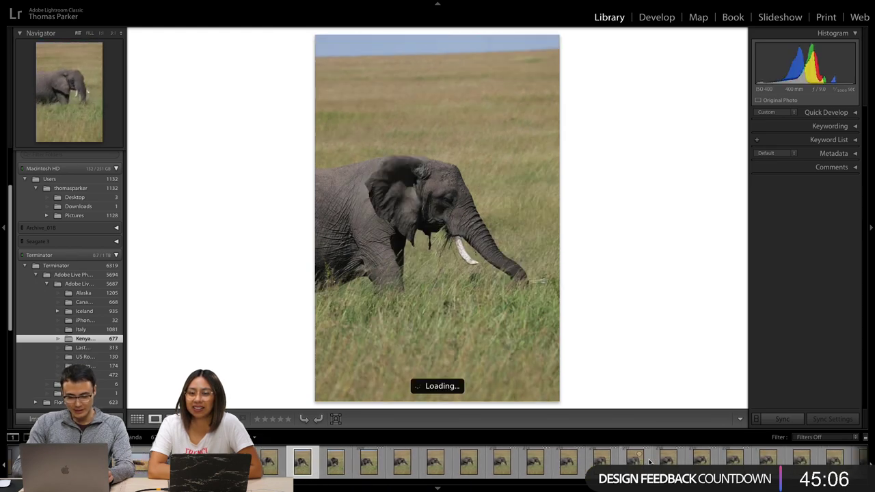
scroll(650, 463, right, 2)
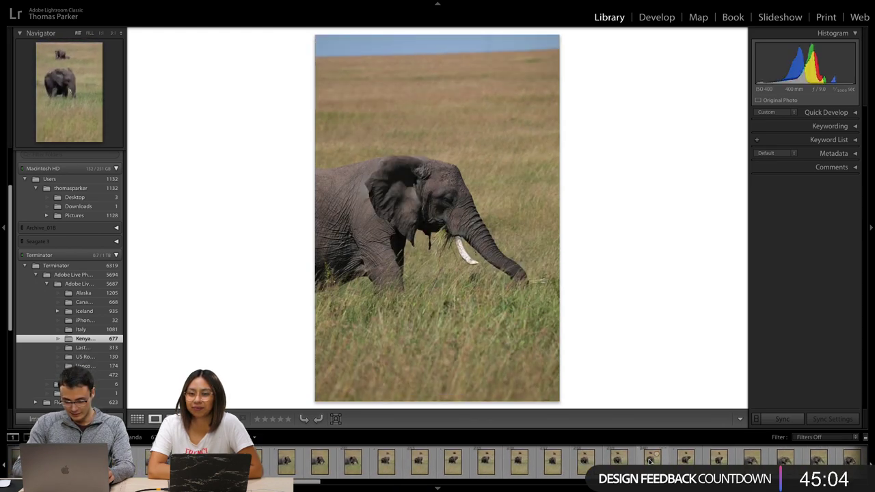
scroll(650, 462, left, 4)
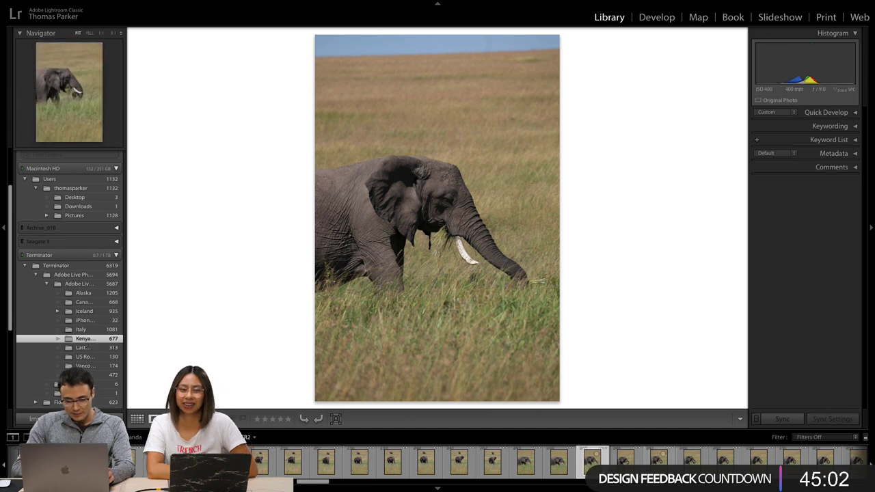
key(Right)
scroll(653, 462, right, 4)
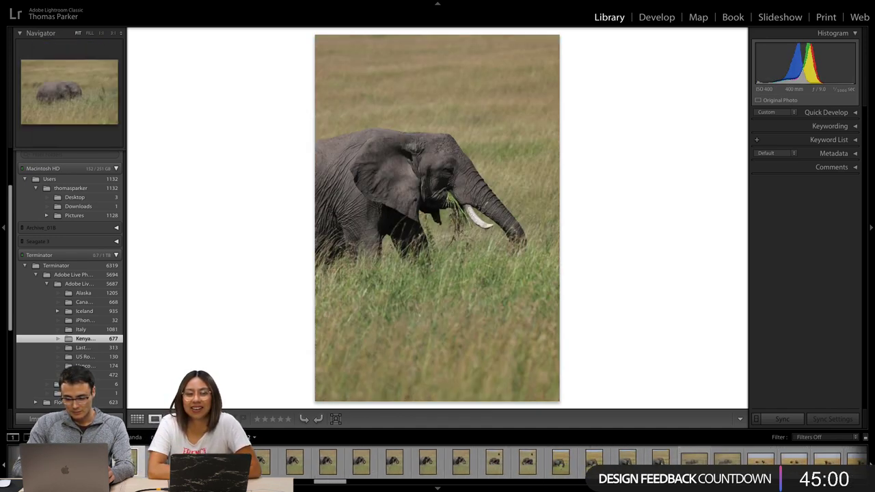
scroll(654, 463, right, 5)
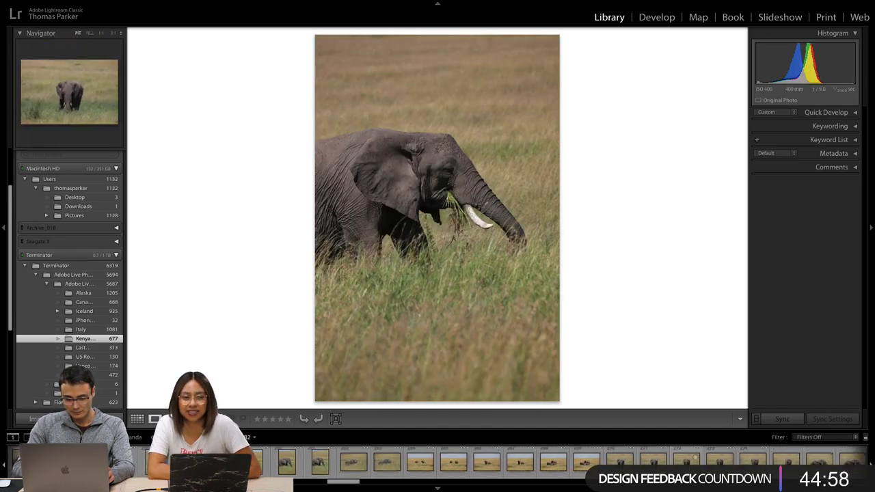
click(584, 463)
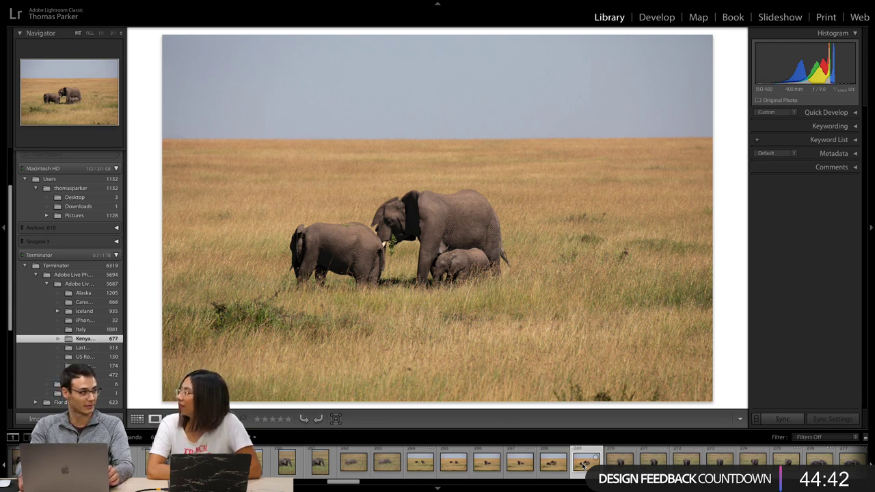
View the single young elephant, then move on to the large tusked elephant close-up.
click(657, 464)
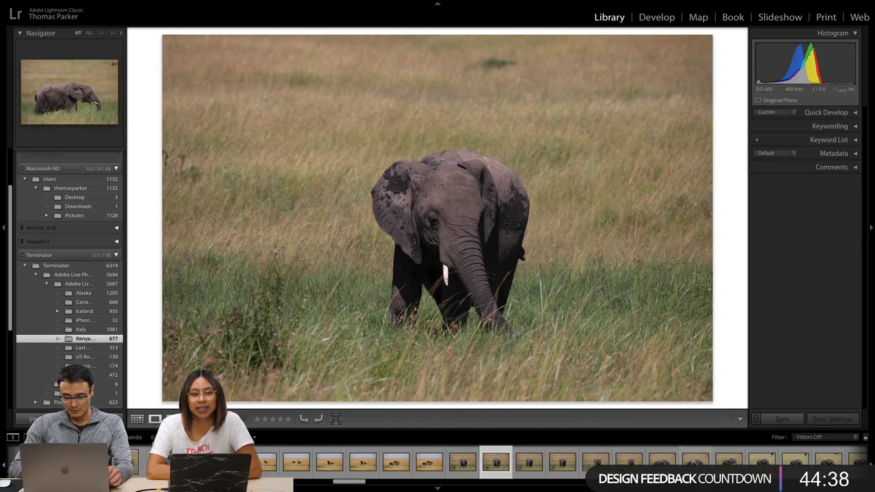
scroll(694, 464, right, 4)
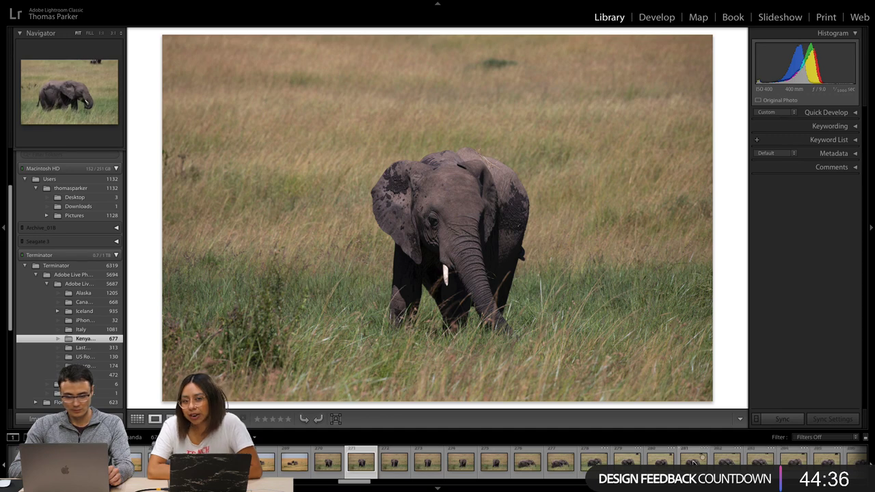
scroll(694, 464, right, 10)
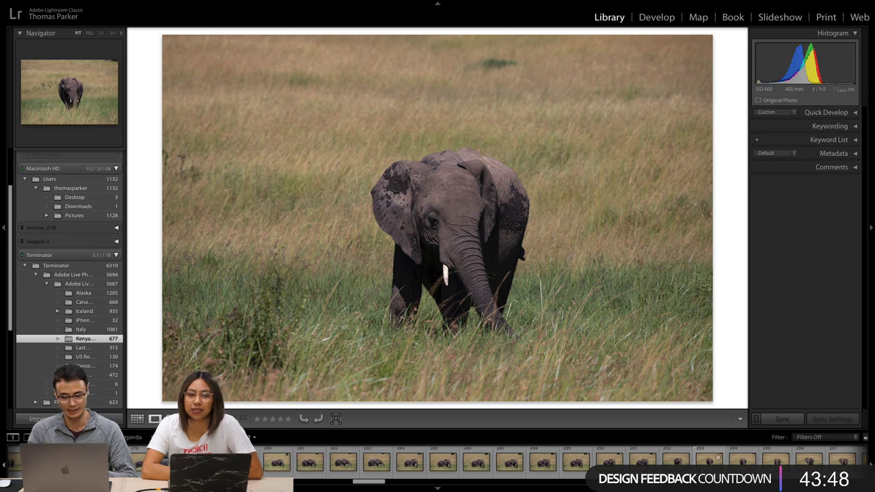
scroll(628, 460, right, 1)
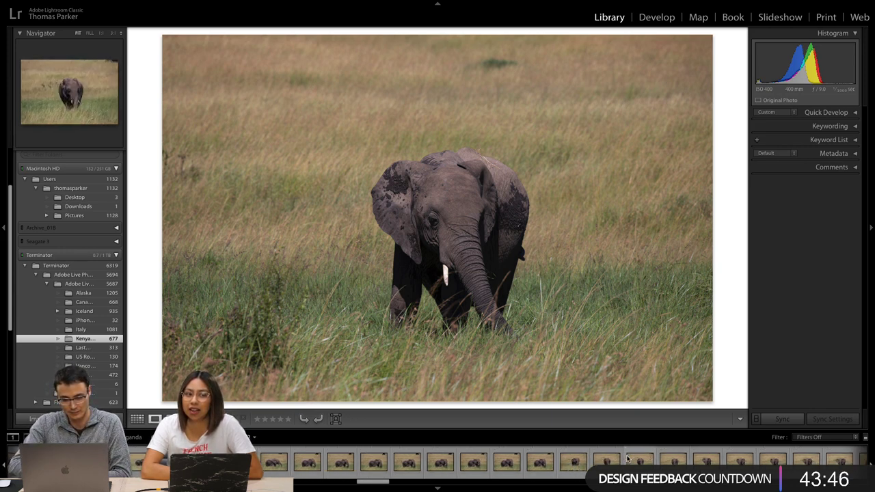
scroll(628, 459, right, 3)
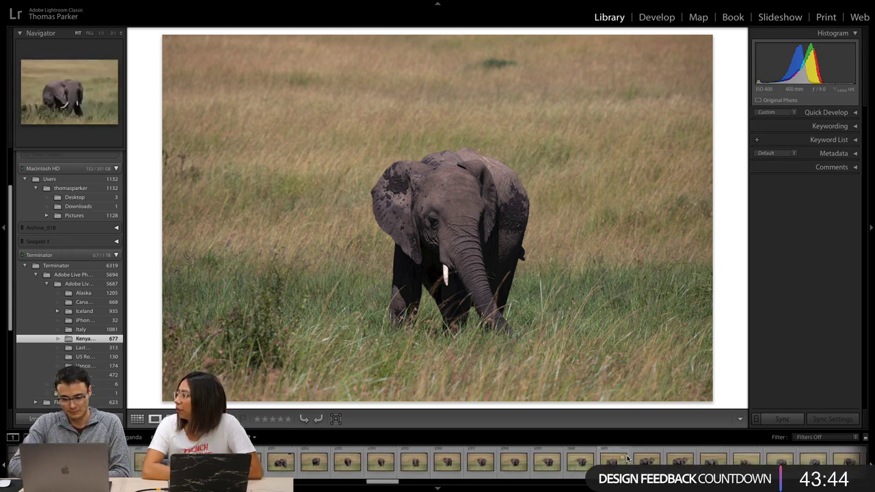
click(646, 461)
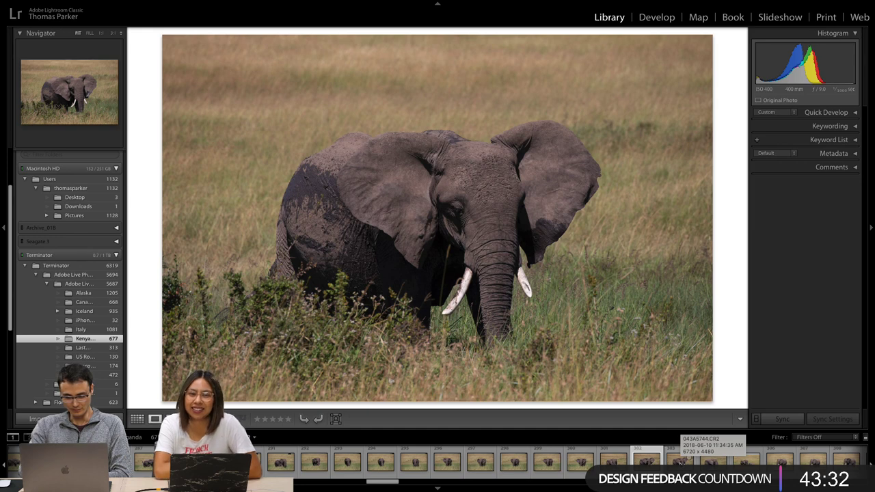
Go past the vertical two-elephant photo to the lone elephant standing in golden grass.
scroll(678, 463, down, 6)
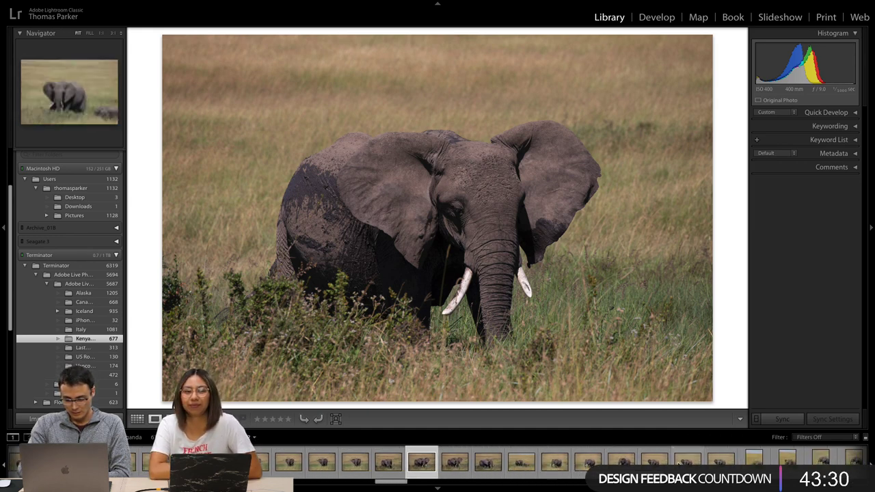
scroll(678, 463, down, 8)
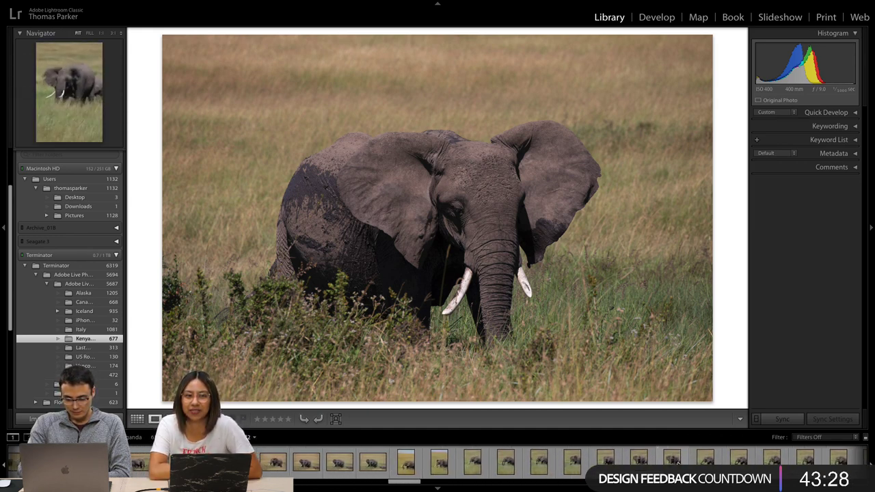
scroll(678, 462, down, 8)
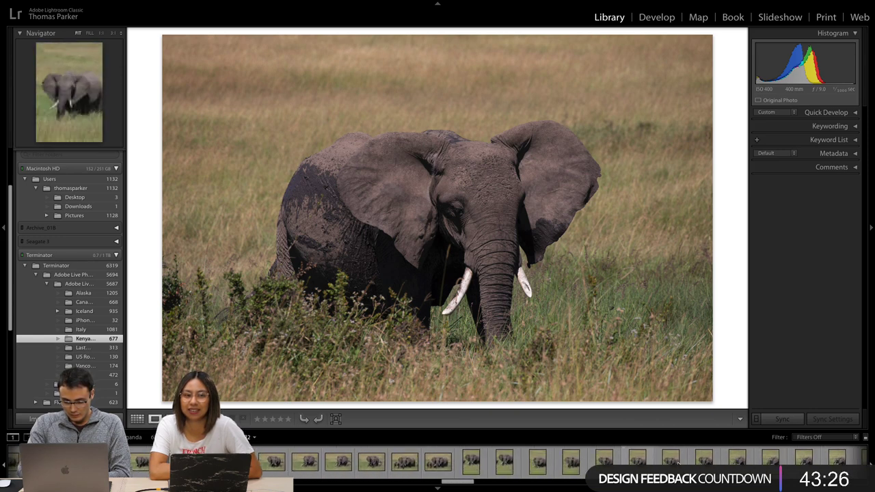
scroll(678, 462, down, 8)
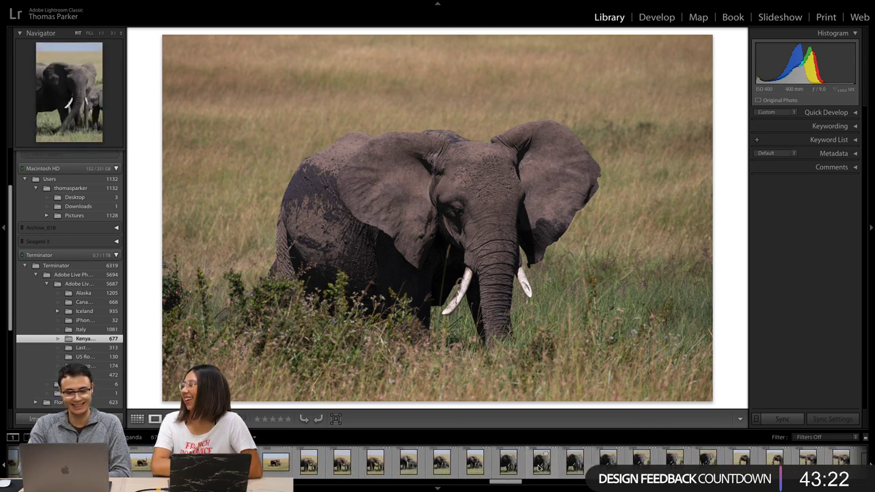
click(545, 465)
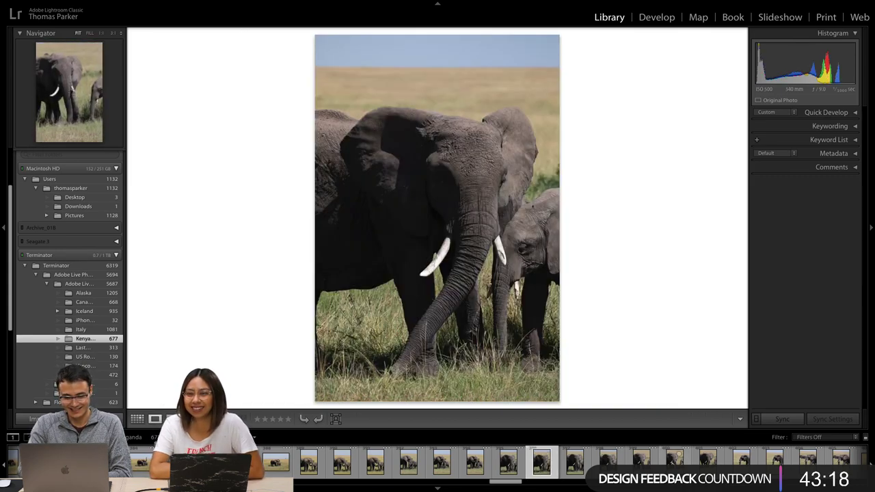
click(673, 462)
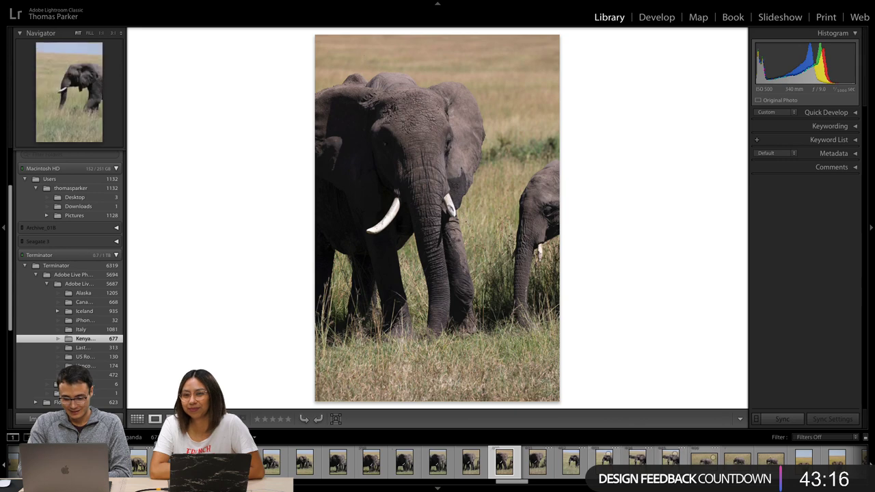
click(571, 461)
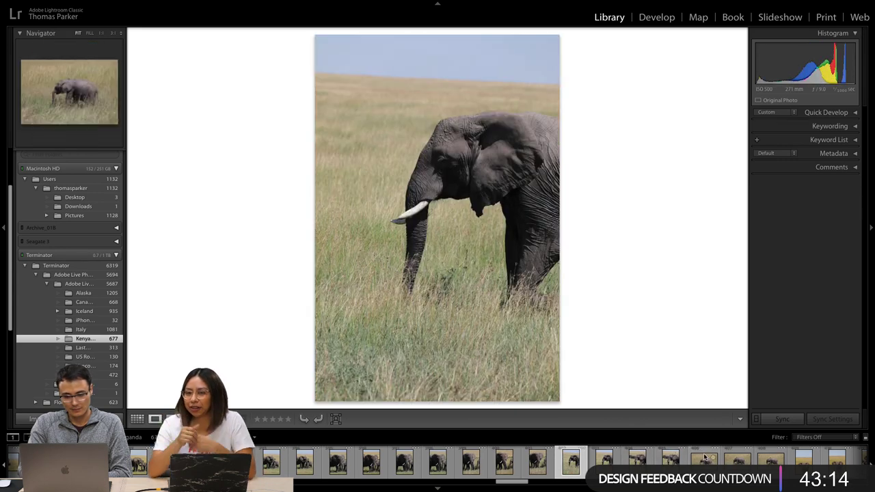
scroll(663, 458, right, 5)
scroll(677, 458, right, 5)
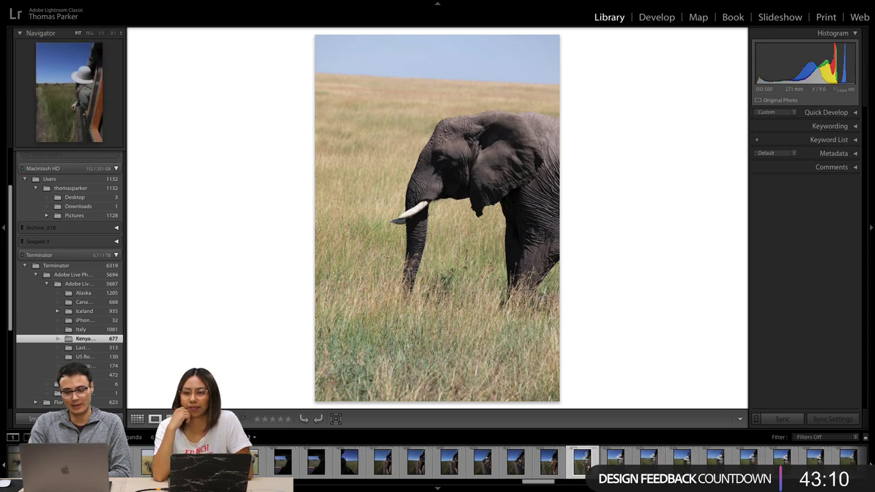
Browse the woman-in-hat, safari vehicle and ostrich photos, ending back on the ostrich.
click(583, 463)
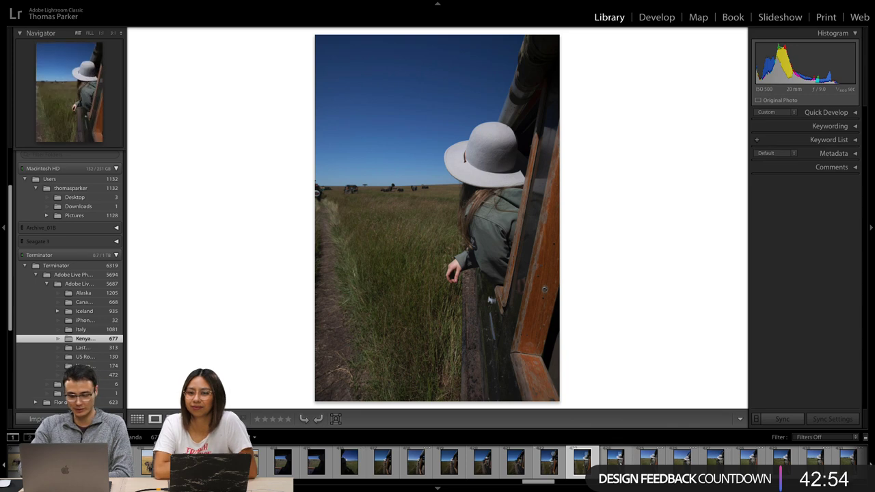
click(616, 459)
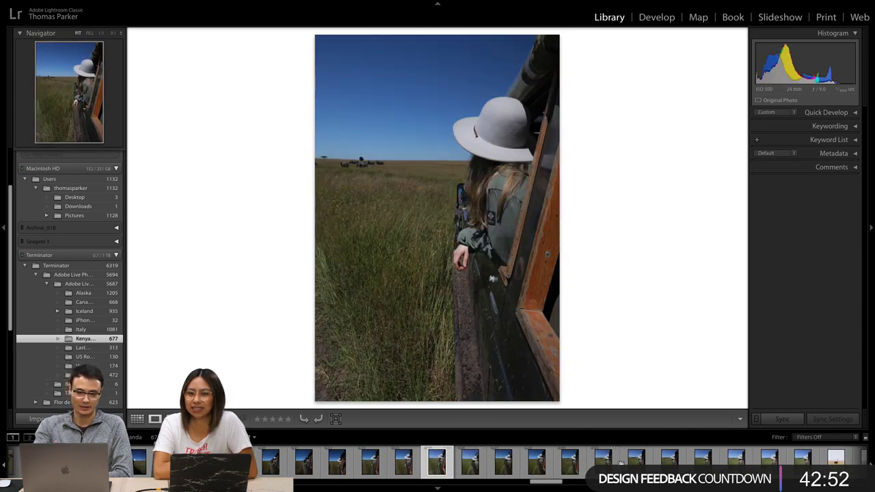
key(Right)
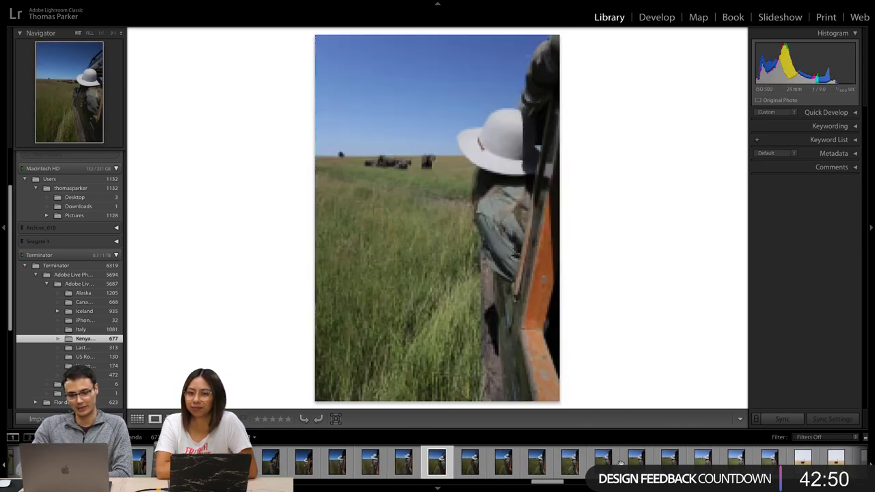
key(Right)
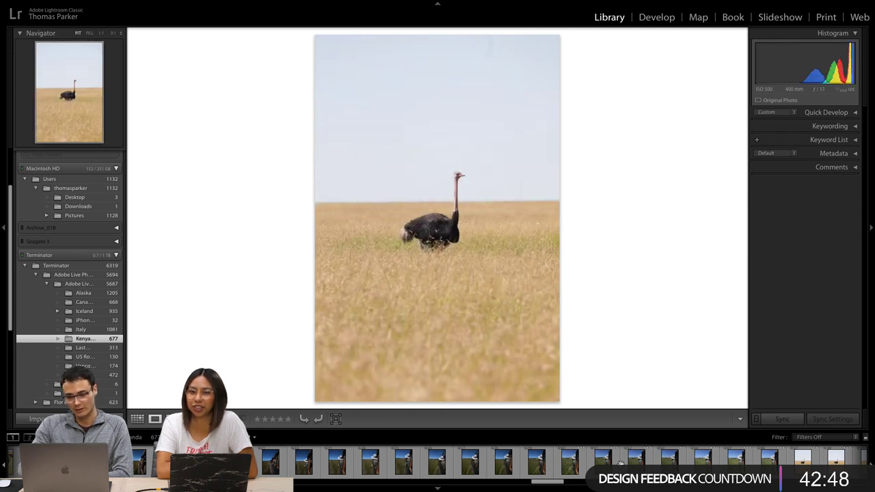
key(Right)
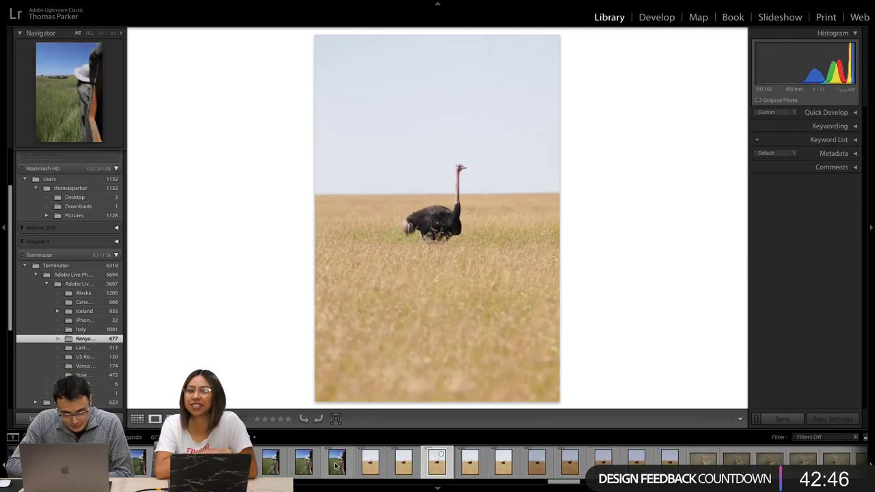
click(336, 465)
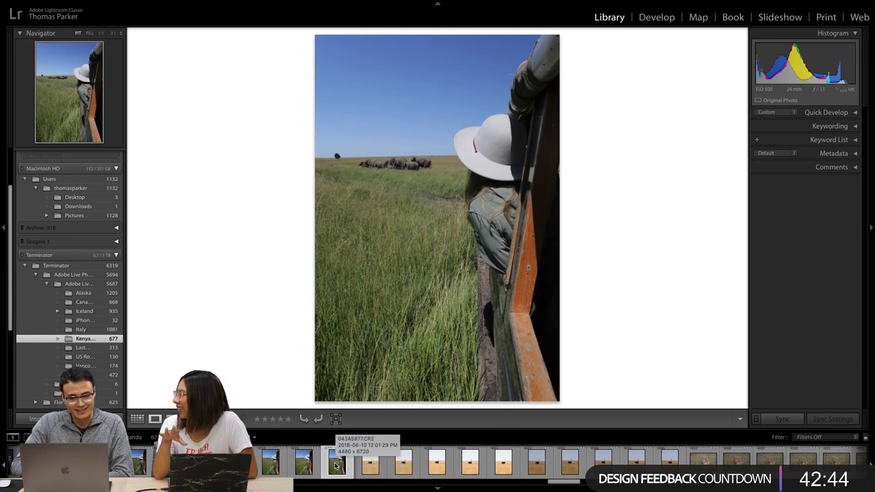
key(Left)
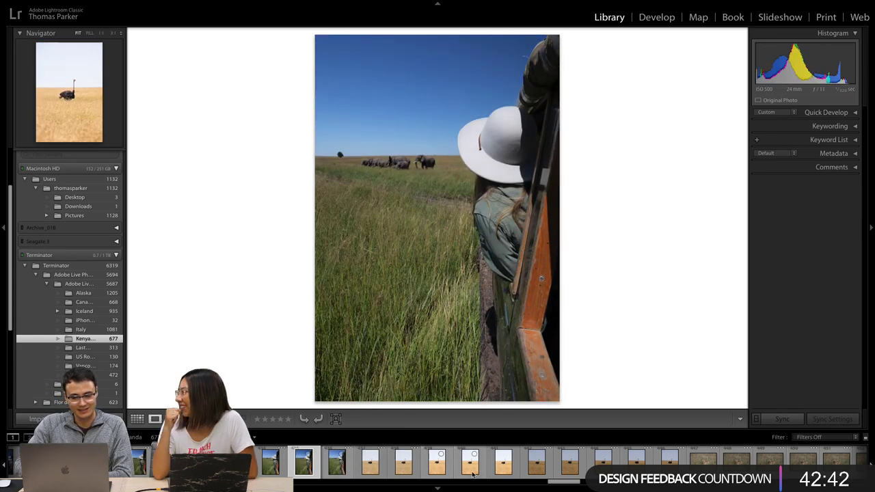
click(435, 465)
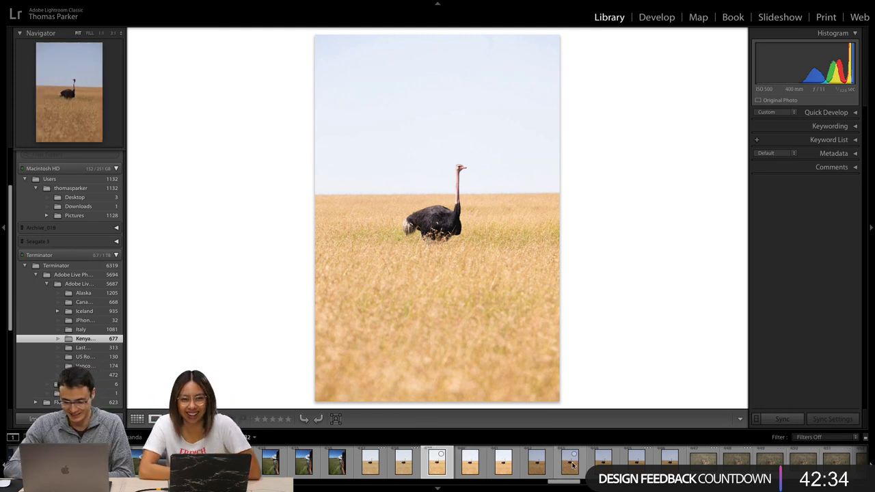
Move through the lion, lone tree and gazelle shots to the giraffe-and-tree landscape.
scroll(581, 465, down, 3)
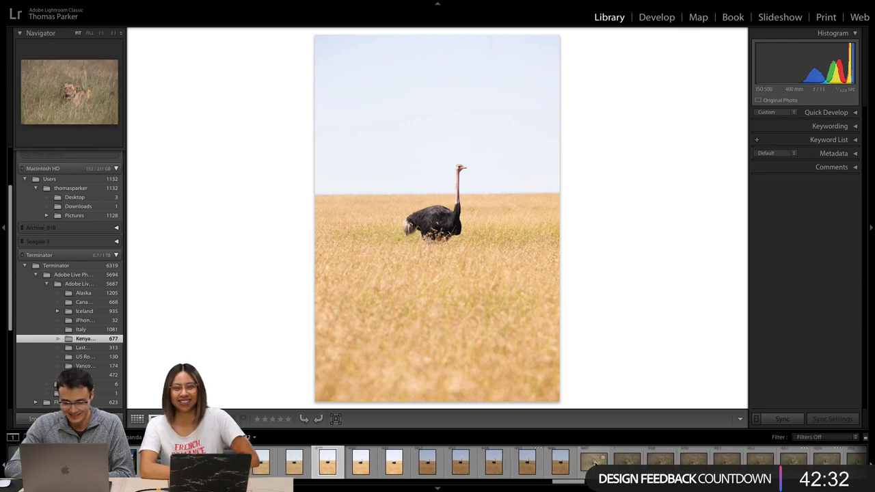
click(594, 463)
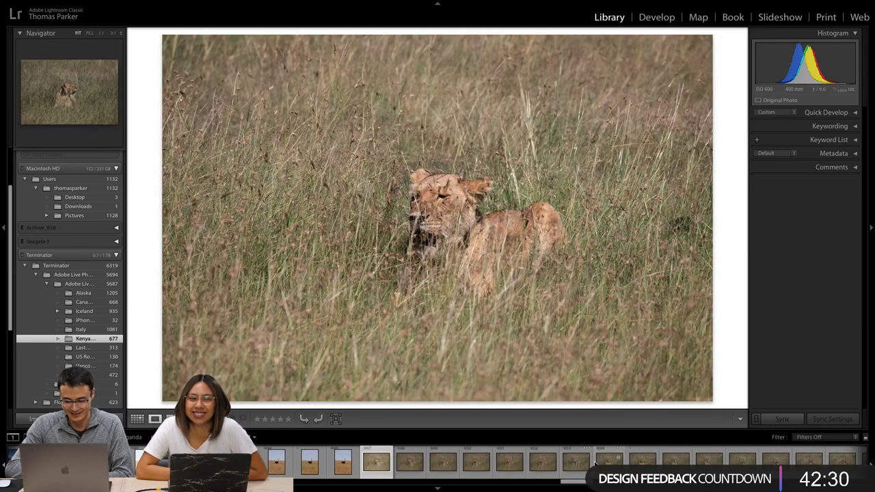
scroll(595, 464, down, 5)
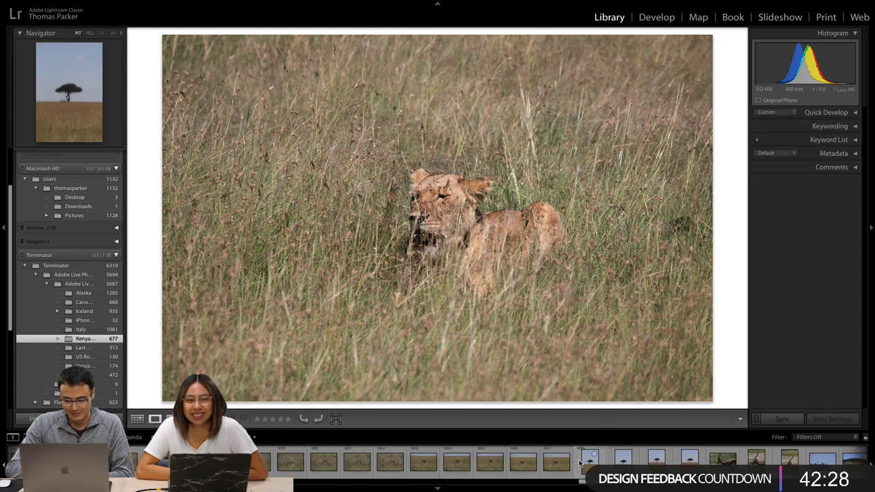
click(593, 463)
scroll(578, 463, down, 2)
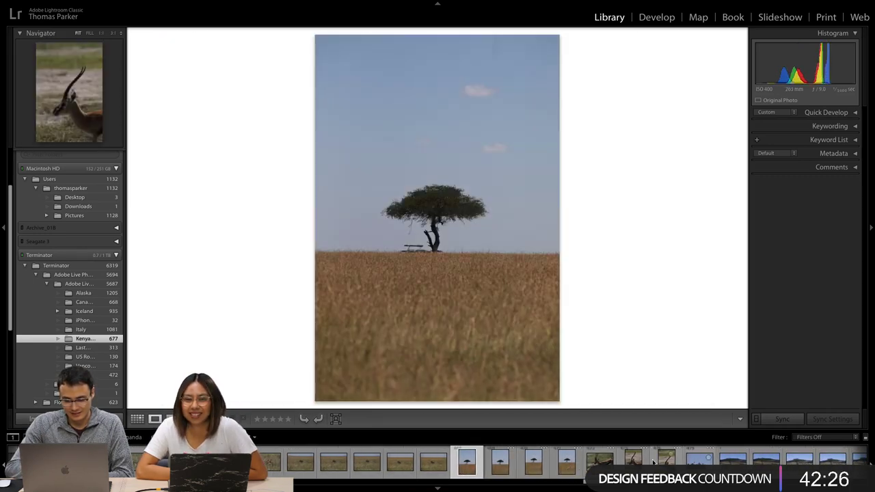
click(565, 463)
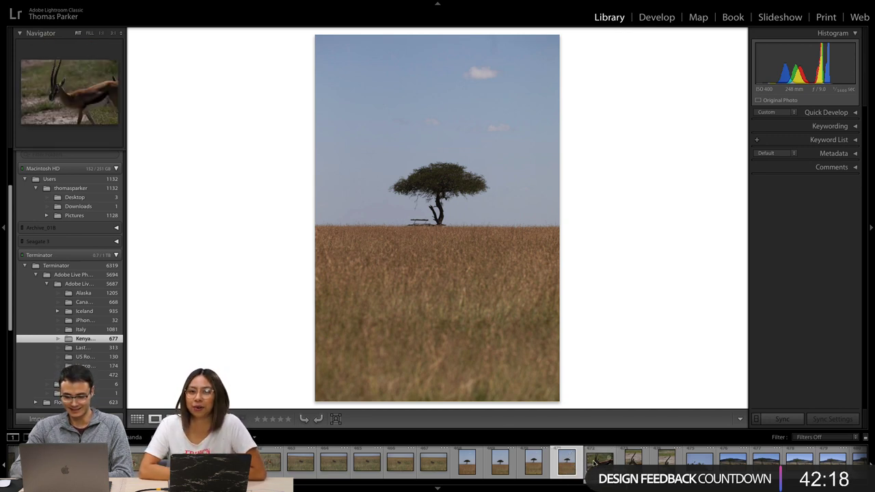
click(633, 459)
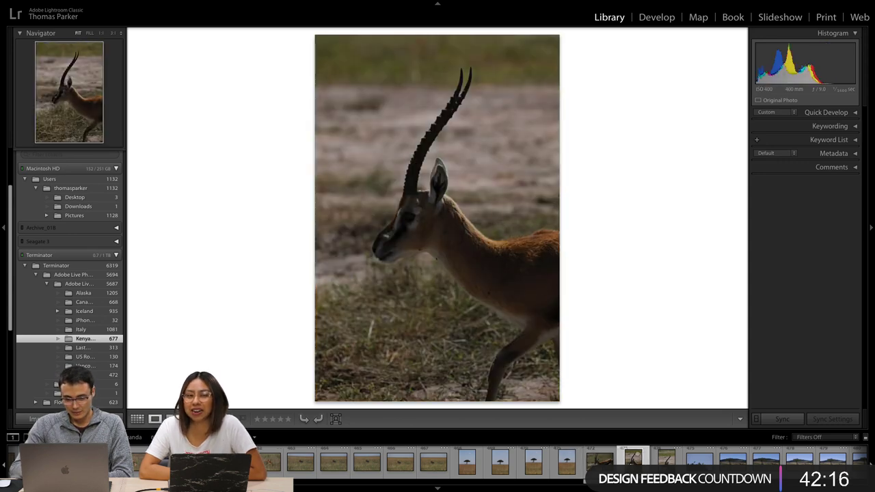
scroll(632, 459, down, 5)
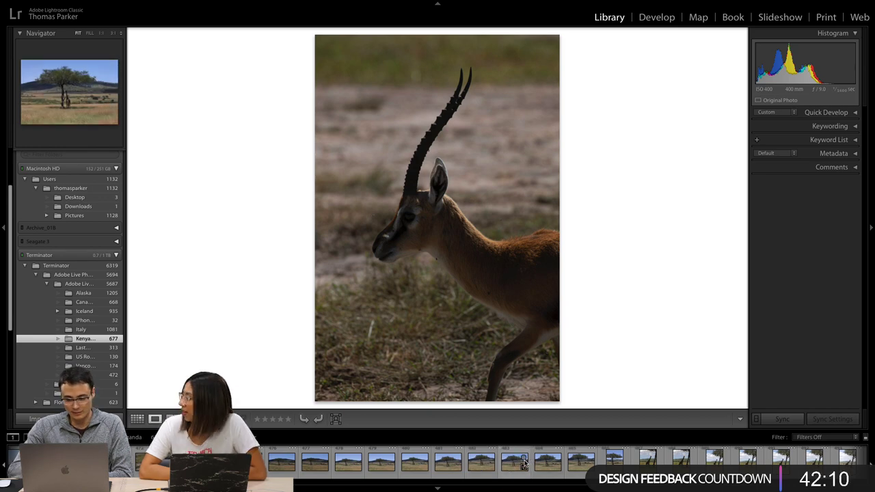
click(515, 463)
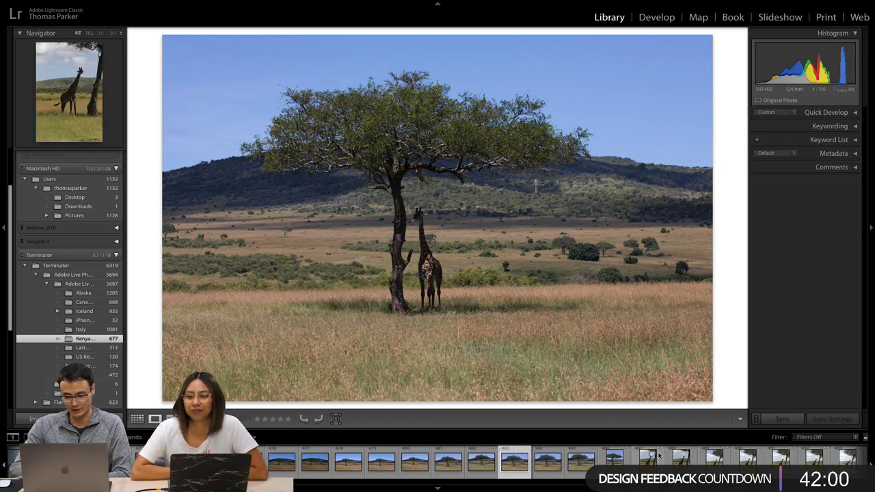
View the vertical giraffe beside a tree and the other tree-and-giraffe photos.
scroll(629, 461, down, 5)
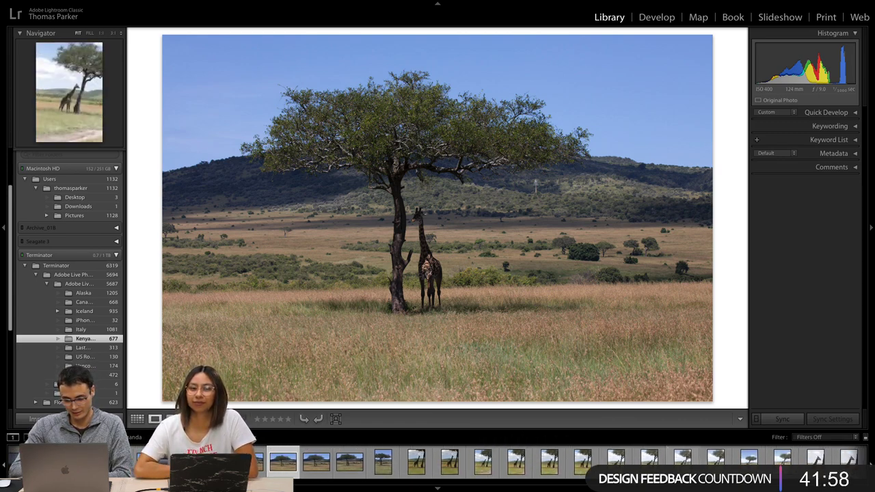
click(630, 463)
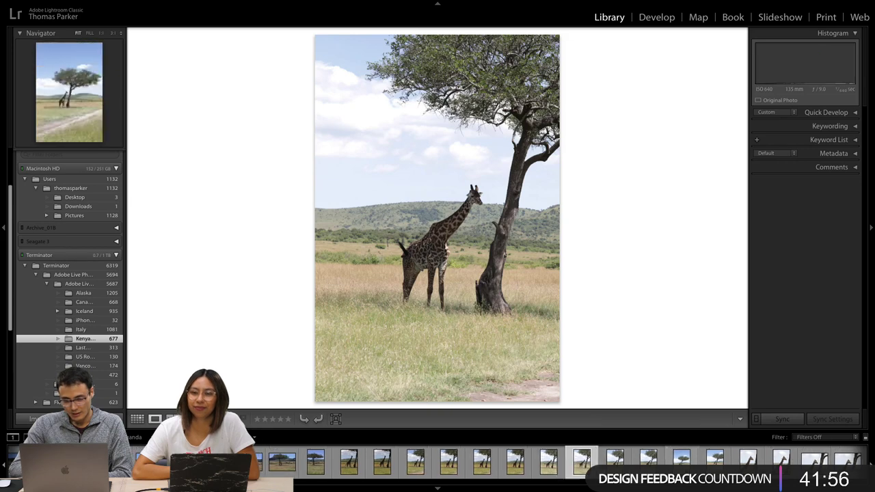
scroll(629, 462, down, 3)
scroll(630, 463, down, 6)
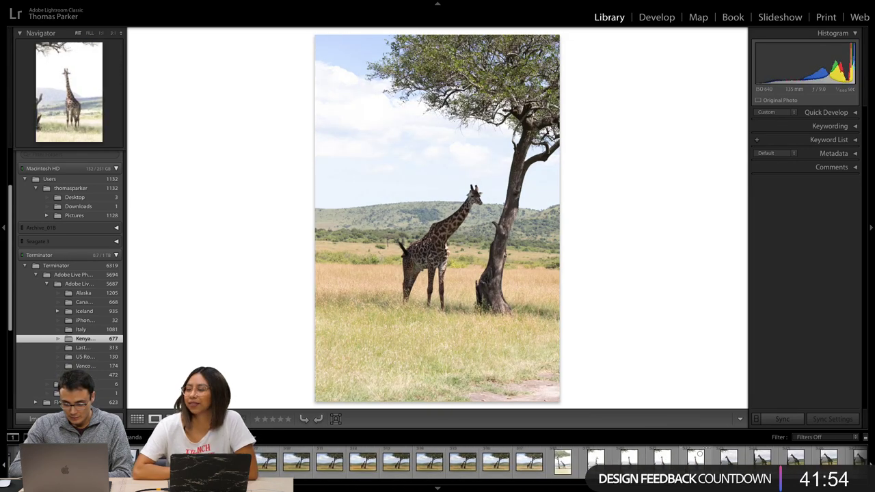
scroll(683, 454, down, 4)
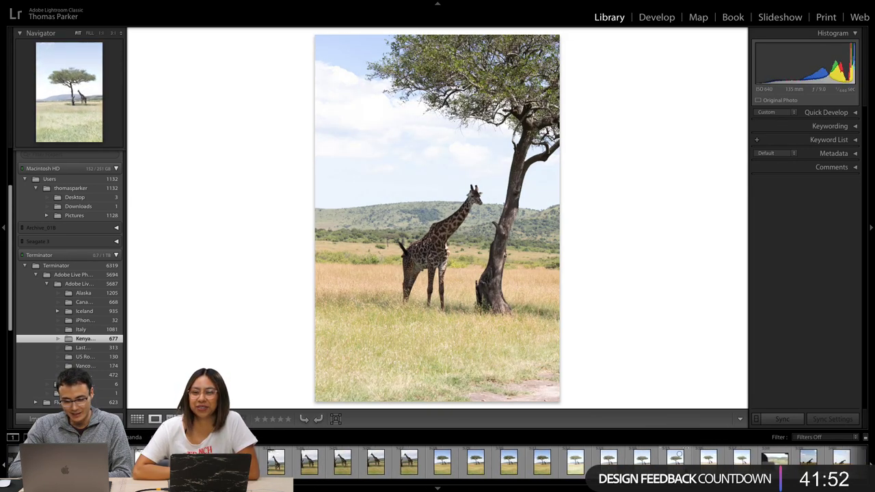
click(544, 463)
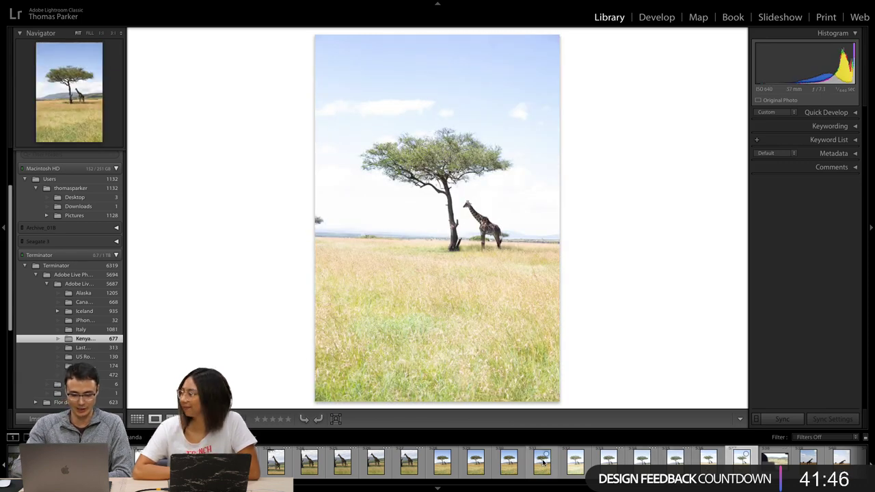
click(543, 463)
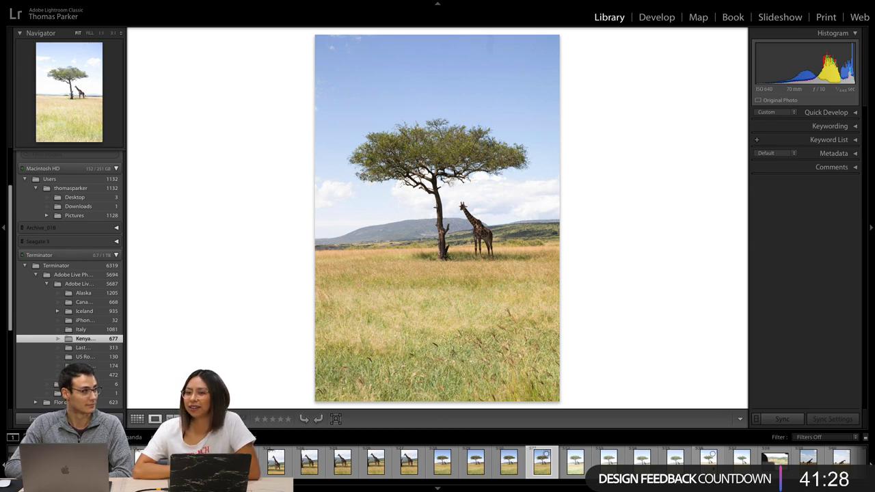
Display the standing giraffe photo, then the giraffe neck close-up.
scroll(712, 455, down, 5)
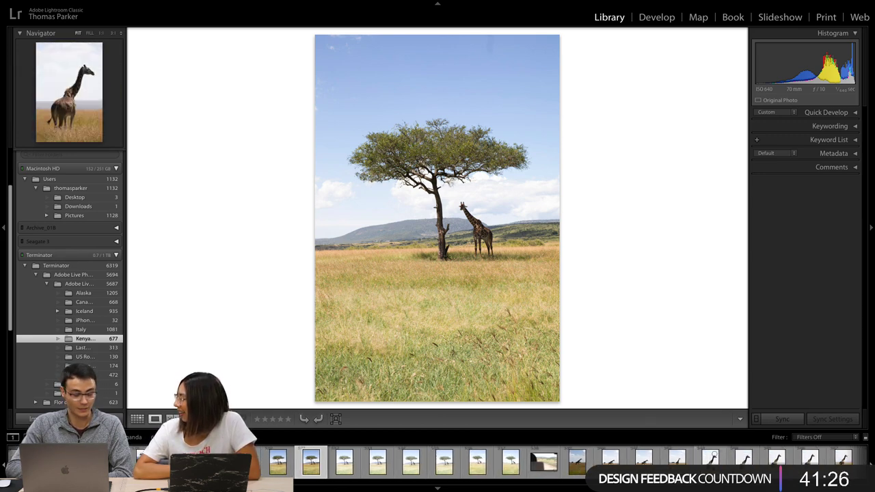
scroll(712, 454, down, 4)
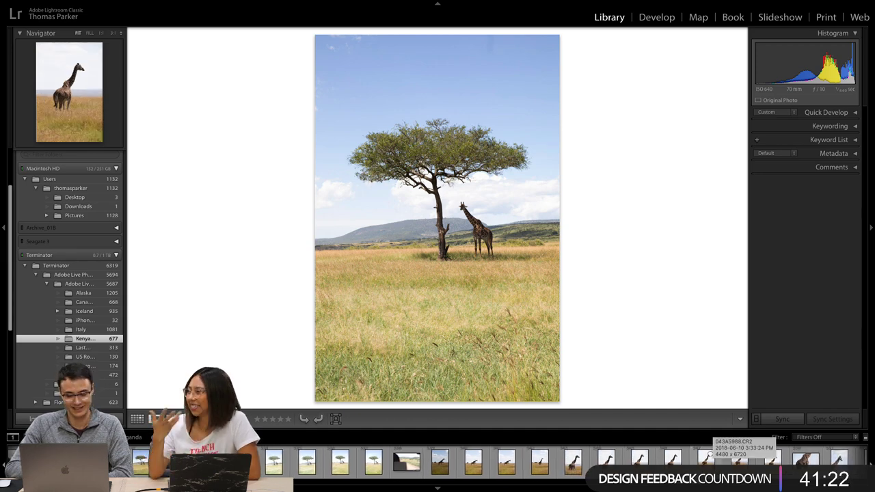
click(640, 457)
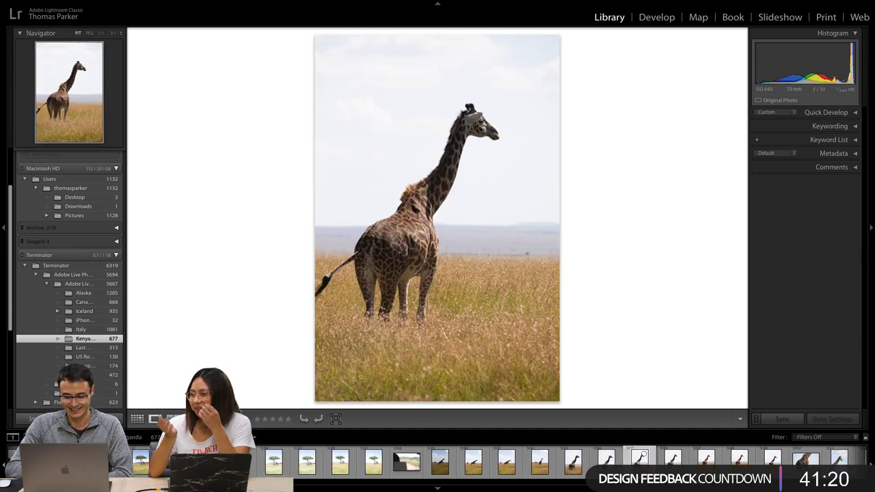
scroll(643, 457, down, 4)
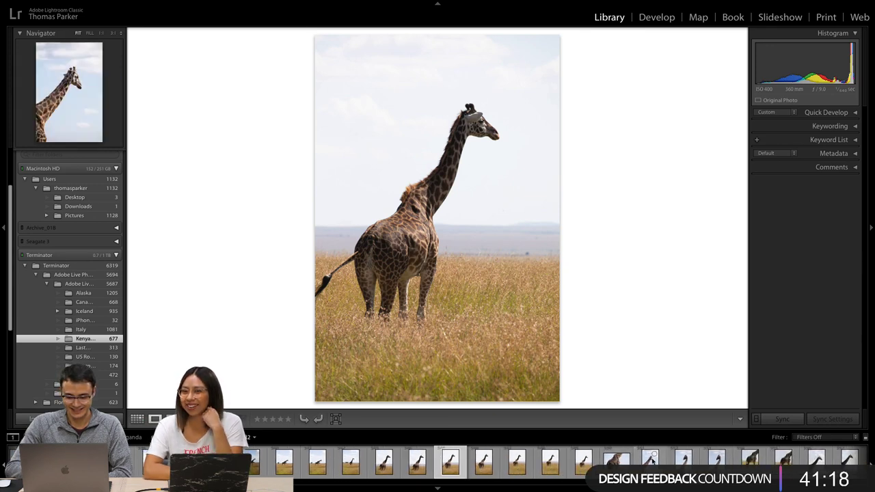
click(651, 456)
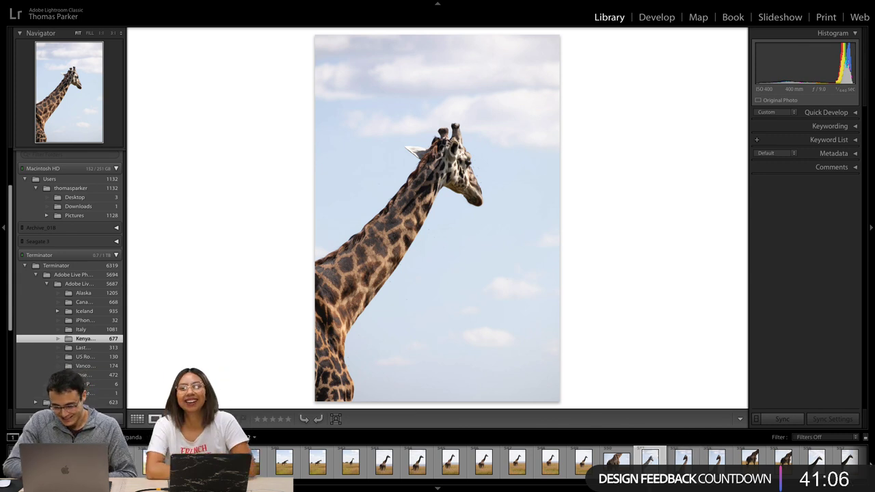
scroll(547, 462, right, 5)
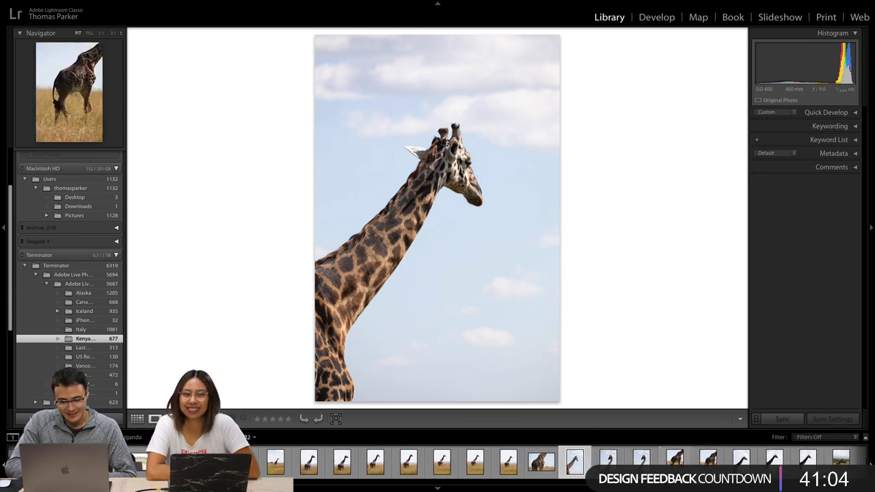
scroll(478, 462, right, 3)
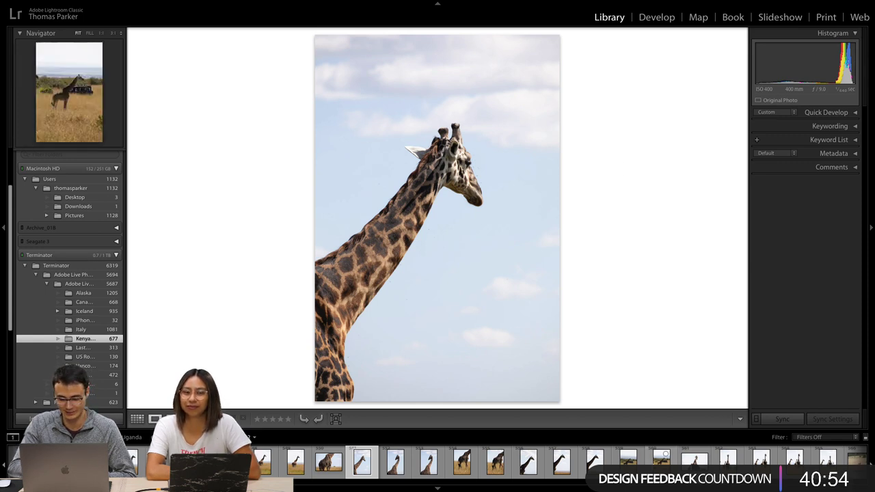
scroll(479, 462, down, 5)
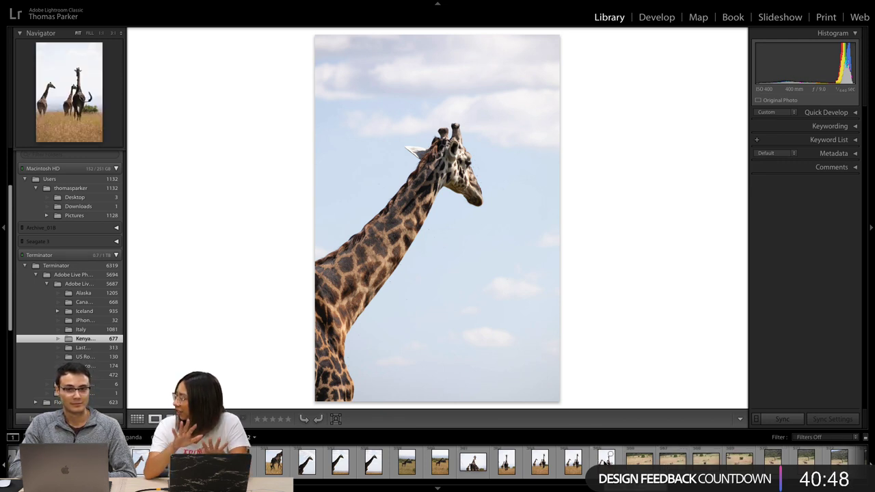
key(super+h)
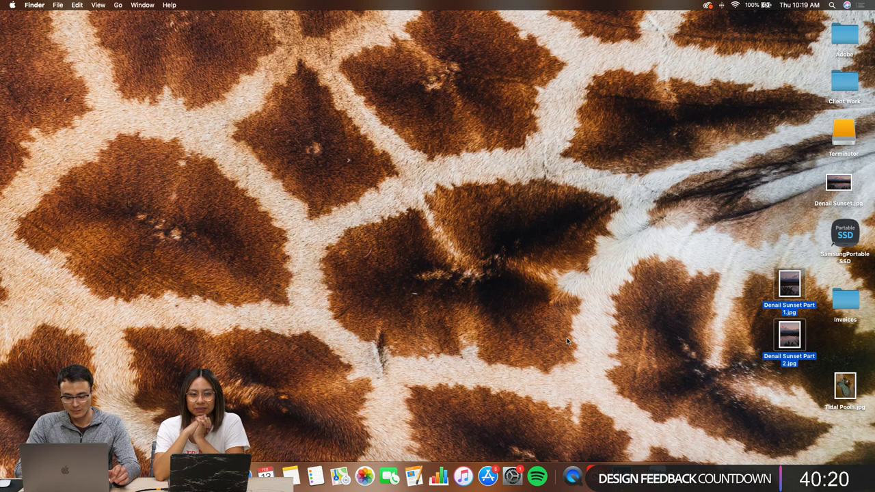
key(ctrl+Right)
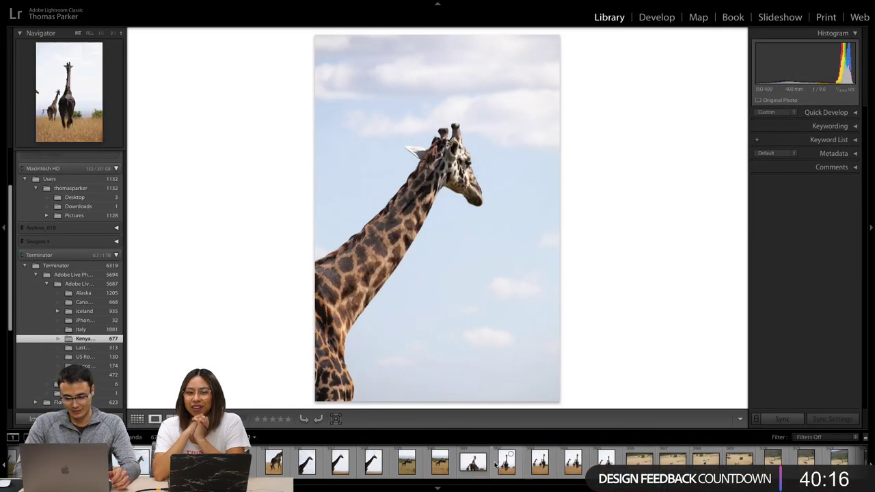
Scroll further down the filmstrip and open the portrait of the standing boy.
scroll(518, 464, down, 10)
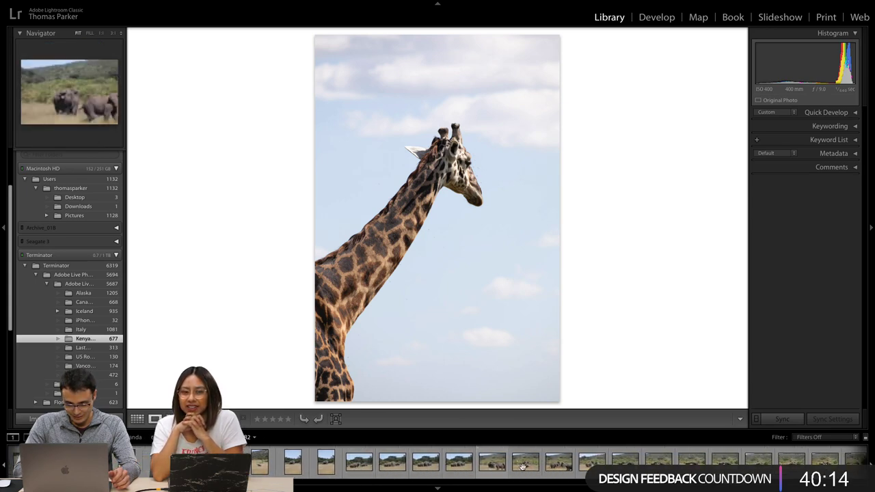
scroll(517, 464, down, 10)
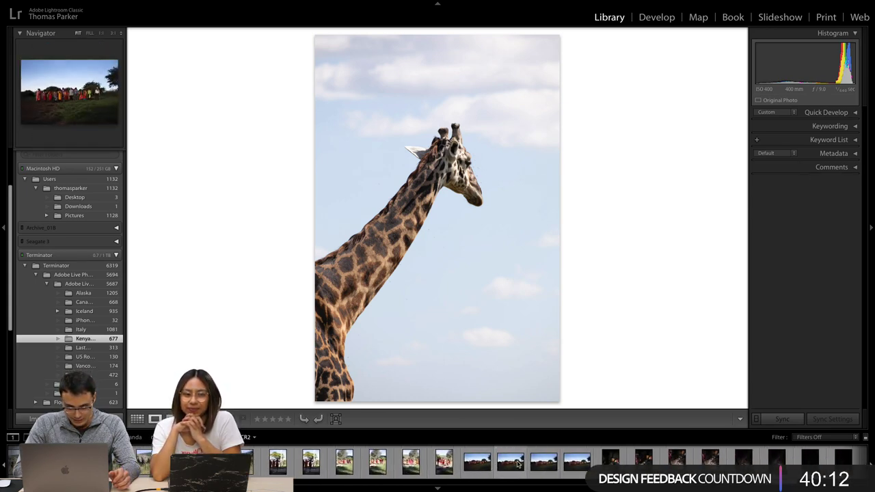
scroll(517, 464, down, 10)
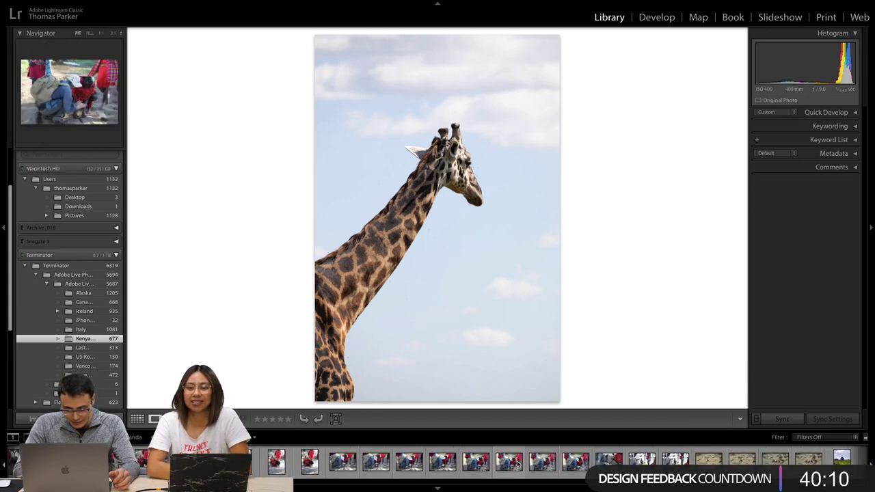
scroll(518, 464, down, 10)
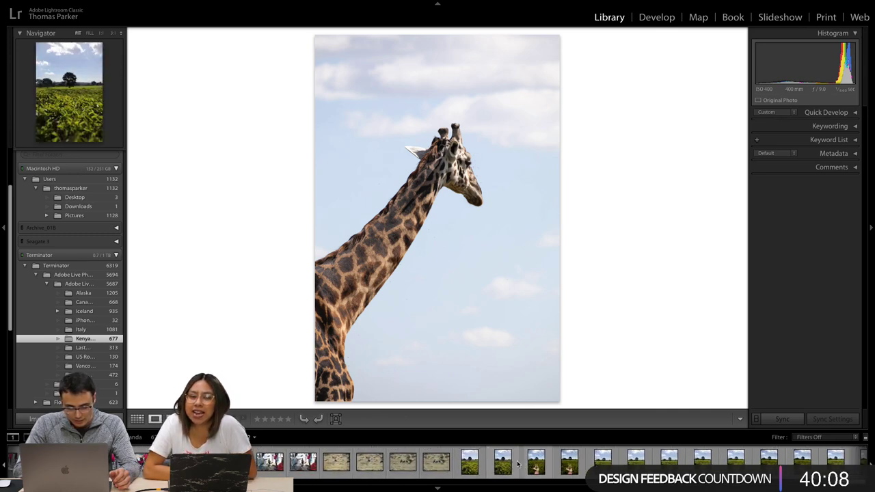
scroll(517, 465, down, 10)
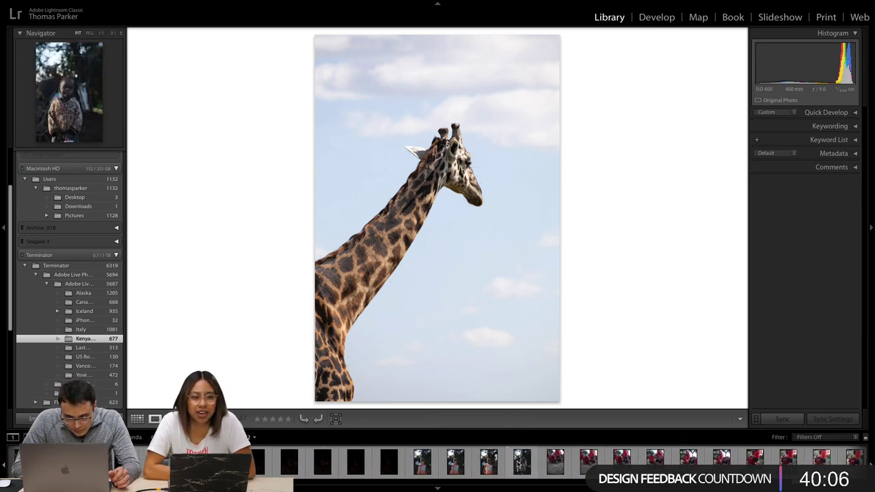
scroll(518, 464, down, 5)
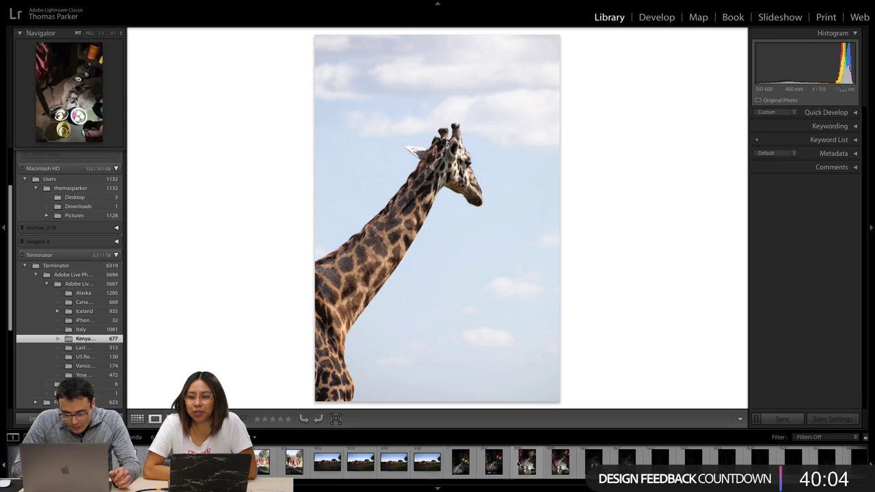
scroll(518, 465, down, 5)
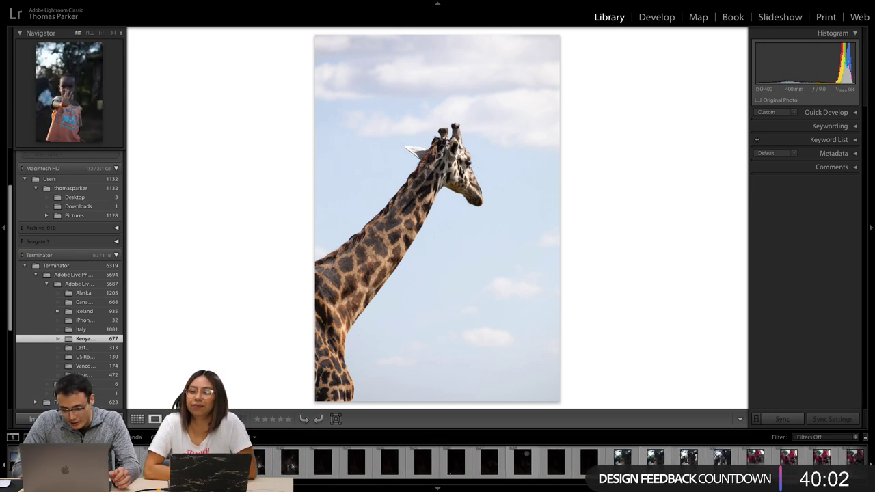
click(688, 457)
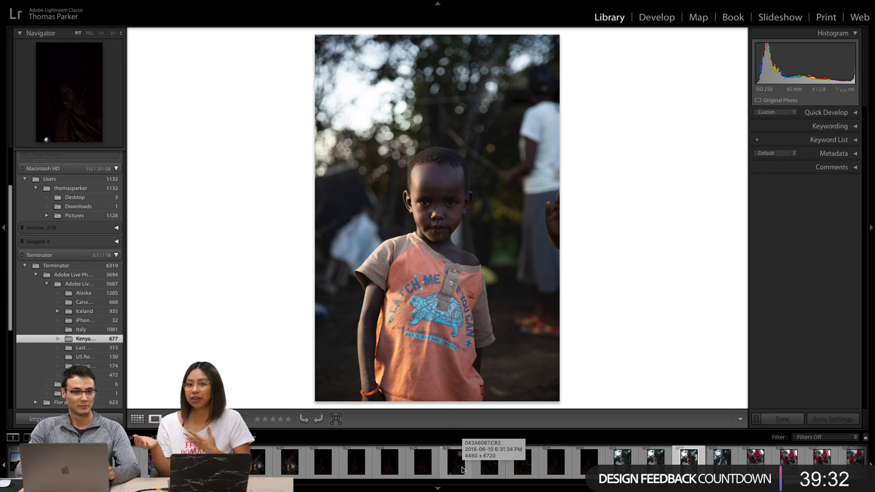
Display a photo of the Maasai men walking and advance to the following one.
scroll(463, 470, left, 3)
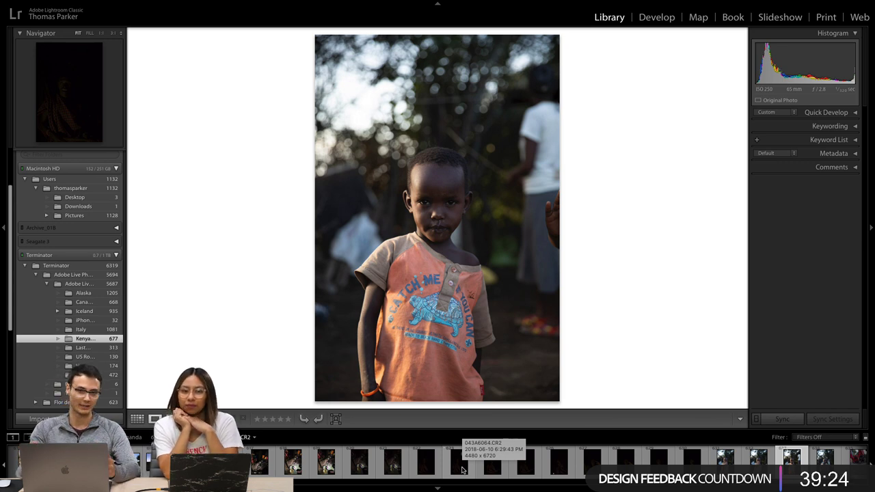
scroll(462, 471, up, 10)
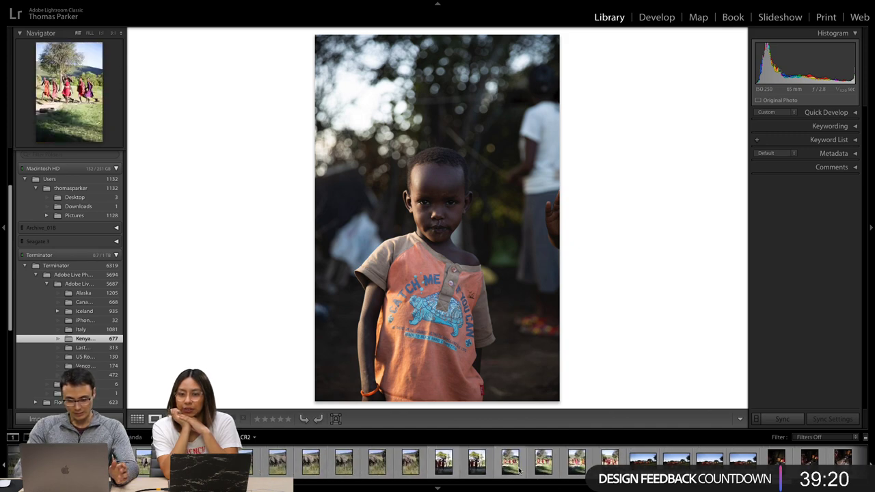
click(516, 470)
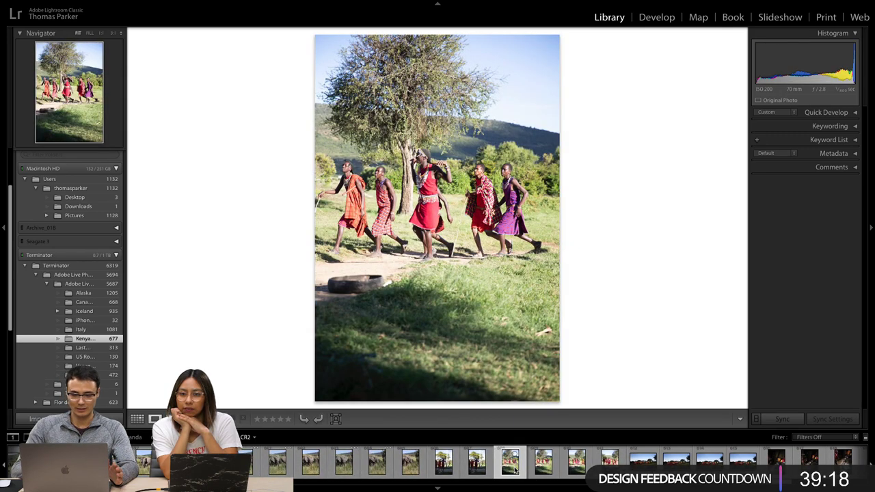
key(Right)
key(Right)
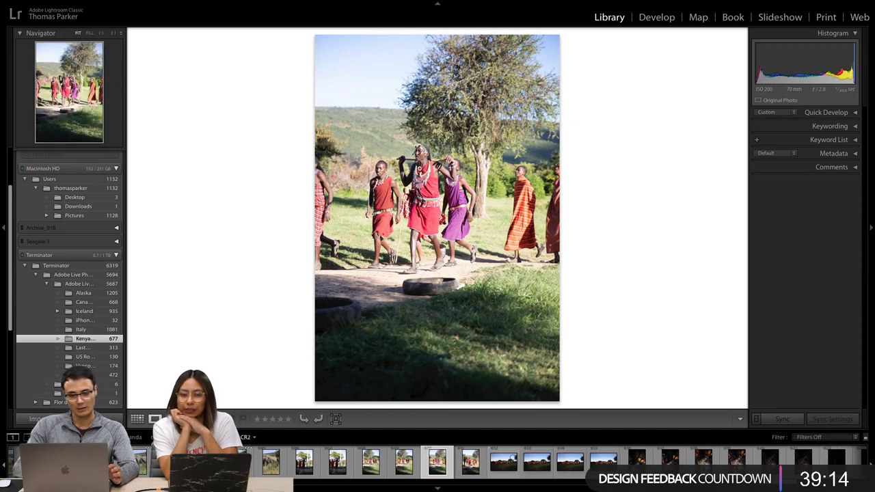
Inspect the central man at 1:1, then switch the Navigator to FILL and pan lower.
click(421, 170)
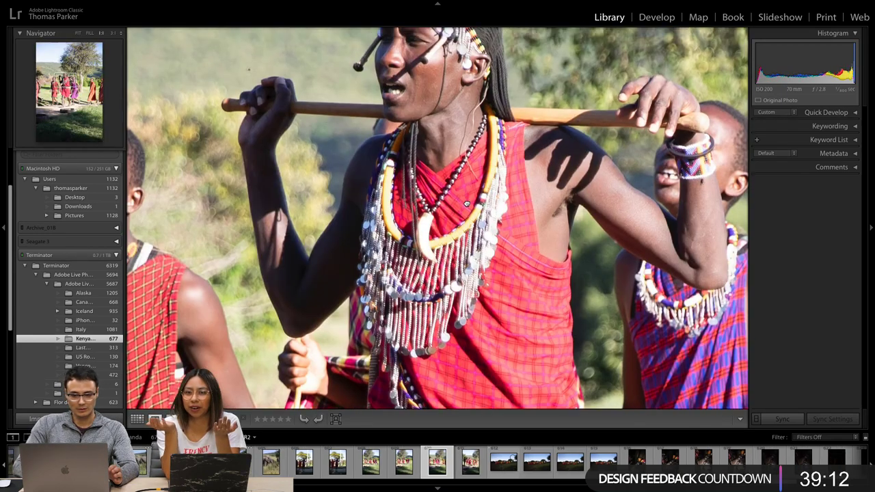
drag(467, 204, 431, 293)
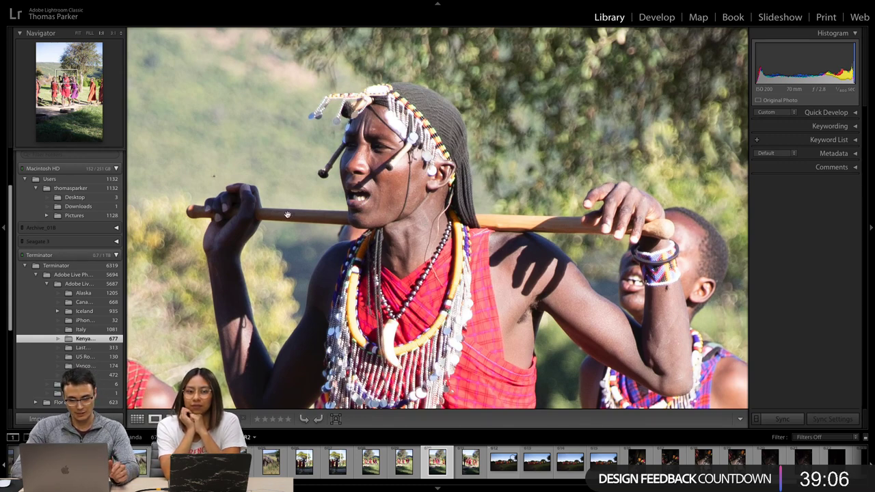
click(89, 33)
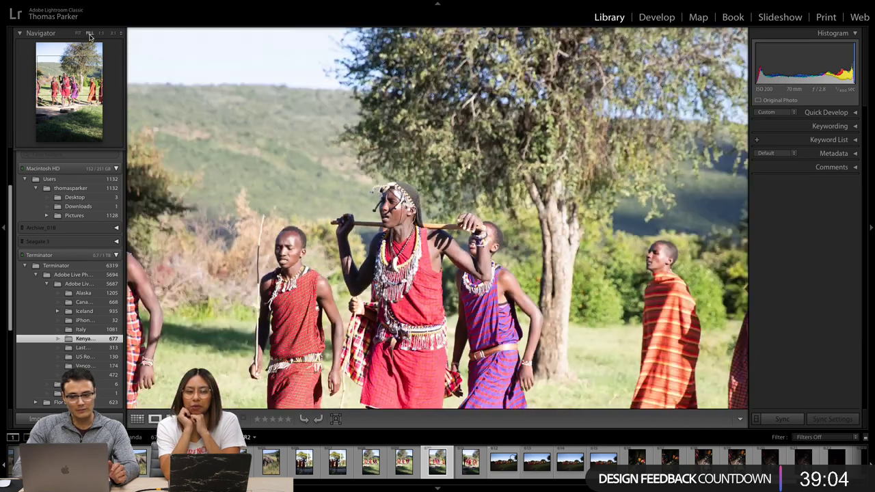
drag(355, 199, 372, 83)
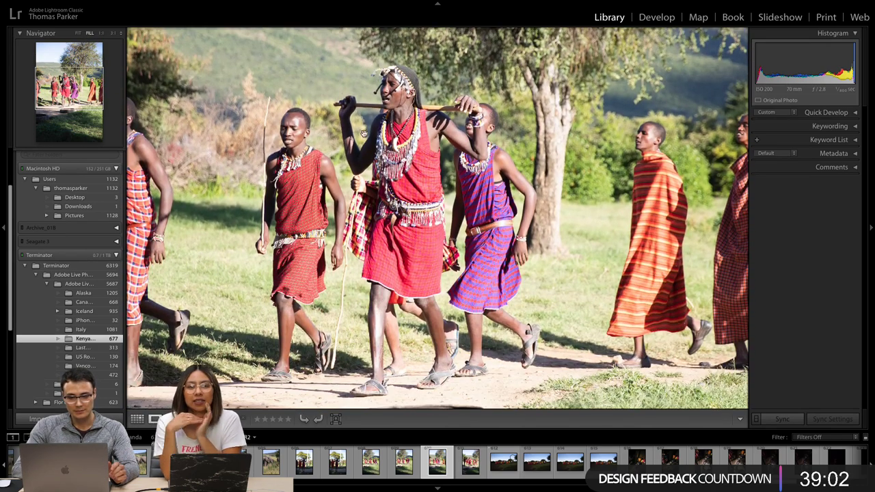
scroll(364, 462, left, 10)
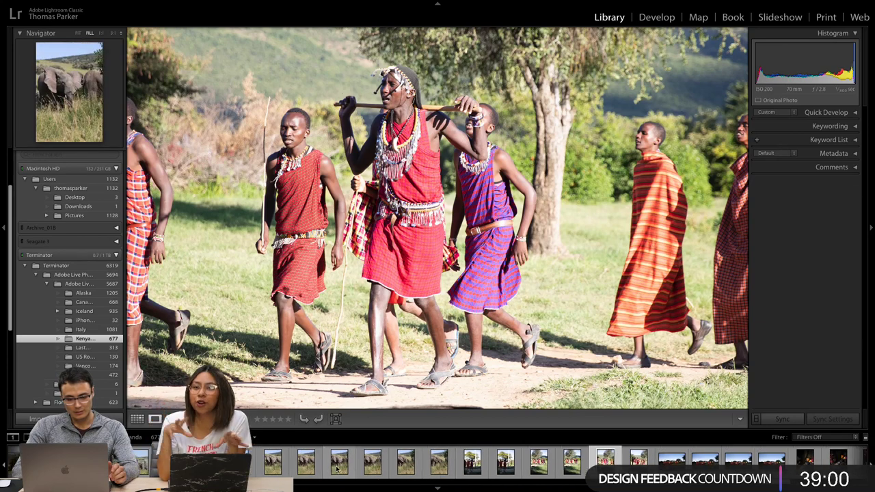
scroll(336, 468, left, 3)
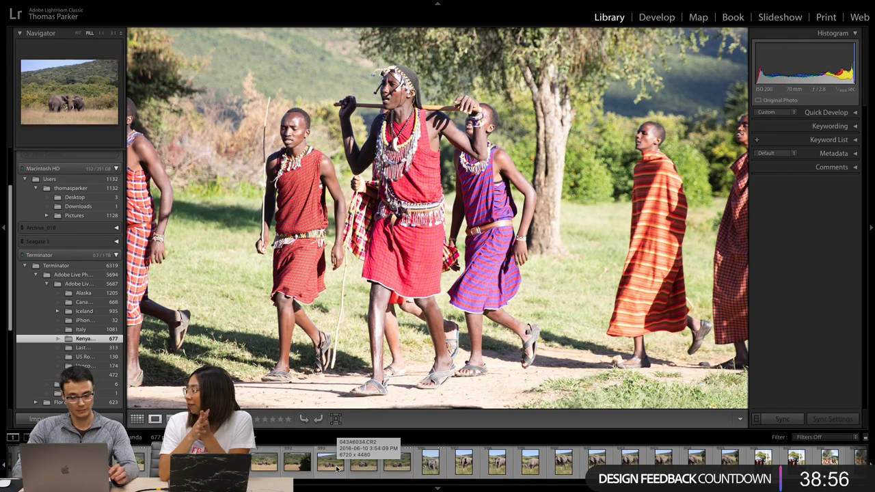
scroll(336, 468, left, 2)
scroll(337, 468, left, 8)
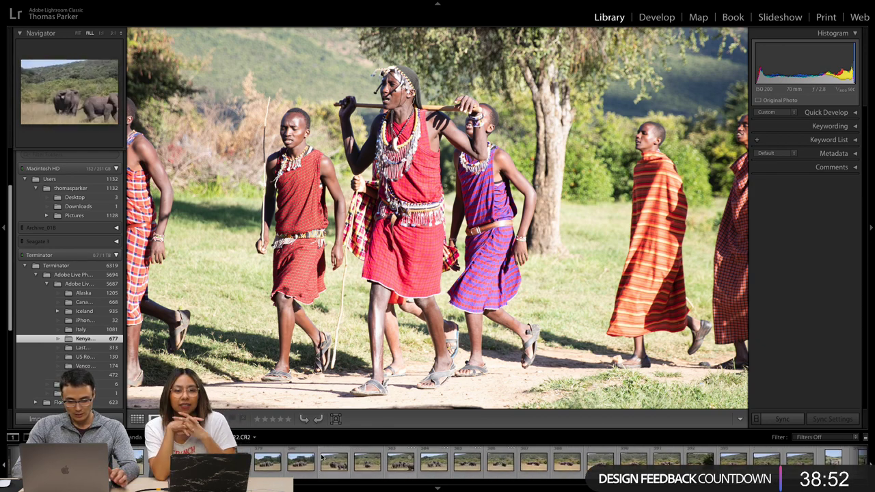
click(295, 467)
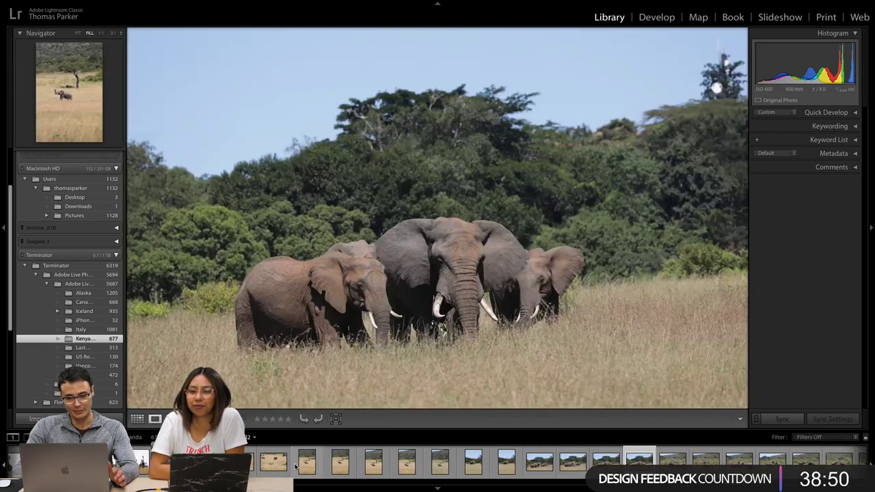
scroll(296, 467, left, 5)
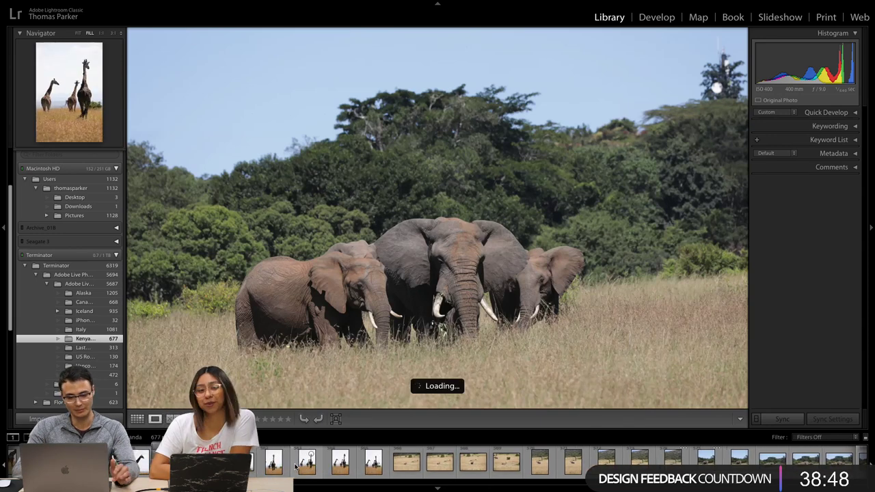
scroll(295, 467, left, 2)
scroll(295, 468, left, 4)
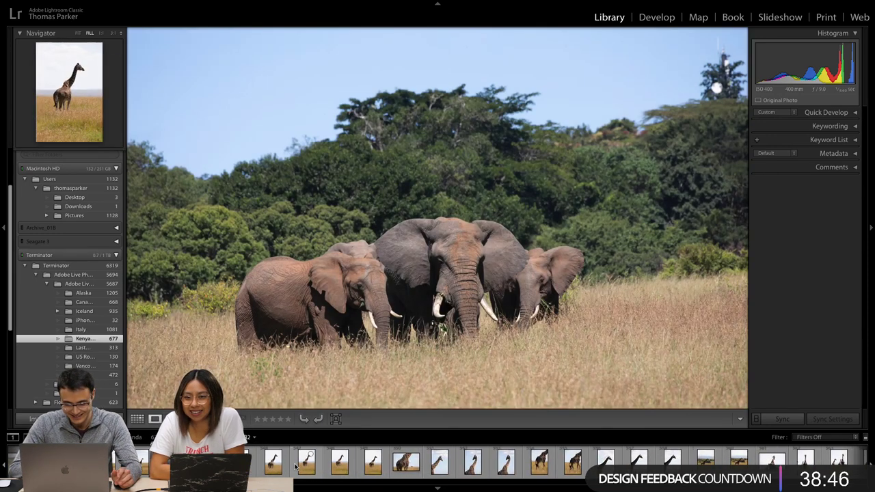
scroll(295, 467, left, 4)
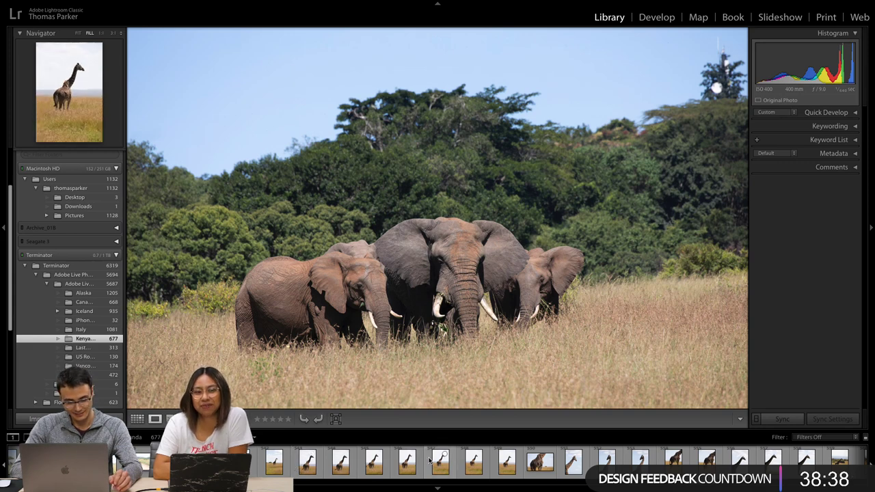
scroll(430, 463, down, 1)
scroll(429, 463, down, 2)
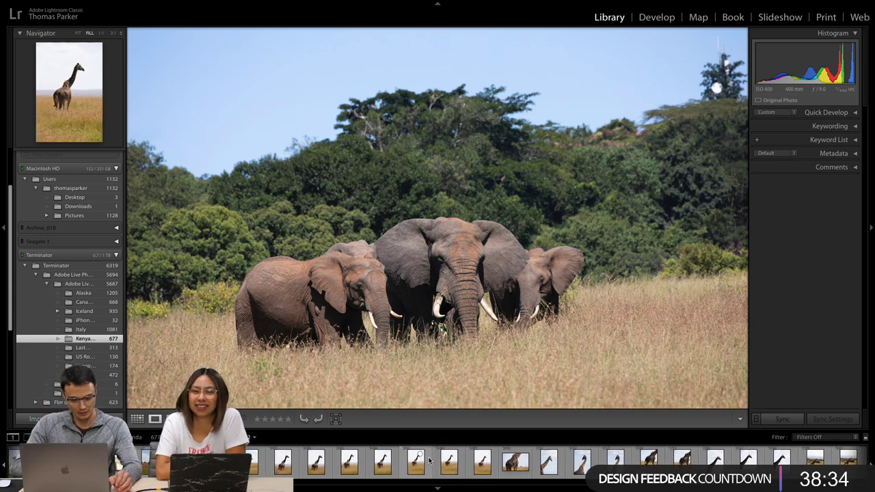
scroll(429, 462, down, 3)
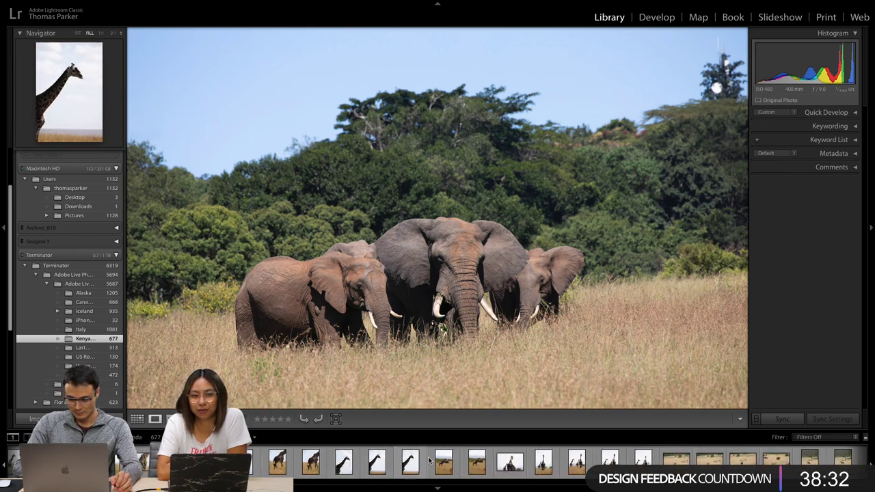
scroll(429, 463, down, 4)
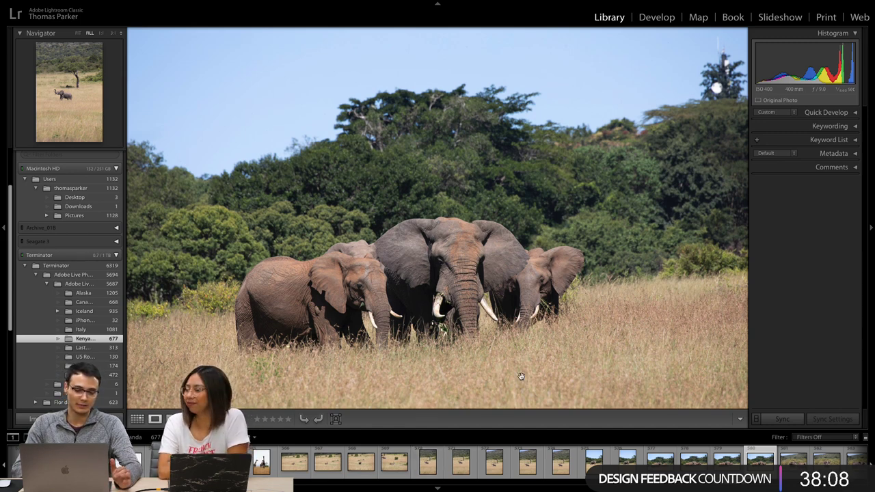
right_click(485, 272)
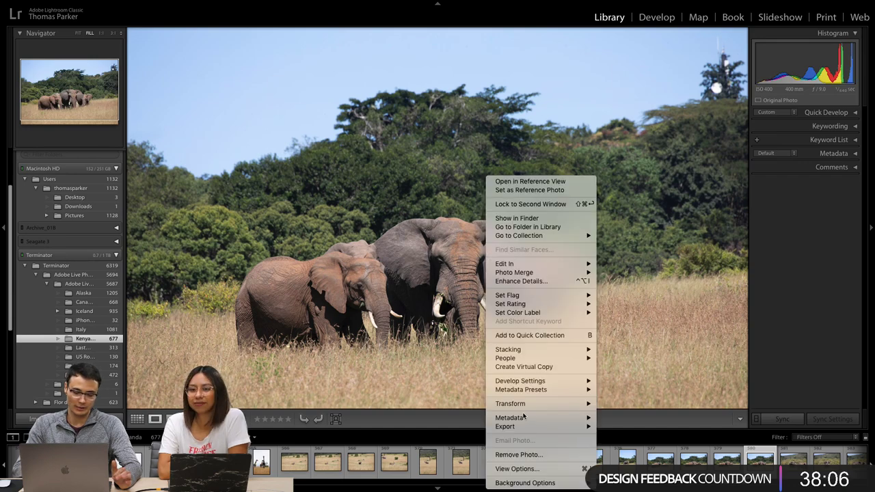
mouse_move(525, 426)
click(615, 417)
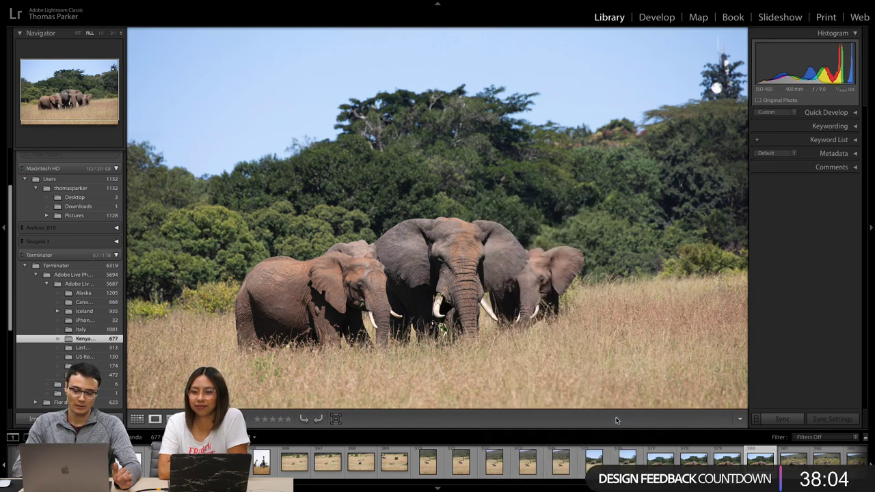
scroll(438, 227, down, 10)
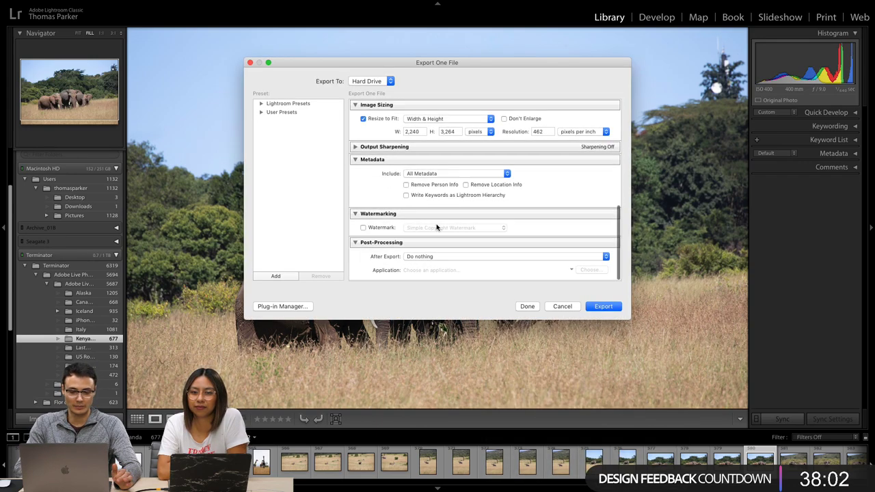
click(363, 230)
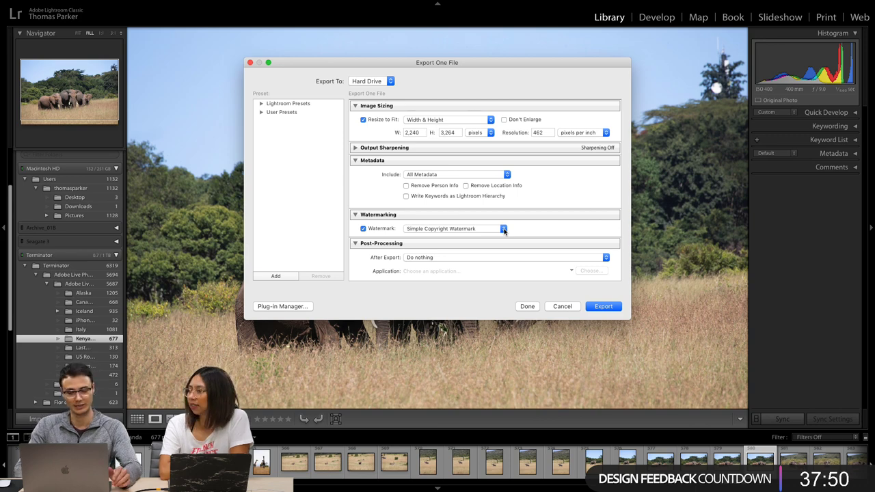
click(565, 307)
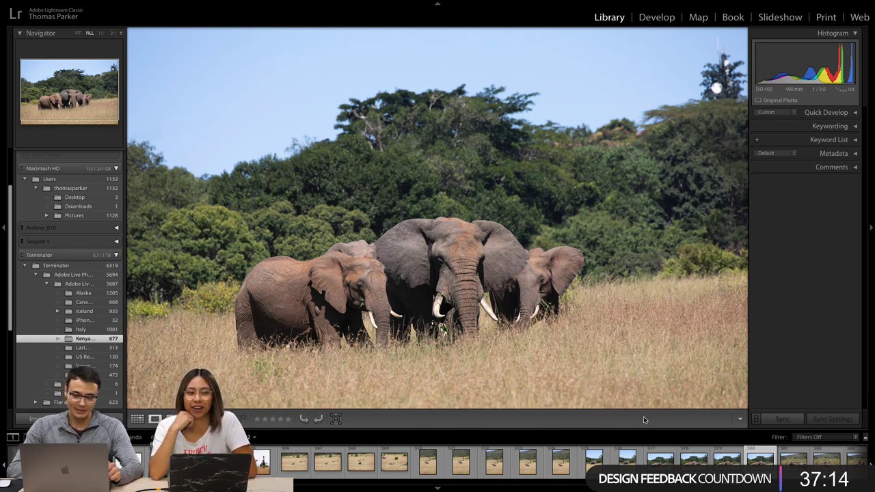
Open the orange-shirt boy portrait, zoom in briefly, then show it whole with FIT.
scroll(711, 463, left, 4)
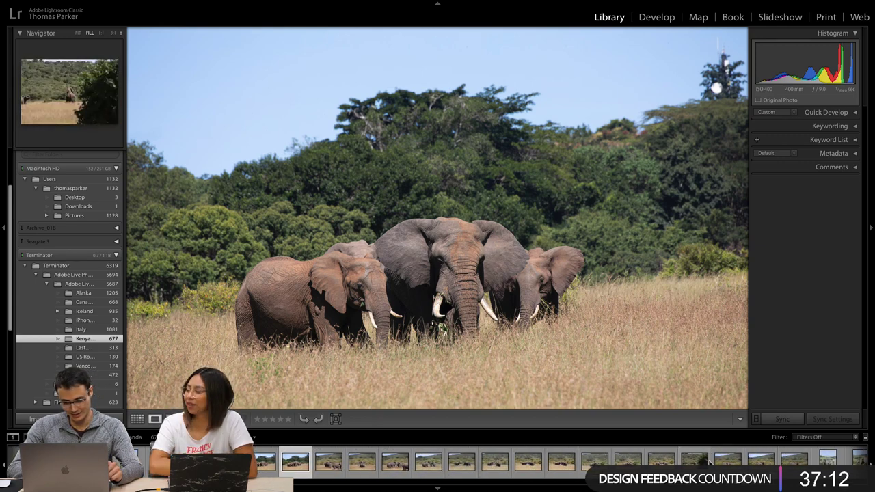
scroll(711, 464, right, 10)
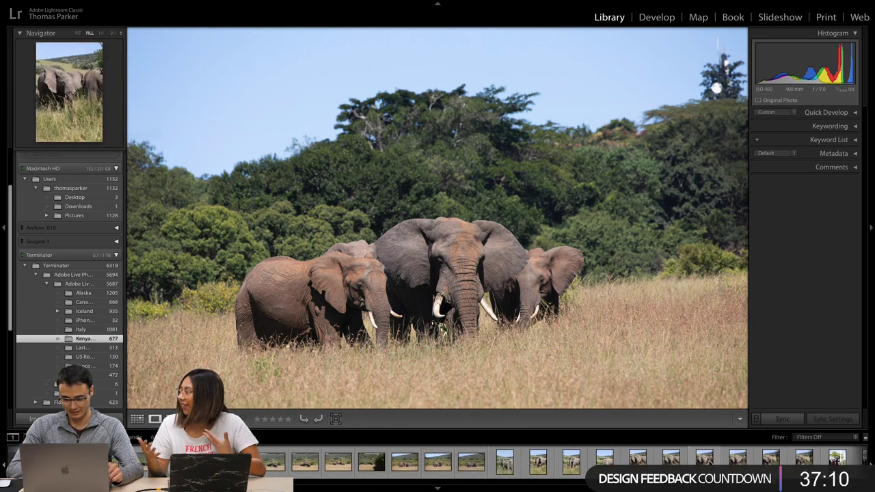
scroll(711, 464, right, 8)
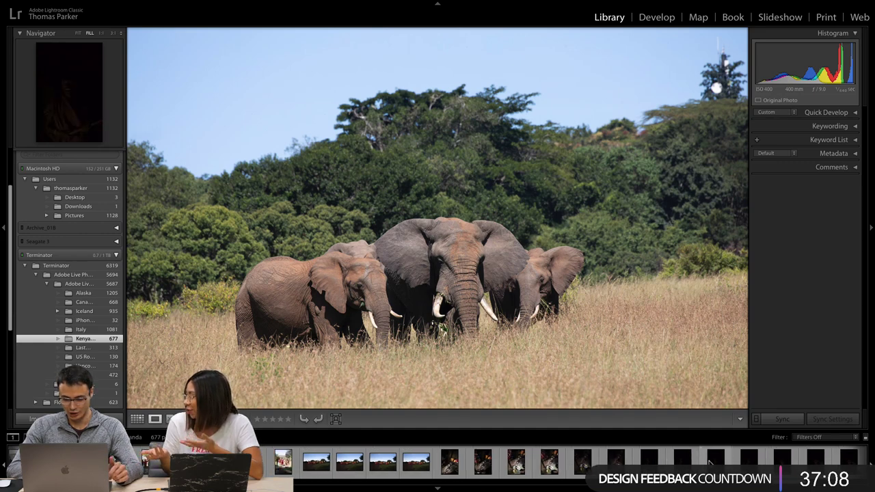
scroll(711, 464, right, 5)
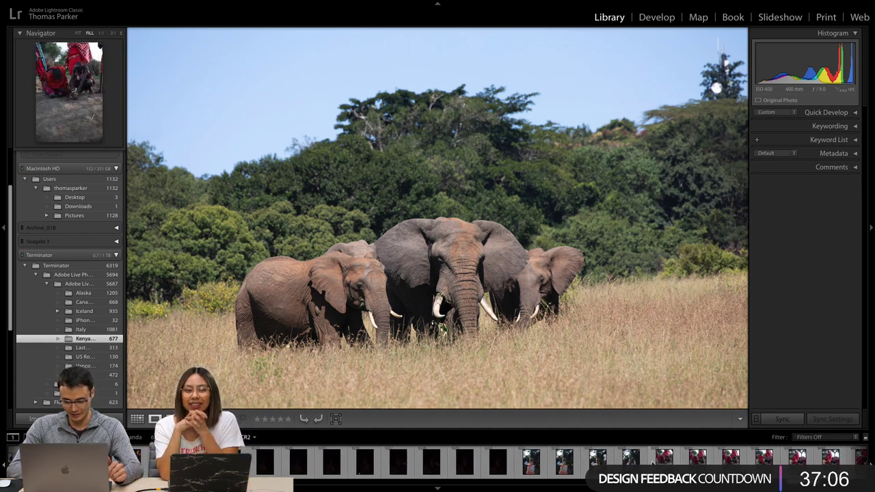
click(598, 460)
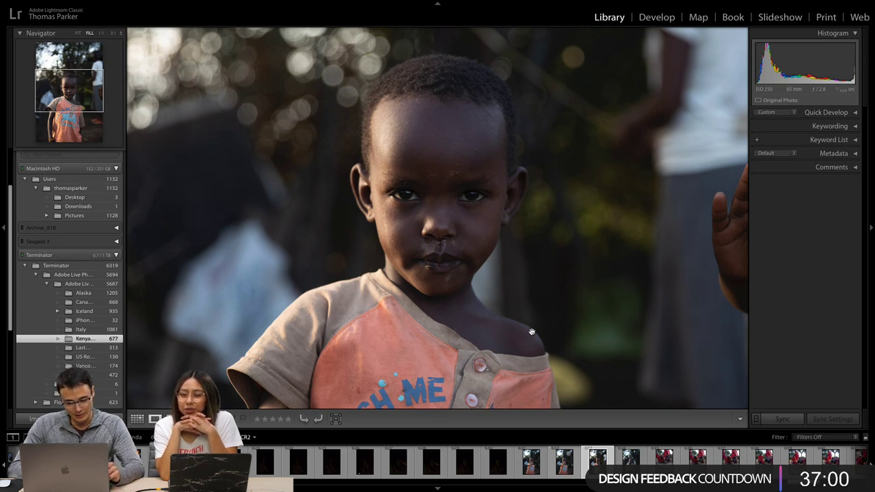
click(594, 311)
click(580, 299)
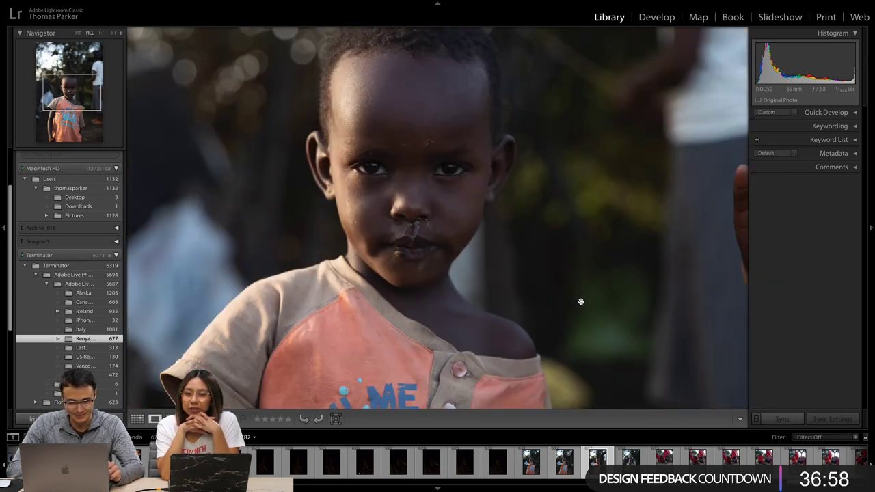
click(78, 33)
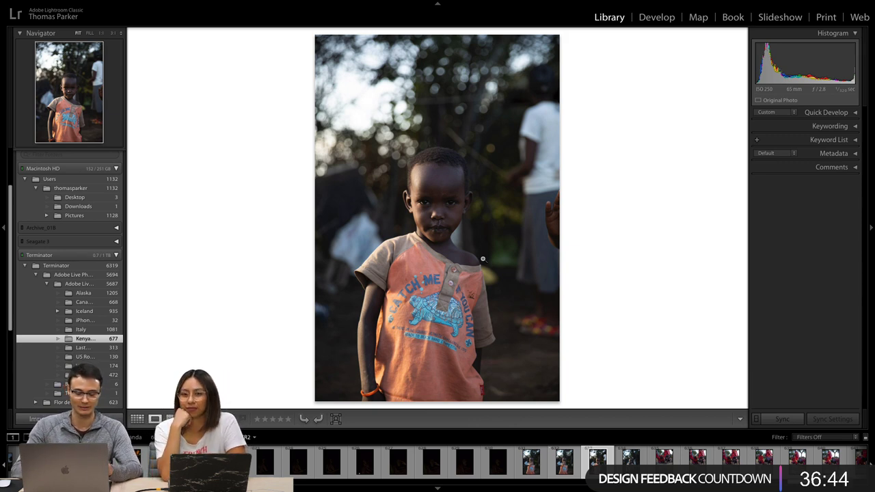
In Develop, crop to the 4 x 5 / 8 x 10 ratio, shifting the photo up and tightening the top.
click(653, 18)
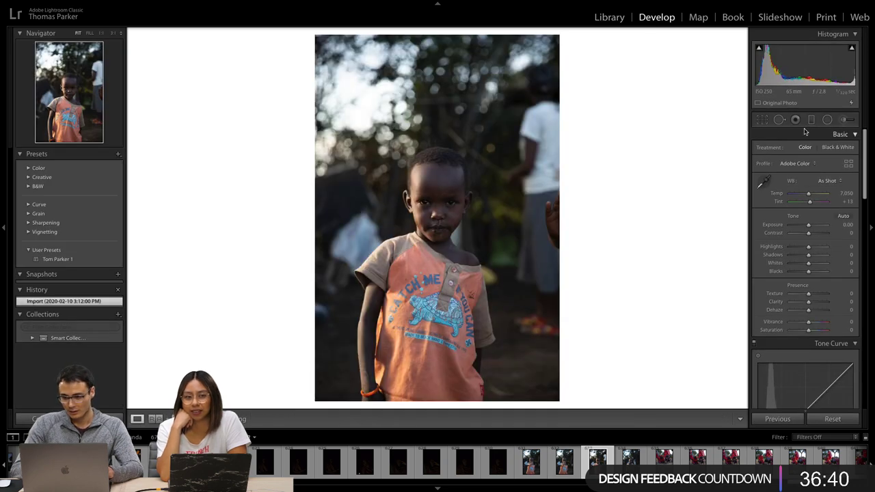
click(763, 120)
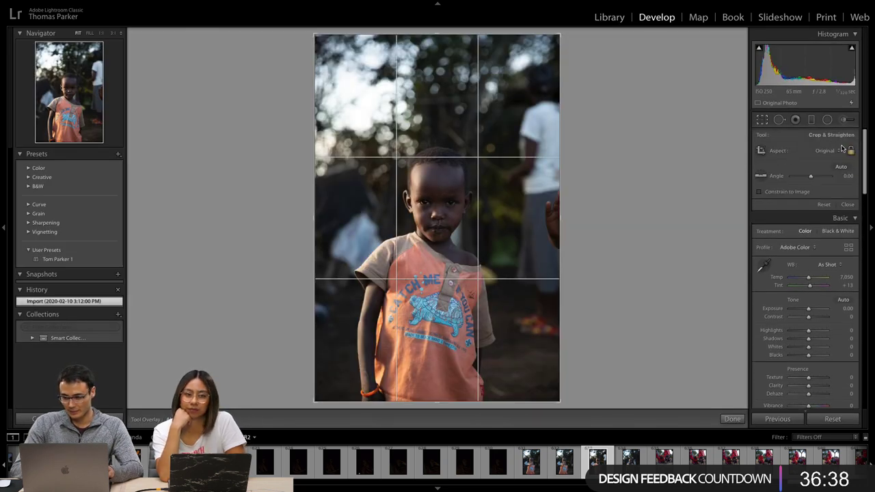
click(834, 151)
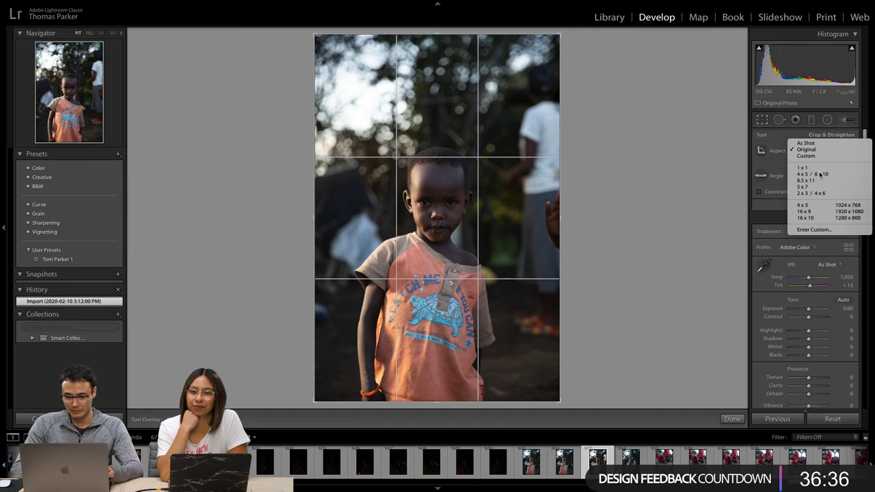
click(821, 174)
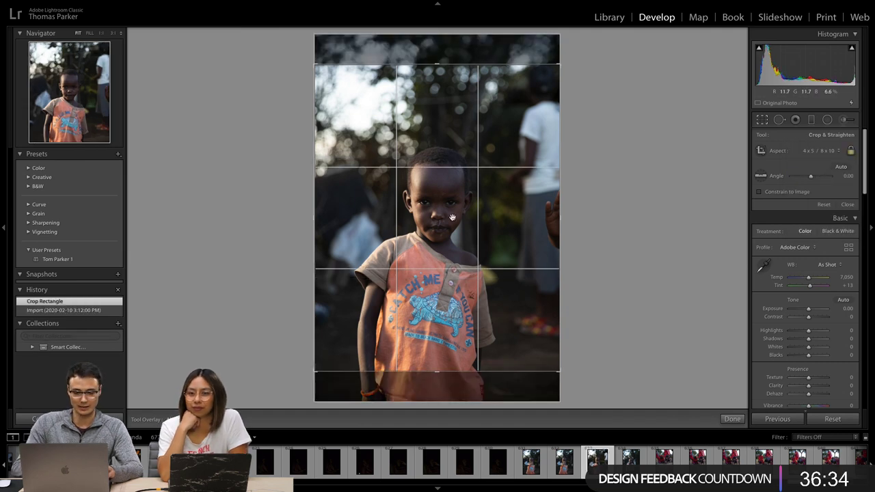
drag(471, 231, 469, 171)
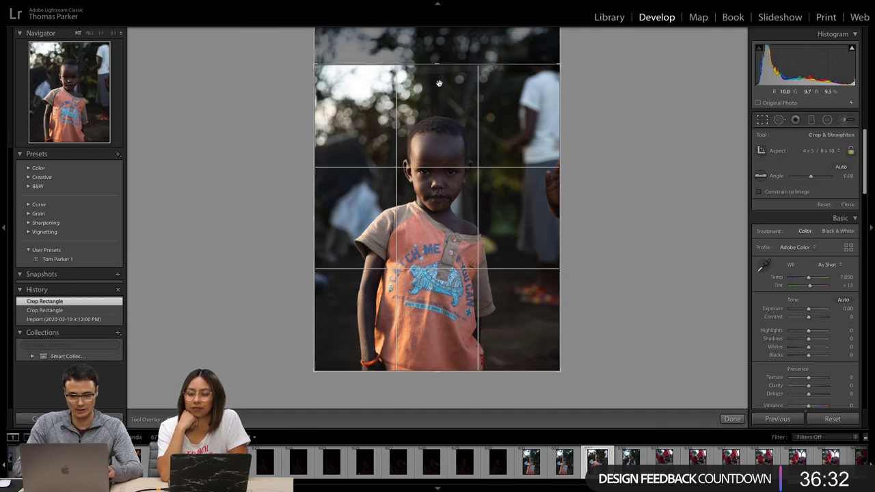
drag(437, 64, 436, 68)
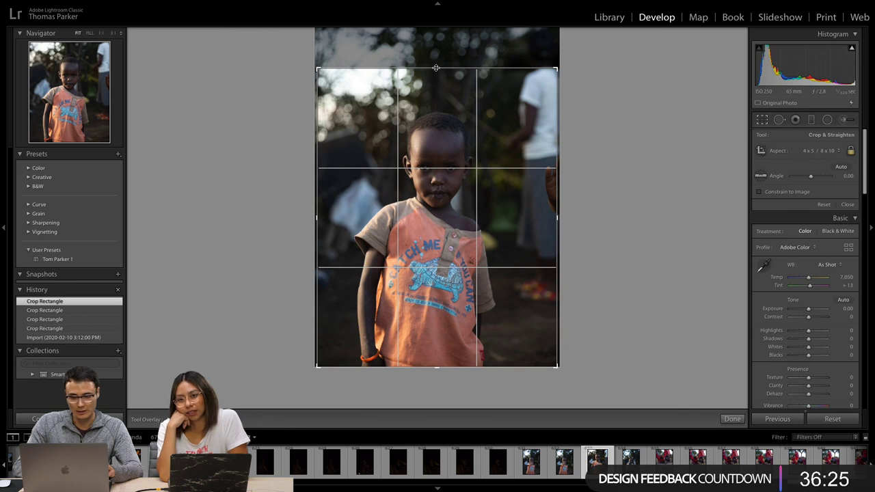
click(737, 421)
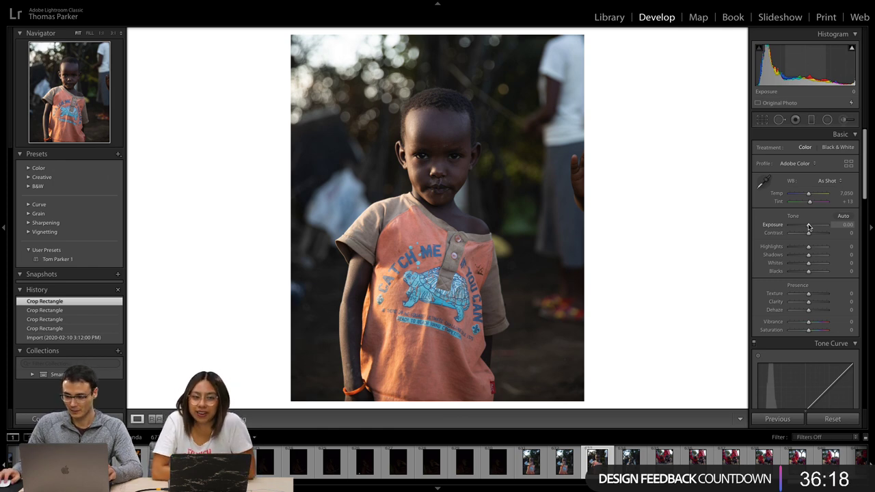
In the Basic panel, set Exposure +1.30, Highlights -100, Shadows +2 and Contrast +12.
drag(809, 227, 813, 227)
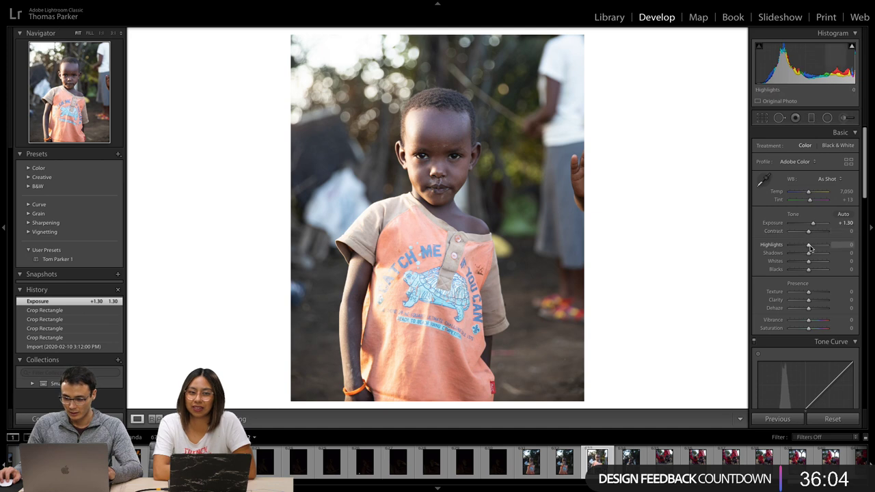
drag(810, 249, 764, 251)
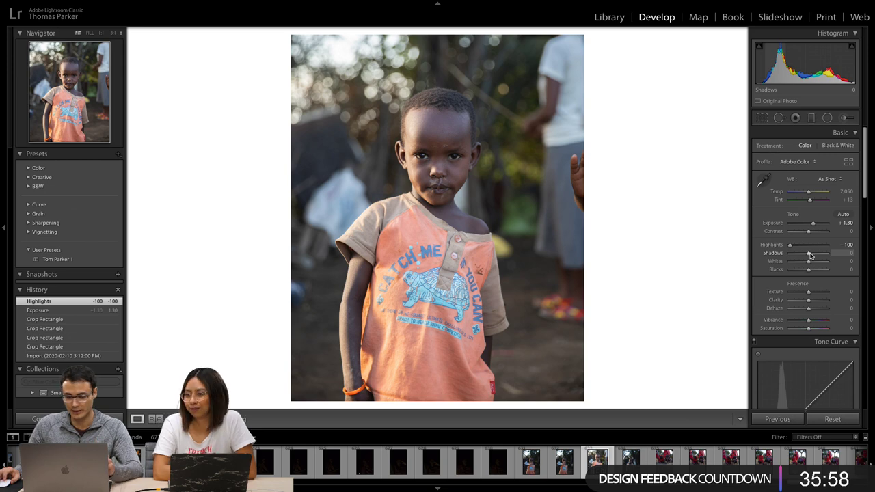
drag(809, 256, 809, 256)
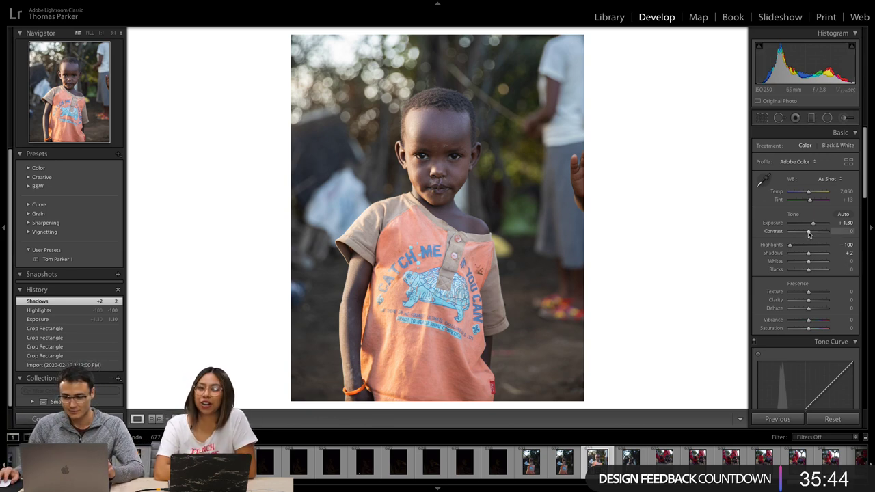
drag(809, 234, 811, 236)
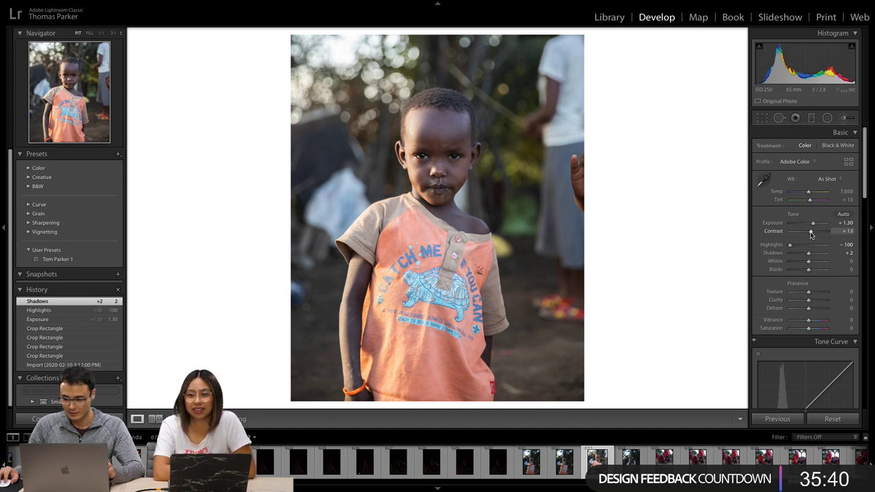
drag(812, 235, 811, 234)
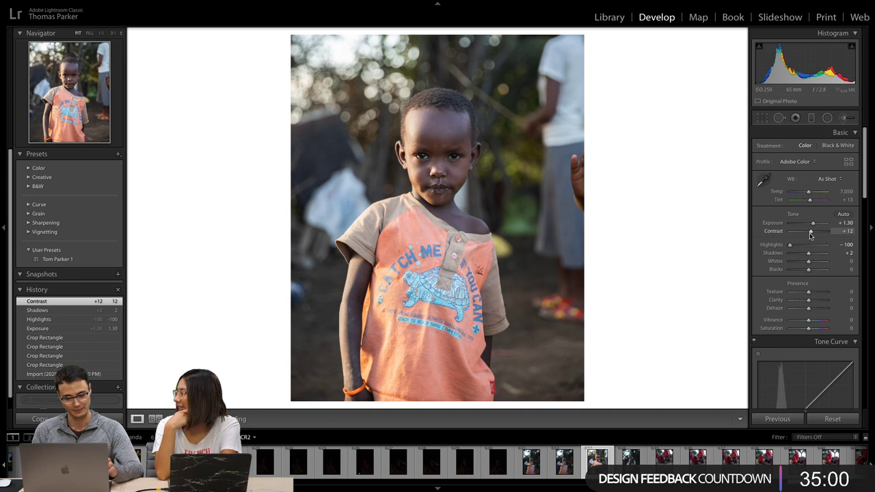
Tighten the 4x5 crop from the bottom and top edges and apply it.
click(762, 119)
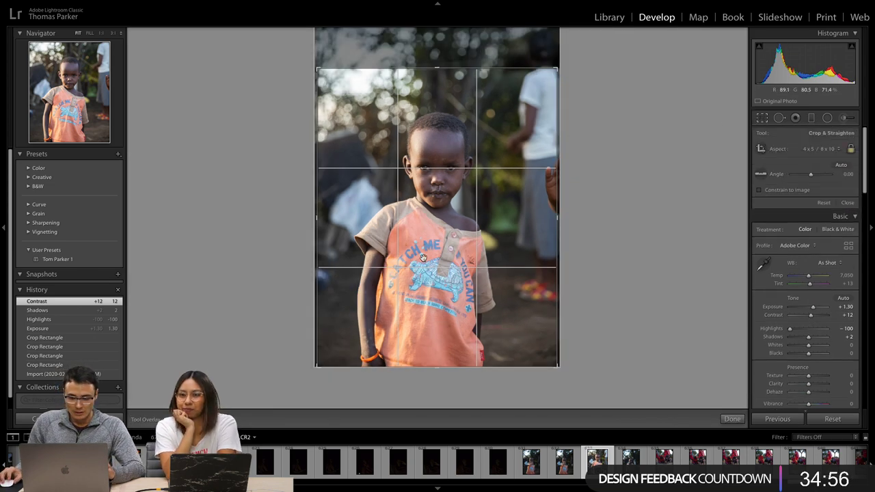
drag(440, 368, 439, 353)
drag(441, 82, 442, 89)
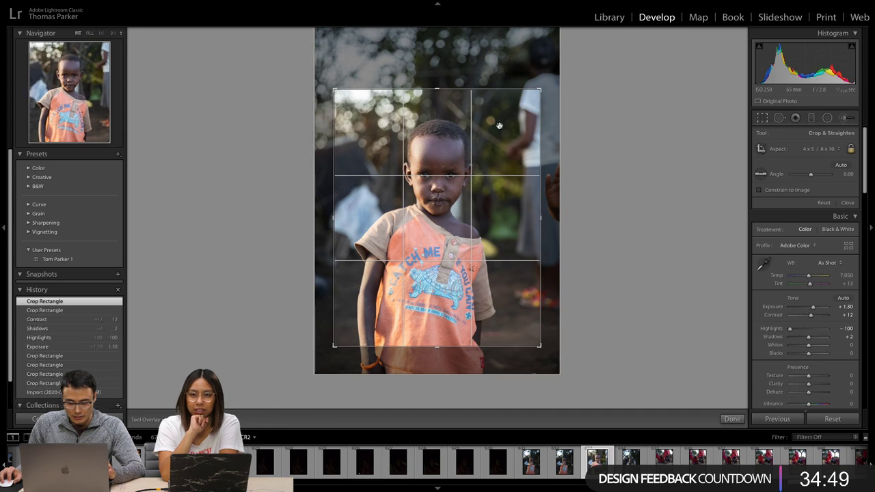
click(737, 419)
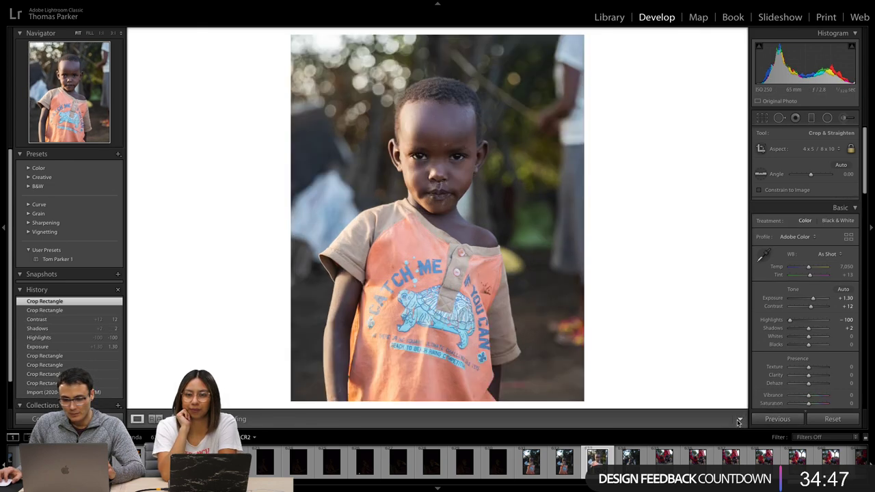
Refine the crop placement around the boy and apply the final crop.
click(761, 119)
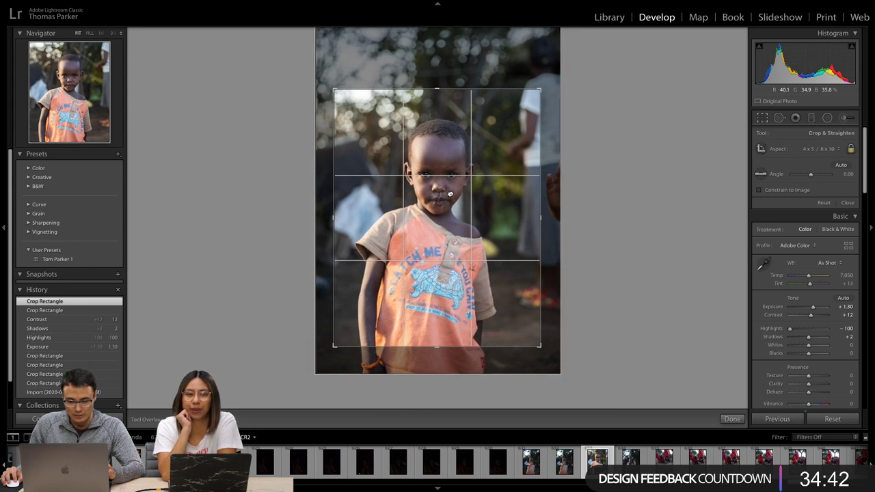
click(450, 195)
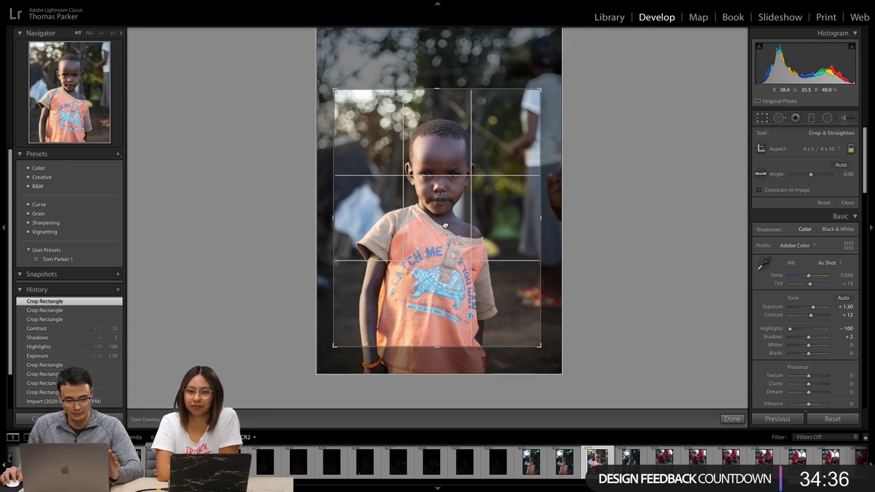
click(493, 300)
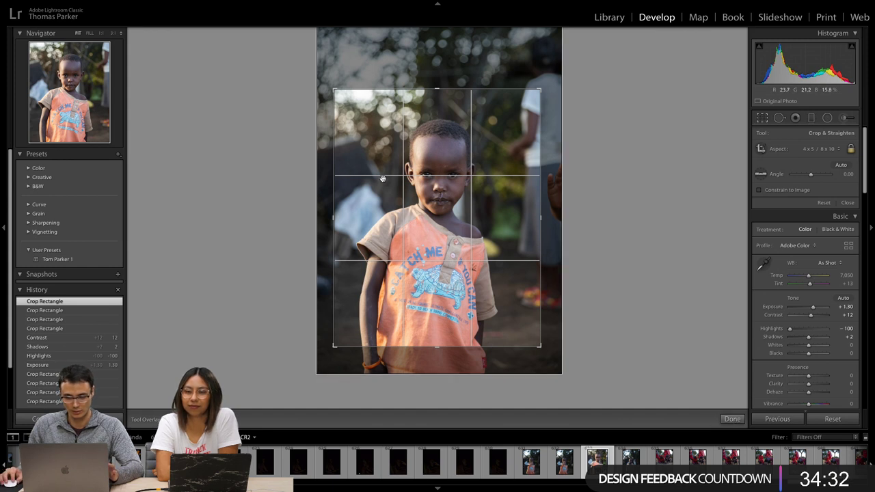
click(421, 205)
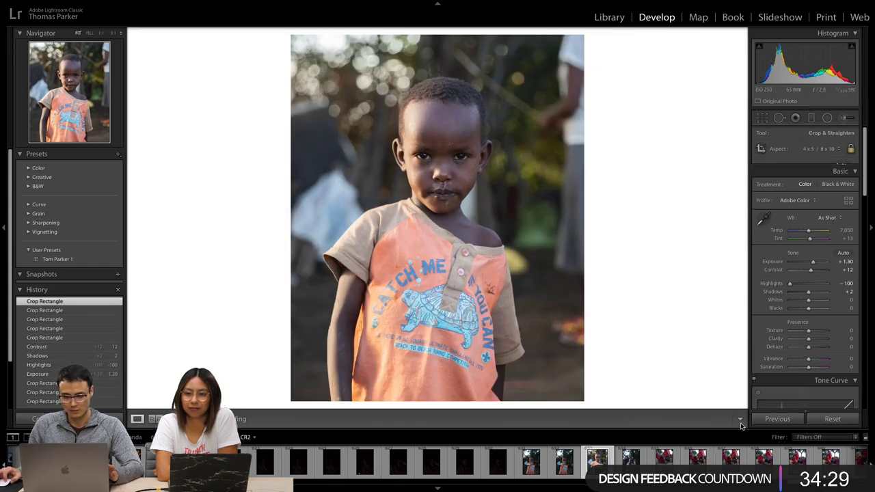
click(735, 420)
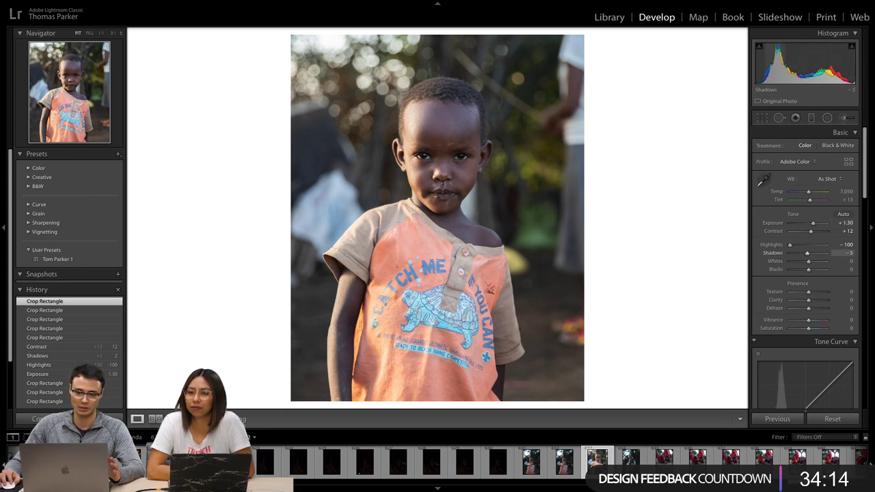
Darken shadows in the histogram, then try Shadows values -50, +55 and +100.
drag(779, 67, 756, 68)
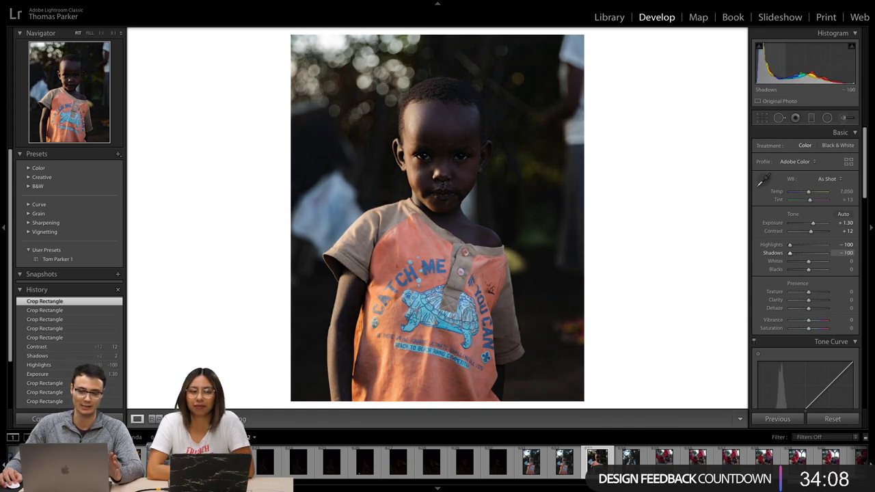
text(-50)
key(Return)
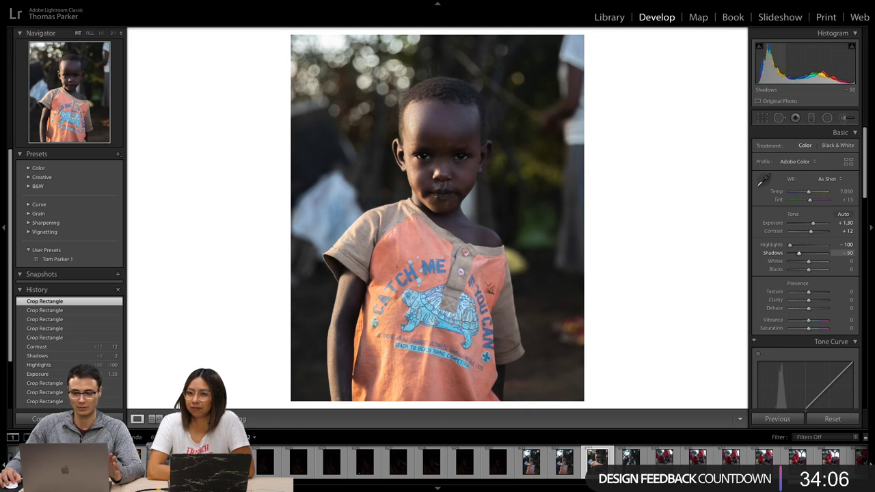
text(55)
key(Return)
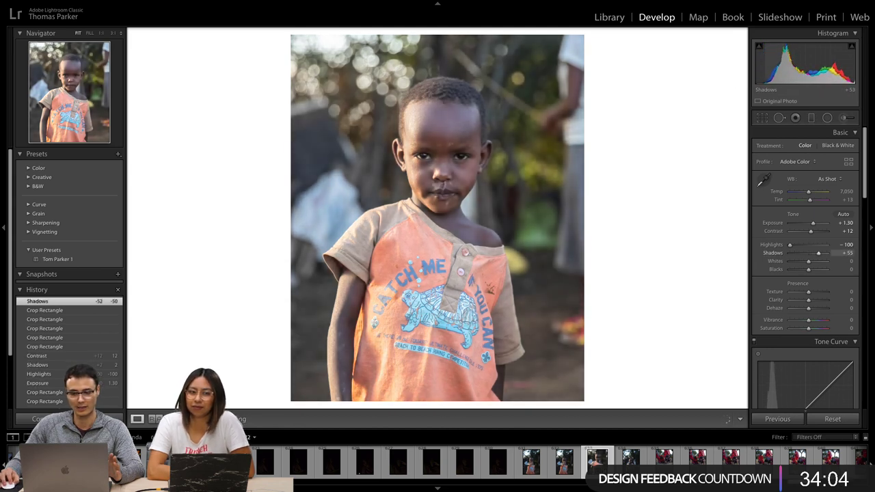
text(100)
key(Return)
Settle Shadows at -32 after trying +31 and -31.
text(31)
key(Return)
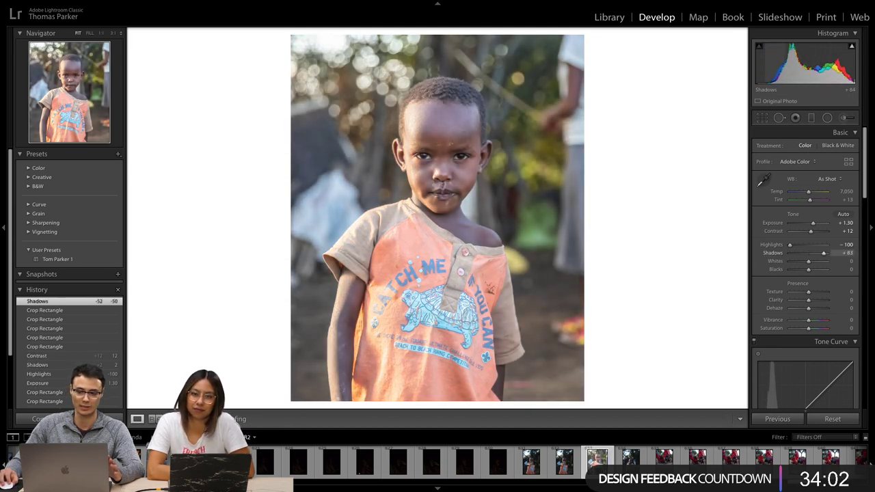
text(-31)
key(Return)
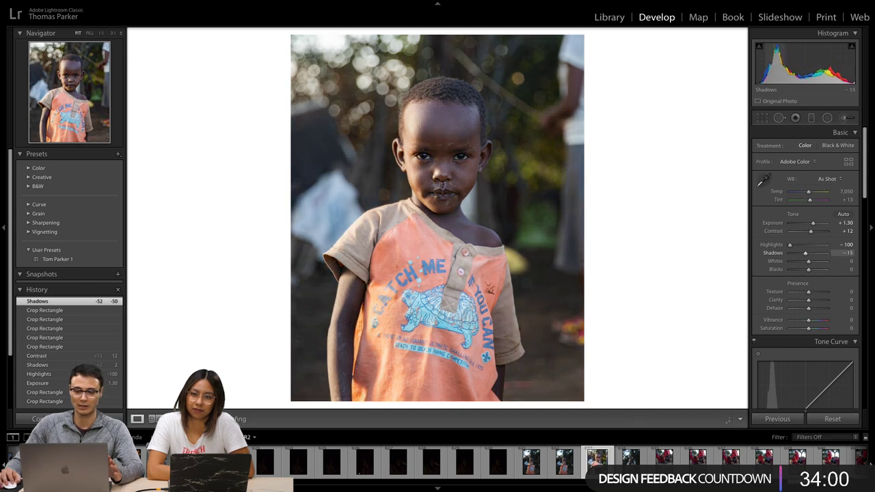
key(Down)
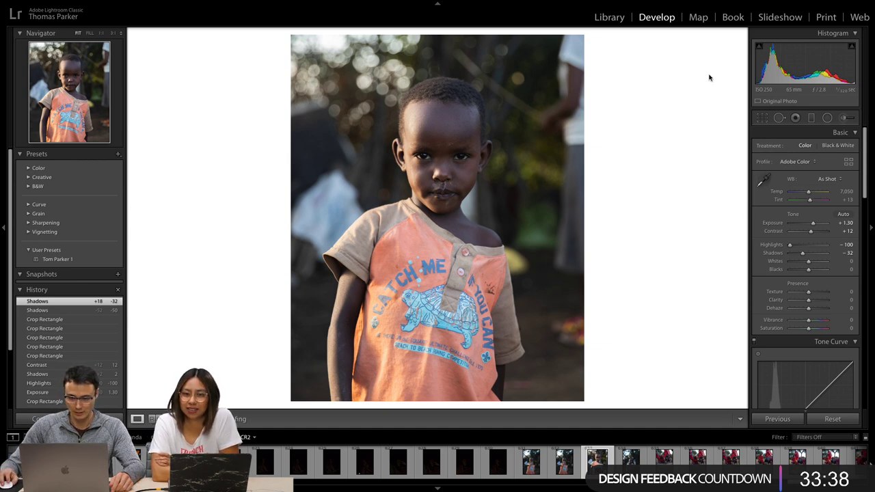
Raise Exposure from +1.30 to +1.65 with the Exposure slider.
drag(813, 224, 815, 225)
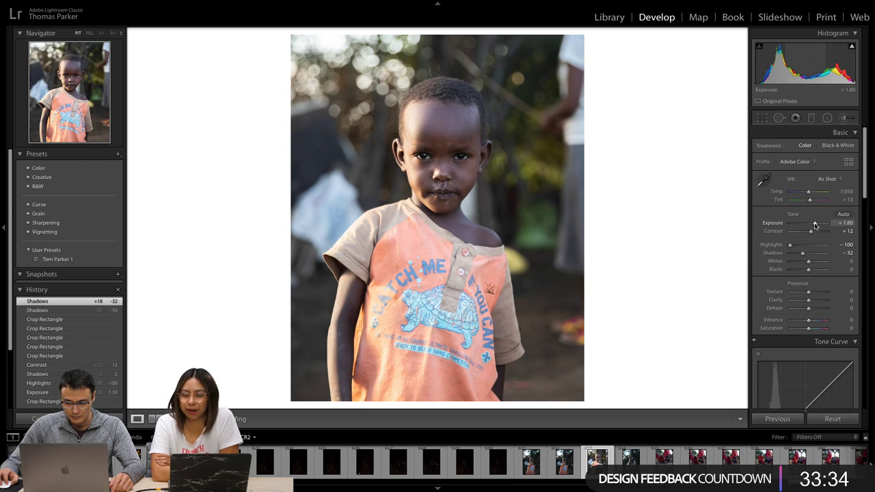
drag(815, 226, 814, 225)
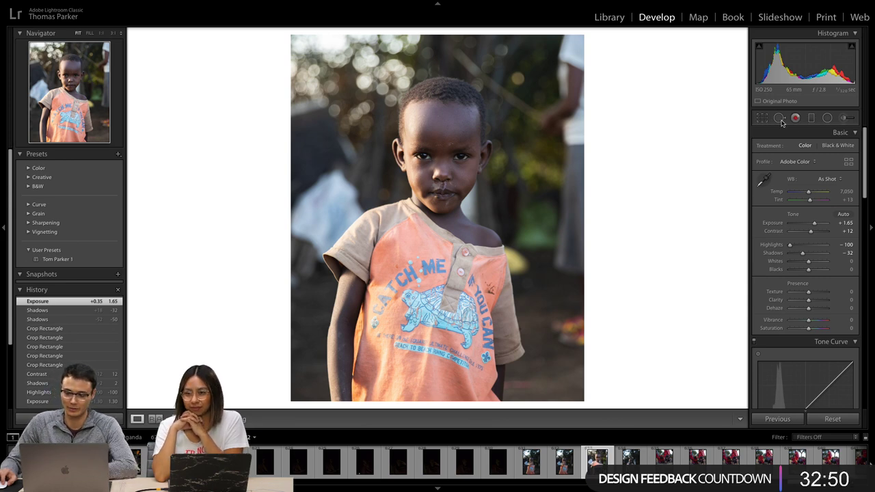
Draw a radial filter ellipse over the boy, centre it, and show the mask overlay.
click(827, 117)
drag(404, 110, 524, 299)
drag(404, 111, 443, 186)
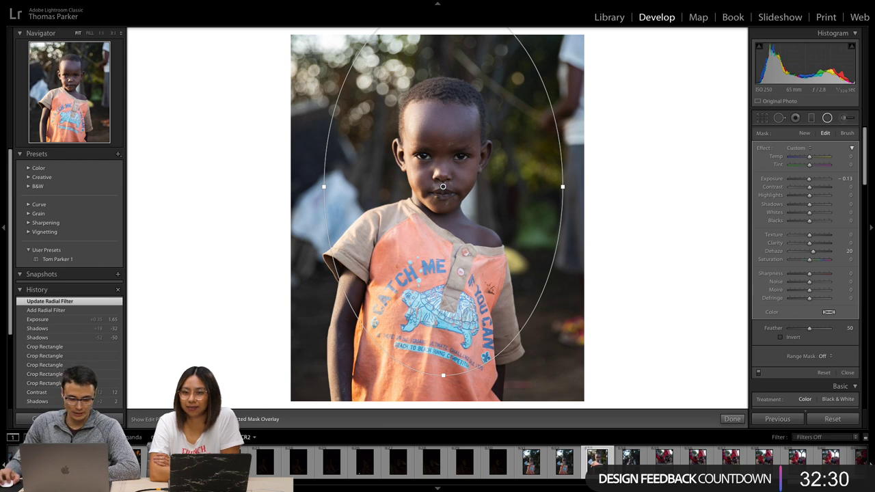
key(o)
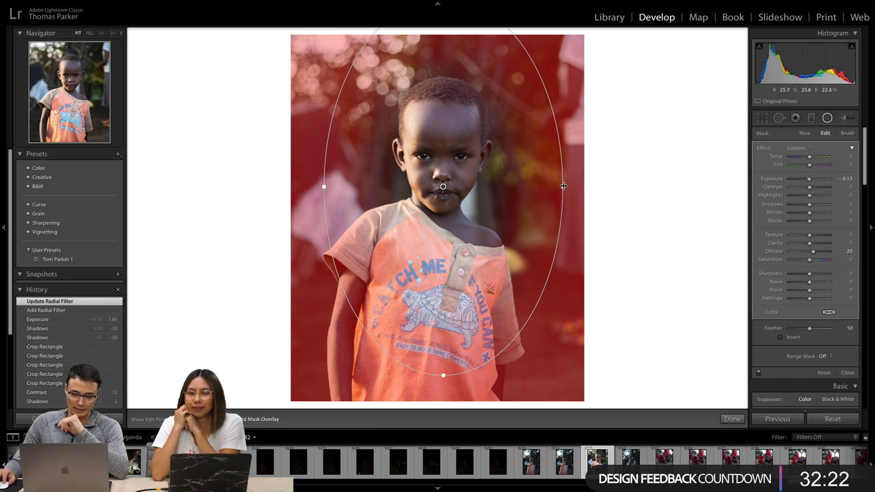
Widen the oval, raise its lower edge and shift it up around the boy's head and body.
mouse_move(563, 186)
mouse_down()
mouse_move(486, 186)
mouse_move(631, 186)
mouse_move(561, 181)
mouse_up()
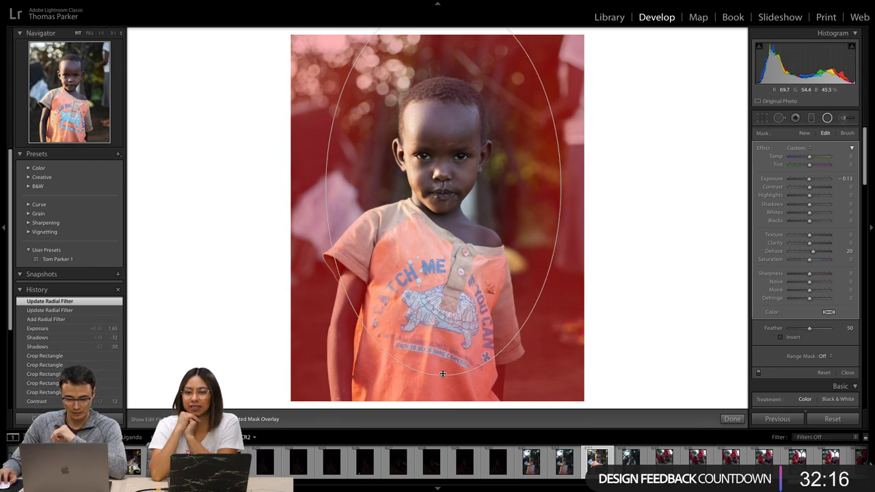
drag(443, 373, 448, 357)
drag(442, 176, 441, 166)
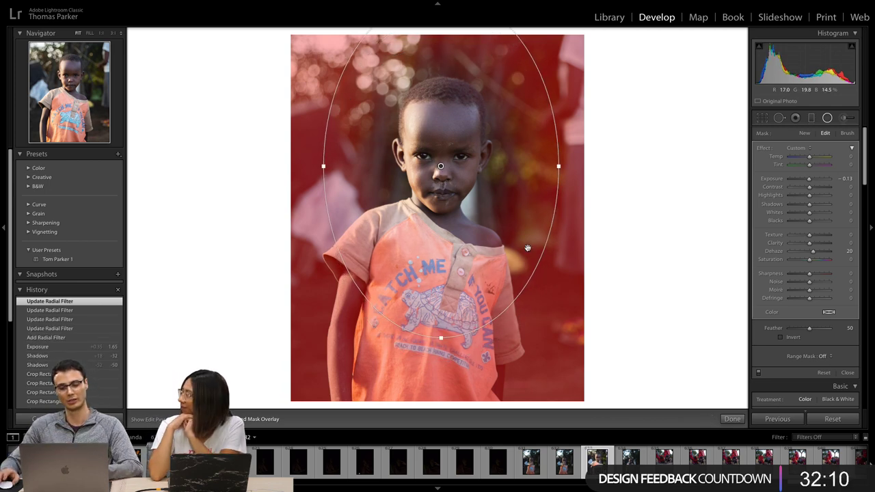
click(730, 419)
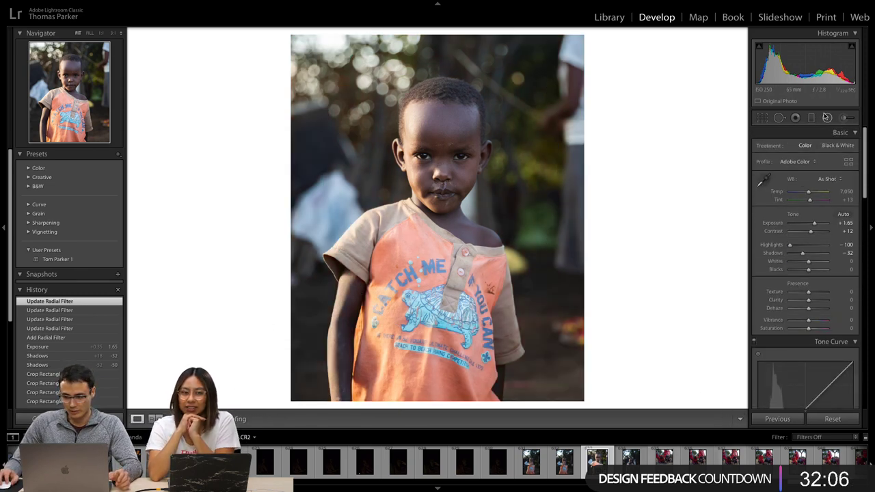
Select the existing radial filter pin on the boy's face for editing.
click(845, 118)
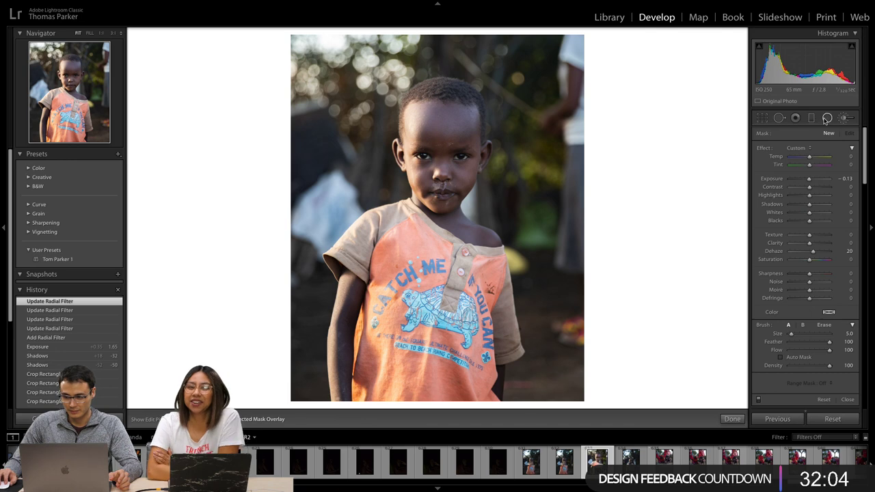
click(828, 119)
click(441, 166)
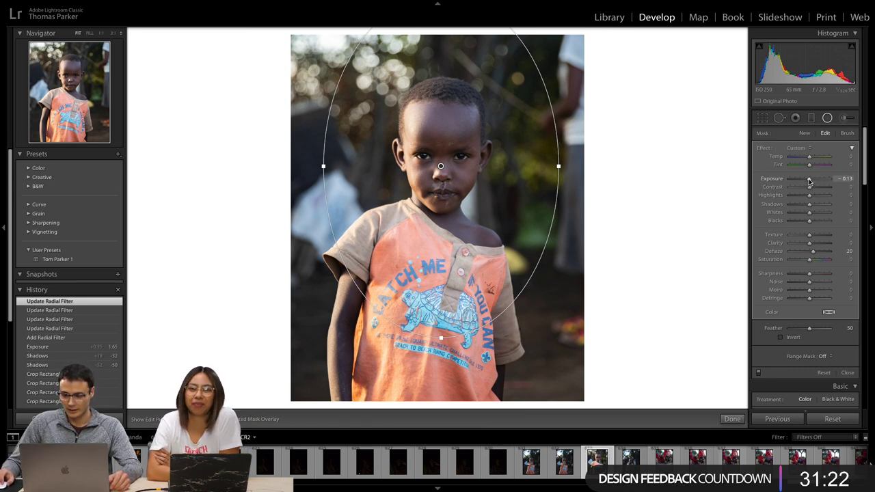
Set the radial filter's Exposure to -0.36 and Whites to -60, then finish editing.
drag(810, 181, 805, 180)
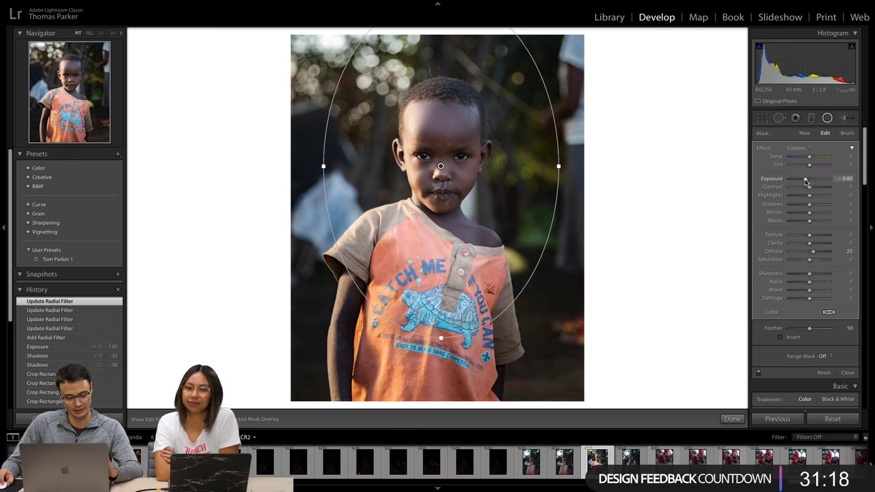
drag(805, 181, 807, 182)
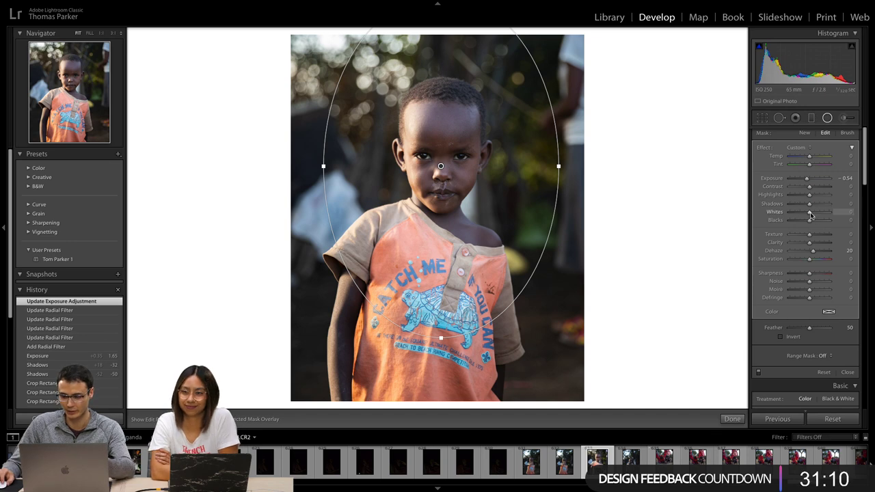
drag(810, 213, 797, 217)
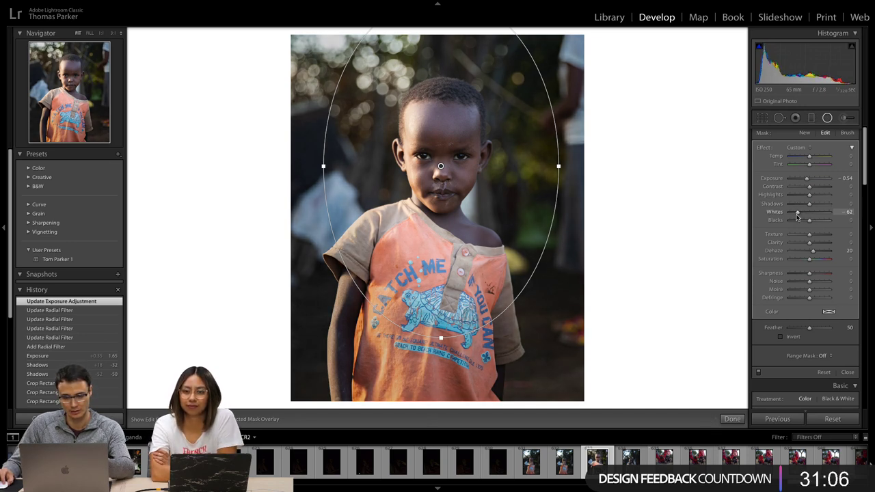
drag(798, 218, 798, 218)
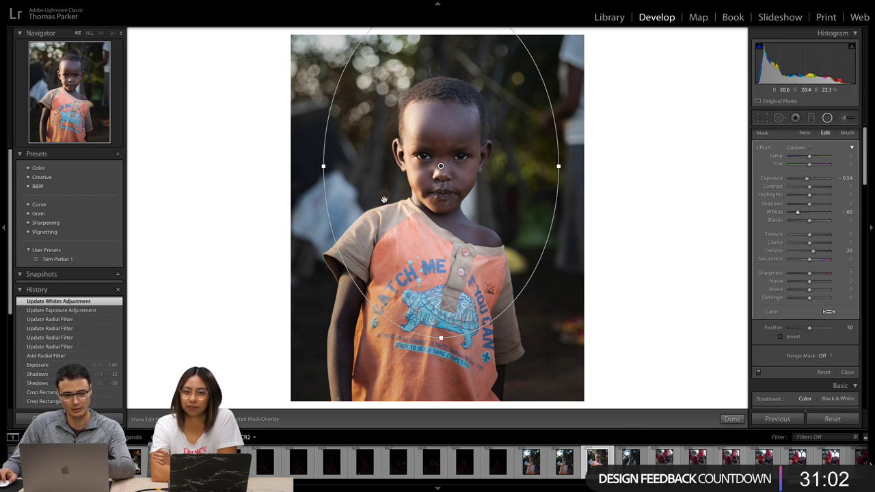
drag(806, 179, 808, 180)
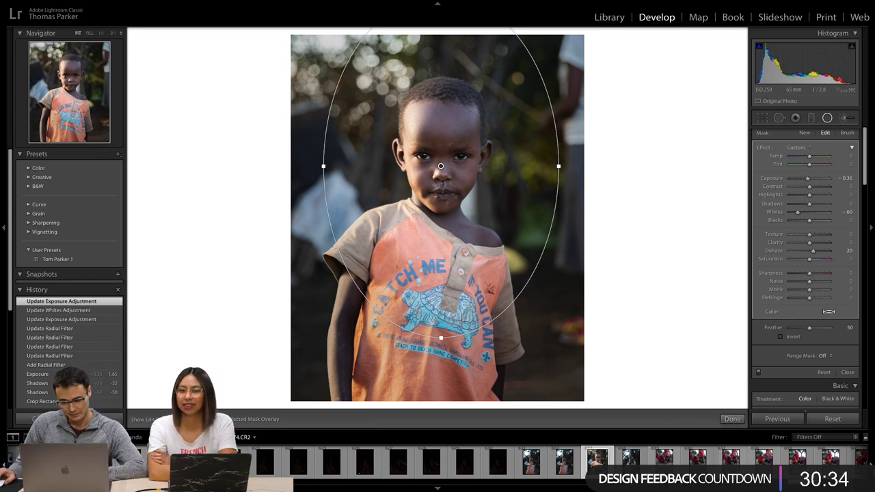
click(730, 420)
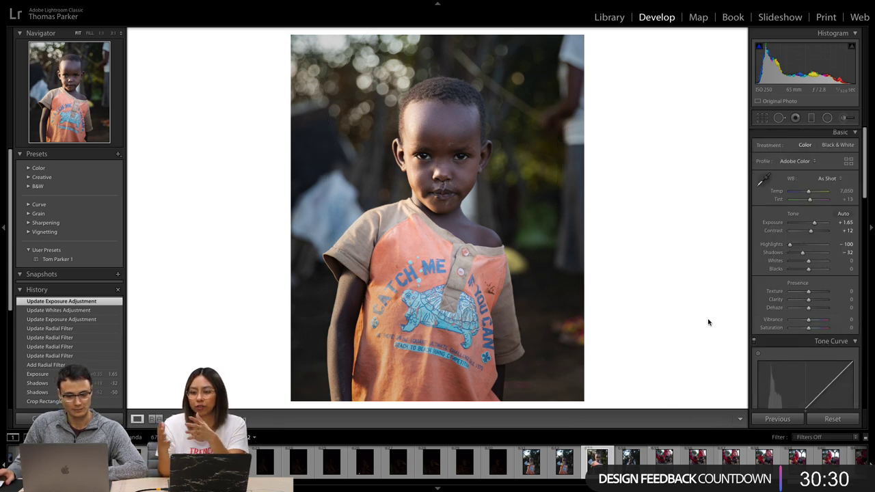
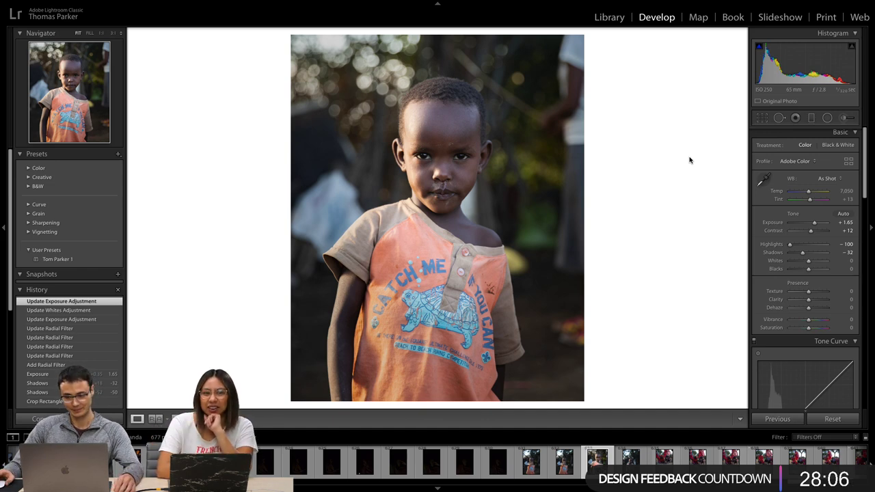
In the Basic panel, set Clarity to -5, Dehaze +2, Vibrance +3 and Saturation +3.
scroll(807, 273, down, 1)
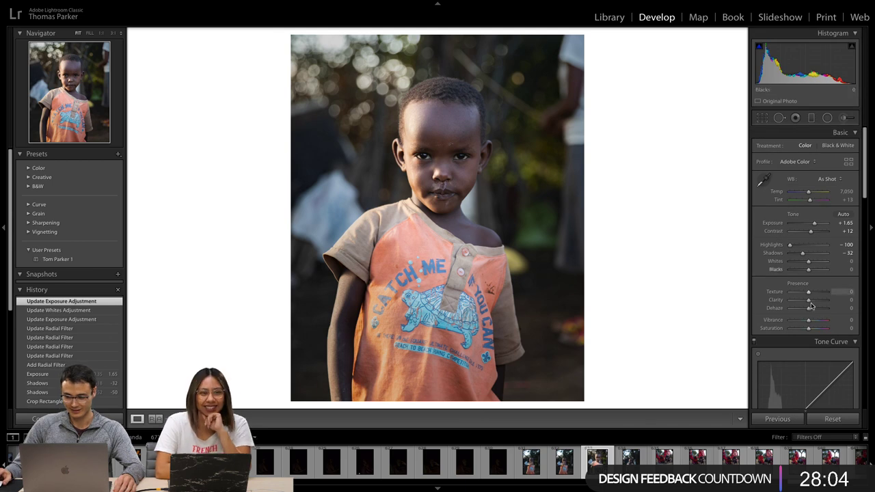
mouse_move(809, 301)
mouse_down()
mouse_move(801, 303)
mouse_move(809, 304)
mouse_up()
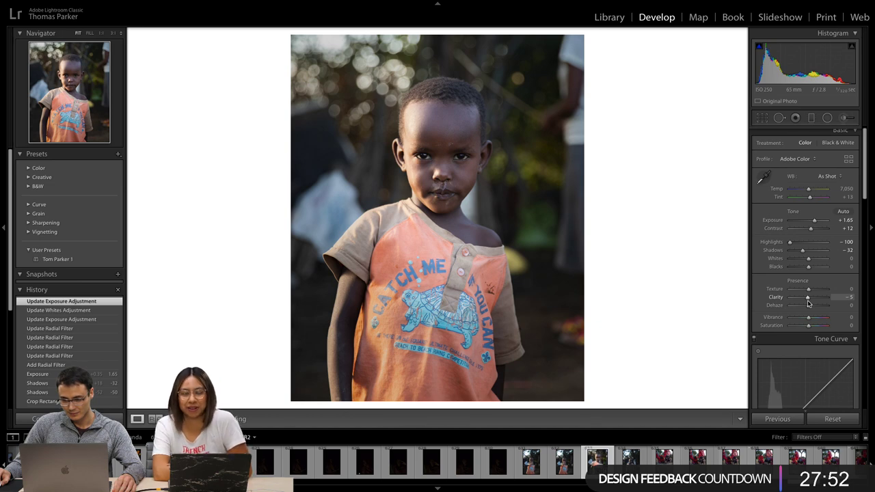
drag(807, 302, 808, 301)
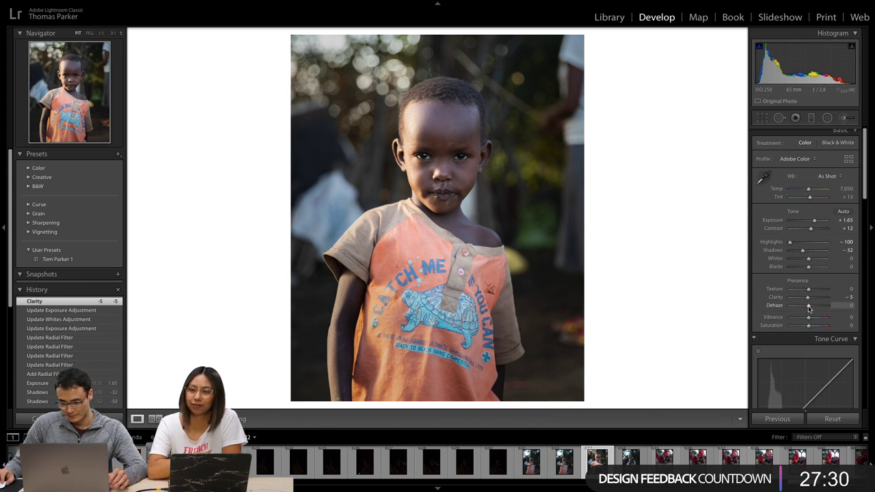
drag(808, 309, 809, 310)
scroll(801, 303, down, 2)
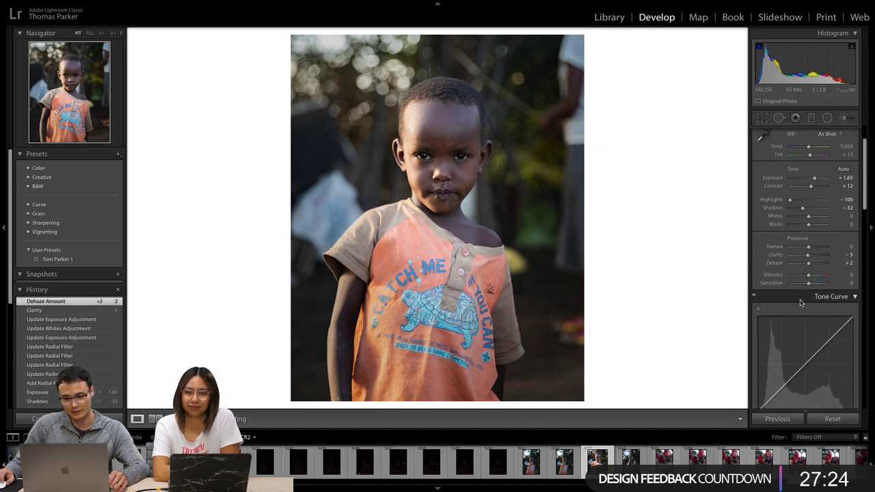
drag(811, 278, 809, 283)
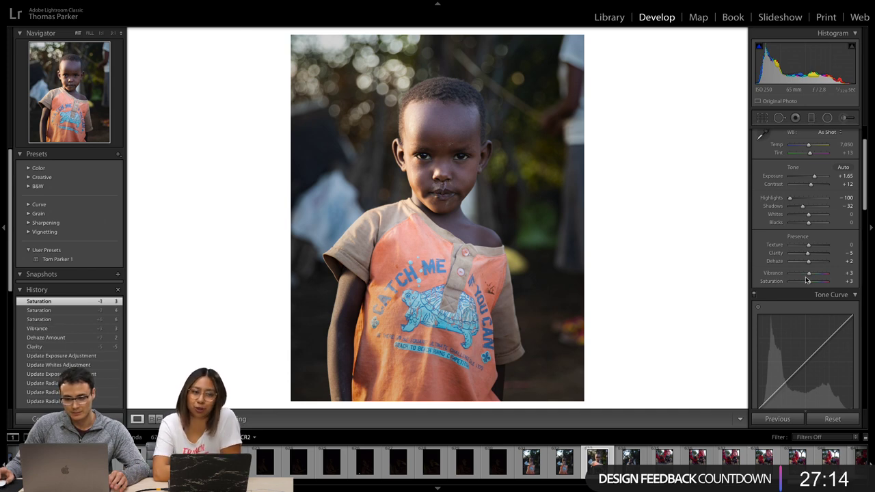
Push HSL Green luminance up to +40, then ease it back to +27.
scroll(808, 280, down, 10)
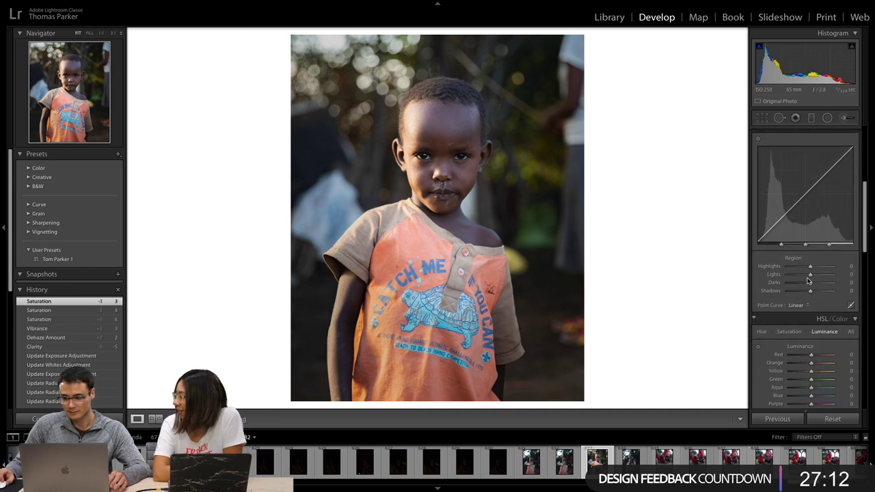
scroll(808, 280, down, 1)
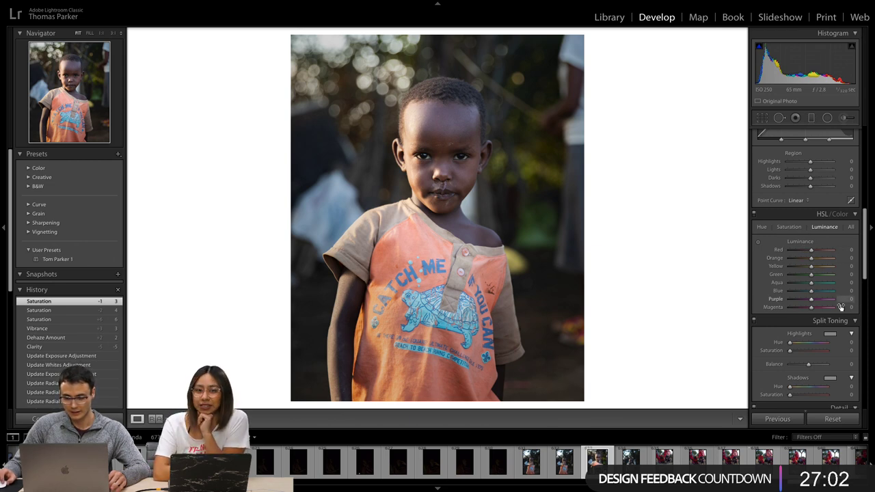
drag(812, 278, 820, 281)
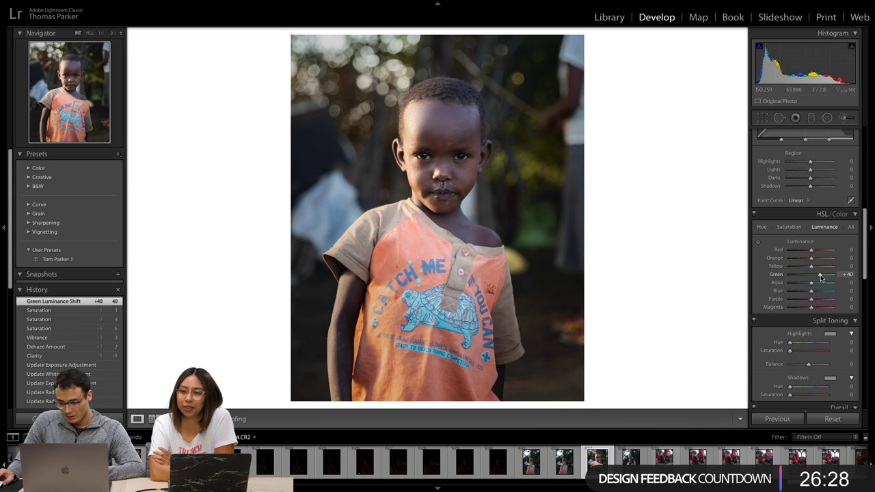
drag(822, 275, 818, 277)
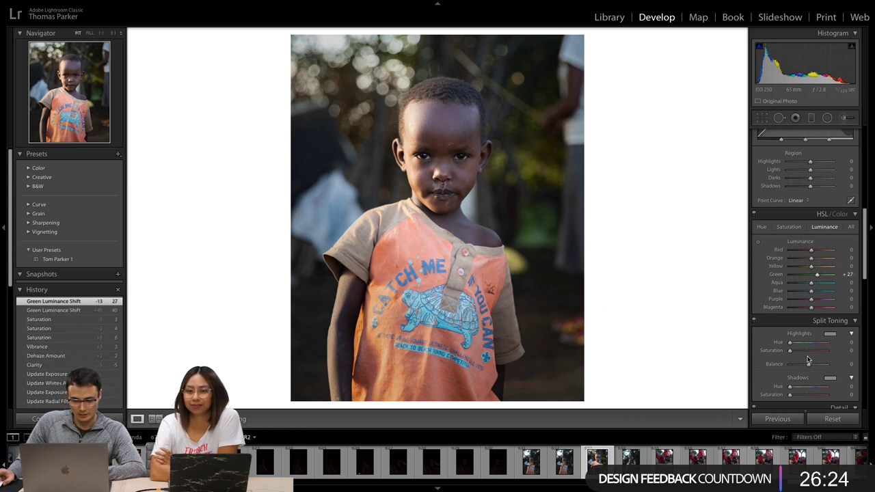
Set Split Toning highlights to hue 19, saturation 9 and shadows to hue 45, saturation 13.
scroll(807, 352, down, 4)
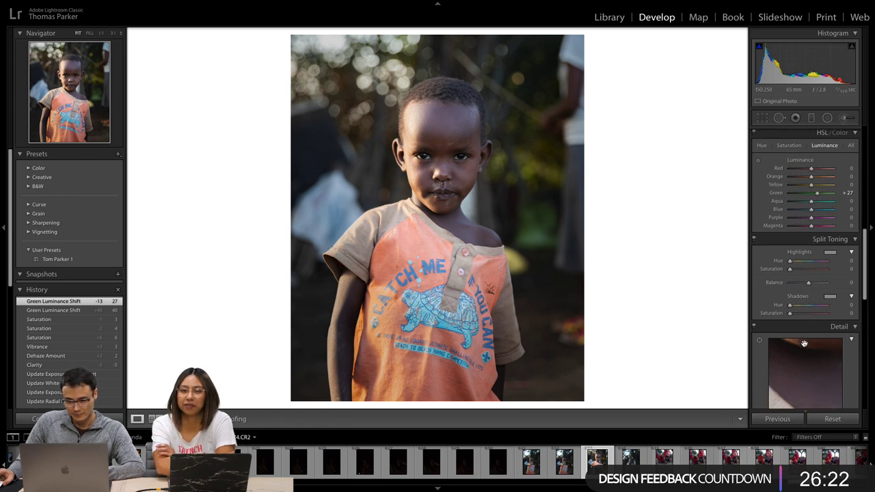
scroll(813, 281, down, 1)
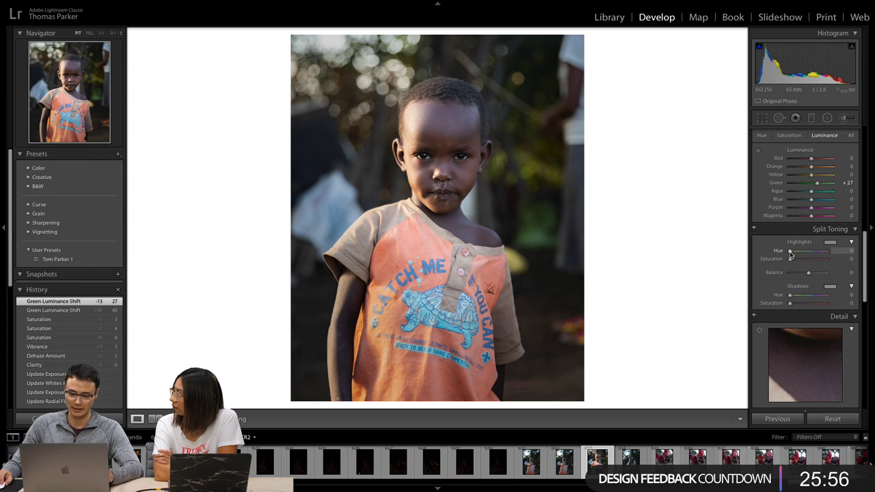
mouse_move(791, 252)
mouse_down()
mouse_move(812, 261)
mouse_move(793, 268)
mouse_up()
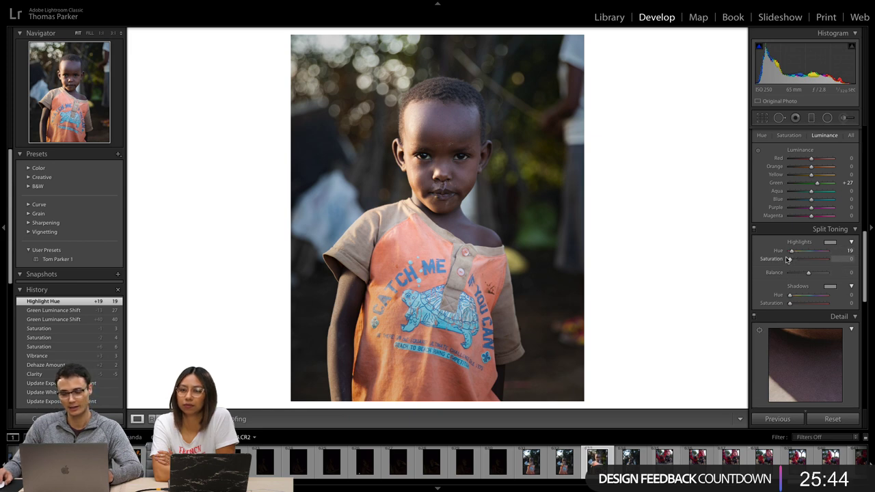
drag(790, 261, 793, 261)
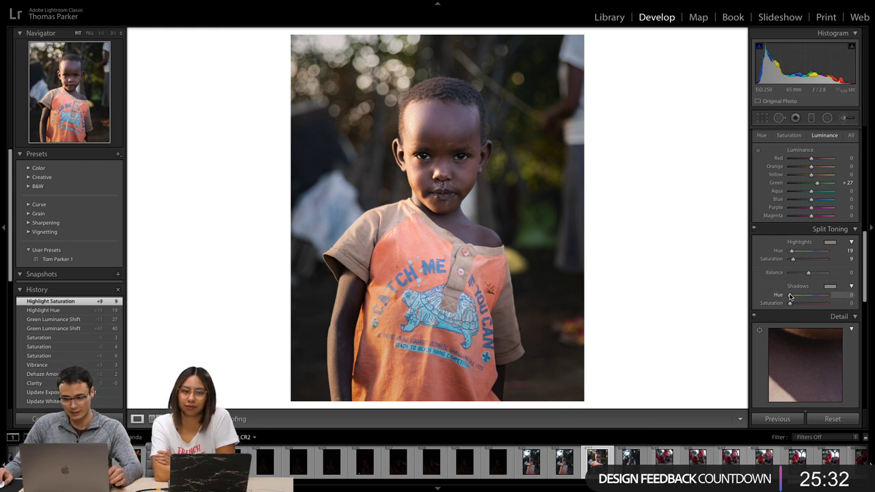
drag(790, 297, 796, 305)
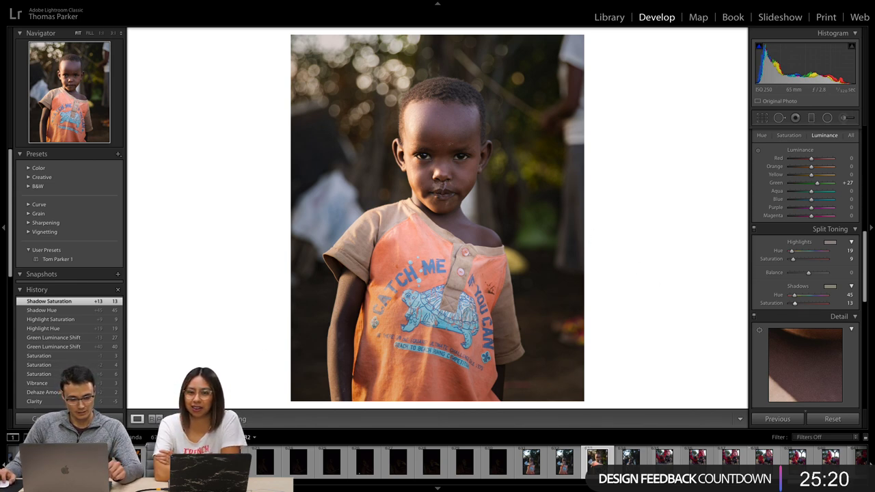
key(y)
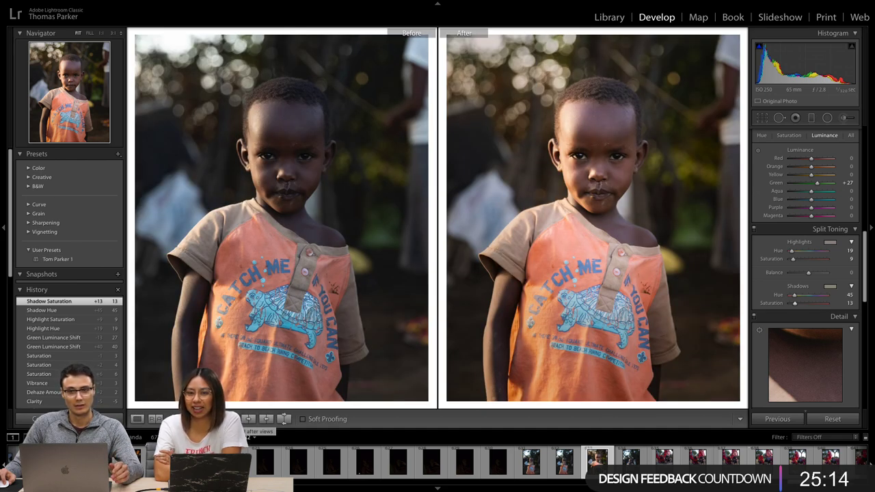
key(shift+y)
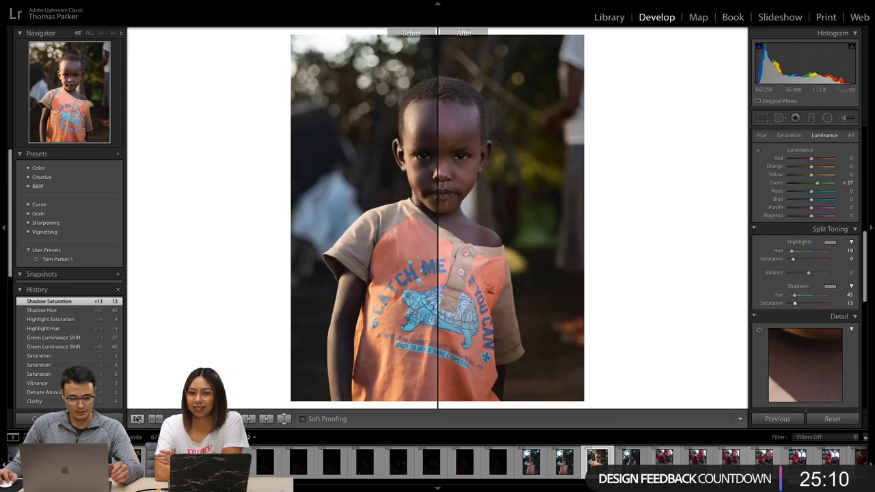
click(137, 419)
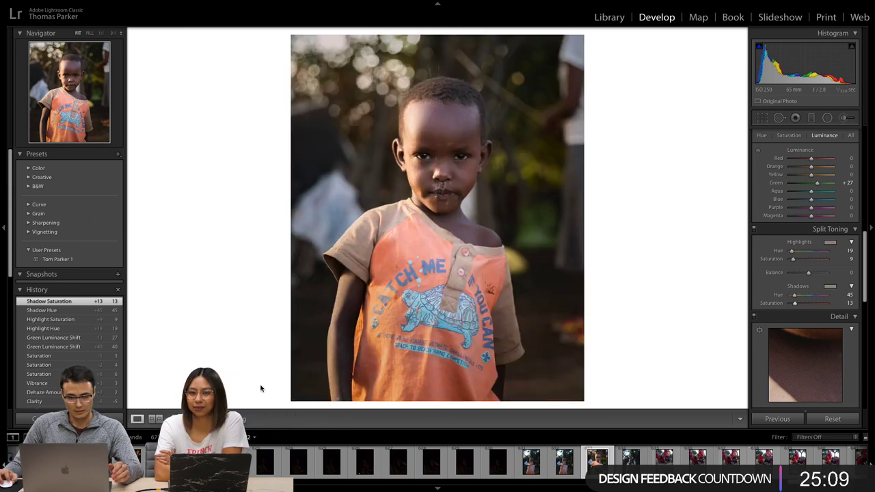
Add a diagonal graduated filter over the upper-left background with Exposure -0.15 and Dehaze +20.
click(795, 118)
drag(376, 62, 438, 123)
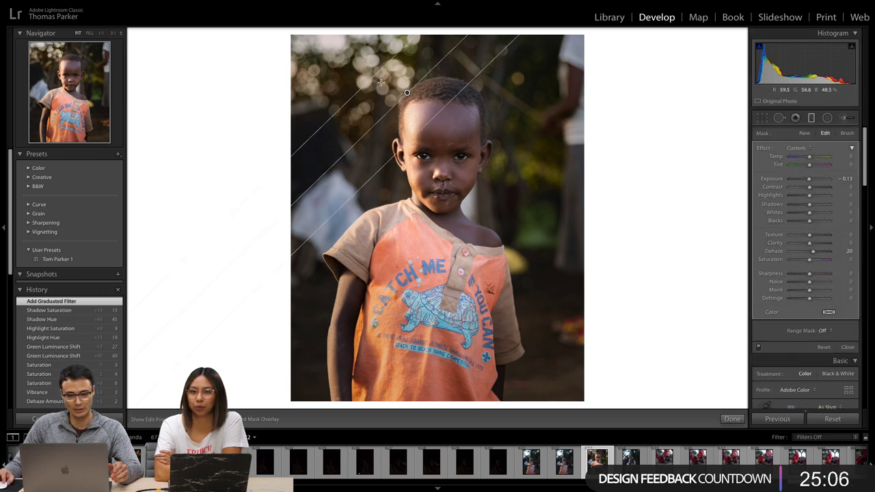
drag(372, 77, 363, 68)
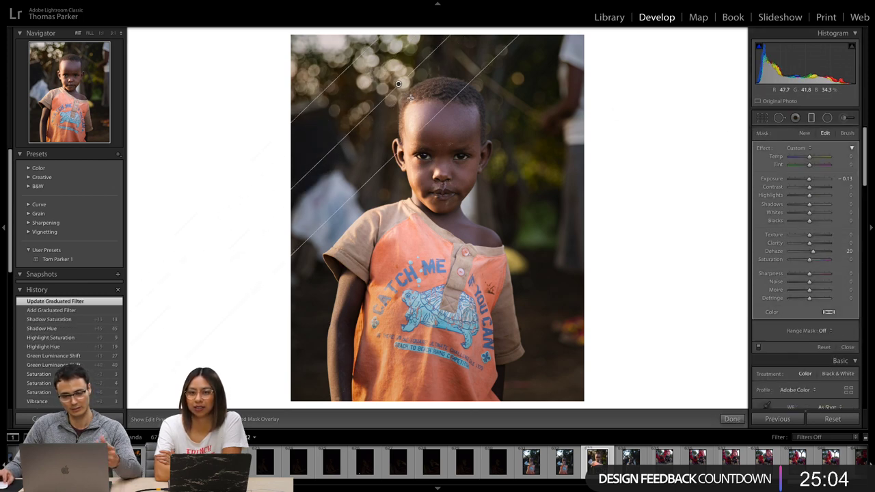
click(809, 179)
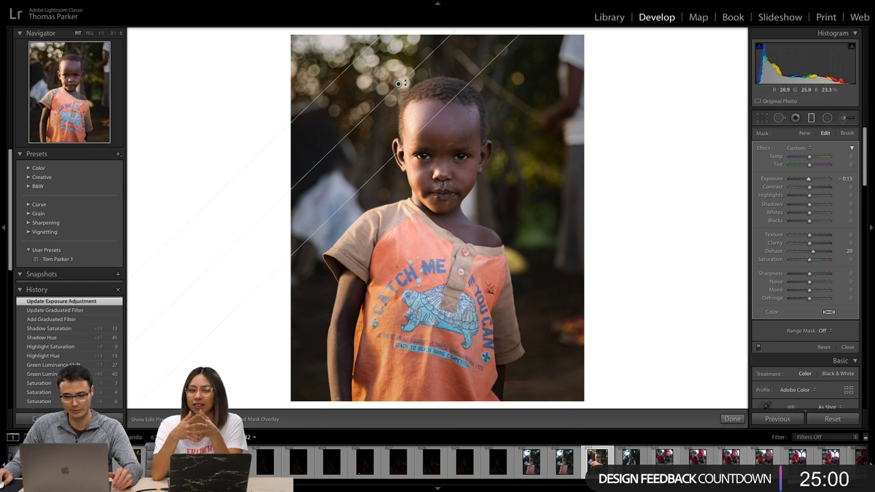
drag(442, 46, 460, 56)
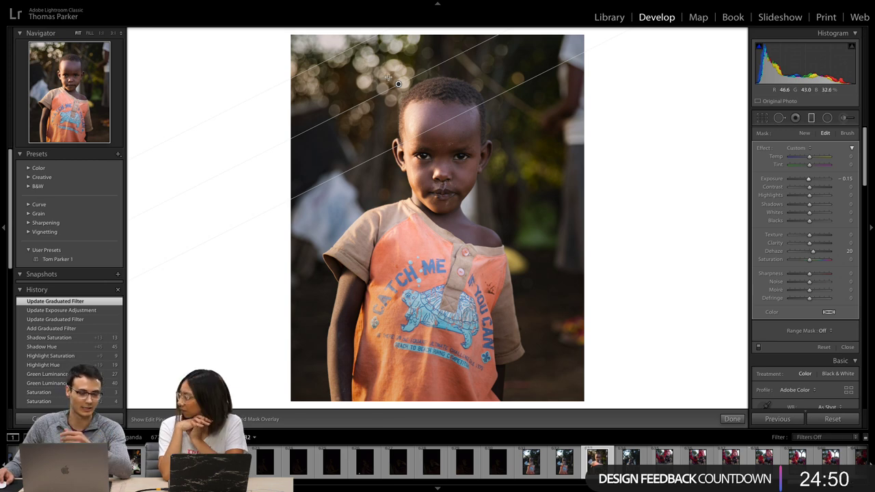
click(729, 420)
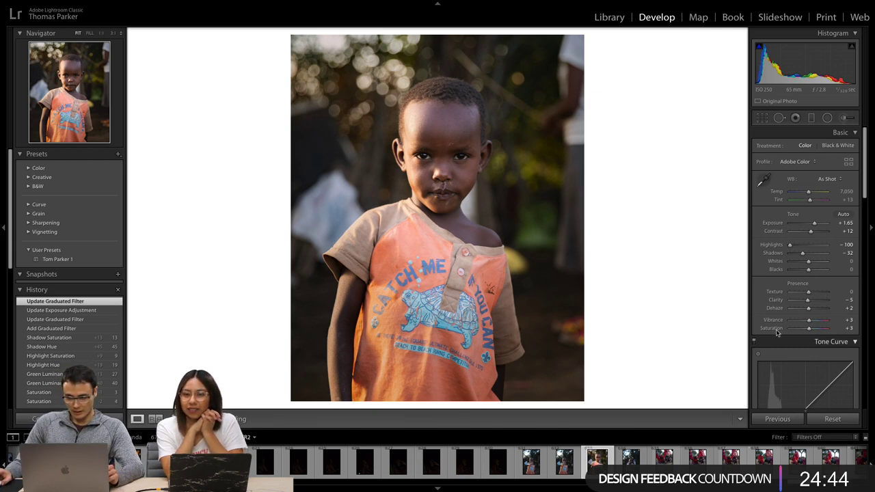
Zoom to 1:1 on the face, set Sharpening Amount 85 and Luminance noise reduction 12, then return to Fit.
scroll(811, 308, down, 5)
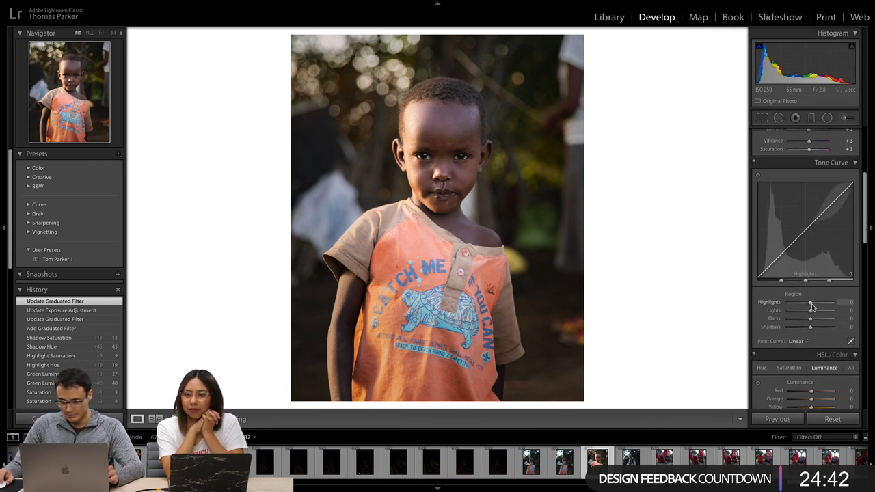
scroll(812, 308, down, 10)
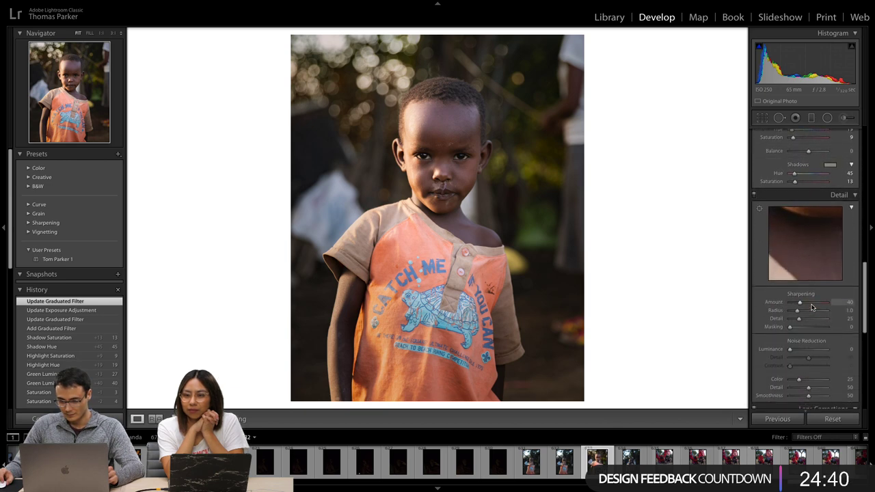
scroll(812, 308, down, 5)
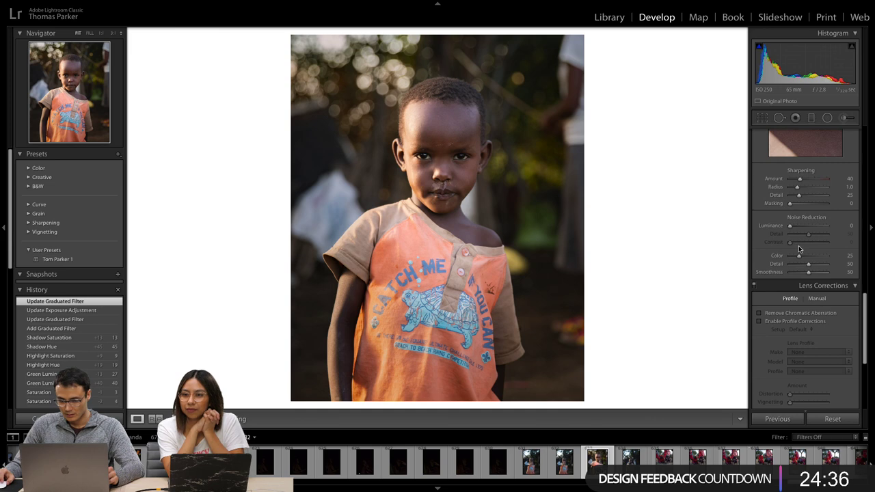
scroll(799, 248, up, 1)
click(441, 135)
drag(557, 255, 501, 289)
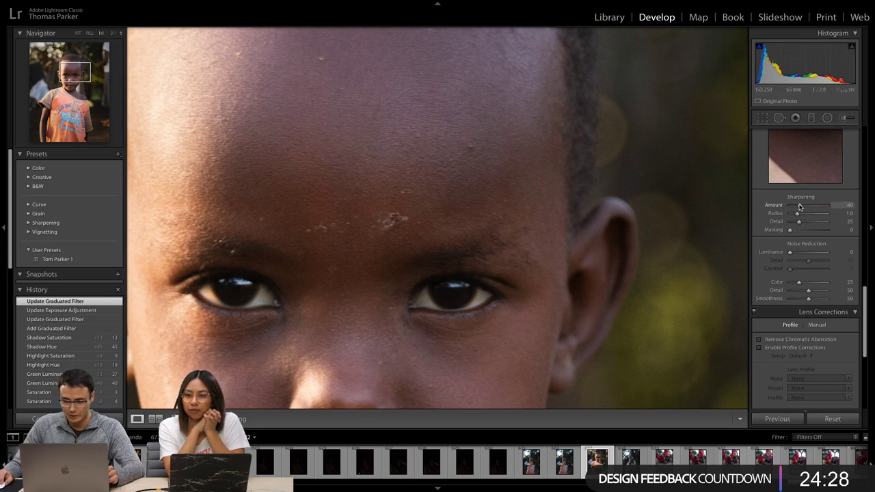
drag(800, 207, 810, 208)
drag(790, 252, 795, 255)
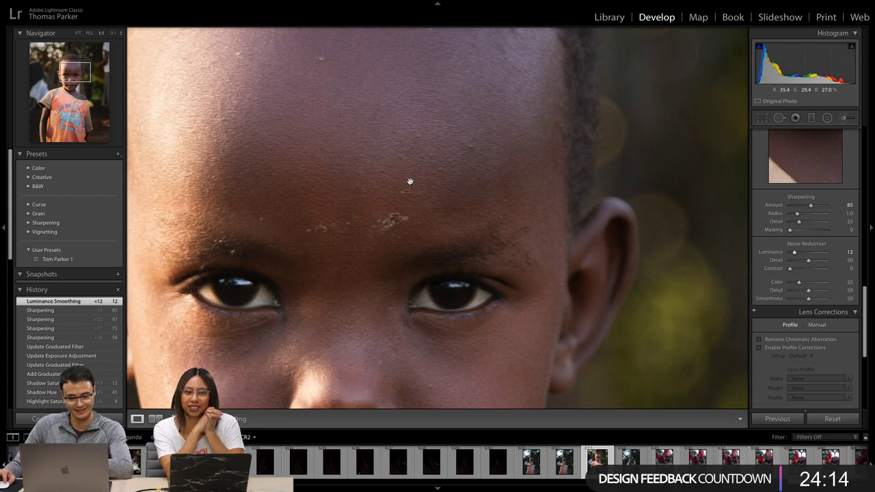
click(347, 165)
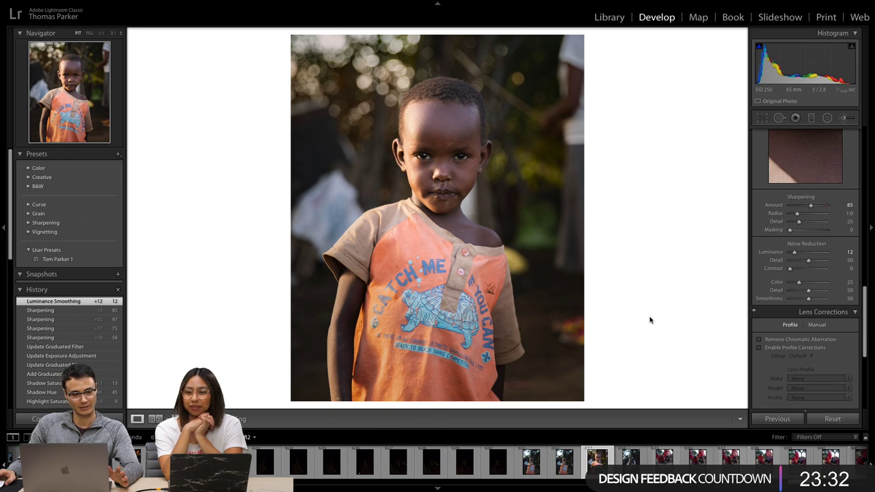
Paint a brightening adjustment-brush stroke on the boy's forehead.
click(846, 118)
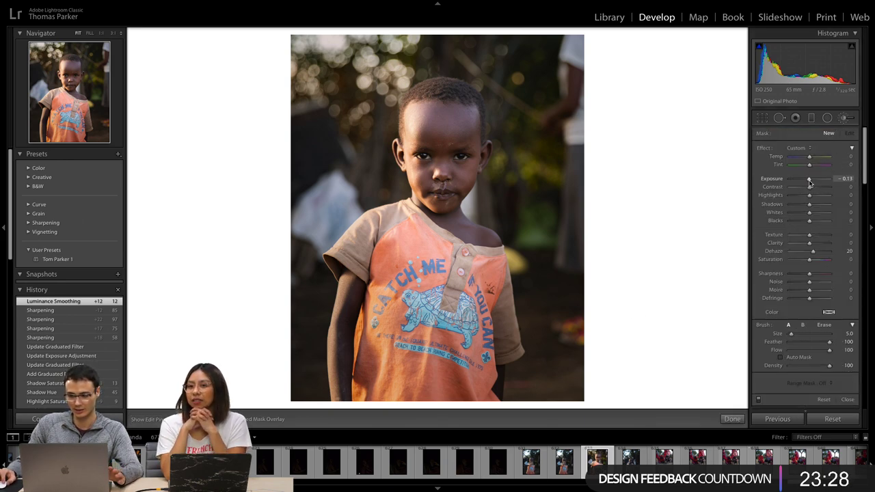
drag(810, 180, 811, 182)
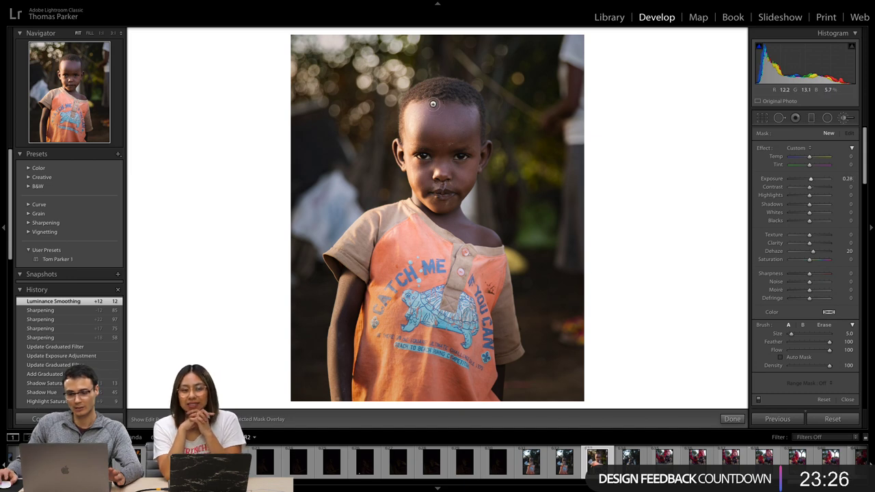
scroll(446, 147, up, 3)
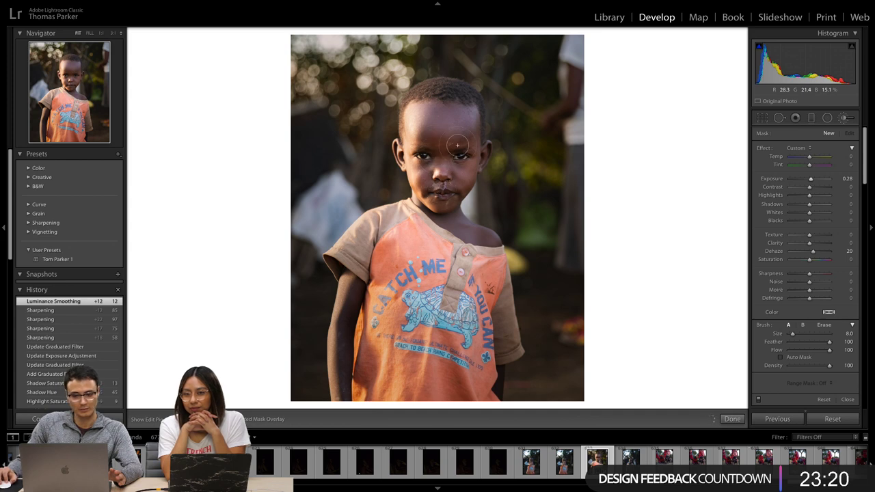
click(462, 126)
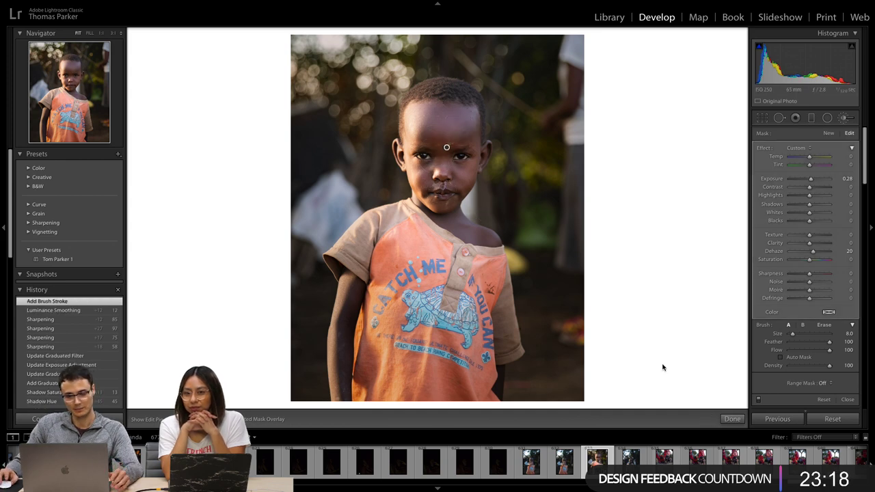
Give the brushed area Contrast 2, Clarity 4 and Dehaze 7, then finish the mask.
click(811, 189)
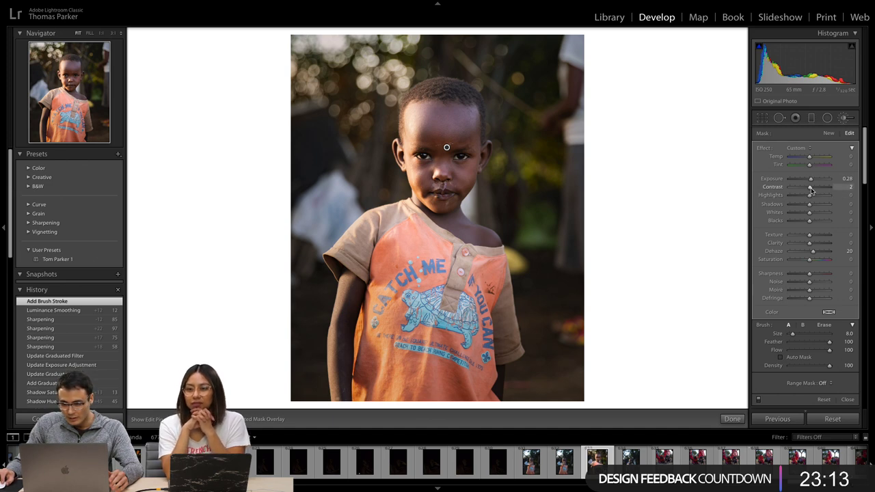
click(811, 243)
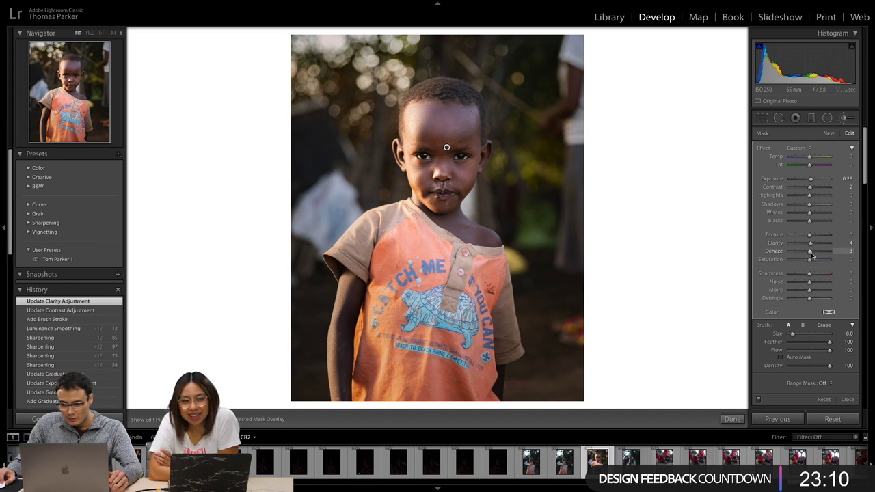
drag(811, 253, 813, 254)
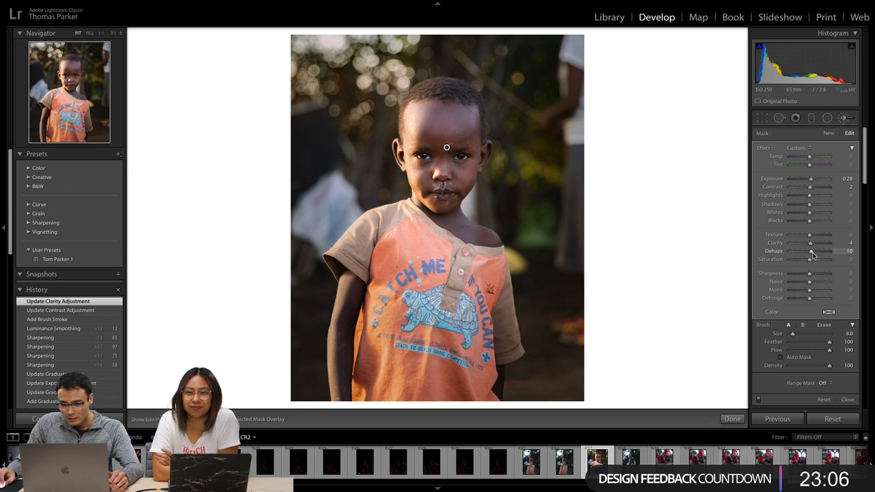
drag(813, 254, 814, 257)
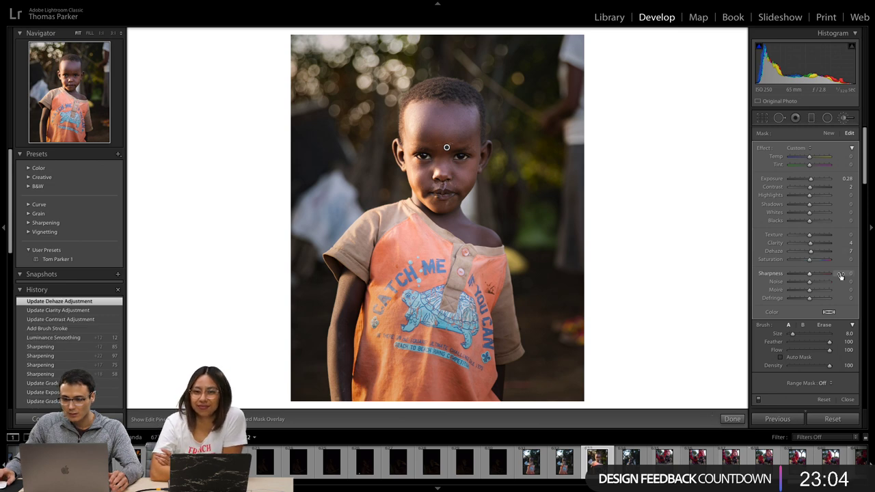
click(732, 419)
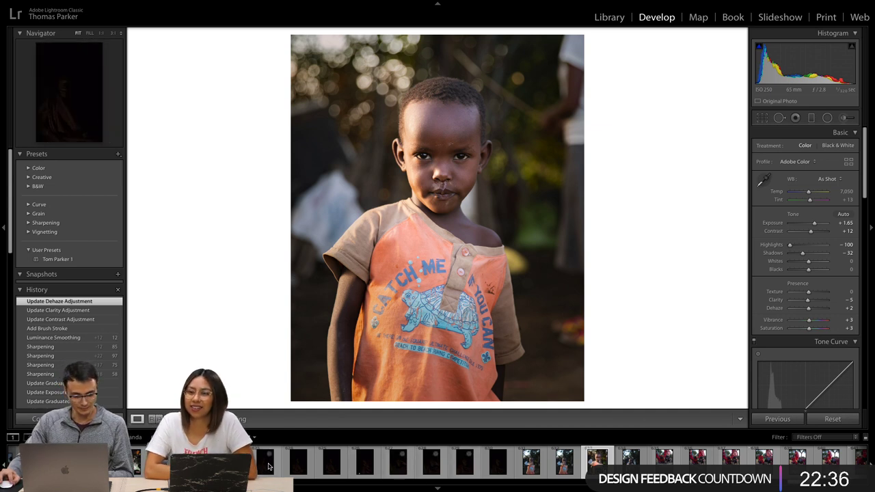
Scroll the filmstrip and load the vertical lone-acacia-with-giraffe savanna photo in Develop.
scroll(270, 468, down, 5)
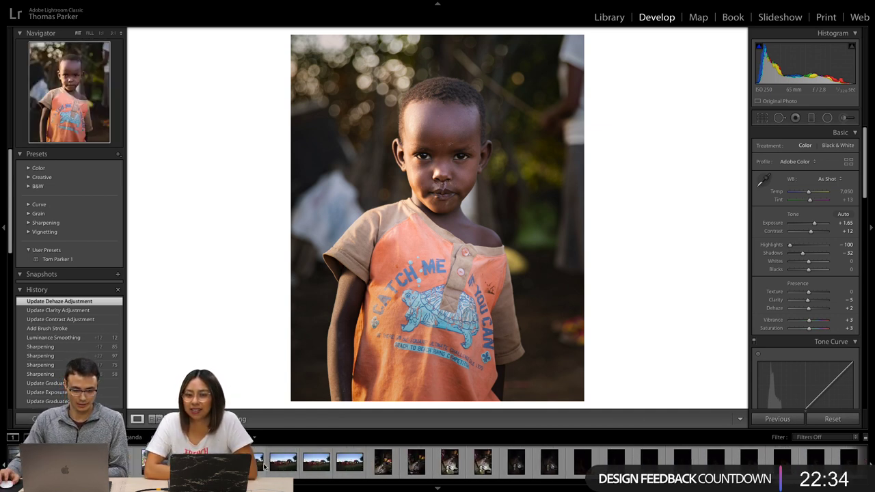
scroll(264, 467, down, 5)
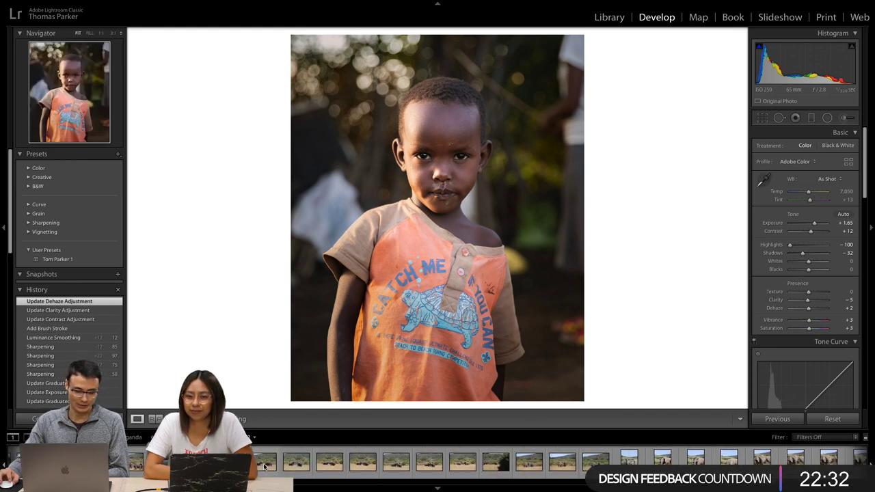
scroll(264, 467, down, 5)
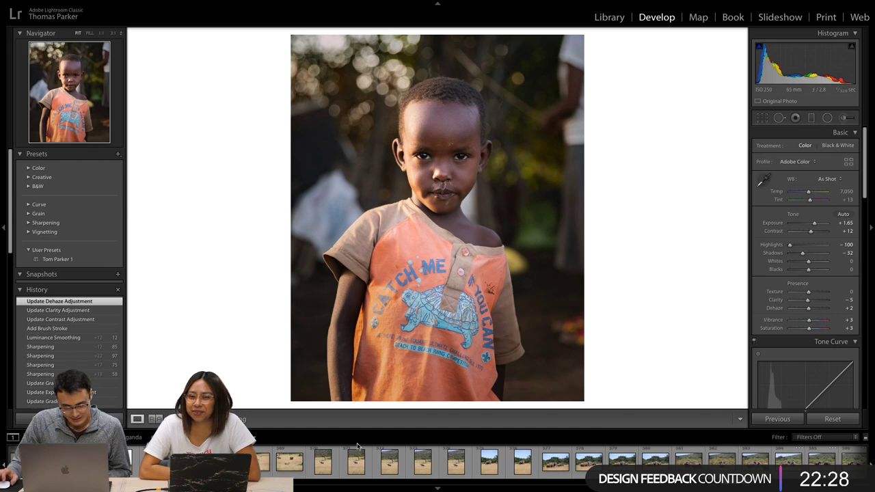
scroll(296, 462, down, 5)
scroll(296, 462, down, 8)
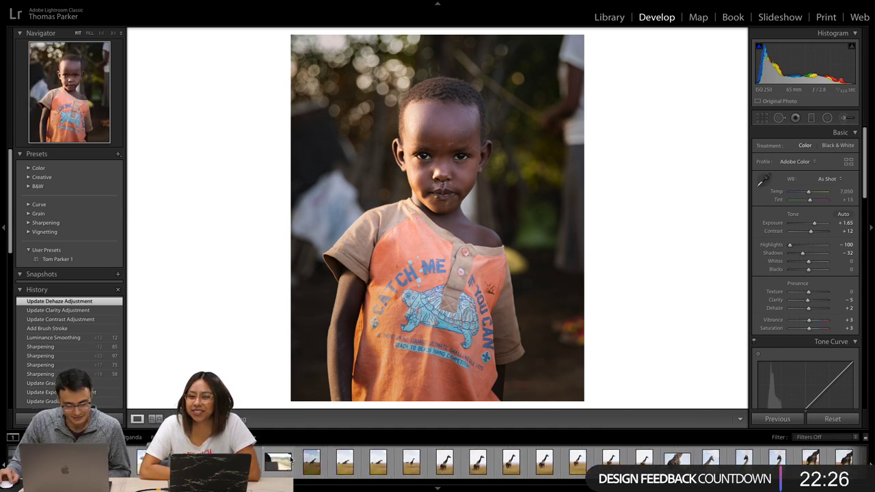
scroll(300, 461, down, 5)
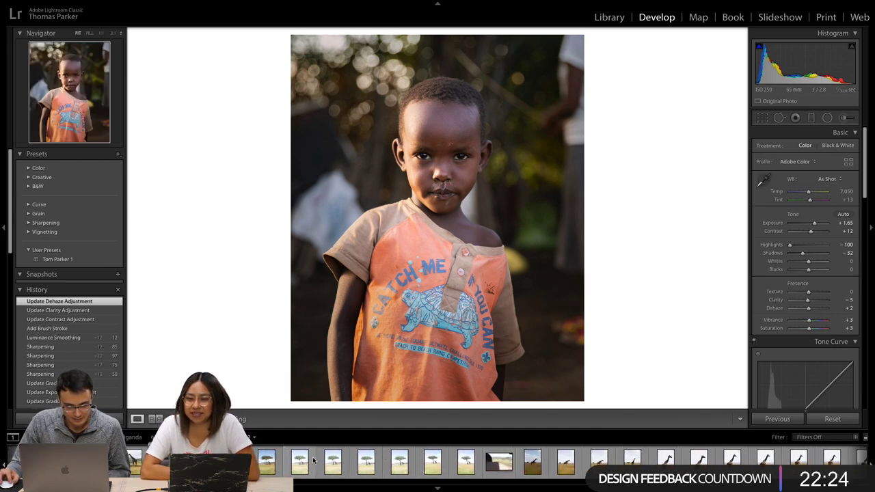
click(357, 464)
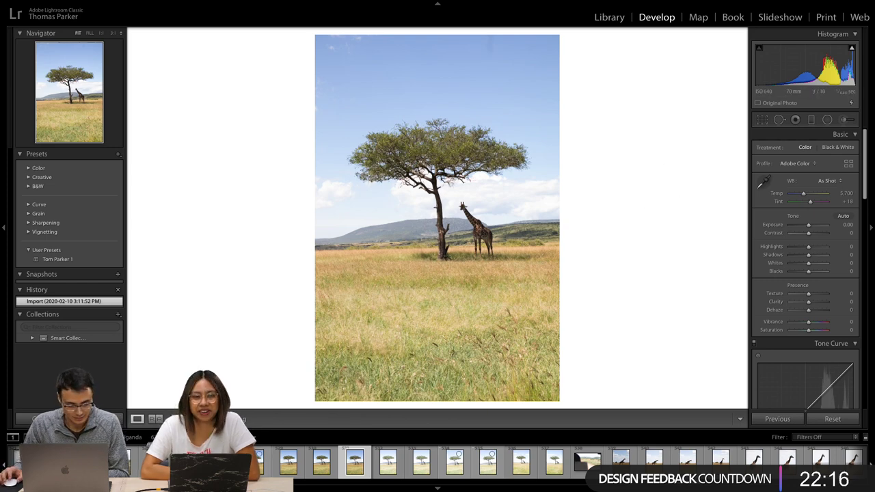
scroll(438, 463, up, 3)
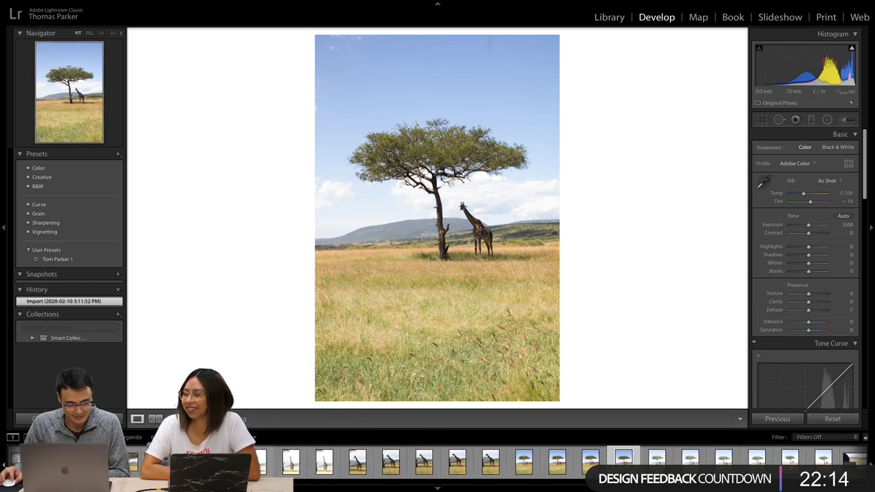
scroll(437, 464, up, 2)
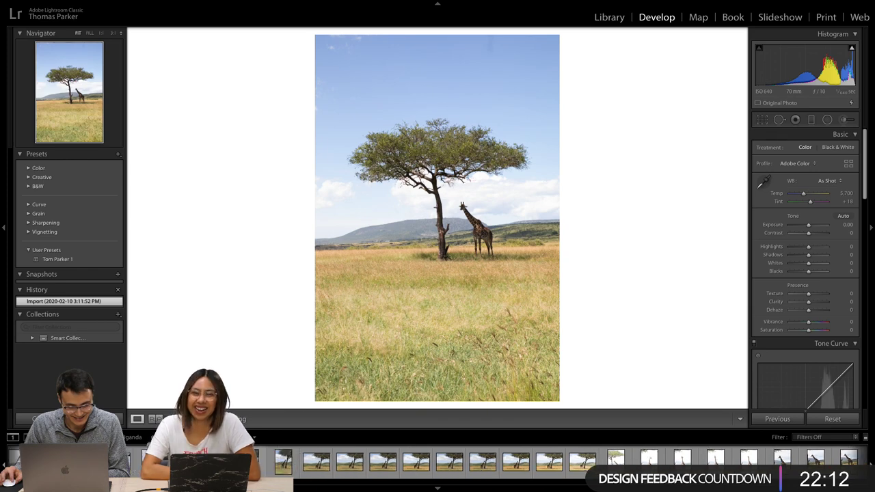
scroll(438, 464, up, 2)
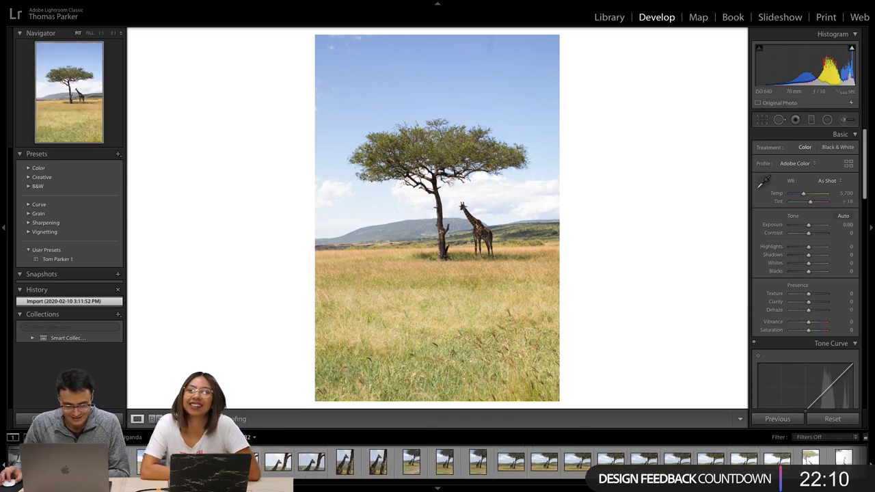
scroll(437, 463, up, 3)
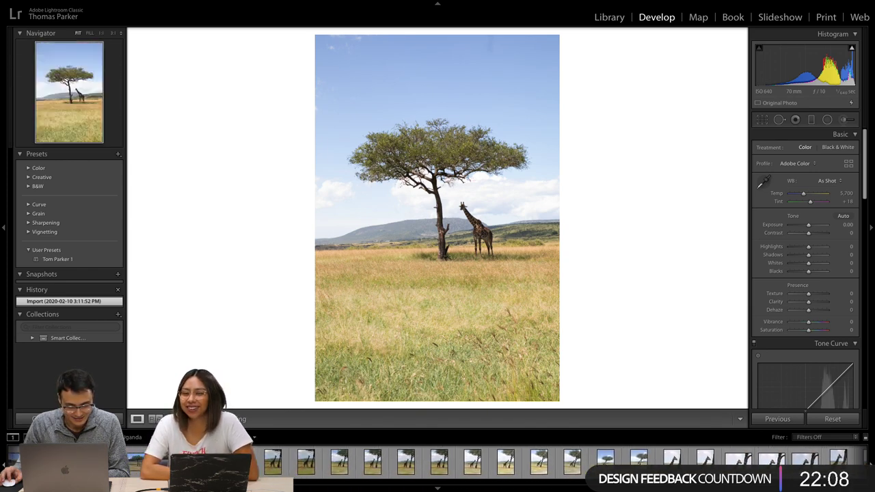
scroll(437, 464, up, 1)
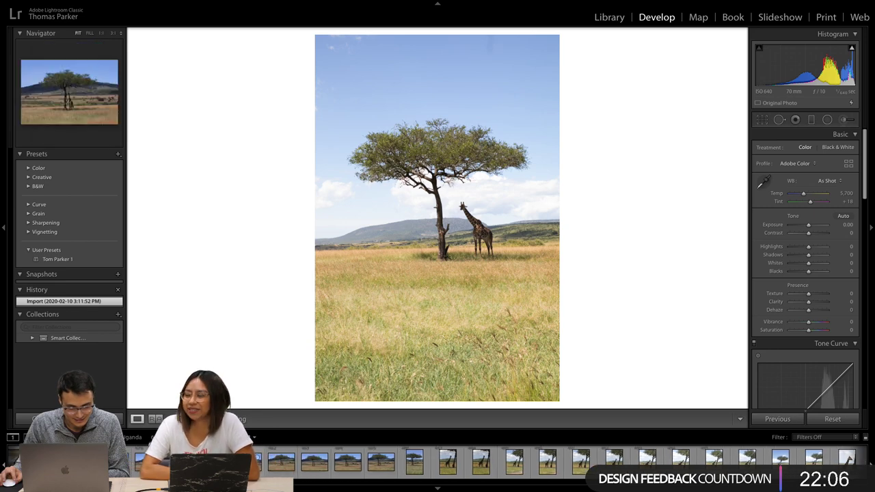
scroll(438, 464, up, 1)
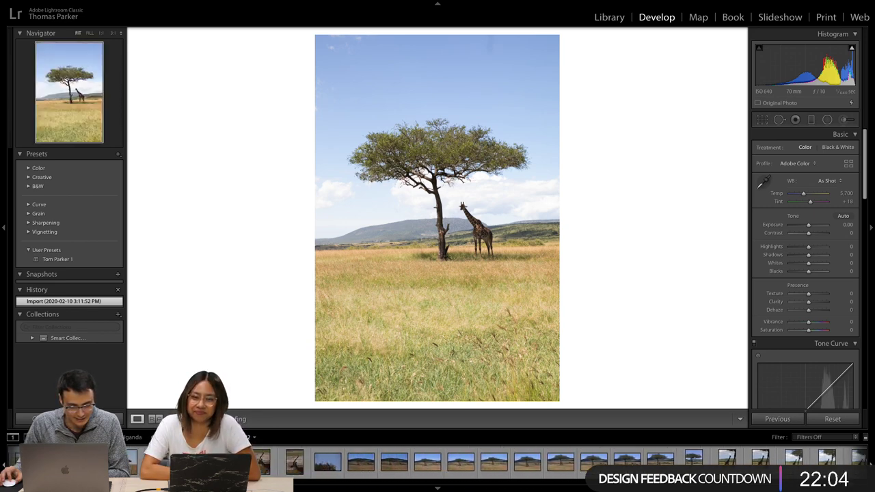
scroll(438, 464, down, 5)
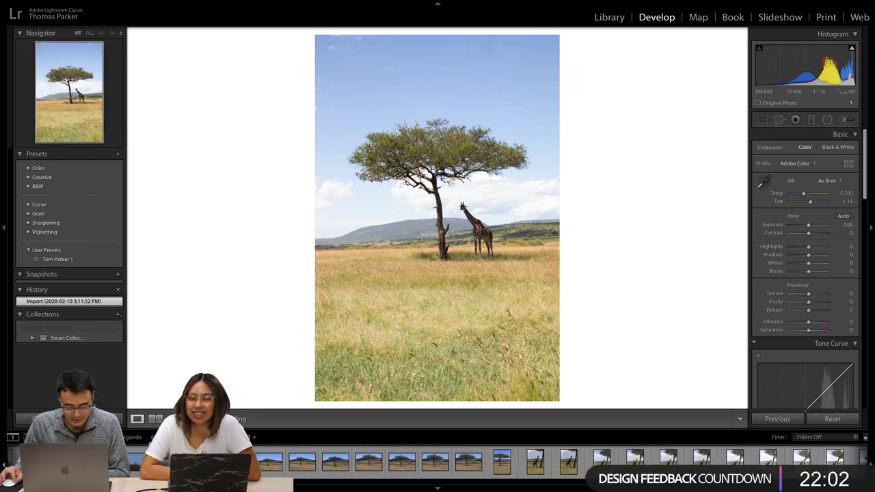
scroll(438, 463, down, 3)
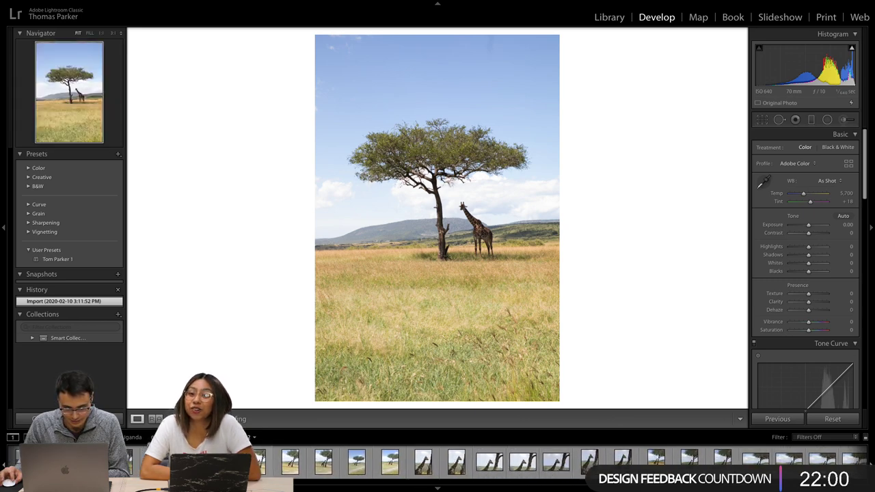
scroll(438, 464, down, 4)
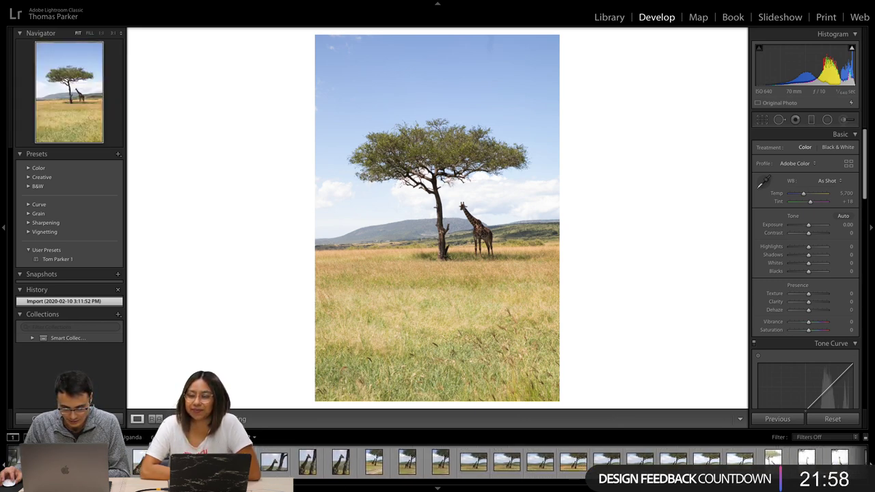
scroll(438, 463, down, 2)
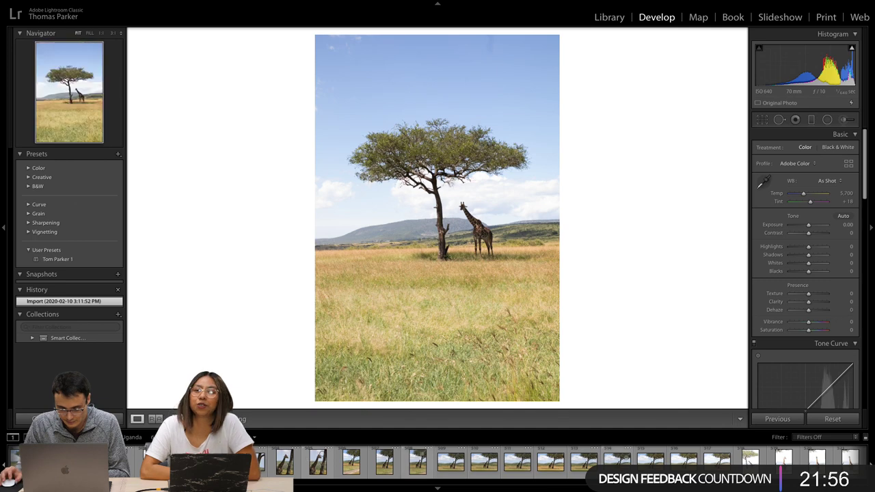
Load the wide giraffe-beside-the-tree photo and flip it horizontally via Transform > Flip Horizontal.
click(715, 460)
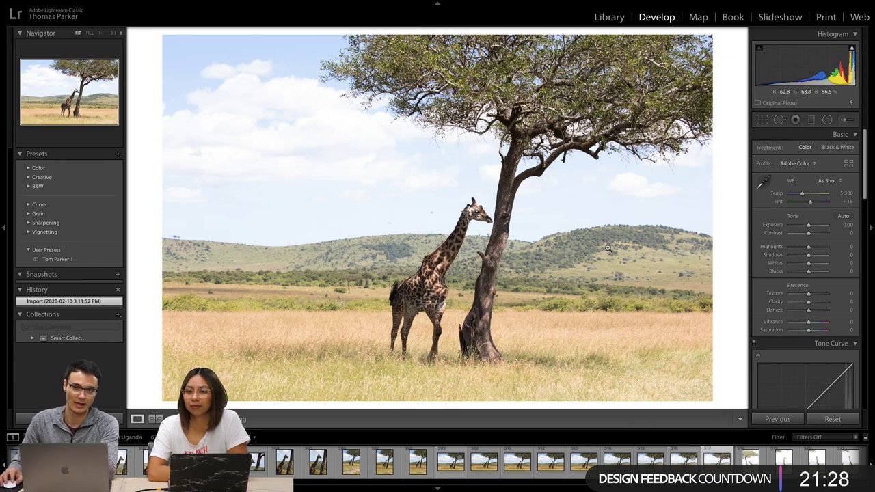
right_click(385, 226)
mouse_move(469, 420)
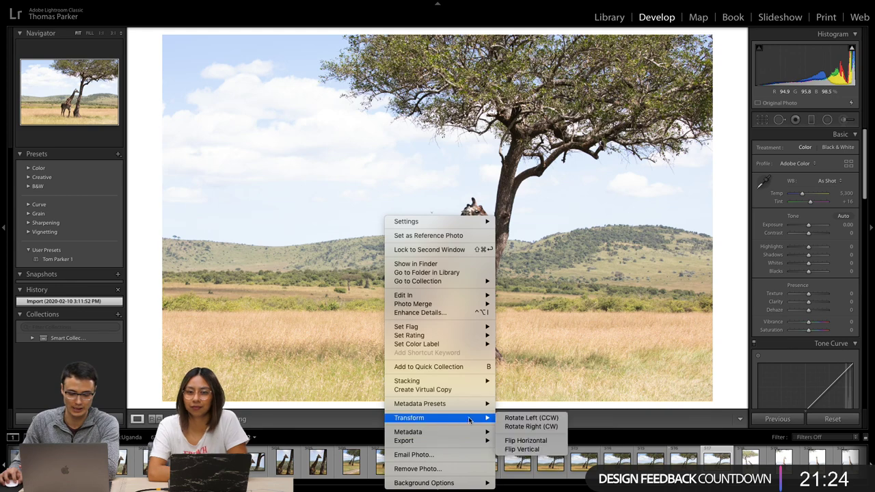
click(548, 444)
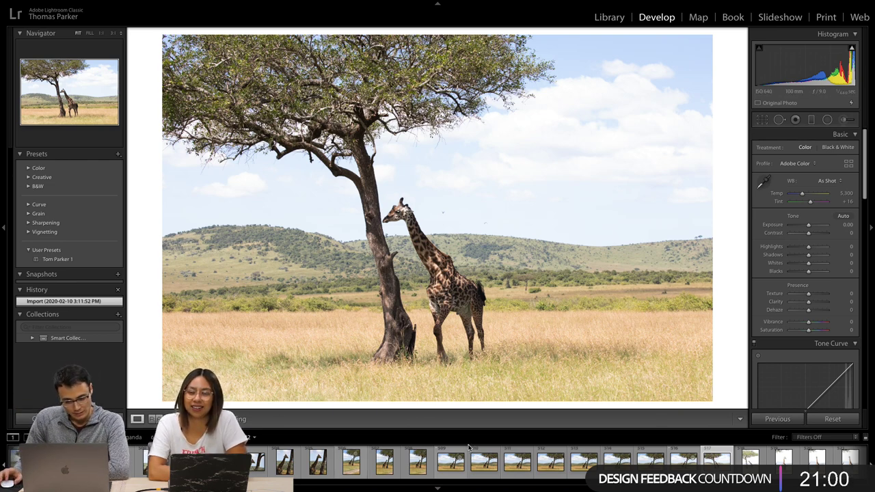
Browse the vertical giraffe thumbnails in the filmstrip, settling on the lone-acacia-and-giraffe shot.
scroll(506, 455, down, 5)
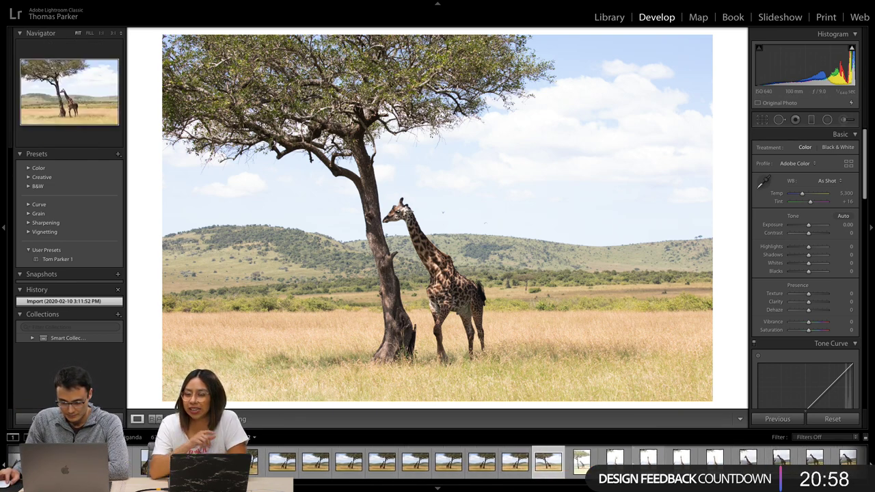
scroll(620, 460, down, 5)
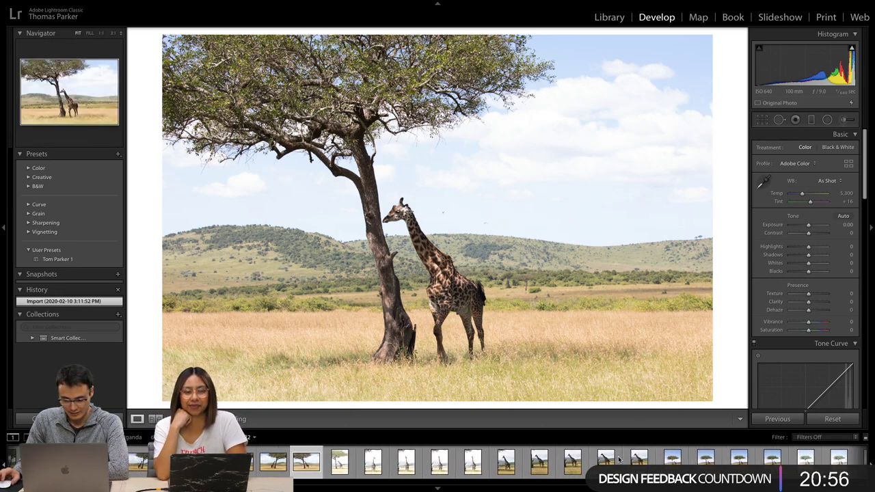
scroll(620, 460, down, 4)
click(554, 468)
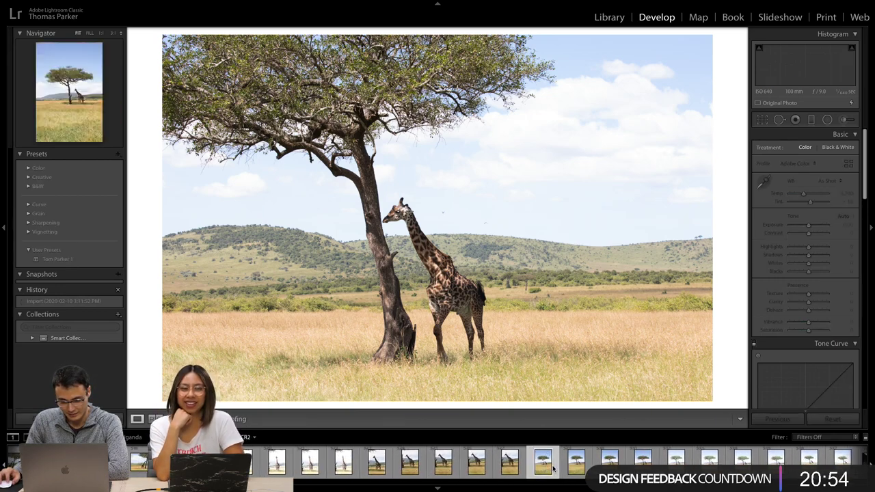
click(645, 465)
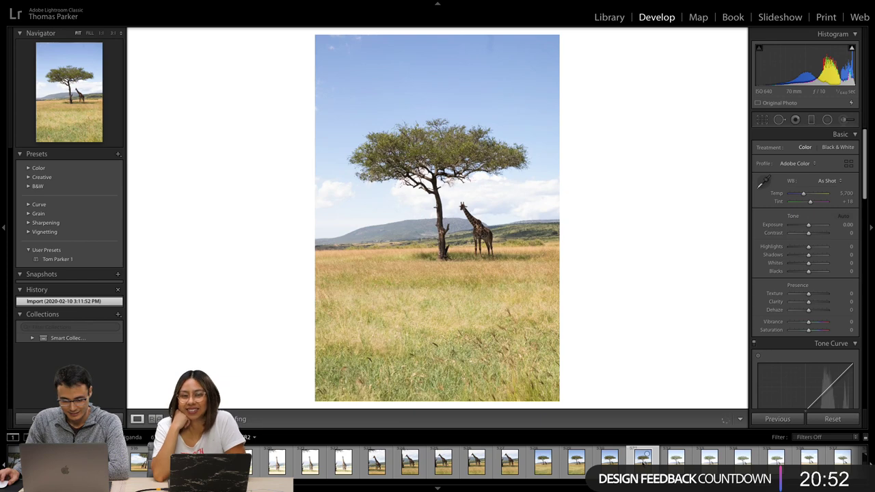
click(607, 457)
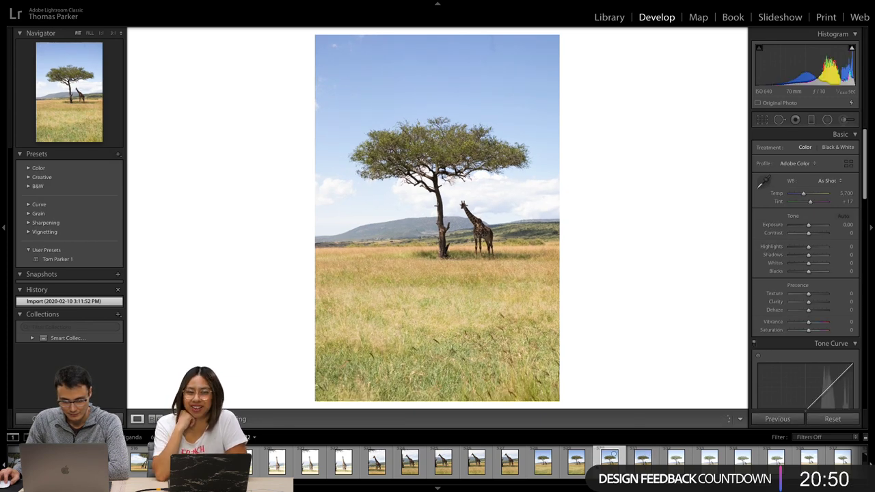
click(579, 466)
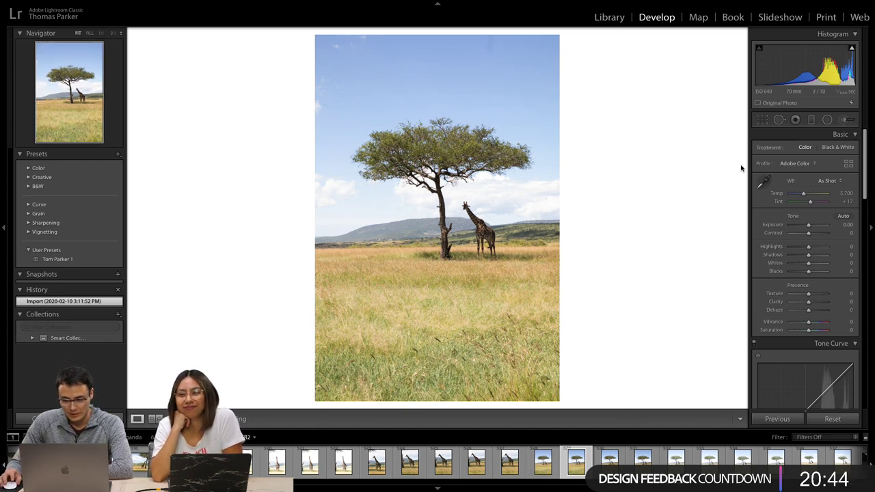
Set a 4 x 5 crop ratio and level the horizon with the Straighten tool to 0.57°.
click(764, 121)
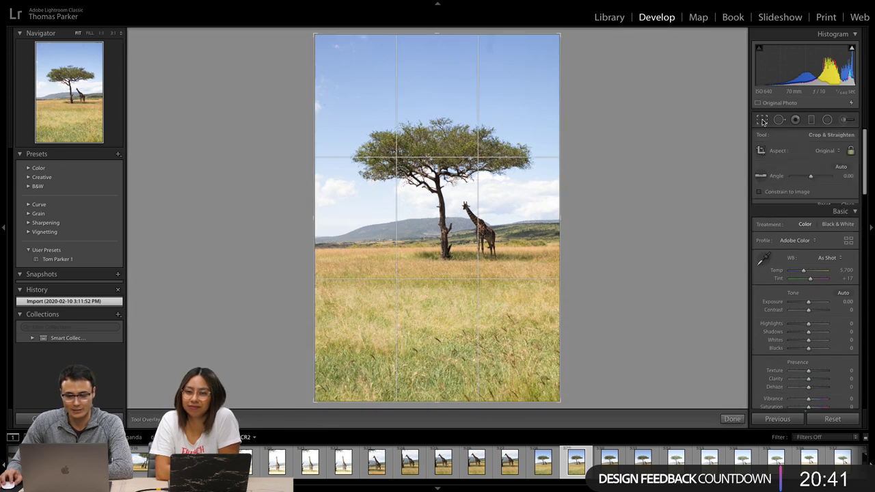
click(818, 150)
click(820, 175)
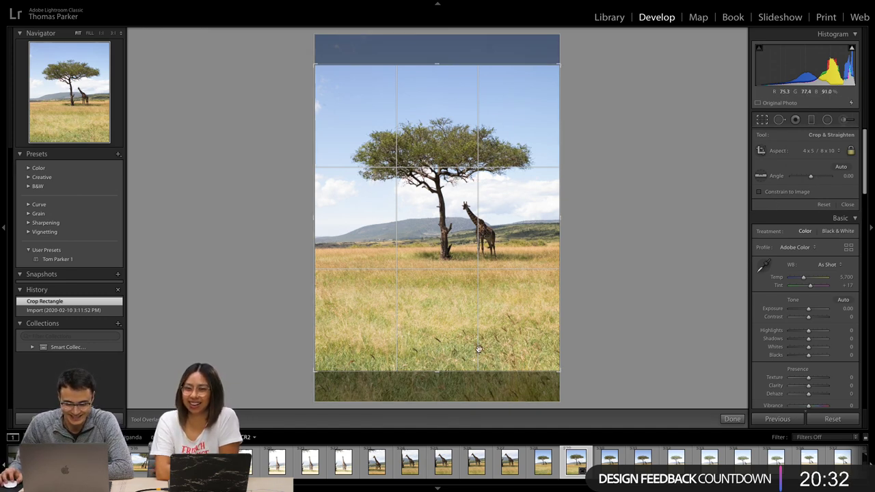
mouse_move(439, 371)
mouse_down()
mouse_move(441, 358)
mouse_move(455, 356)
mouse_move(455, 369)
mouse_up()
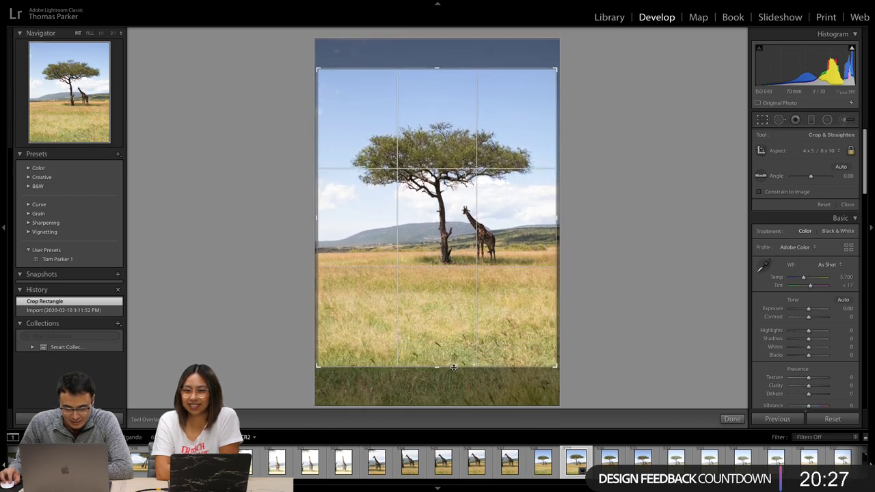
click(761, 176)
mouse_move(368, 254)
mouse_down()
mouse_move(328, 249)
mouse_move(513, 248)
mouse_up()
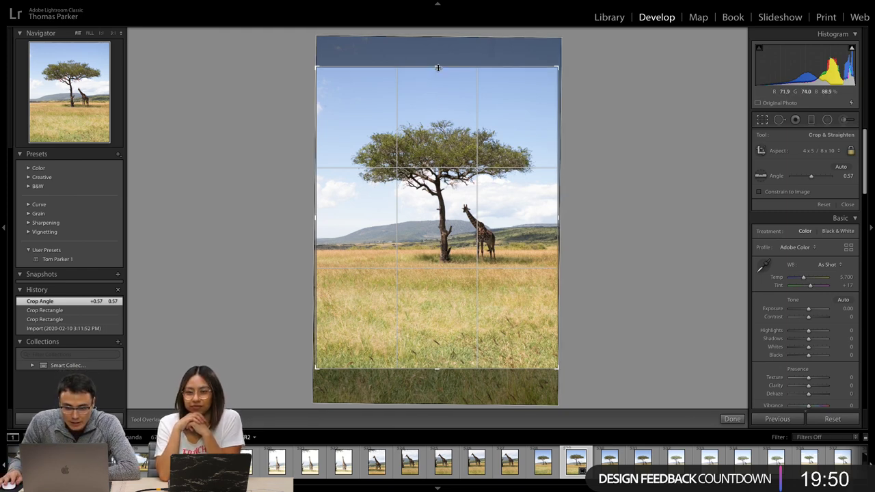
Tighten the crop's top and bottom edges around the tree and giraffe, reposition, and apply.
drag(437, 67, 450, 89)
mouse_move(438, 357)
mouse_down()
mouse_move(438, 391)
mouse_move(442, 346)
mouse_up()
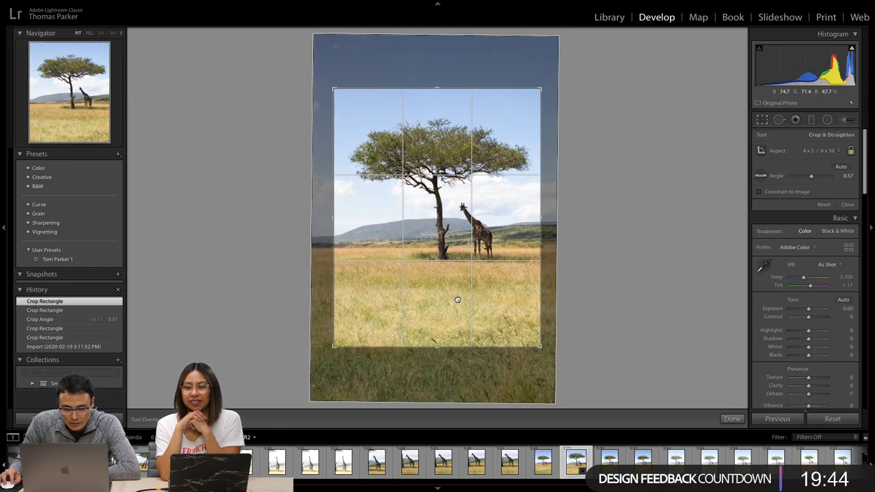
drag(458, 300, 456, 299)
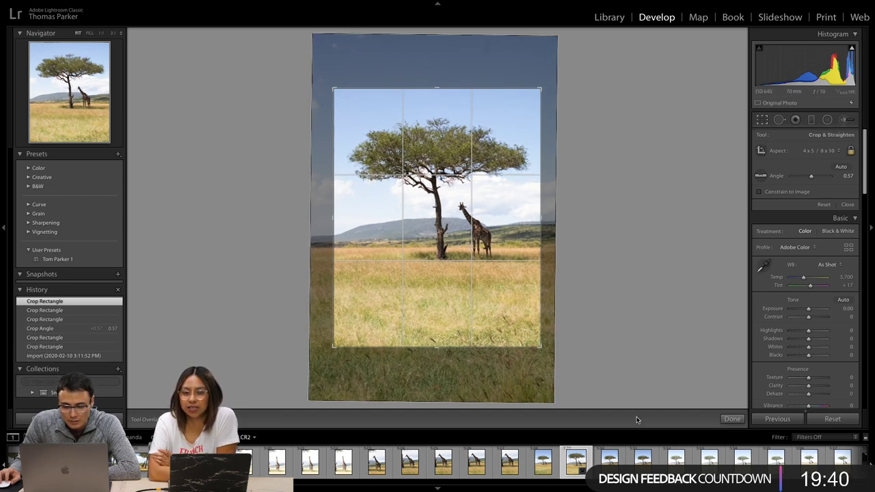
click(733, 419)
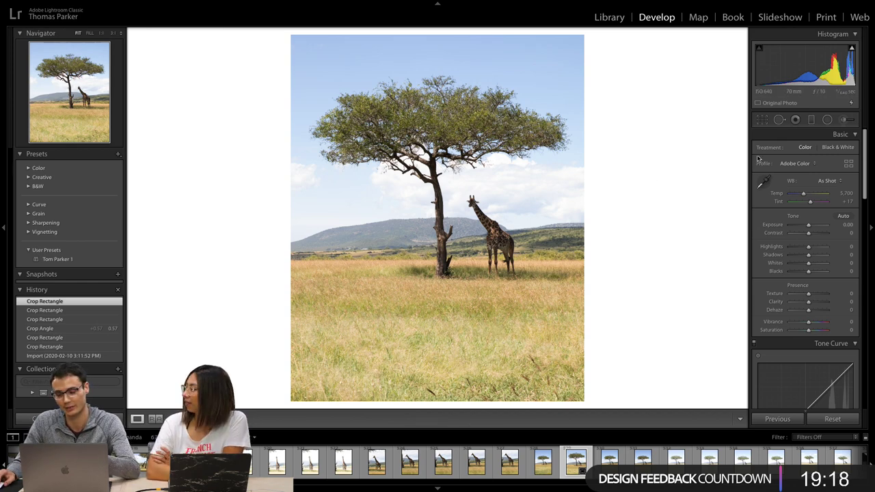
Drag a graduated filter up over the grass and set Exposure -0.16, Temp -10 and Tint -35.
click(812, 120)
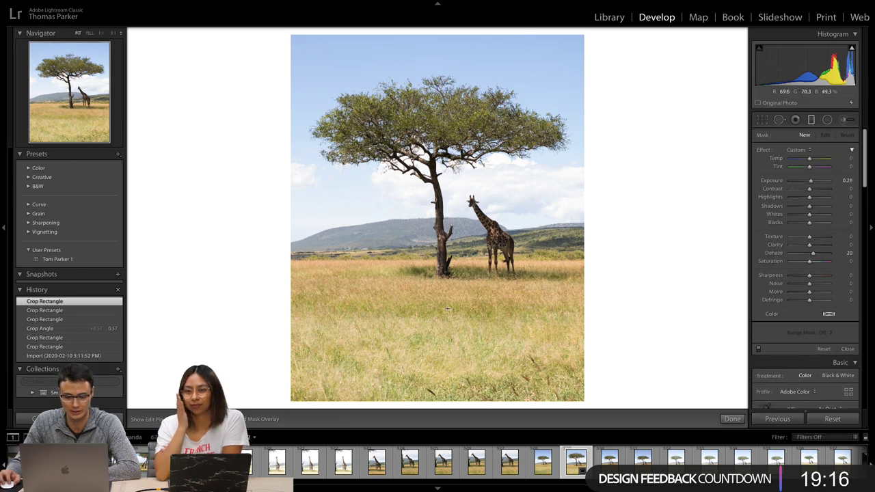
drag(433, 307, 431, 260)
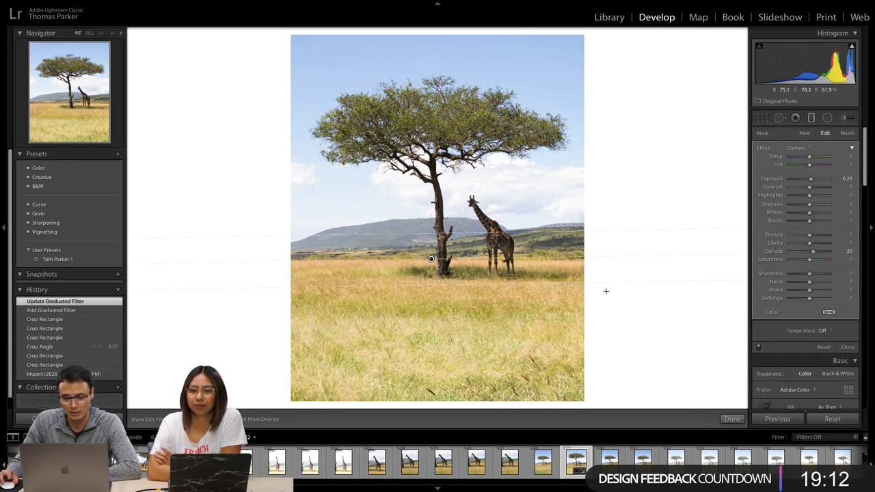
drag(811, 179, 807, 160)
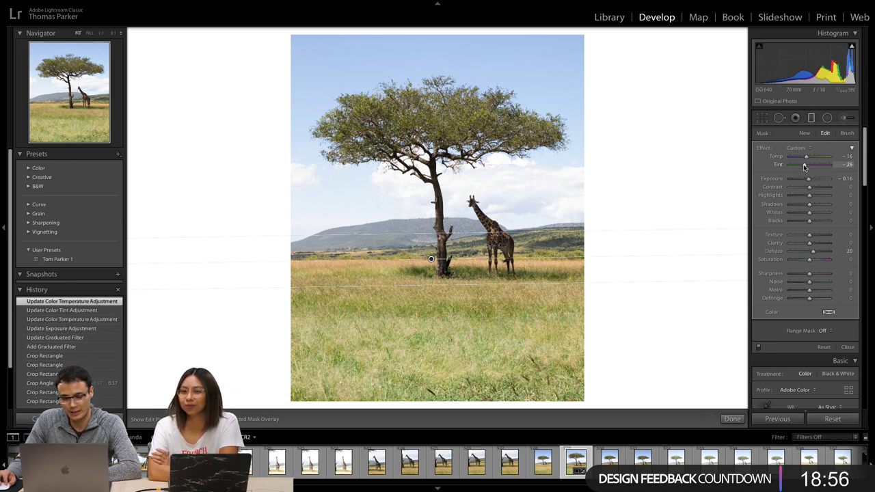
drag(805, 167, 807, 160)
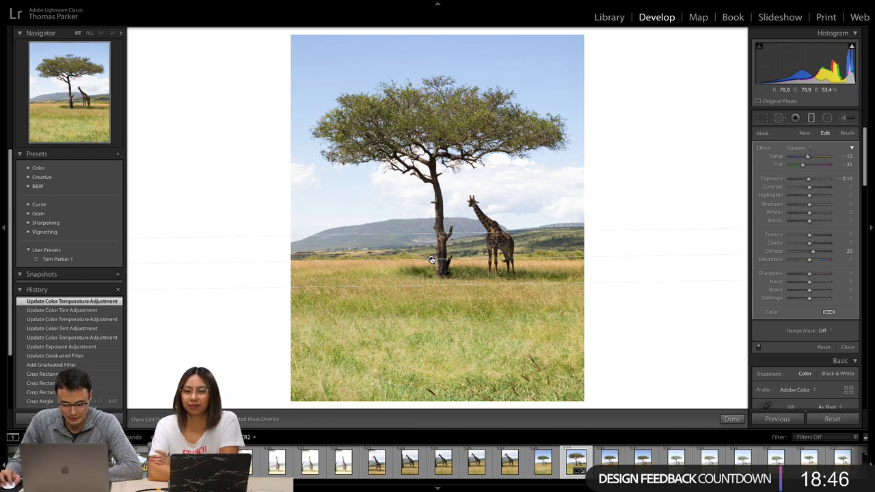
drag(432, 260, 441, 258)
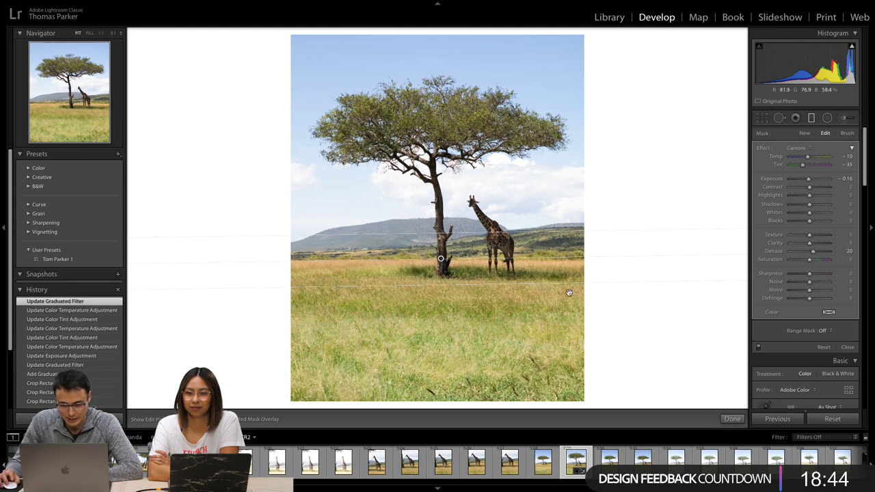
click(732, 420)
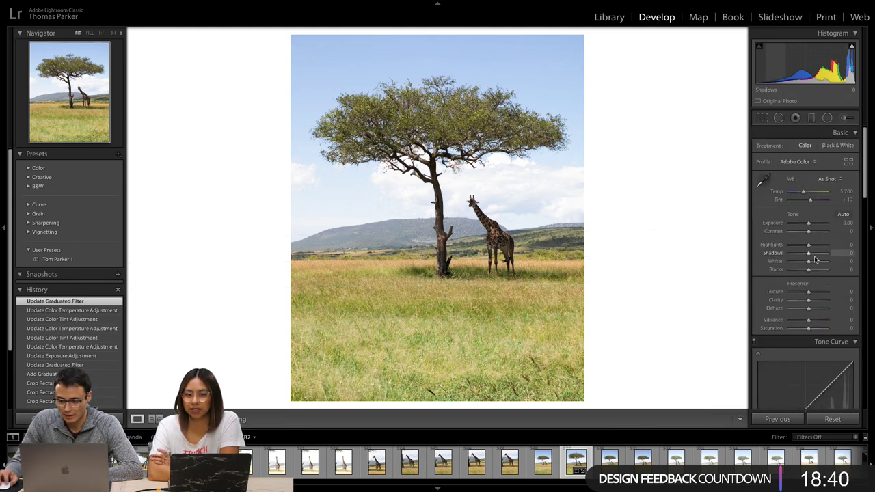
Set the Basic panel Shadows to +85 and Highlights to -51.
mouse_move(809, 255)
mouse_down()
mouse_move(825, 256)
mouse_move(800, 250)
mouse_up()
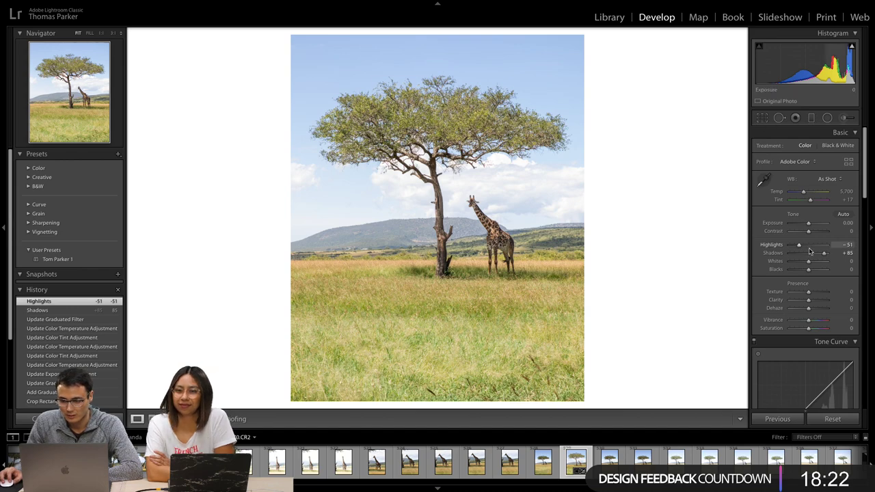
scroll(810, 253, down, 5)
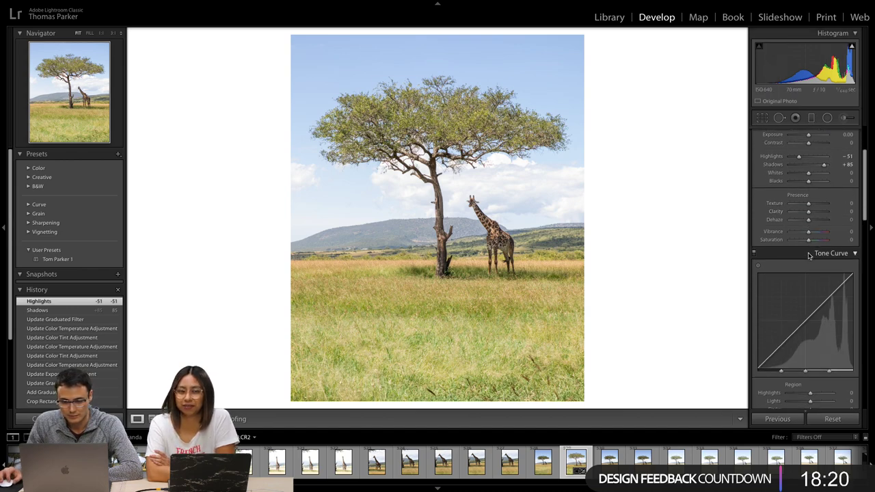
scroll(810, 254, down, 1)
Zoom to 1:1 centred on the giraffe and select the Adjustment Brush.
click(514, 217)
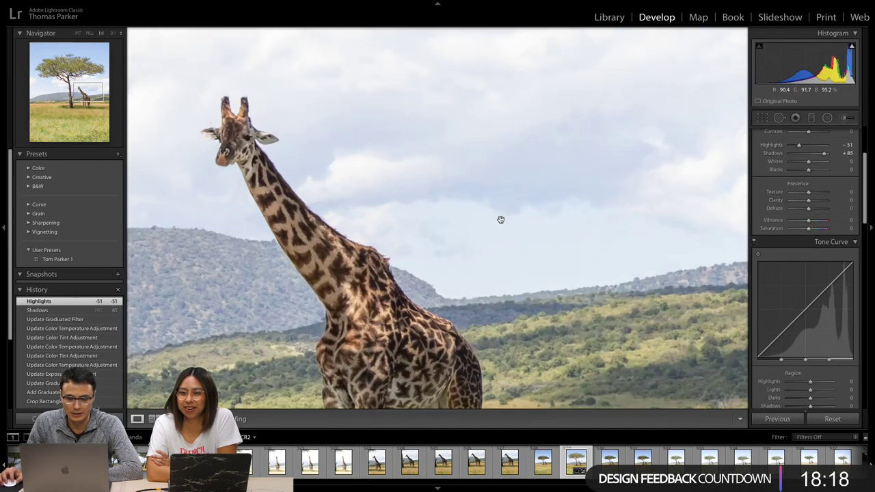
click(501, 220)
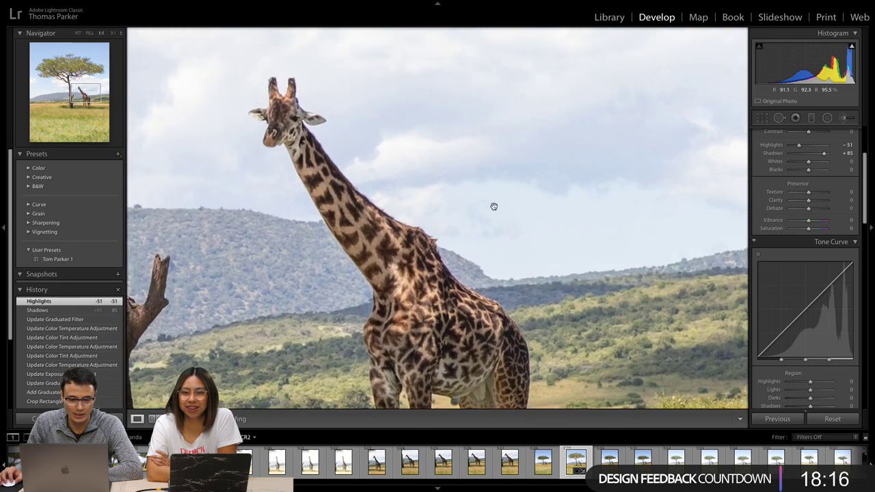
click(492, 205)
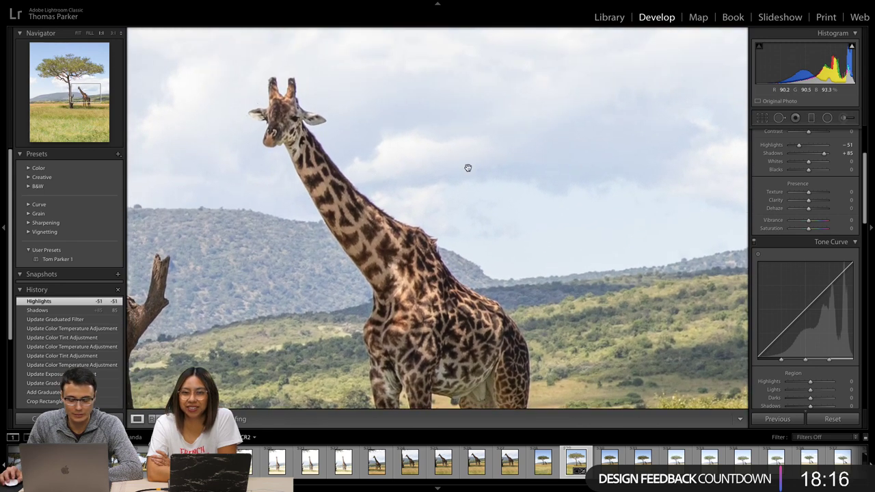
click(843, 118)
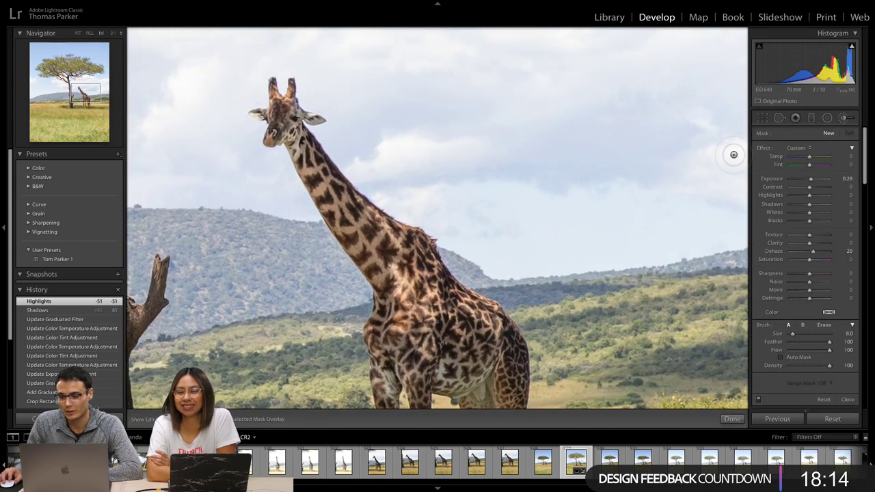
Set brush Exposure 0.11, Contrast 7 and Saturation 10, then paint the giraffe's neck.
scroll(821, 184, down, 1)
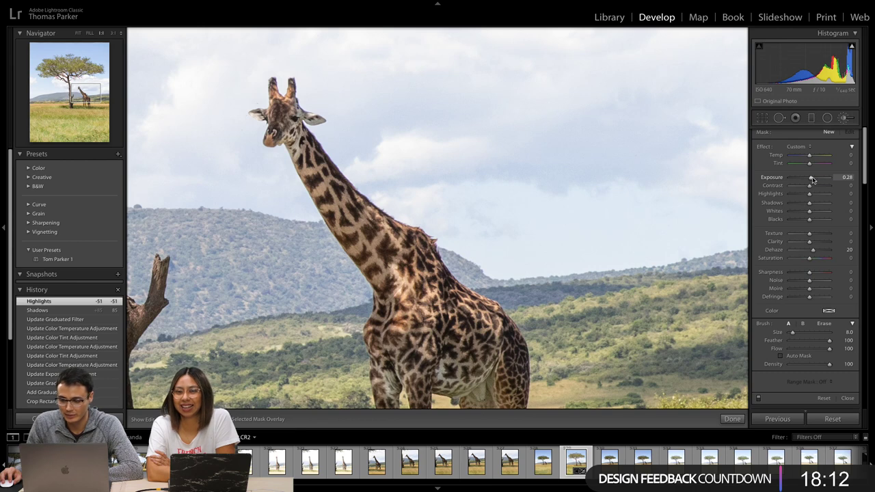
scroll(813, 179, down, 1)
scroll(811, 179, down, 2)
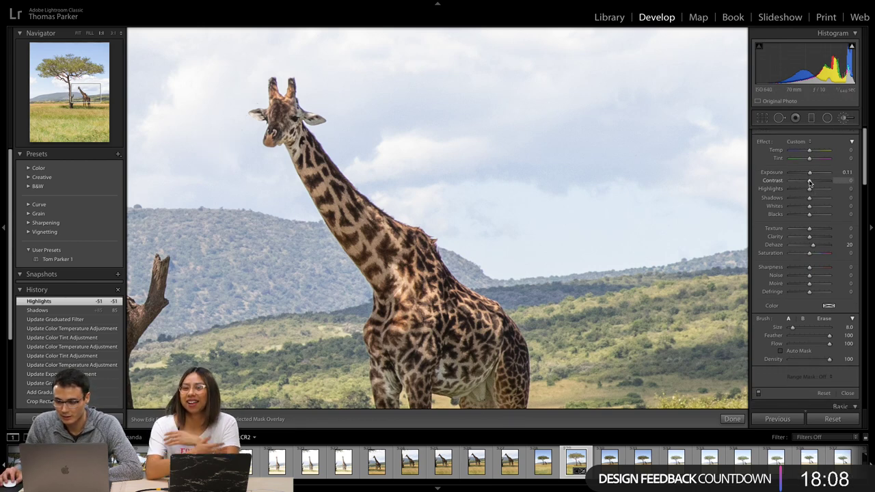
scroll(812, 183, up, 1)
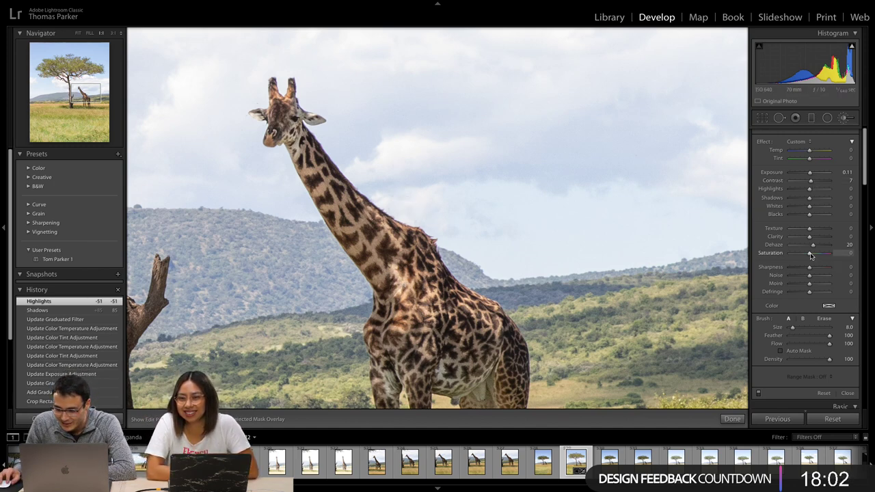
scroll(813, 257, up, 1)
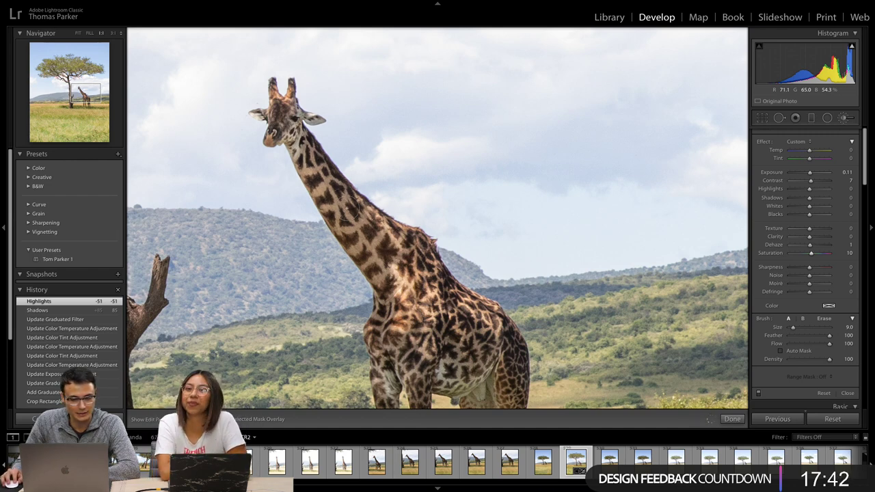
drag(350, 208, 344, 214)
Shrink the brush and paint over the giraffe's head and down its neck.
key(bracketleft)
key(bracketleft)
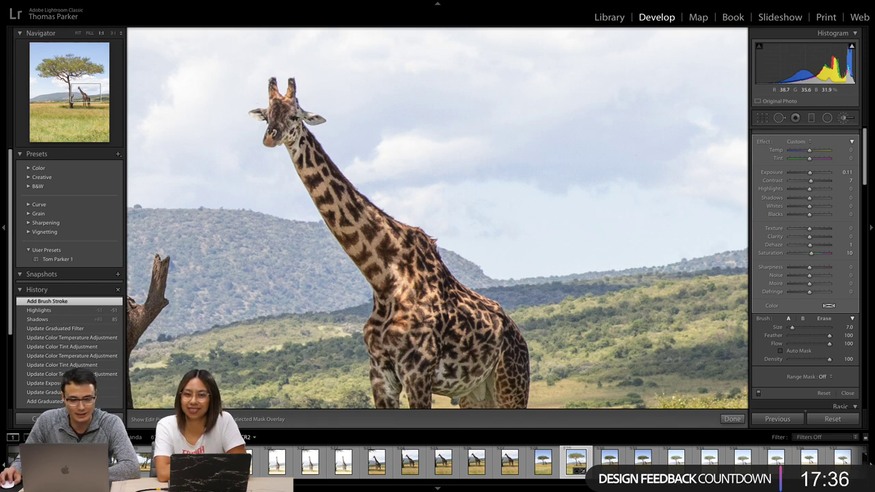
key(bracketleft)
click(413, 292)
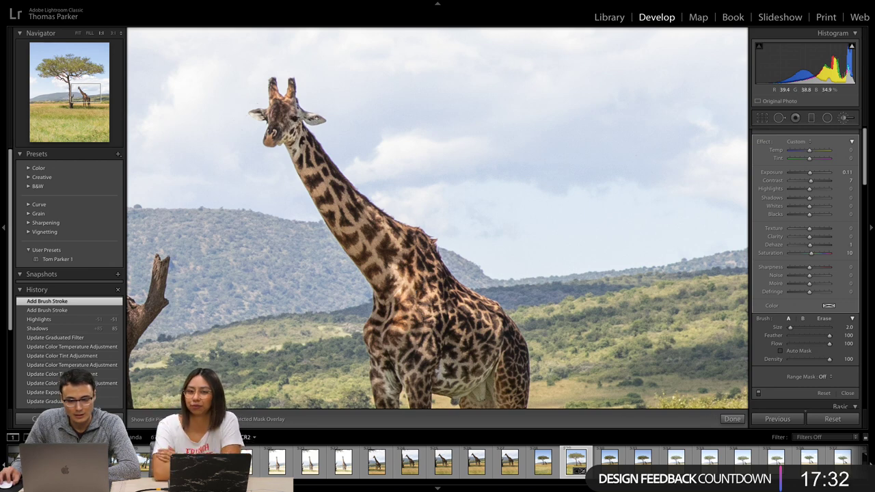
click(299, 112)
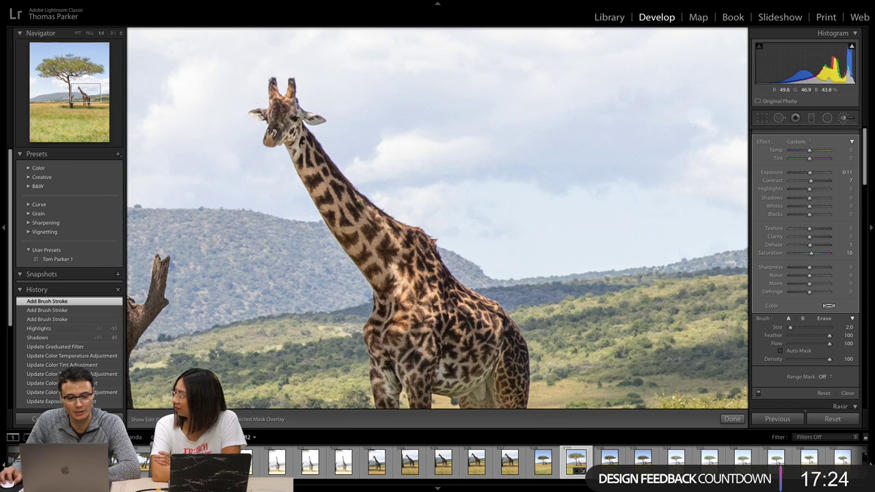
drag(296, 130, 413, 292)
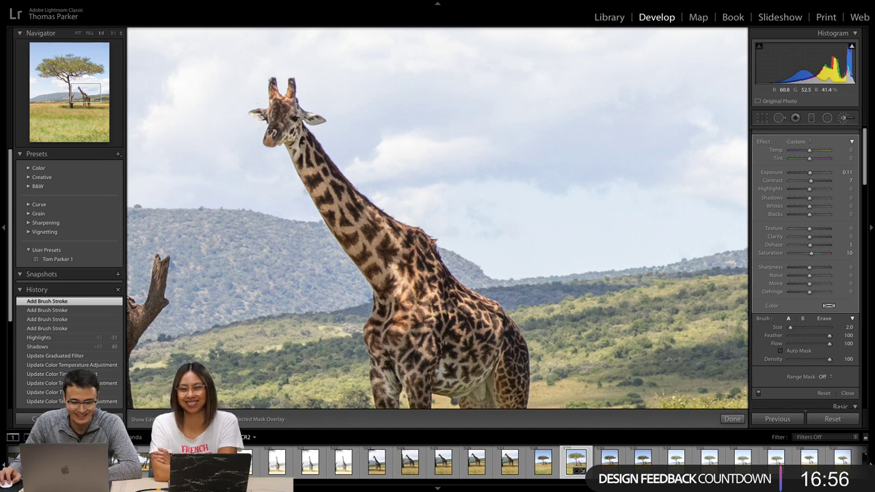
drag(312, 131, 413, 292)
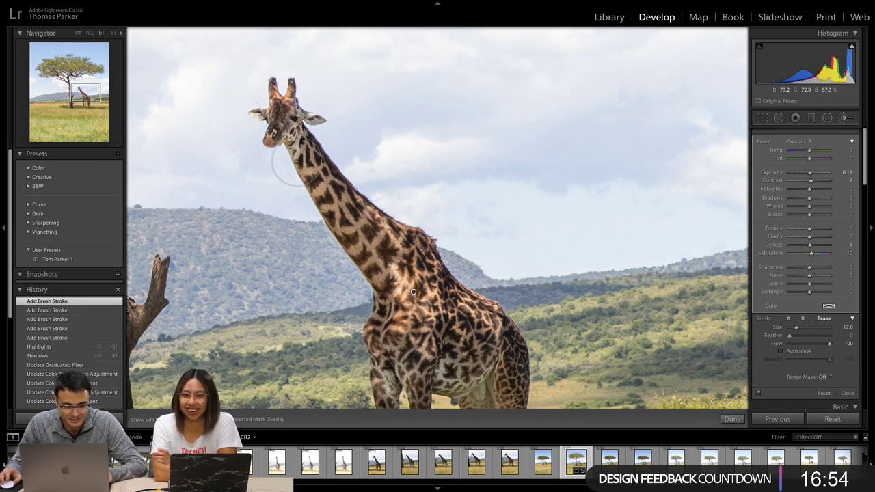
Show the red mask overlay, refine around the head, and paint down the giraffe's rear leg.
key(alt)
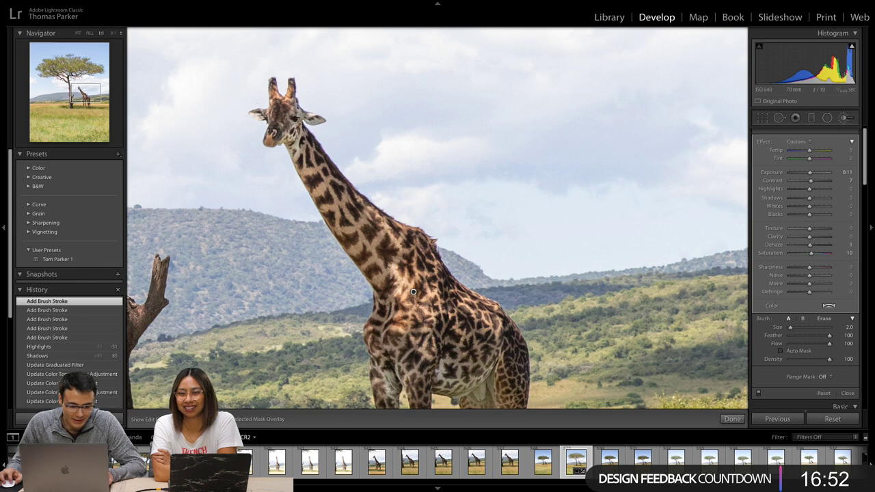
key(o)
key(alt)
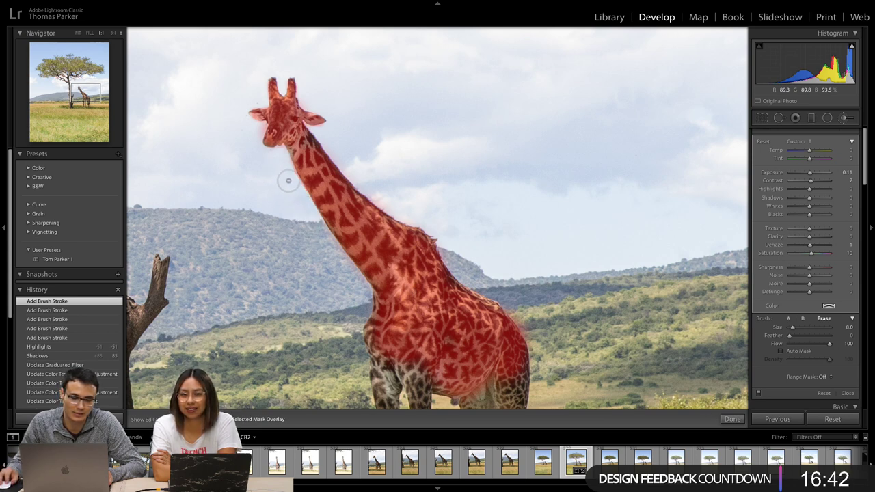
drag(279, 159, 273, 160)
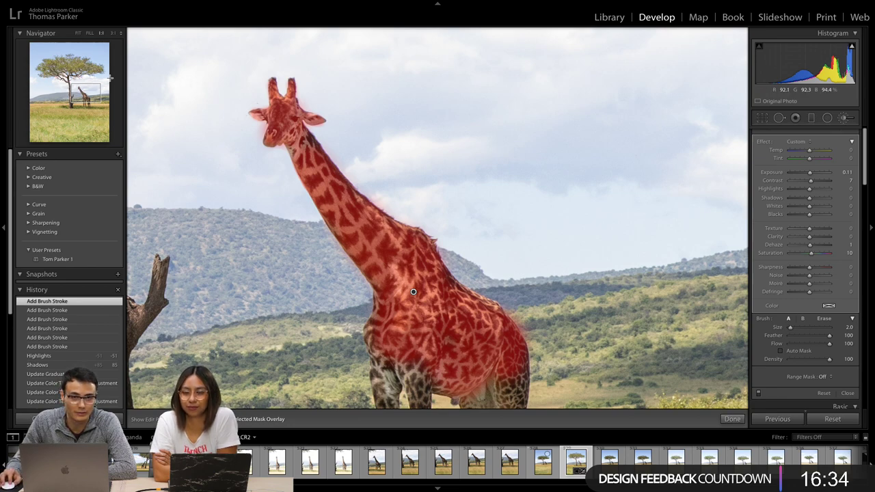
drag(413, 292, 425, 104)
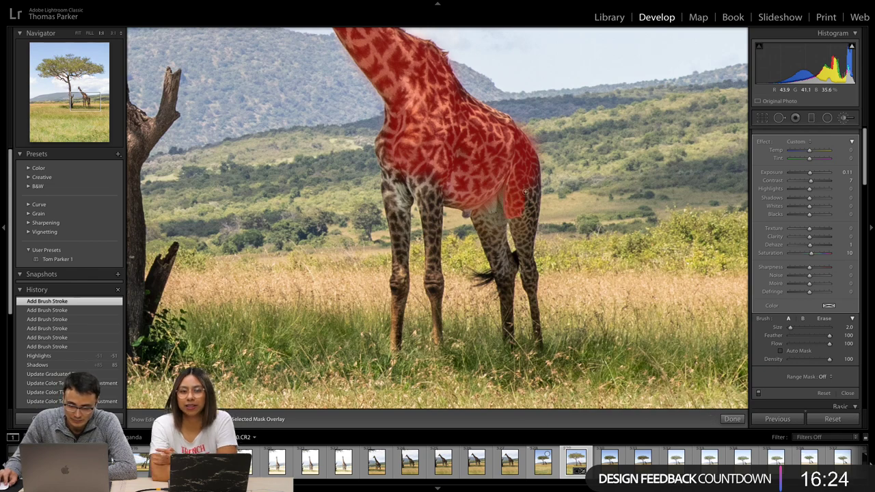
drag(538, 203, 530, 236)
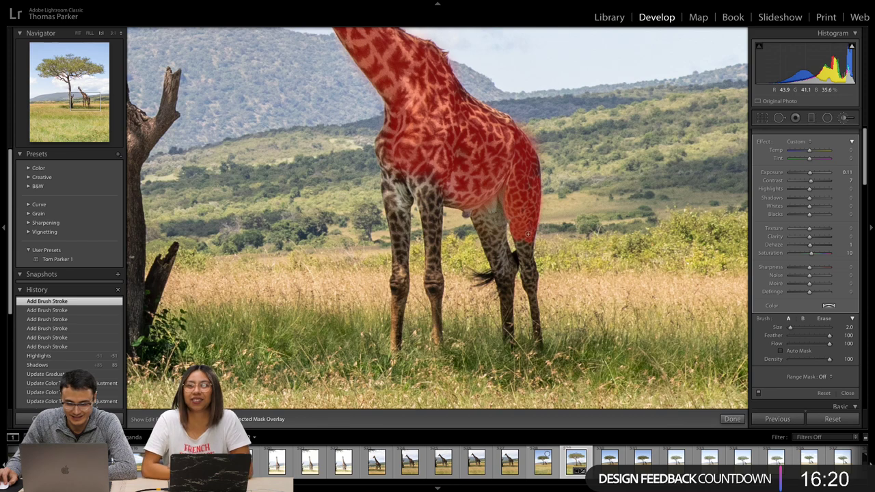
mouse_move(527, 234)
mouse_down()
mouse_move(530, 264)
mouse_move(531, 241)
mouse_move(532, 300)
mouse_up()
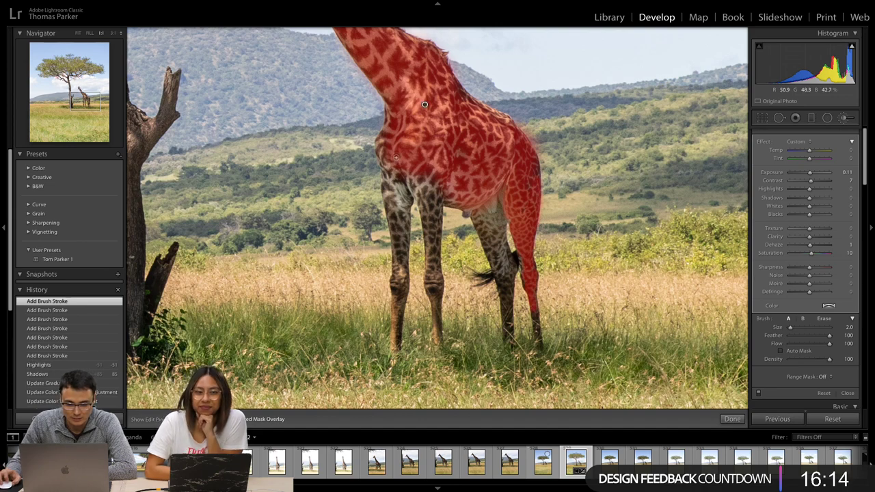
Paint the mask over the giraffe's chest, both front legs and the lower hind leg.
scroll(405, 171, up, 3)
mouse_move(405, 172)
mouse_down()
mouse_move(392, 155)
mouse_move(398, 219)
mouse_move(419, 177)
mouse_move(430, 205)
mouse_move(450, 152)
mouse_up()
scroll(424, 201, down, 1)
scroll(424, 201, down, 1)
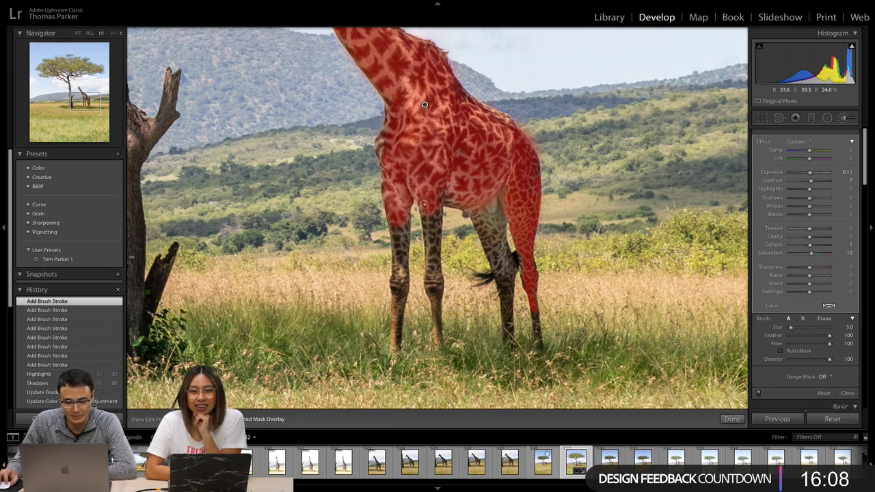
mouse_move(430, 231)
mouse_down()
mouse_move(435, 205)
mouse_move(435, 303)
mouse_up()
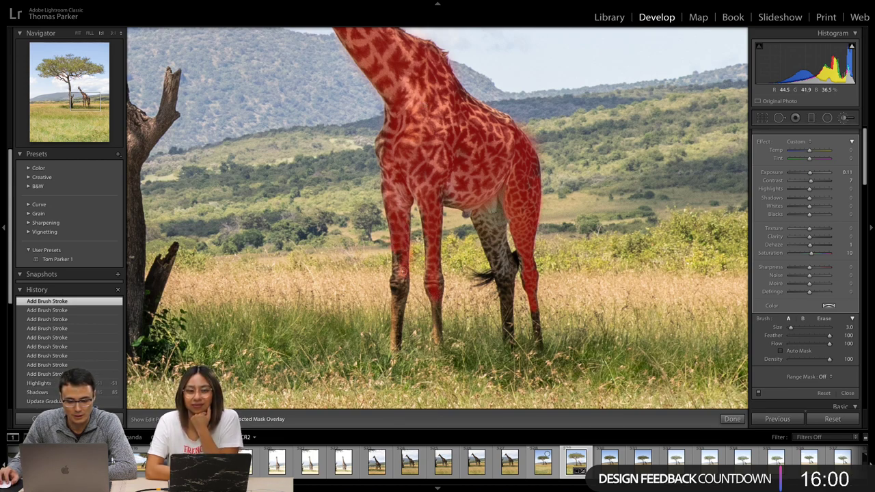
mouse_move(402, 253)
mouse_down()
mouse_move(399, 312)
mouse_move(425, 104)
mouse_up()
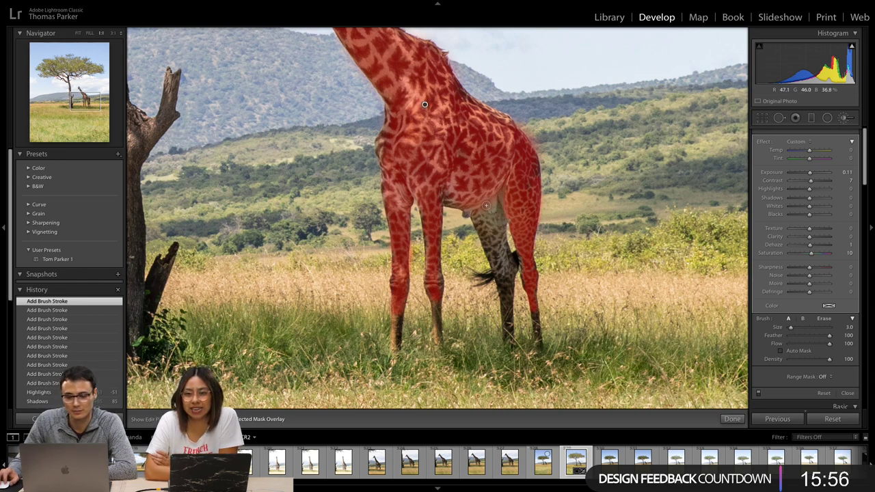
mouse_move(493, 207)
mouse_down()
mouse_move(503, 219)
mouse_move(481, 229)
mouse_move(473, 211)
mouse_up()
mouse_move(496, 249)
mouse_down()
mouse_move(498, 258)
mouse_move(504, 247)
mouse_move(507, 313)
mouse_up()
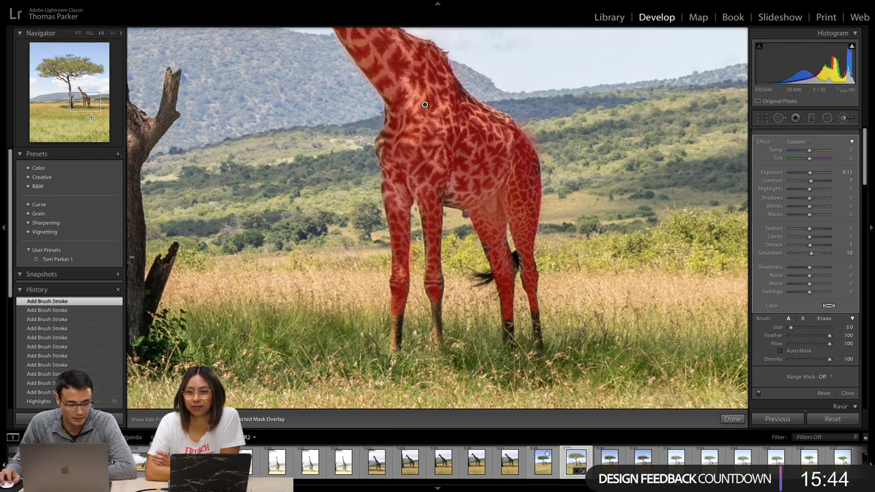
Fit the photo, hide the overlay, and set the giraffe mask to Dehaze 8, Clarity 5, Exposure 0.12.
click(79, 34)
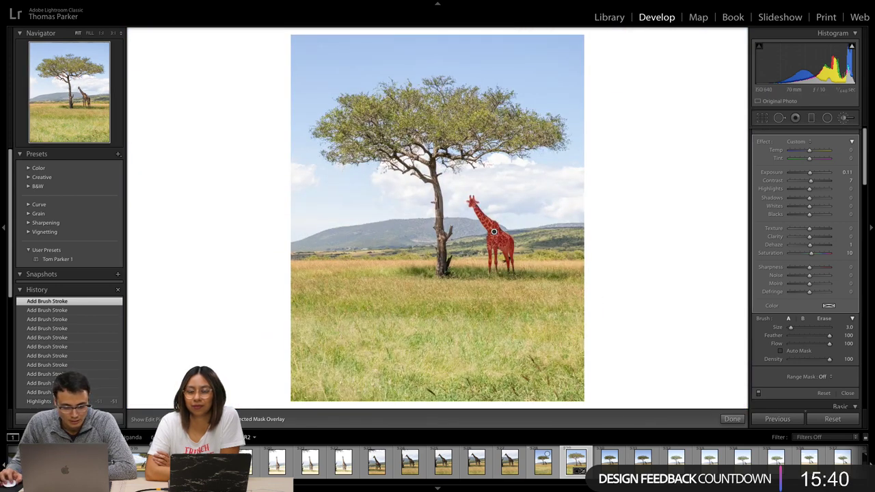
key(o)
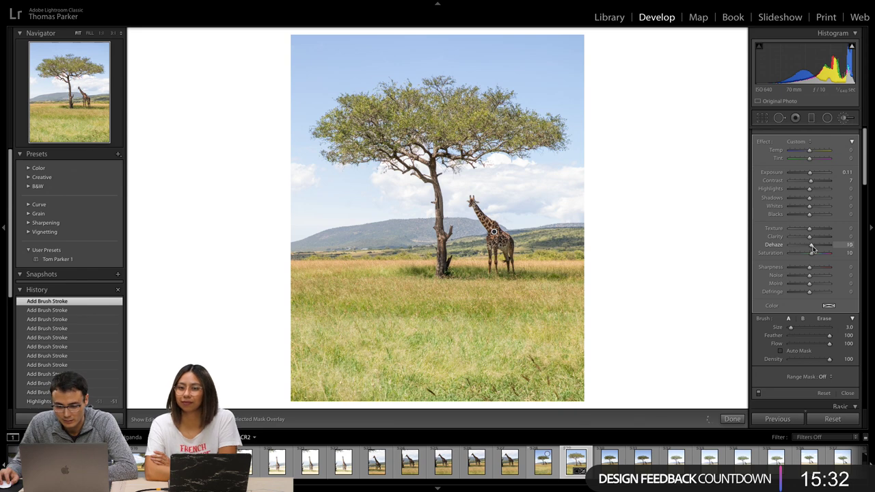
drag(813, 248, 811, 247)
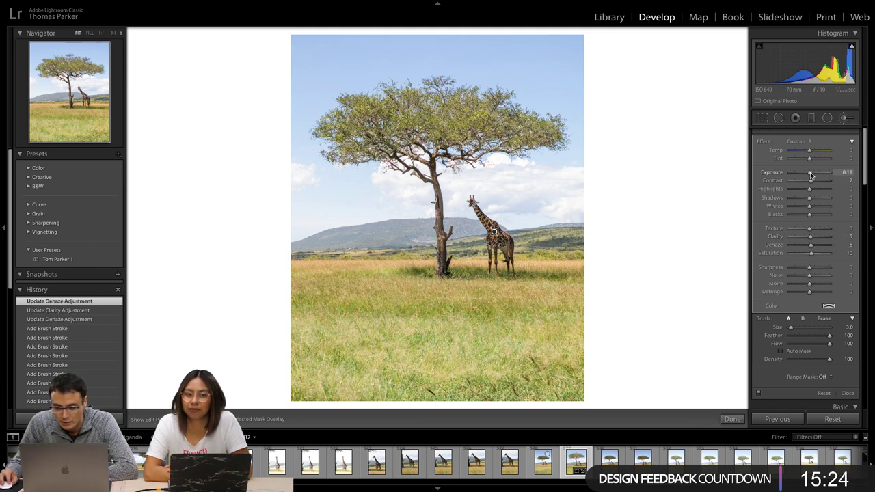
drag(811, 176, 811, 176)
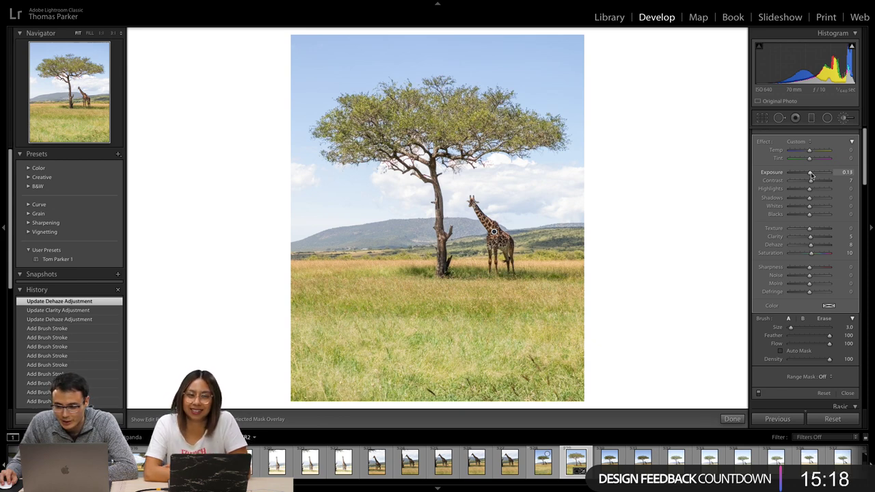
drag(812, 176, 810, 177)
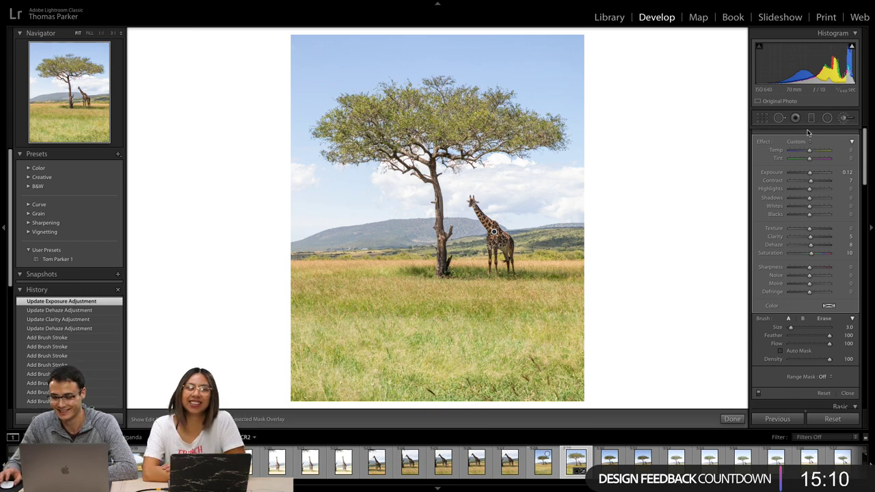
Close the giraffe brush, tweak overall exposure, zoom 1:1 onto the acacia's branches, and start a new brush.
click(842, 117)
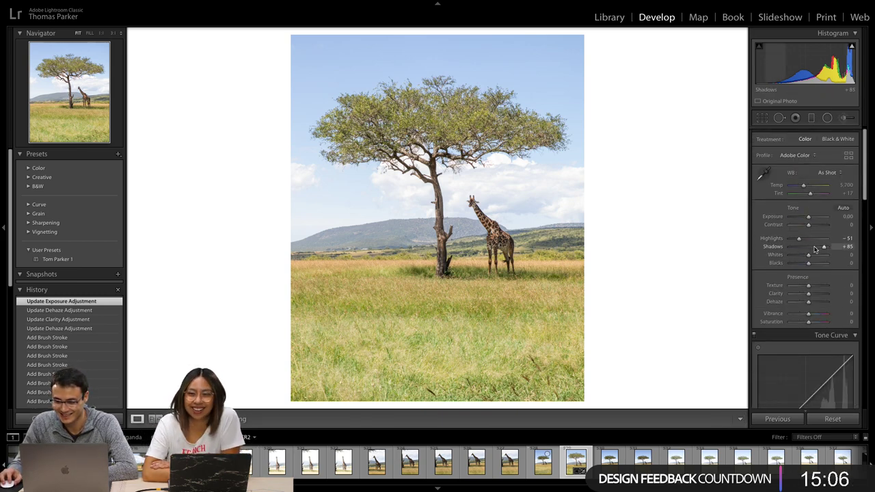
drag(810, 218, 809, 218)
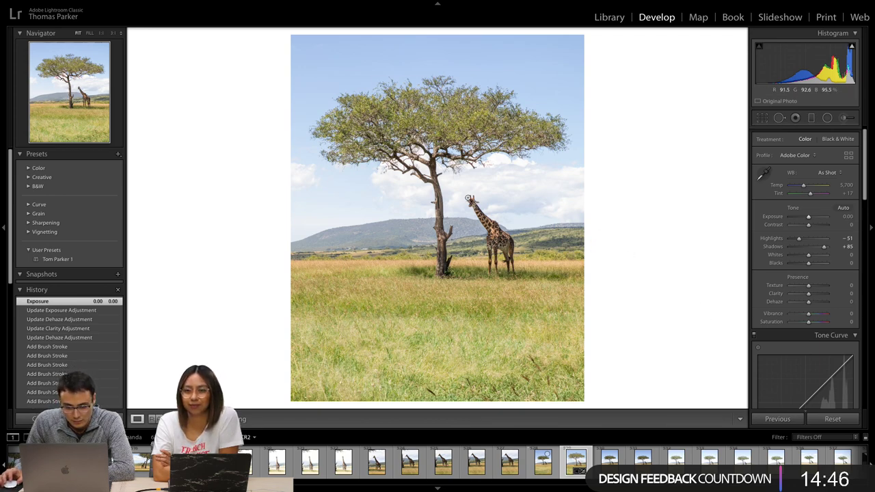
click(439, 171)
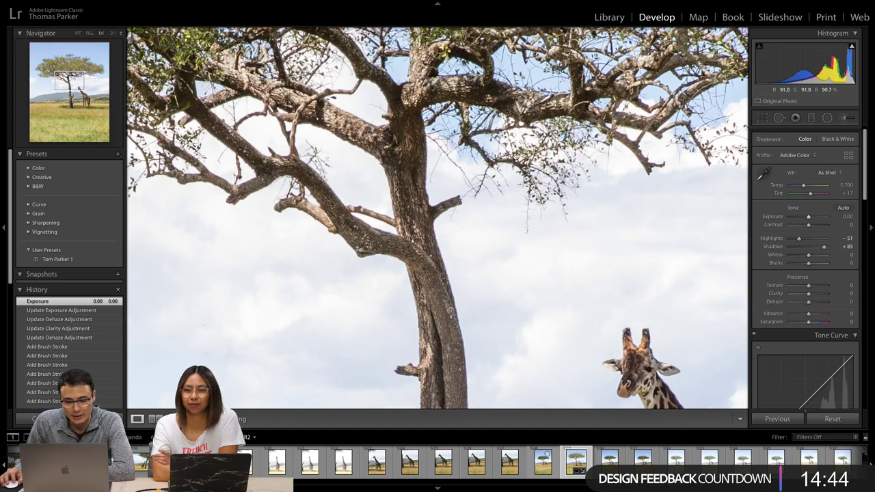
drag(535, 215, 513, 107)
drag(499, 196, 576, 294)
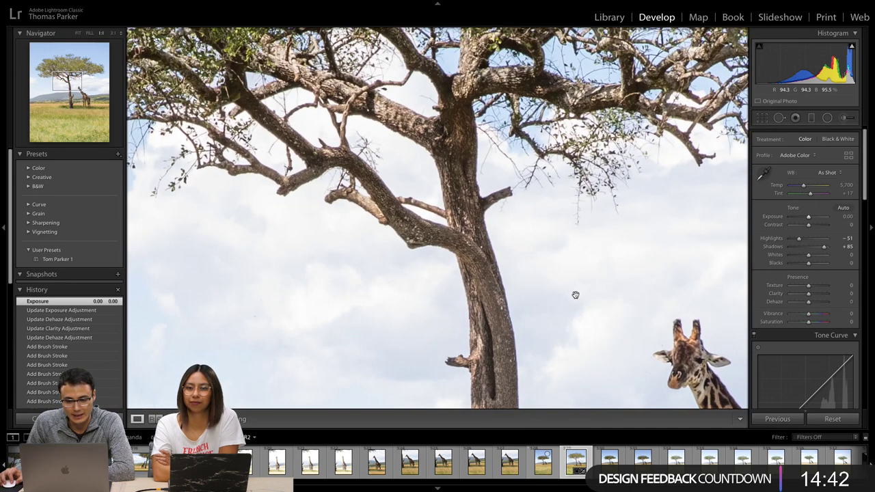
click(844, 118)
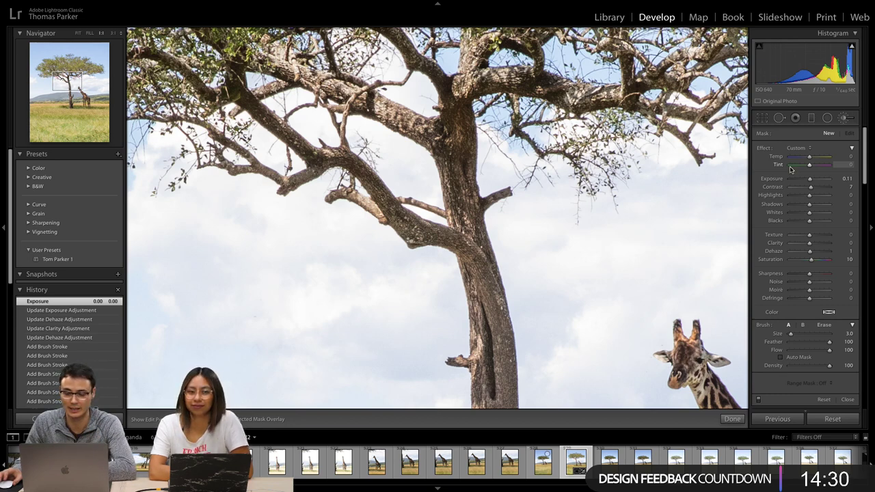
Reset the new brush's Exposure, Contrast, Dehaze and Saturation to 0.
click(846, 179)
text(0)
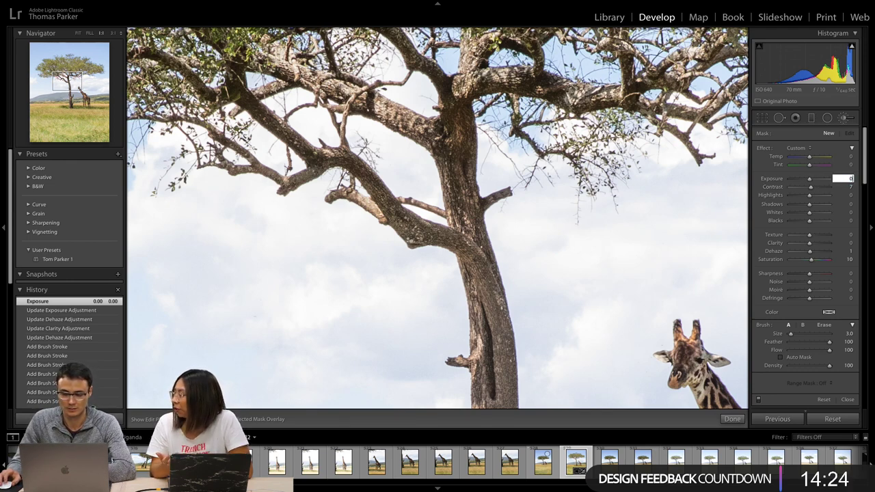
click(849, 186)
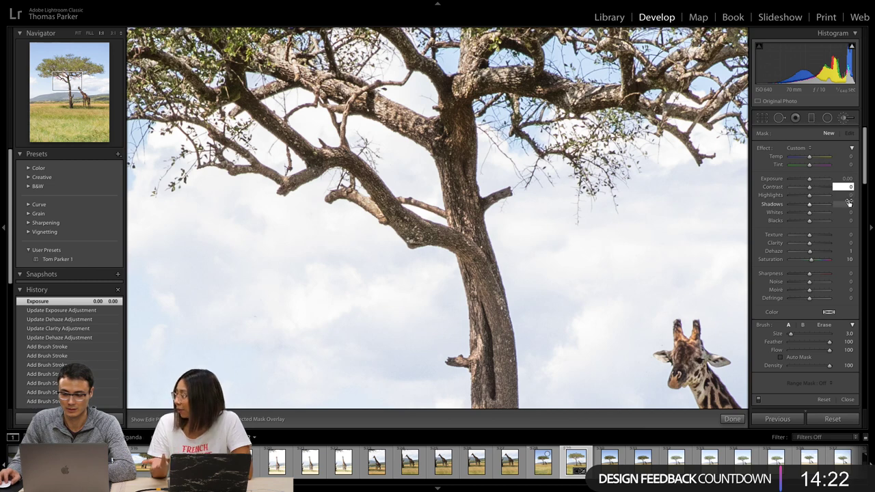
click(849, 252)
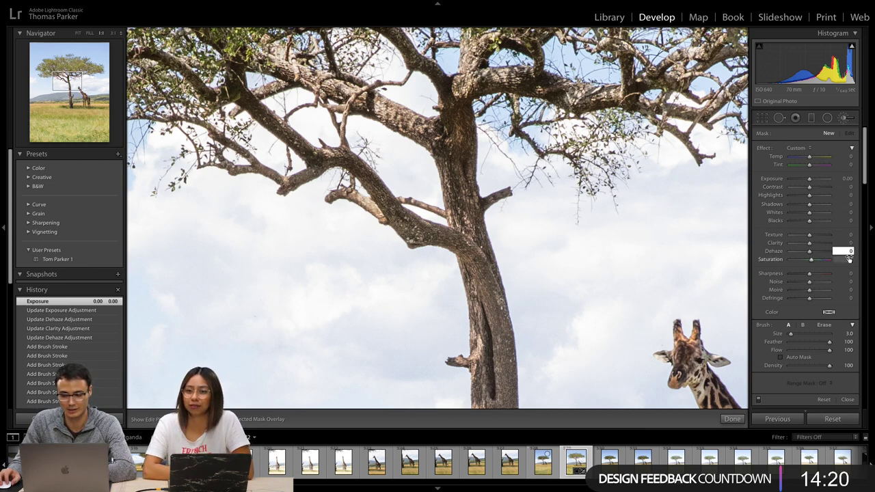
click(849, 259)
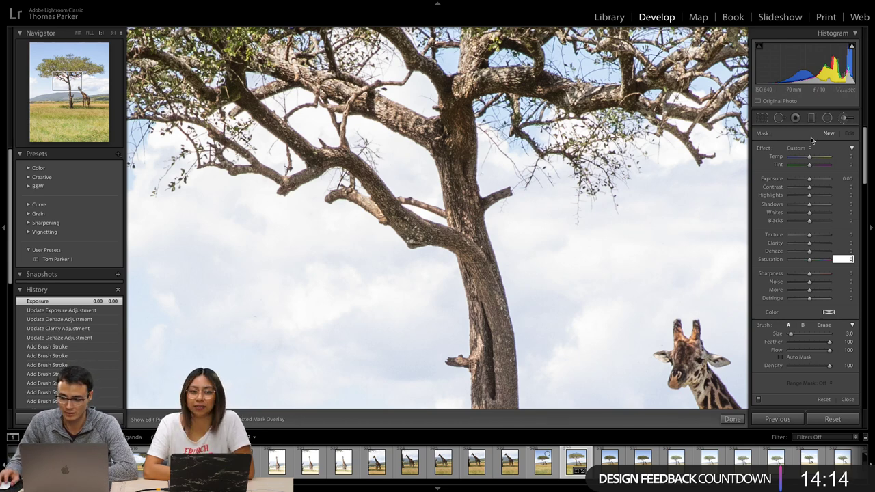
Close the Adjustment Brush and fit the whole photo back in view.
click(845, 119)
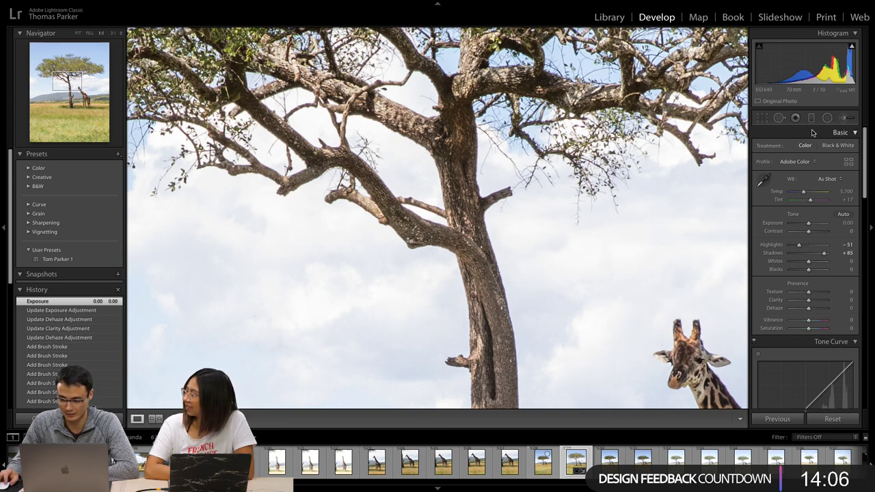
click(844, 119)
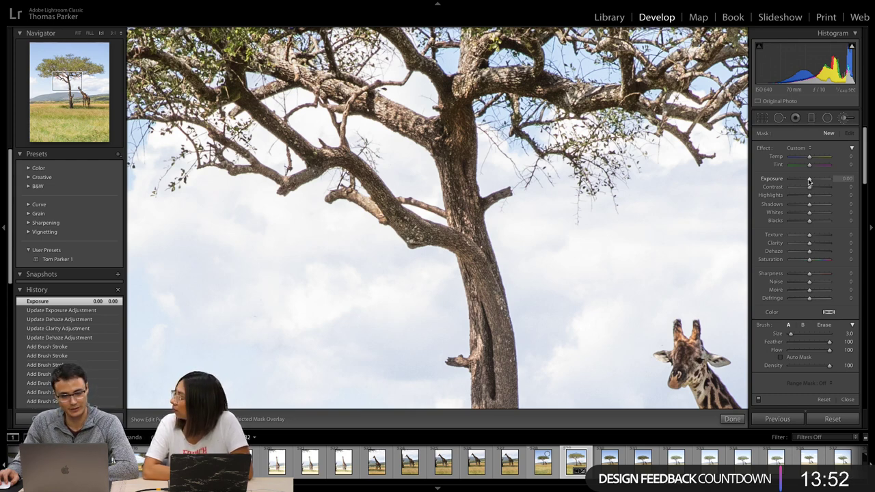
click(847, 118)
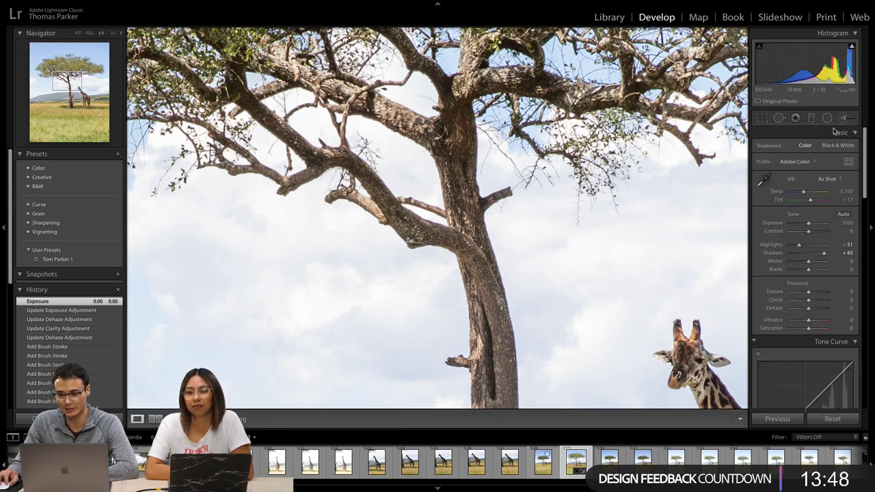
click(582, 151)
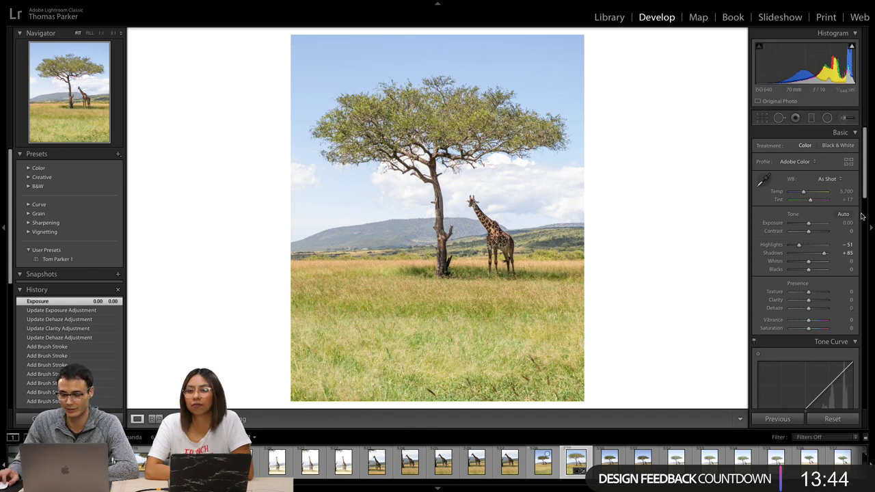
Paint a Dehaze 33 brush over the sky on both sides of the acacia, with Exposure at zero.
click(844, 118)
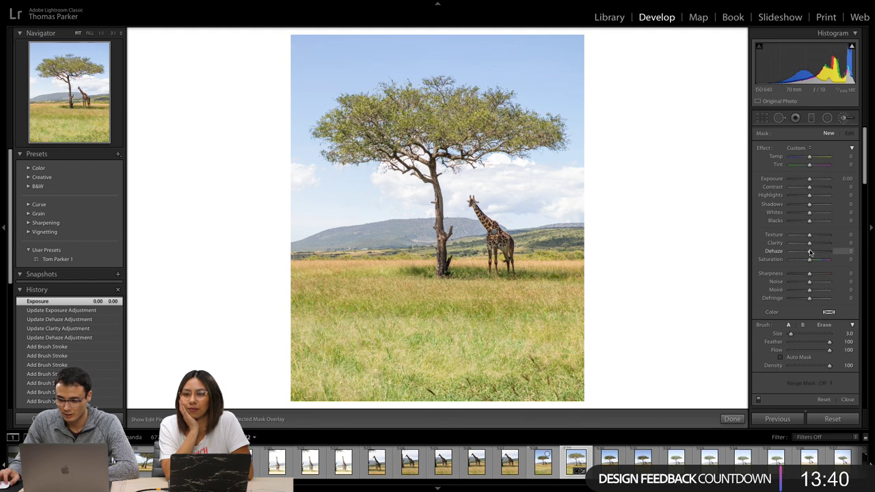
drag(810, 253, 813, 256)
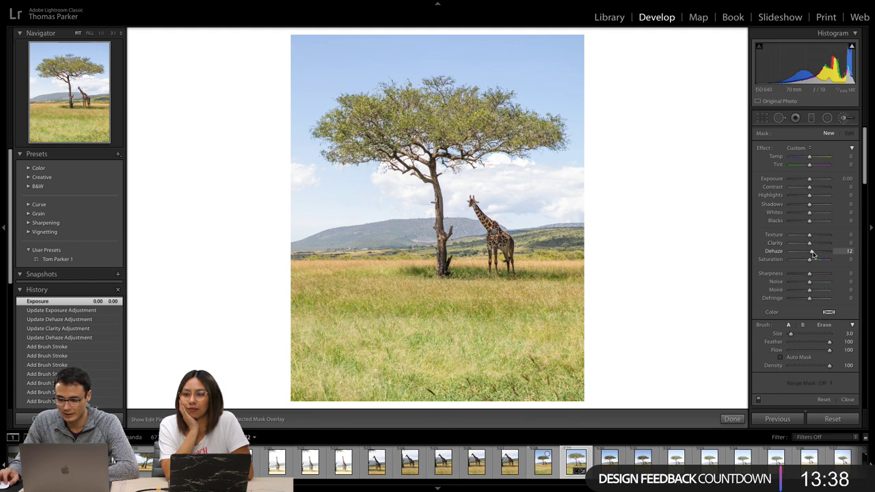
scroll(555, 199, up, 5)
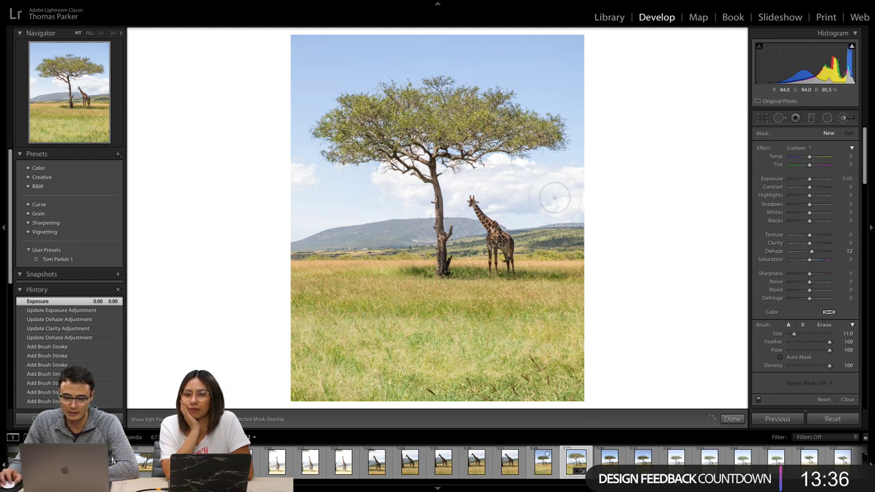
mouse_move(525, 179)
mouse_down()
mouse_move(571, 181)
mouse_move(537, 200)
mouse_move(584, 201)
mouse_move(562, 176)
mouse_move(618, 193)
mouse_up()
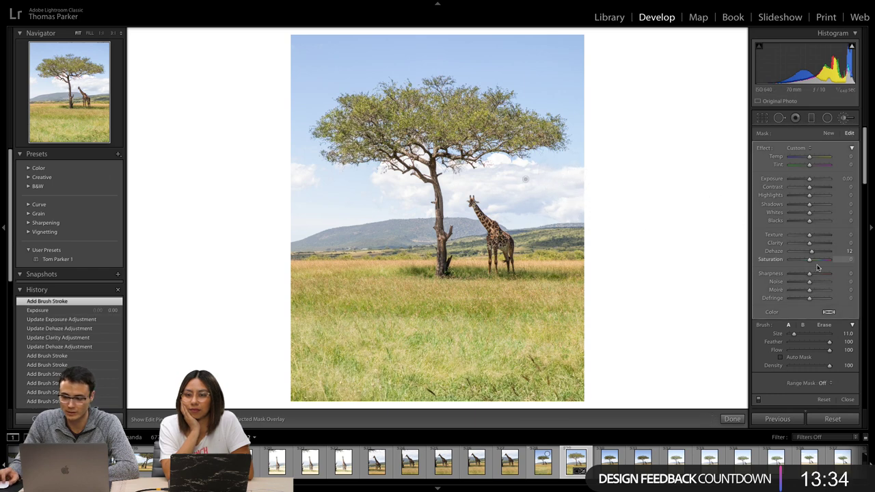
drag(812, 252, 816, 253)
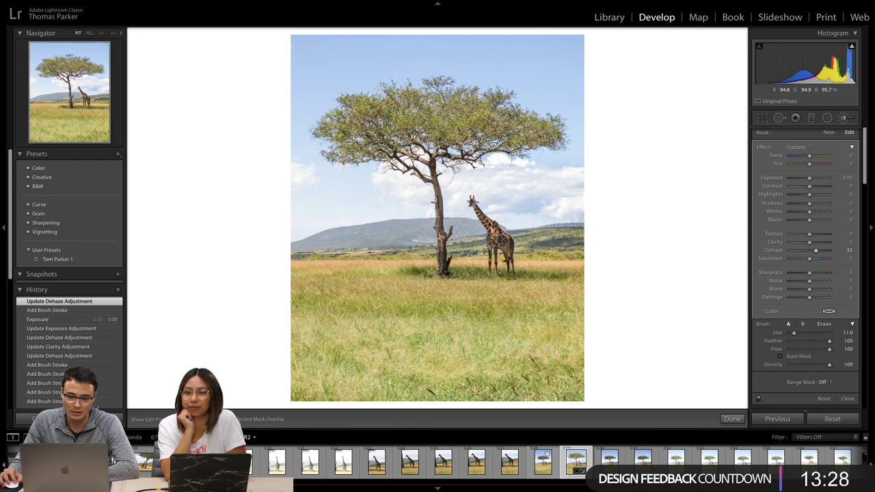
mouse_move(439, 178)
mouse_down()
mouse_move(414, 167)
mouse_move(393, 191)
mouse_move(407, 195)
mouse_up()
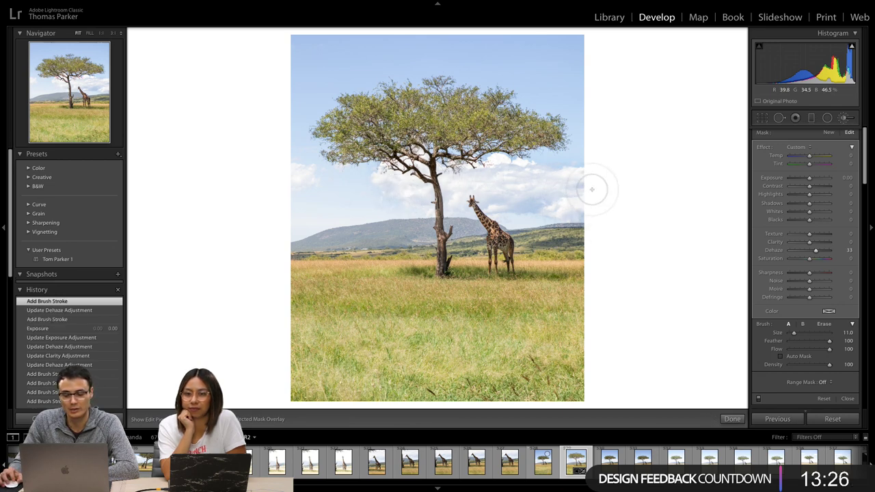
double_click(809, 179)
Close the sky brush, set overall Exposure to -0.40, and raise HSL Blue luminance to +16.
key(k)
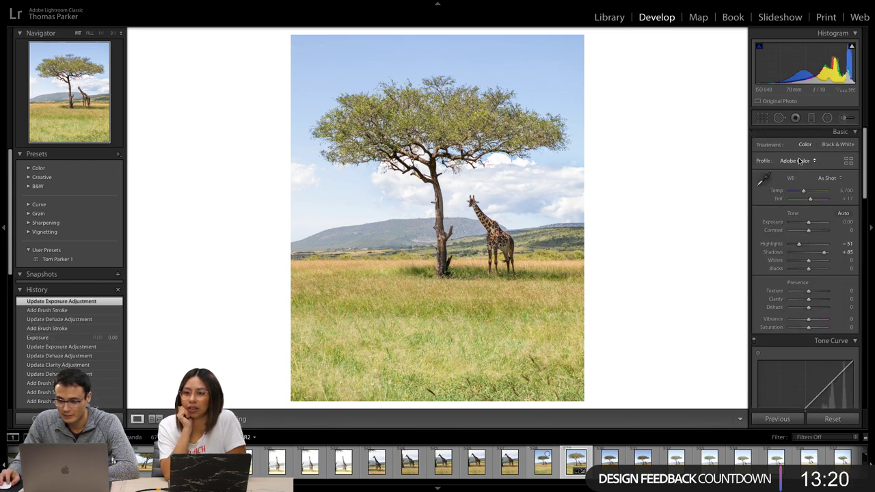
drag(809, 225, 808, 226)
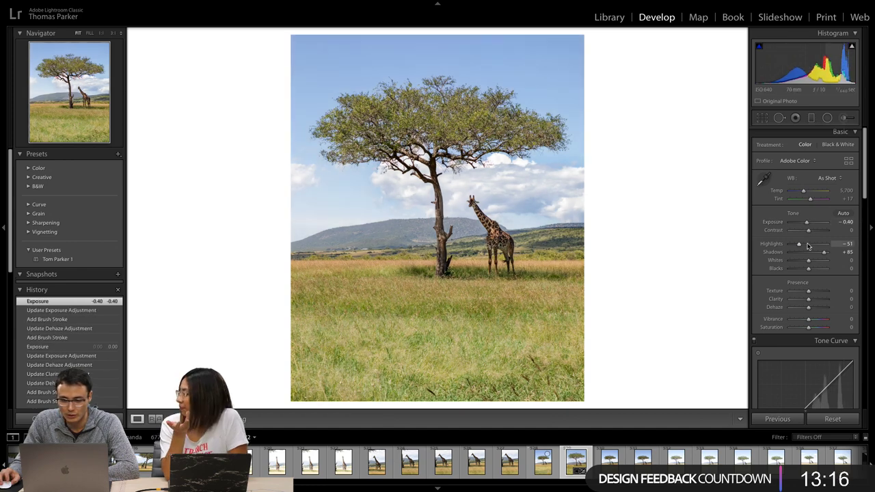
scroll(810, 240, down, 6)
scroll(811, 253, down, 2)
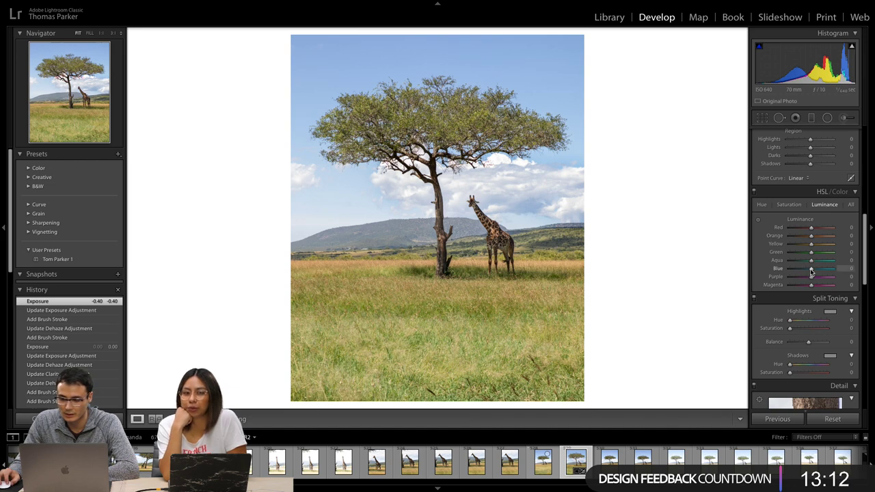
drag(811, 271, 812, 272)
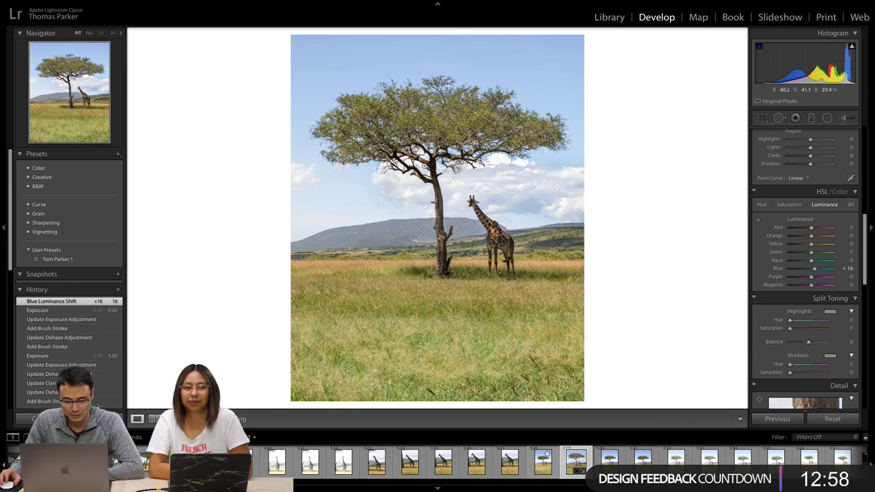
Place a graduated filter low over the grass with Dehaze 0 and Exposure -0.83, raising its top edge.
click(812, 118)
drag(436, 347, 435, 274)
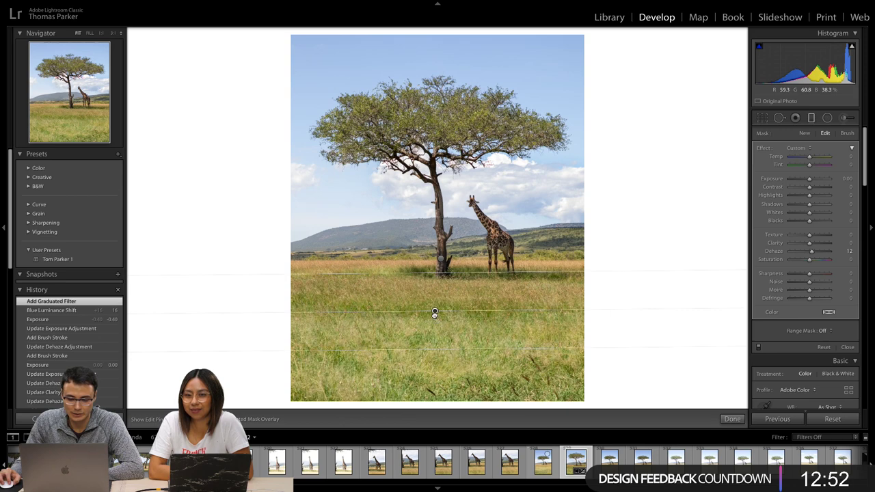
drag(435, 312, 437, 326)
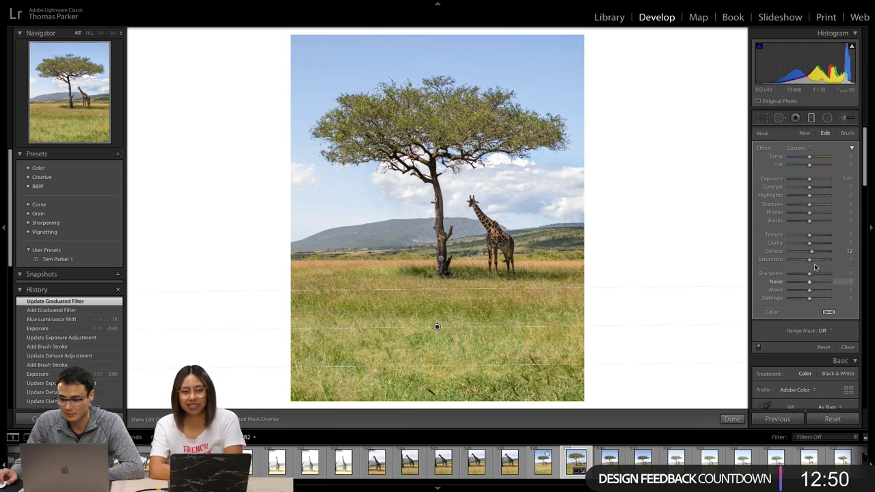
click(845, 251)
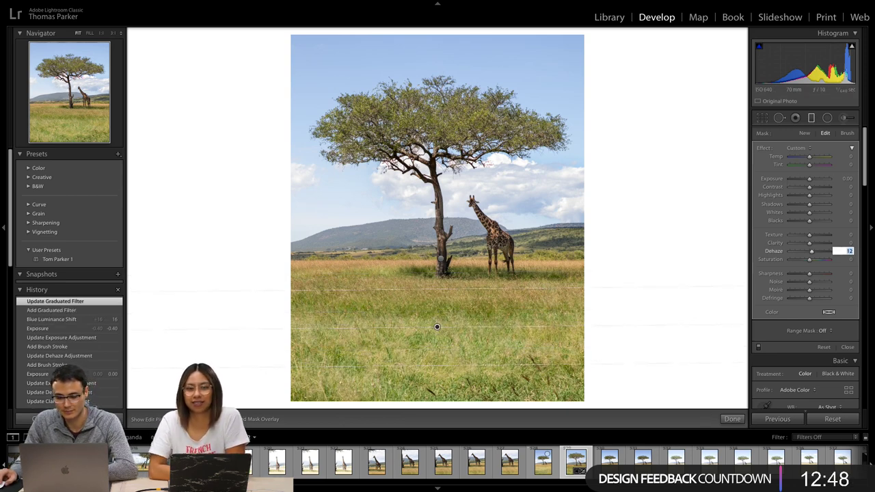
drag(810, 179, 805, 181)
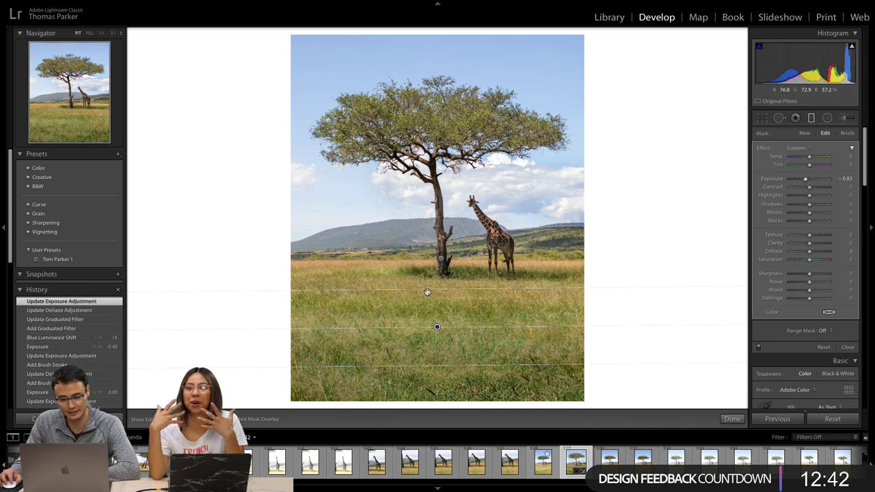
drag(427, 292, 428, 248)
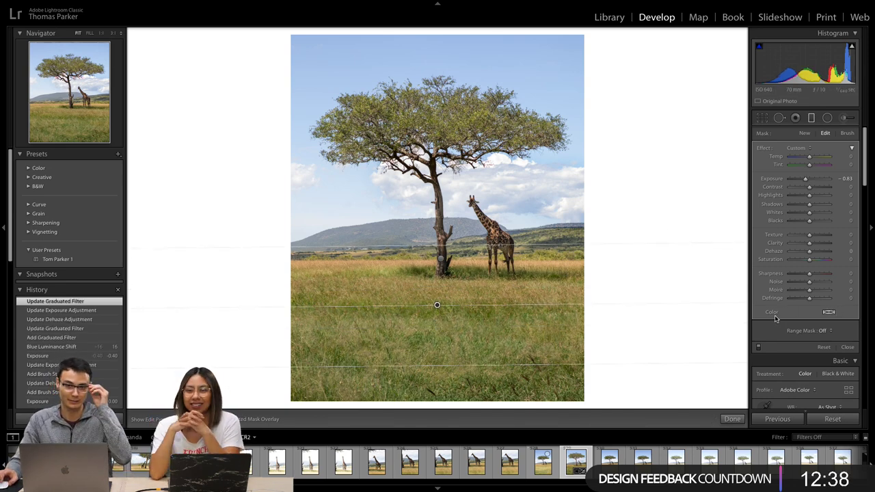
click(734, 419)
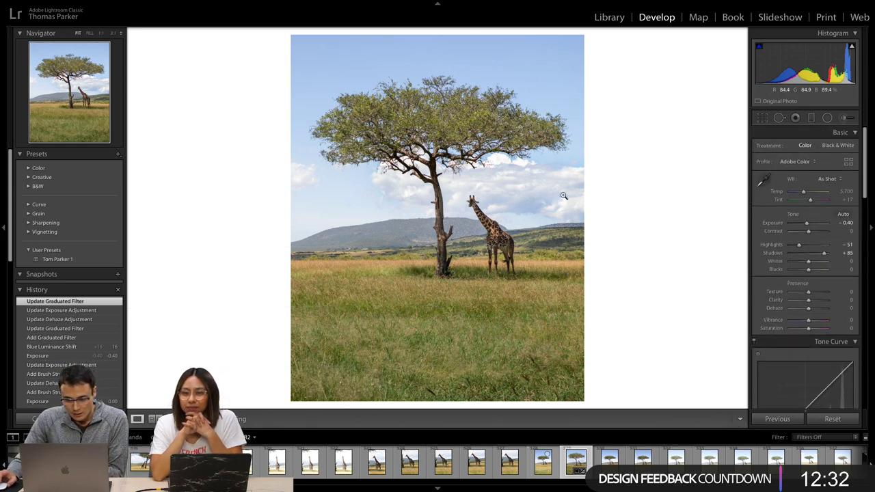
At 1:1 zoom, brush the giraffe's head with Exposure +0.34 and Shadows +12.
click(473, 199)
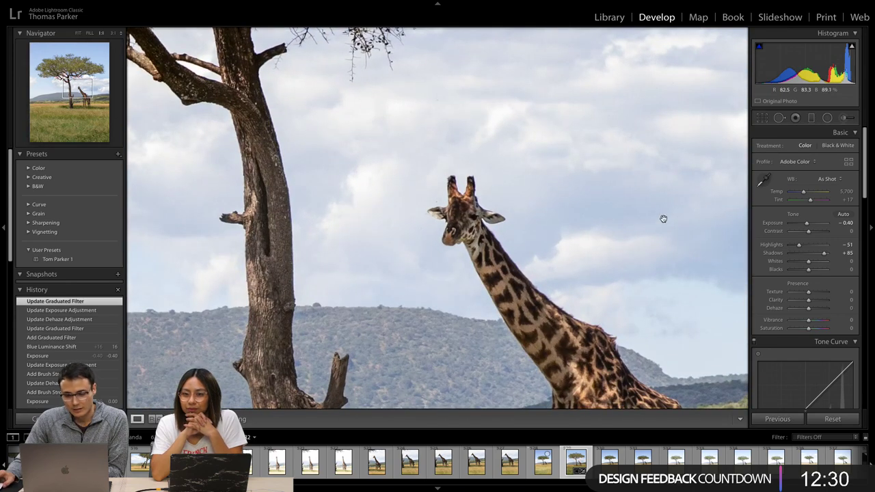
click(844, 119)
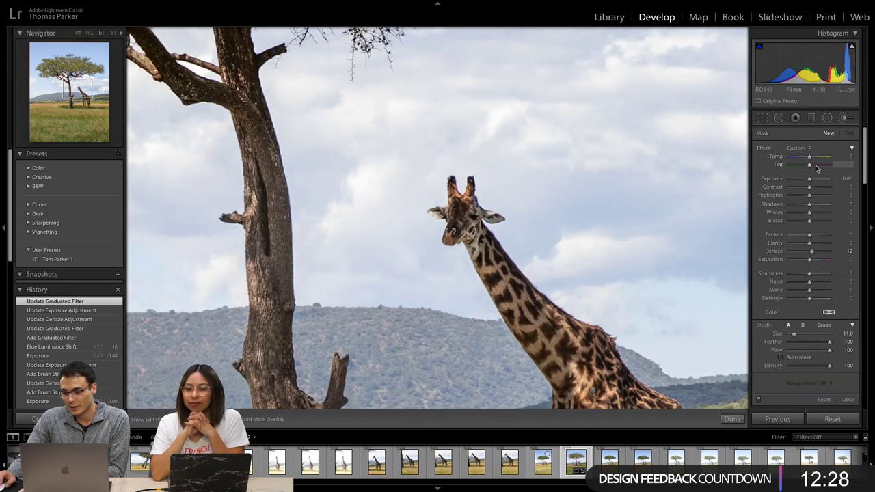
drag(811, 180, 811, 181)
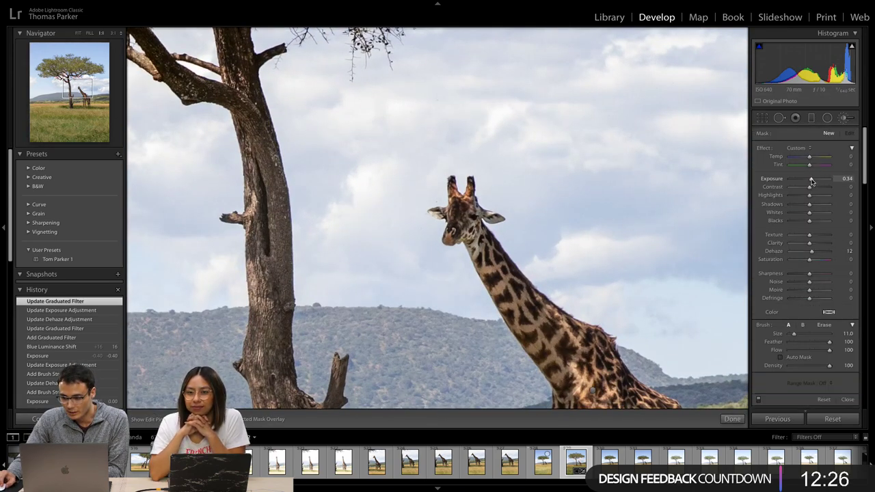
scroll(458, 222, down, 4)
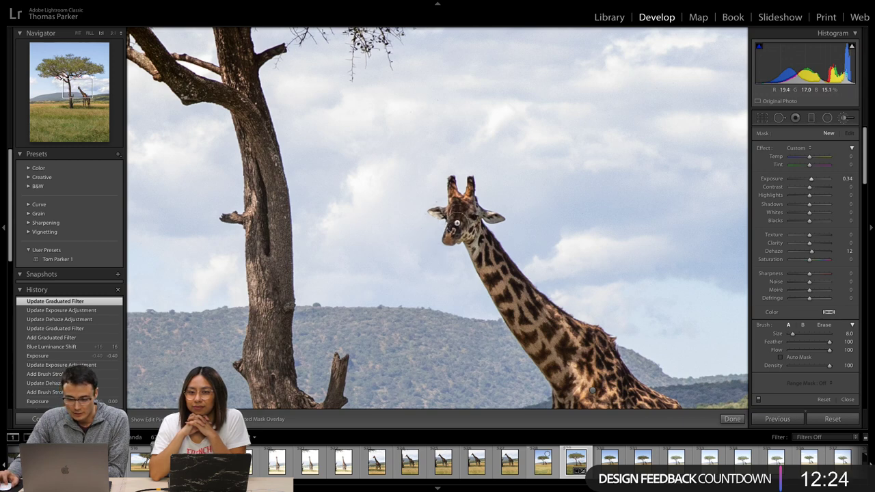
scroll(457, 223, down, 3)
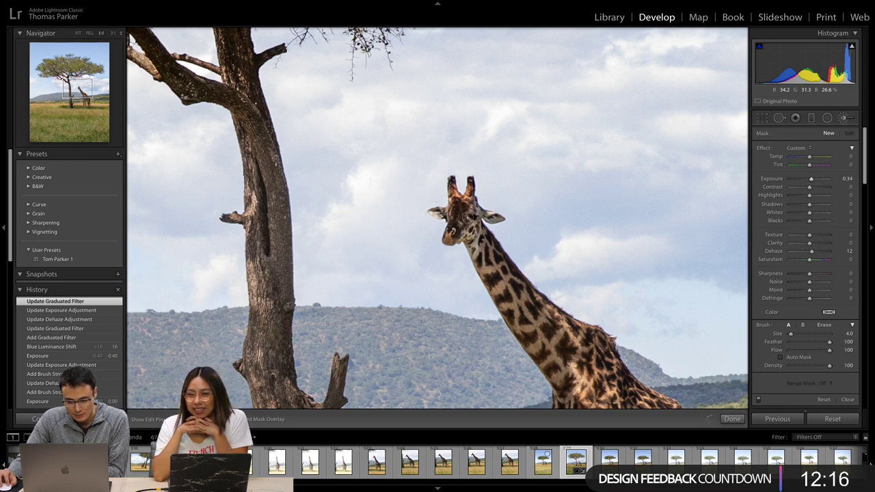
click(459, 221)
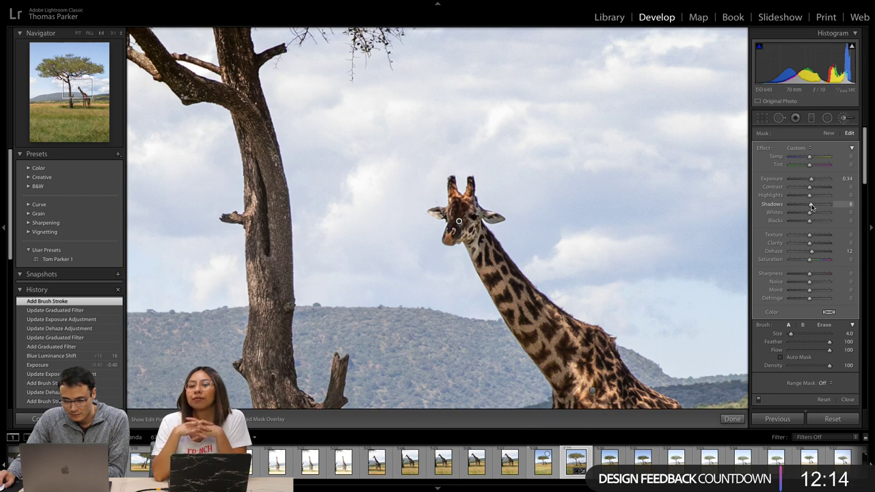
drag(811, 207, 813, 207)
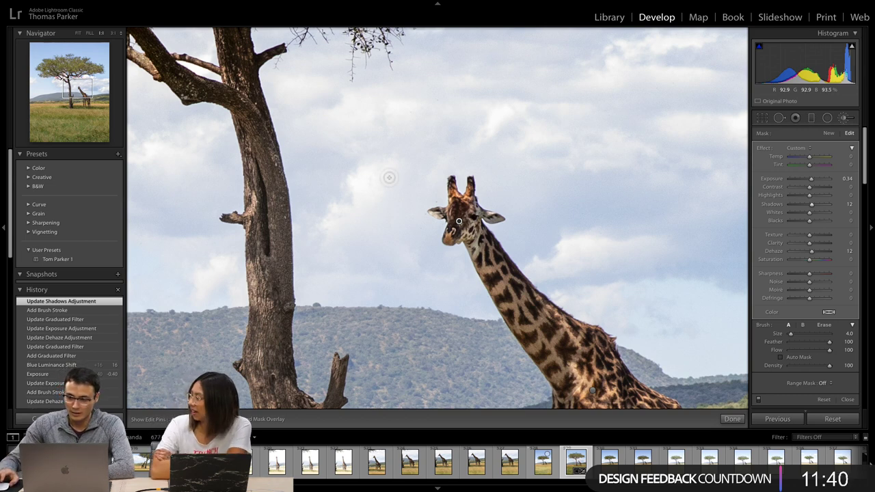
Add a new brush adjustment along the tree trunk with Temp 18, Exposure 0.40, Contrast 15.
click(846, 120)
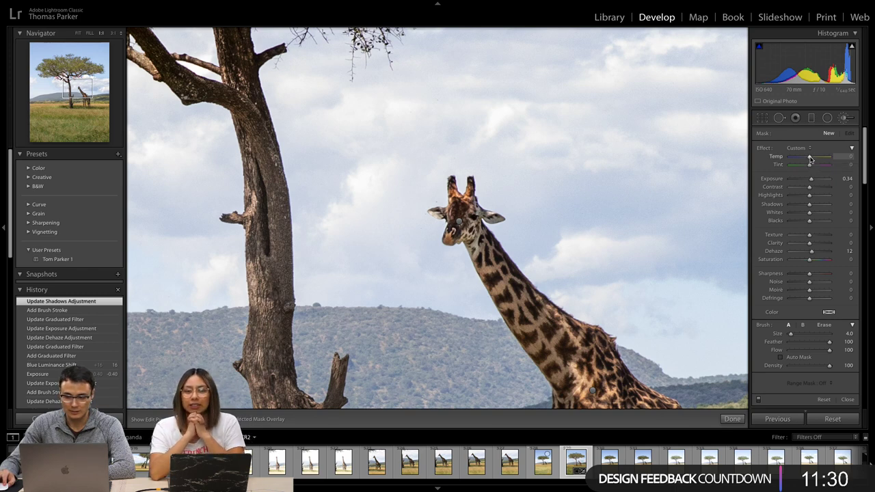
drag(812, 159, 813, 158)
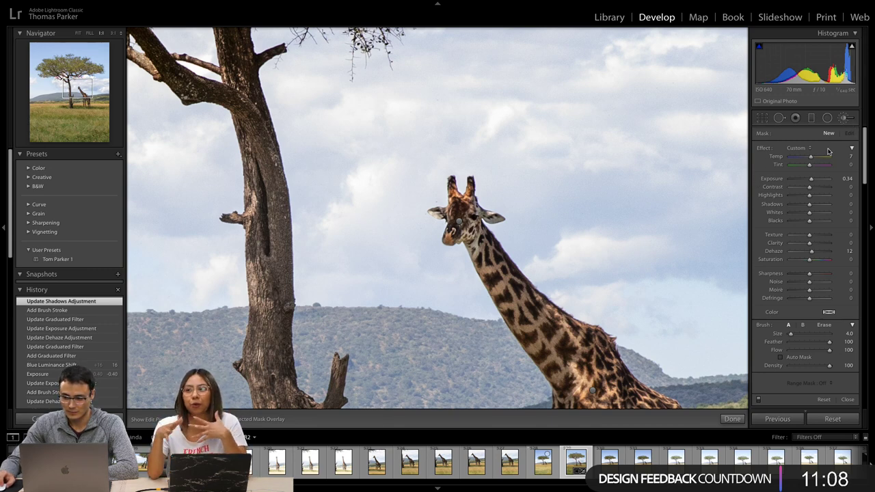
drag(811, 159, 813, 159)
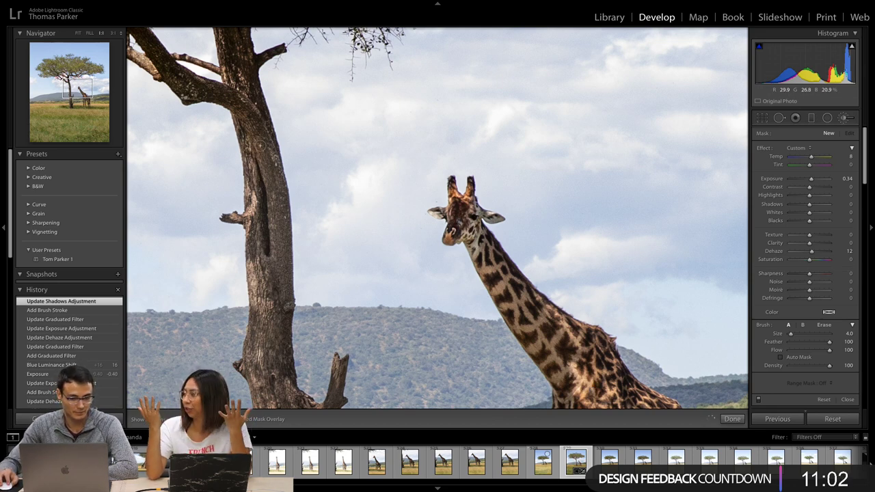
drag(267, 146, 270, 214)
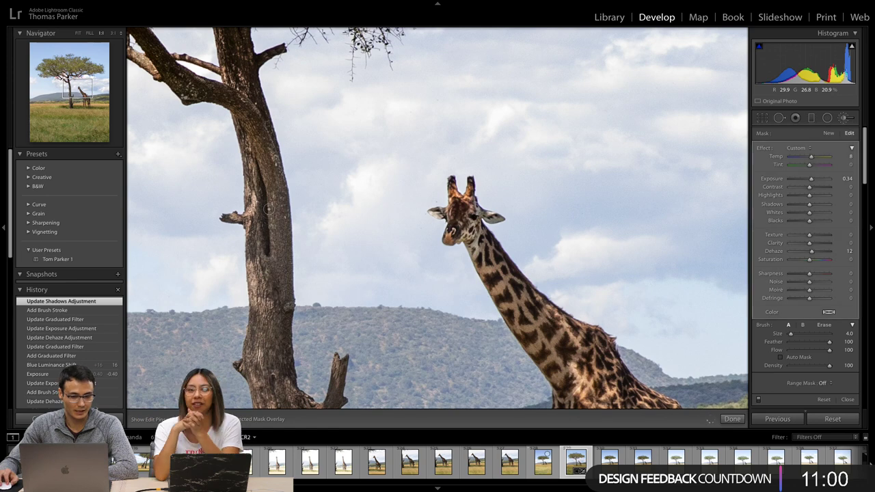
drag(811, 157, 813, 190)
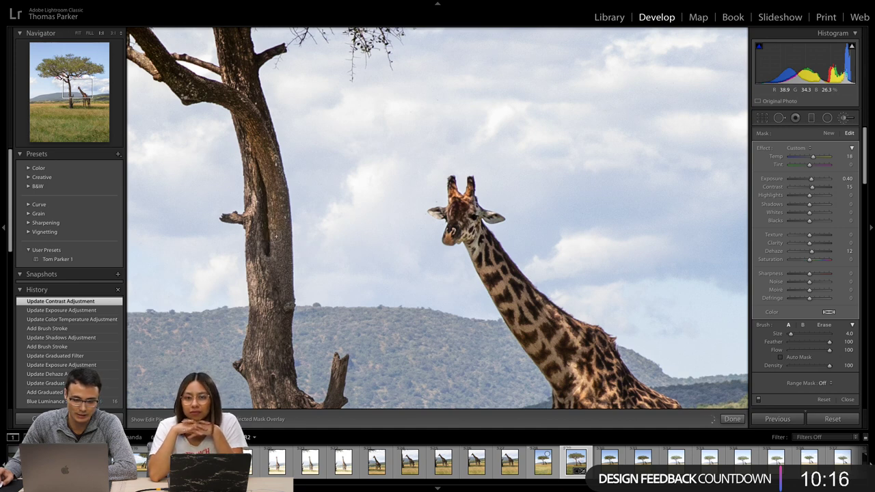
Paint extra warm strokes over the upper trunk and branch, with a slightly smaller brush for the branch.
drag(278, 254, 252, 136)
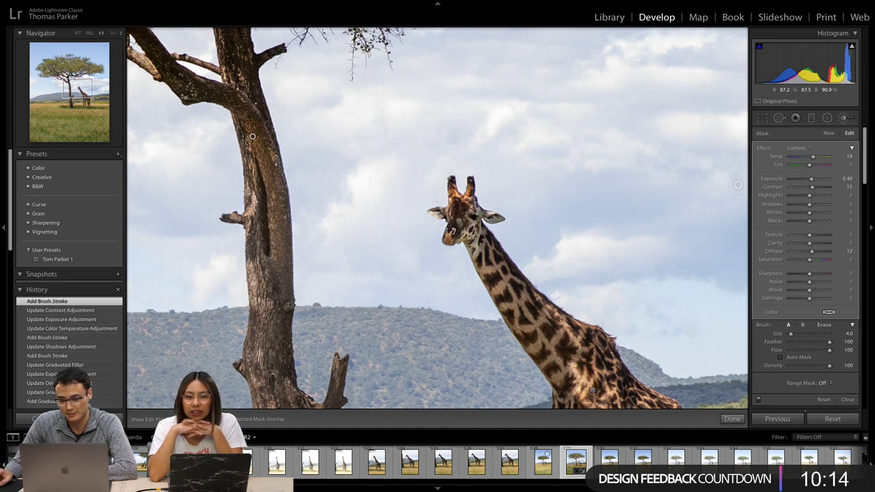
scroll(242, 69, up, 4)
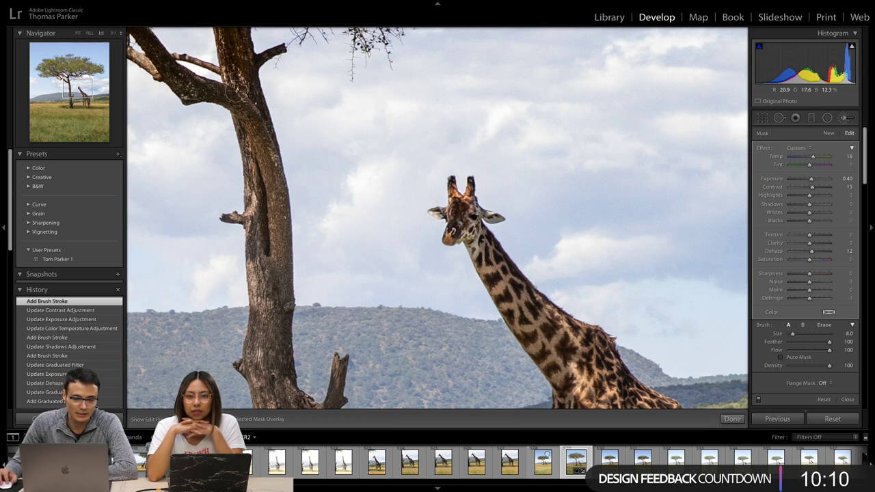
drag(236, 96, 248, 96)
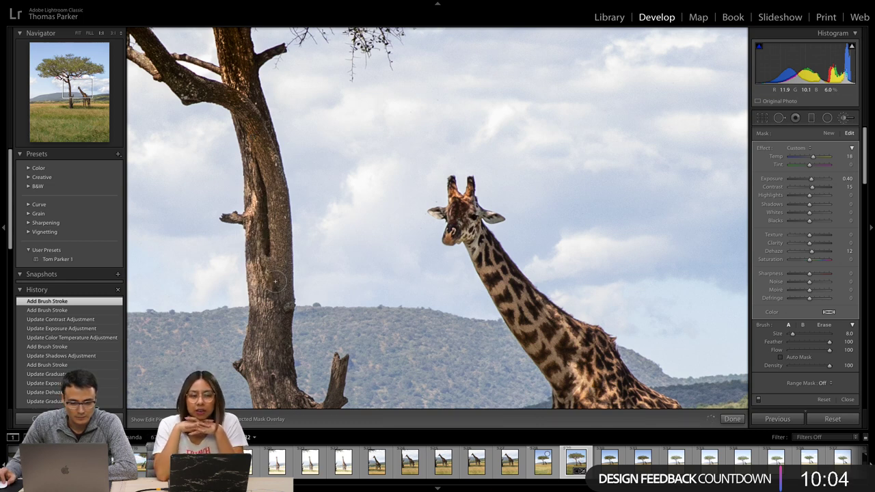
drag(273, 303, 270, 281)
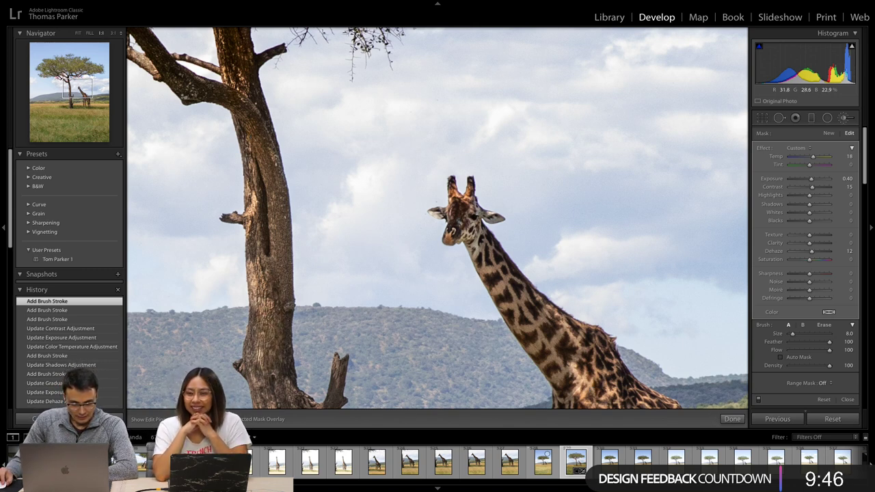
mouse_move(264, 352)
mouse_down()
mouse_move(276, 301)
mouse_move(274, 321)
mouse_up()
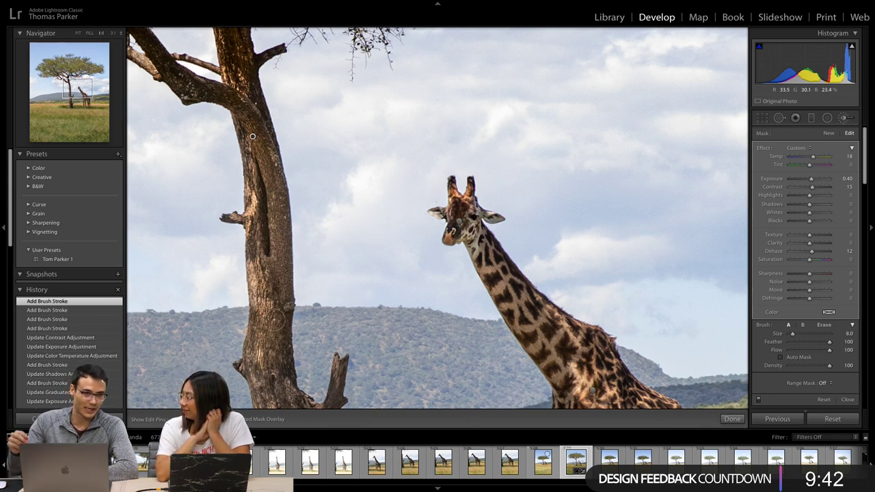
key(bracketleft)
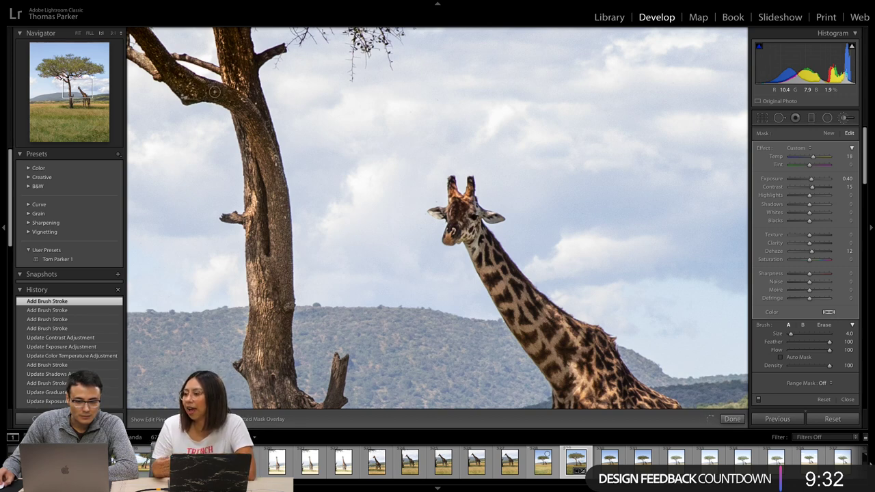
drag(255, 102, 249, 82)
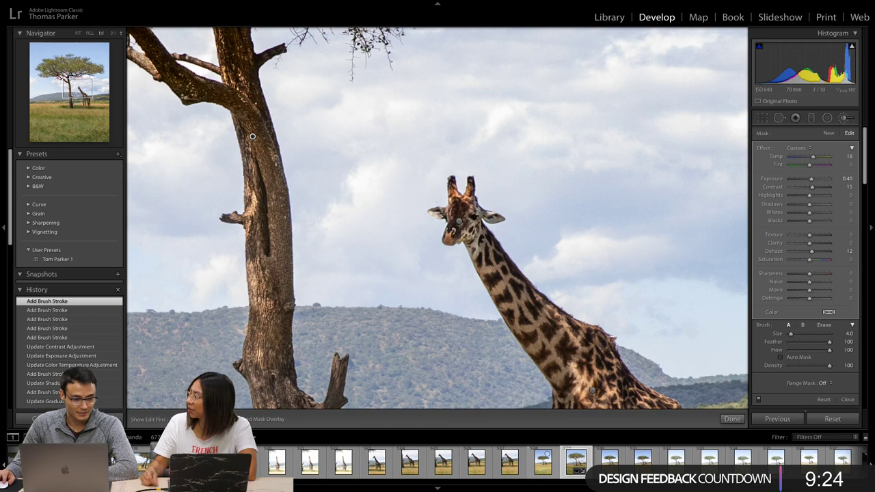
scroll(437, 218, down, 10)
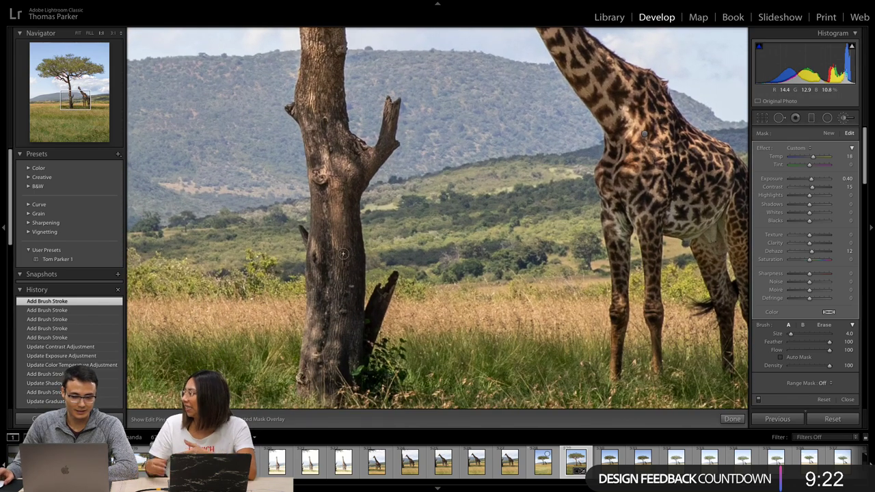
Brush the warm adjustment onto the lower trunk and branch, then shrink the brush to size 2.
mouse_move(335, 228)
mouse_down()
mouse_move(335, 201)
mouse_move(324, 230)
mouse_up()
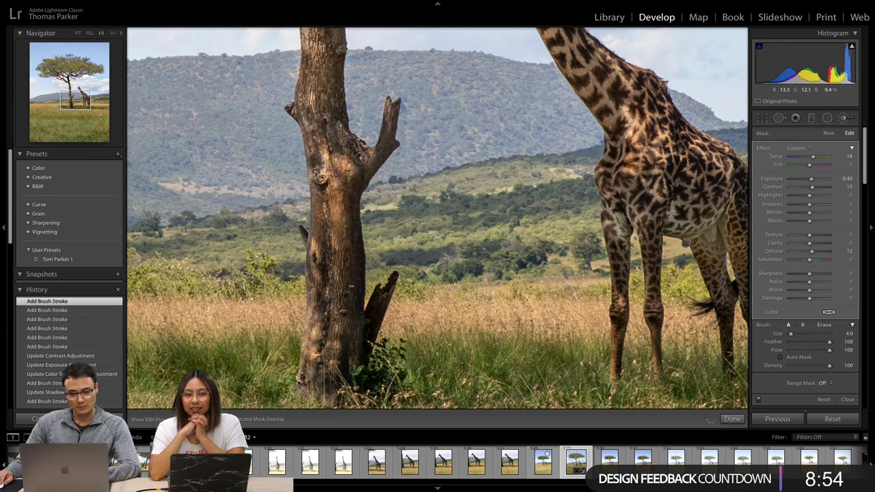
click(388, 124)
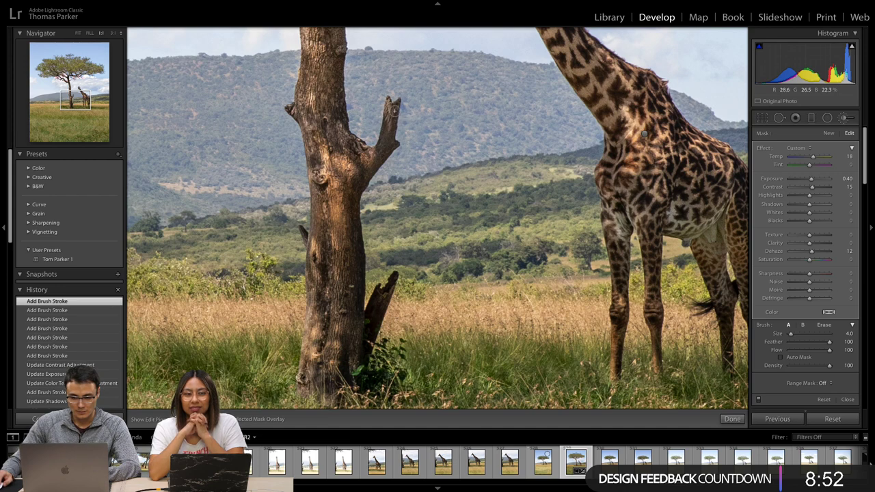
key(bracketleft)
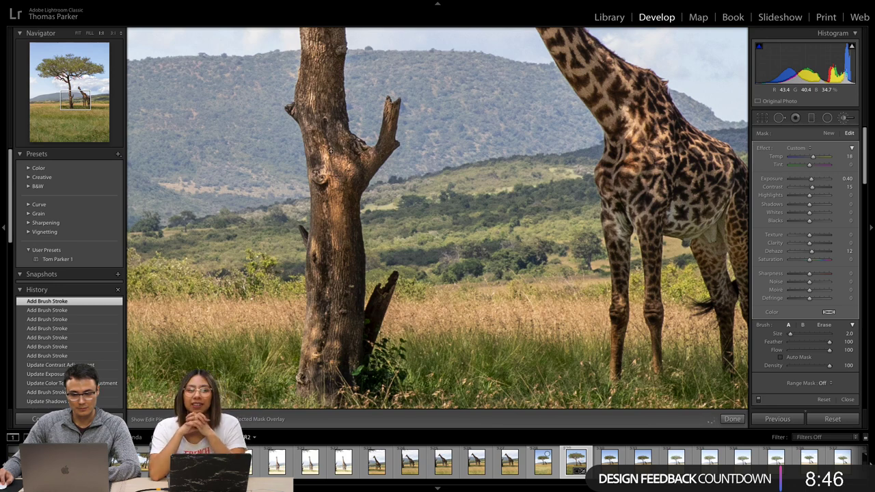
Show the trunk mask as a red overlay and enlarge the brush to size 5.
click(644, 134)
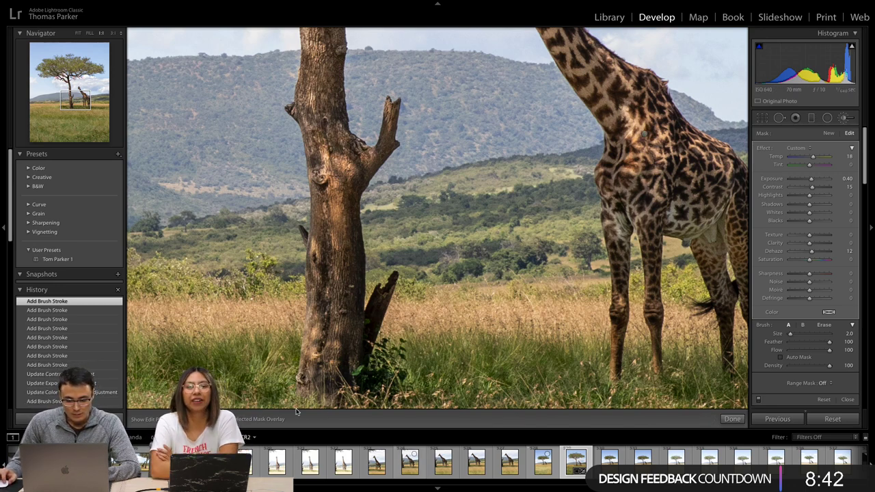
key(o)
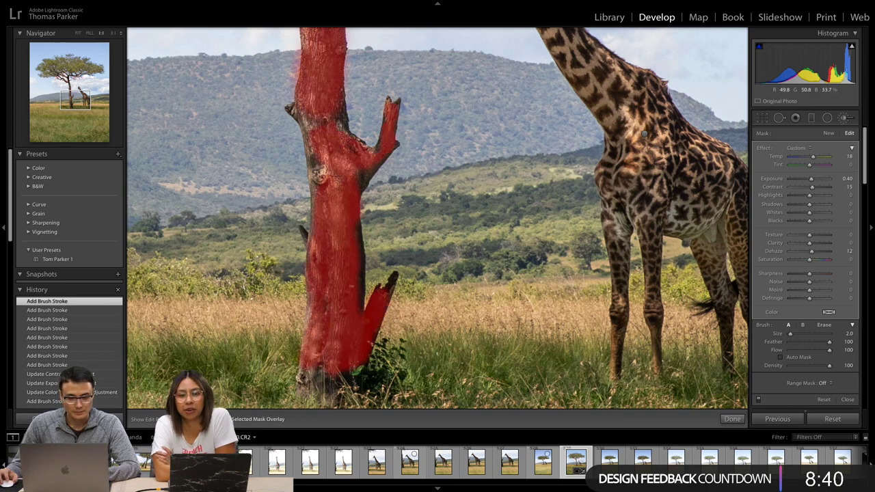
key(bracketright)
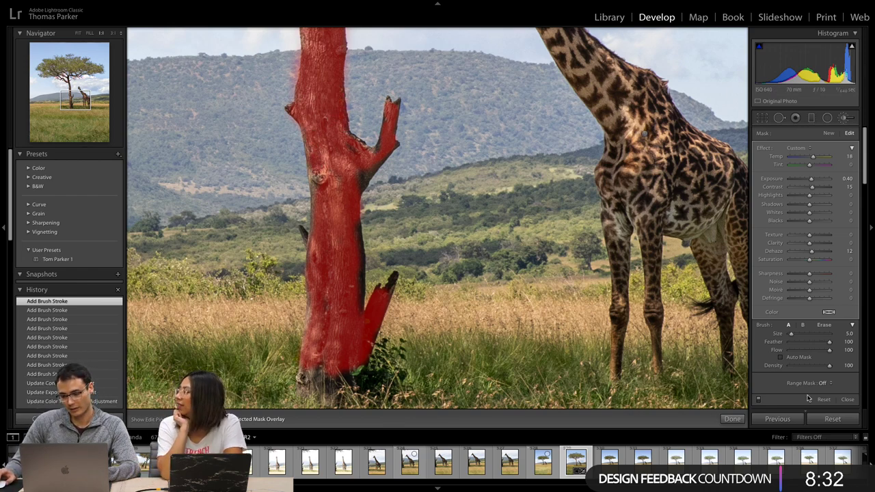
click(826, 385)
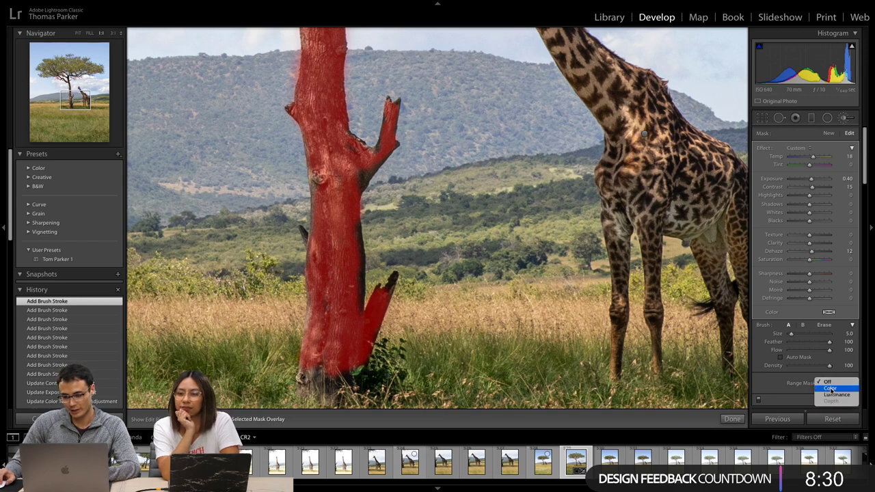
Set the trunk's Range Mask to Color, sample the trunk, and paint past the right branch.
click(830, 388)
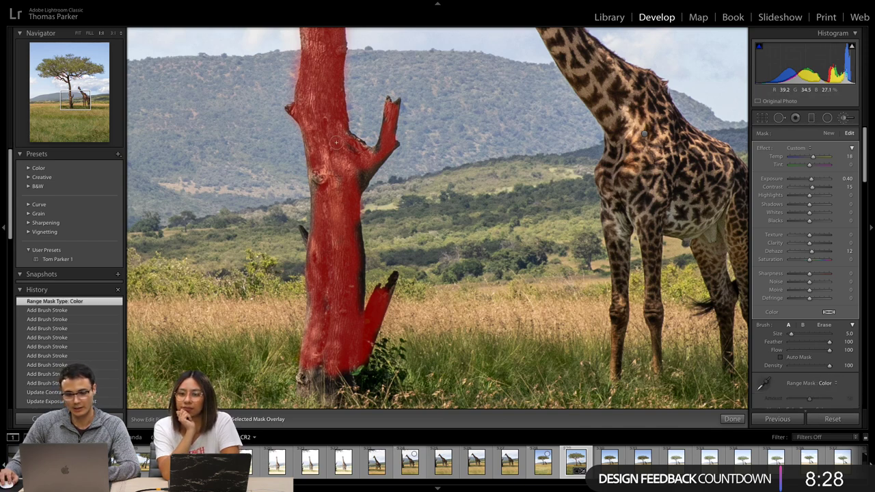
click(765, 385)
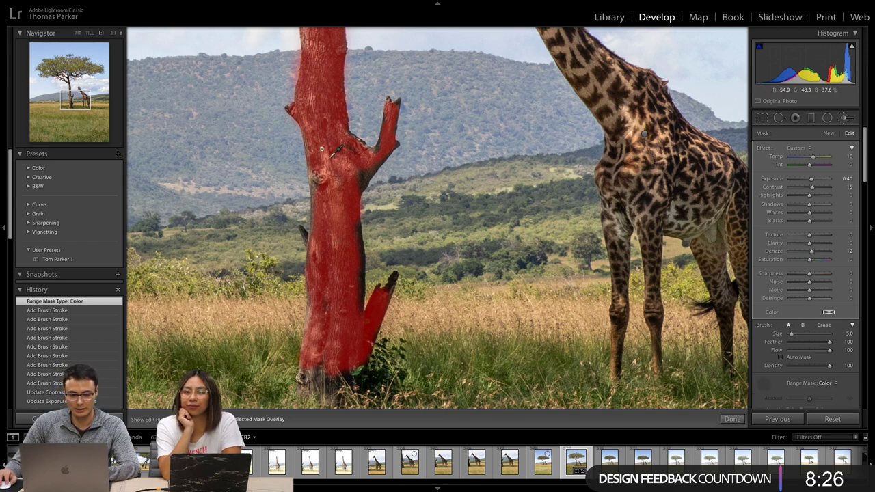
drag(323, 145, 346, 167)
scroll(342, 140, up, 1)
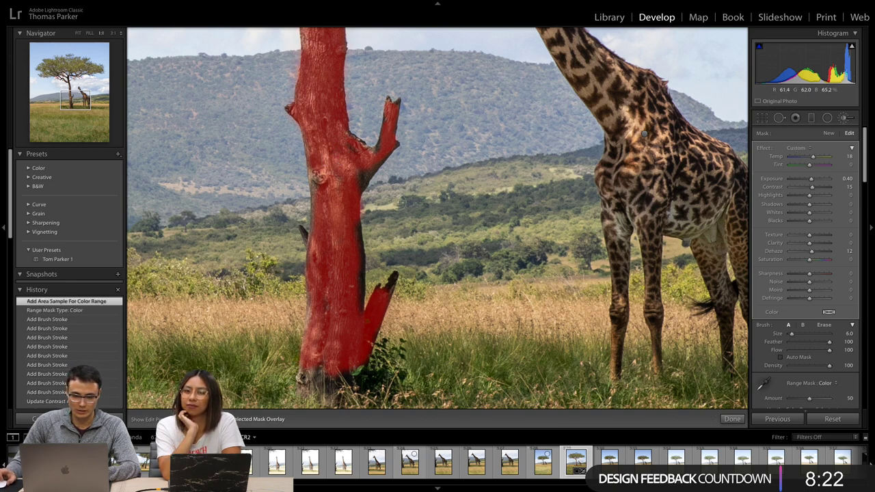
scroll(333, 159, up, 5)
mouse_move(332, 160)
mouse_down()
mouse_move(364, 165)
mouse_move(383, 150)
mouse_move(389, 114)
mouse_move(339, 237)
mouse_move(341, 286)
mouse_move(329, 235)
mouse_move(339, 331)
mouse_up()
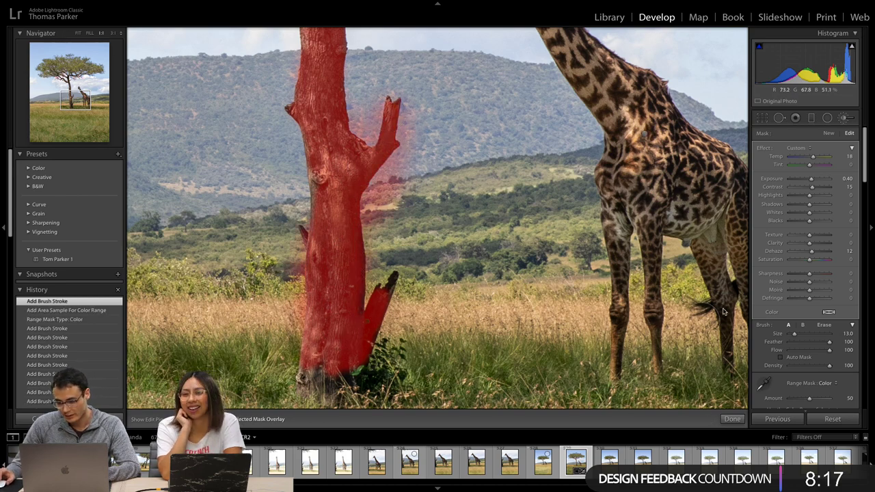
Switch the Range Mask to Luminance with Range 0/18 to free the hills.
click(830, 384)
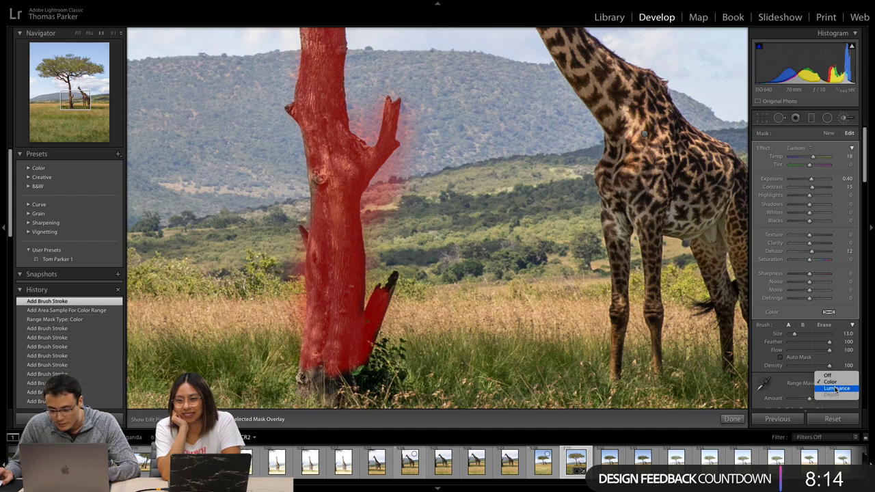
click(835, 389)
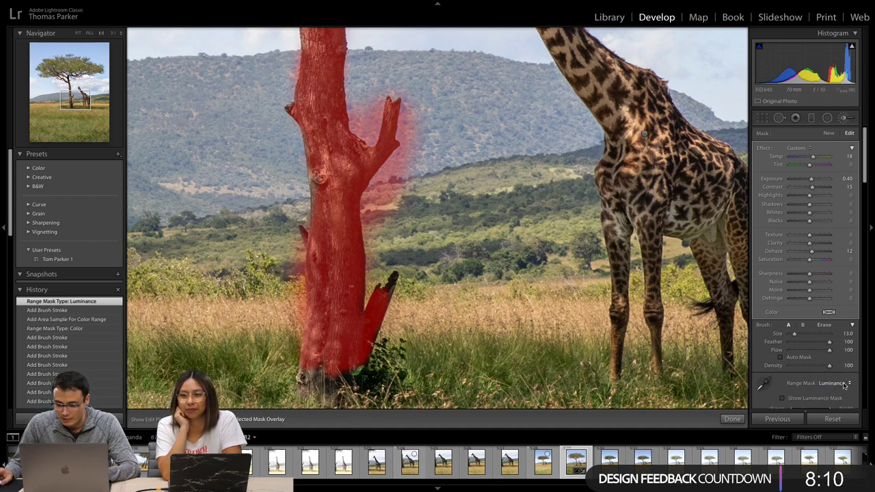
scroll(838, 387, down, 1)
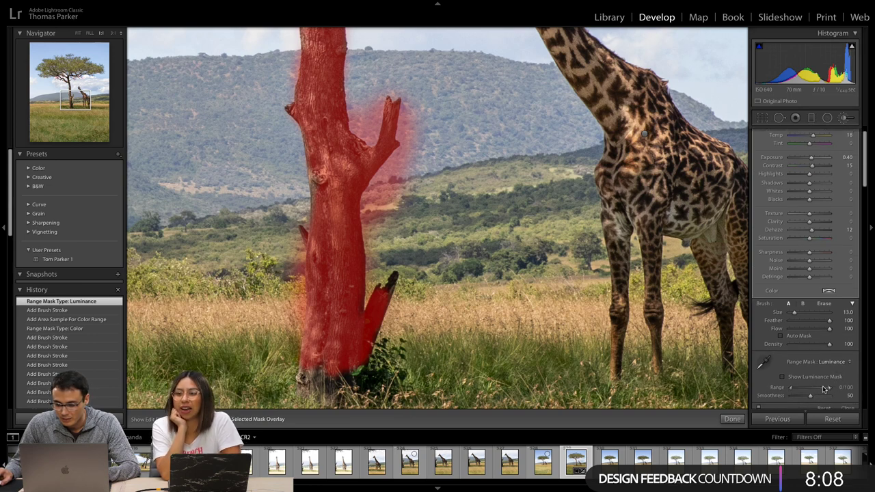
drag(826, 389, 799, 391)
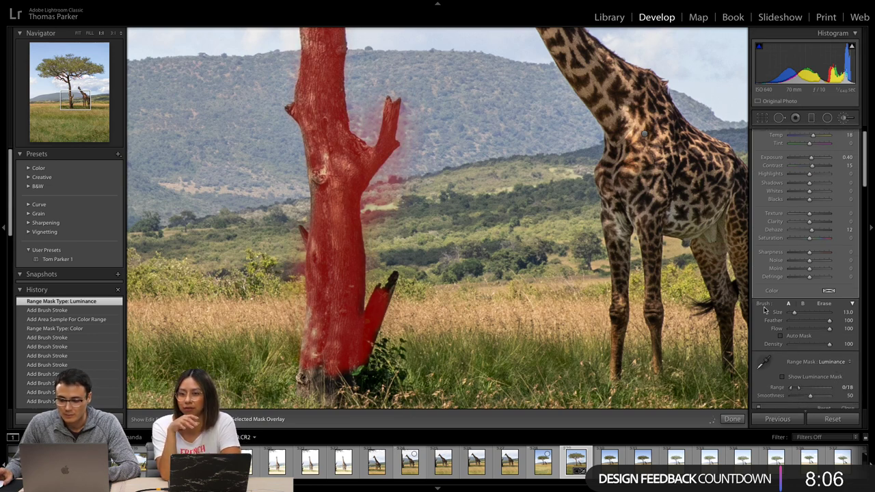
scroll(765, 310, down, 3)
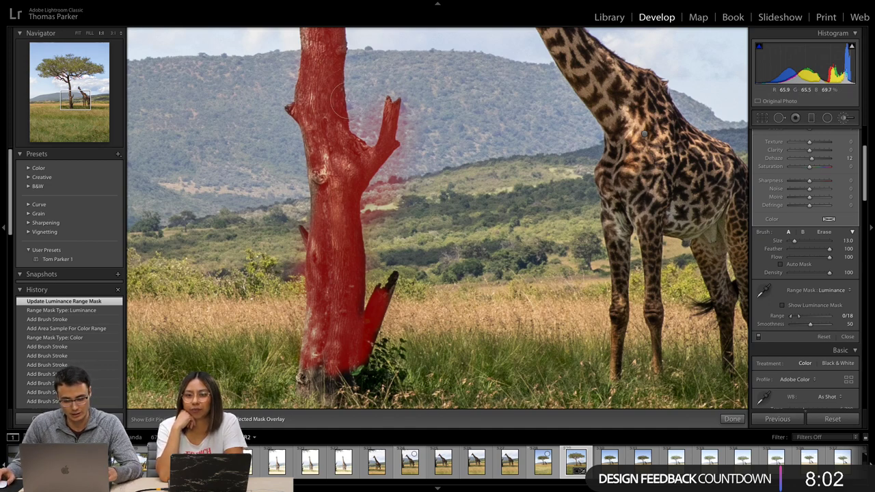
key(alt)
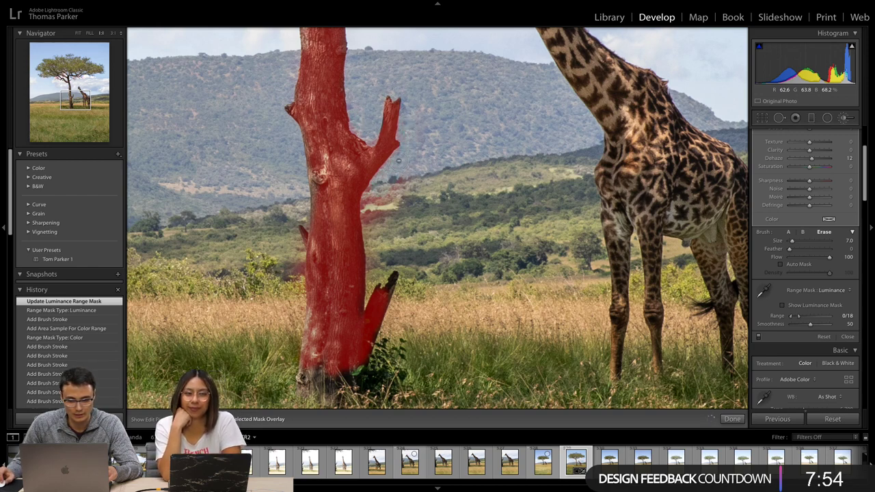
Erase the stray mask beside the trunk and on the small branch stub, then hide the overlay.
click(408, 152)
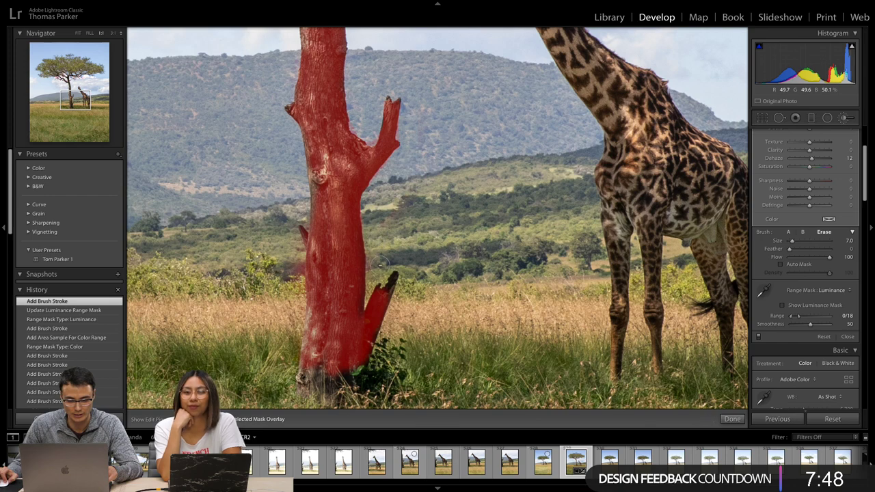
drag(380, 259, 347, 244)
scroll(296, 231, down, 1)
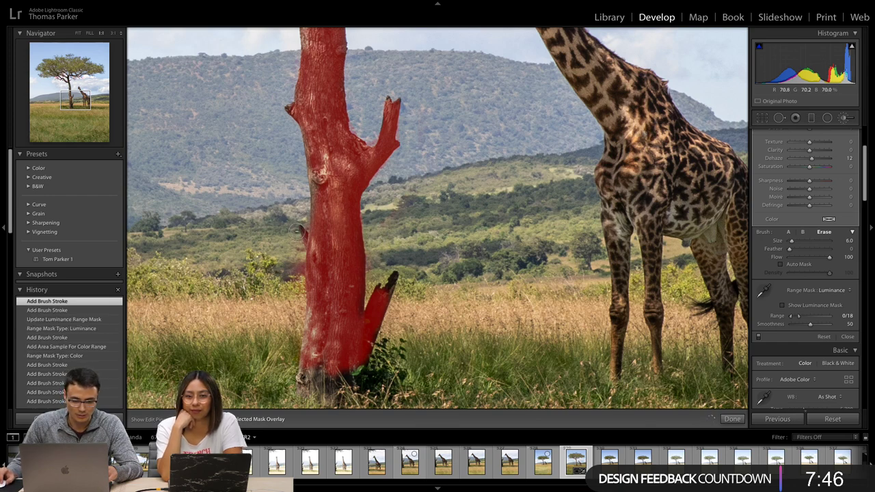
drag(297, 231, 292, 299)
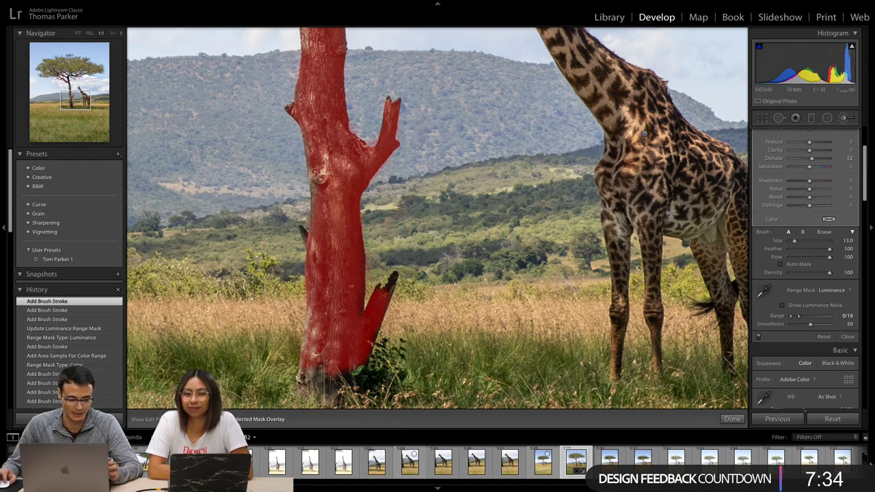
key(o)
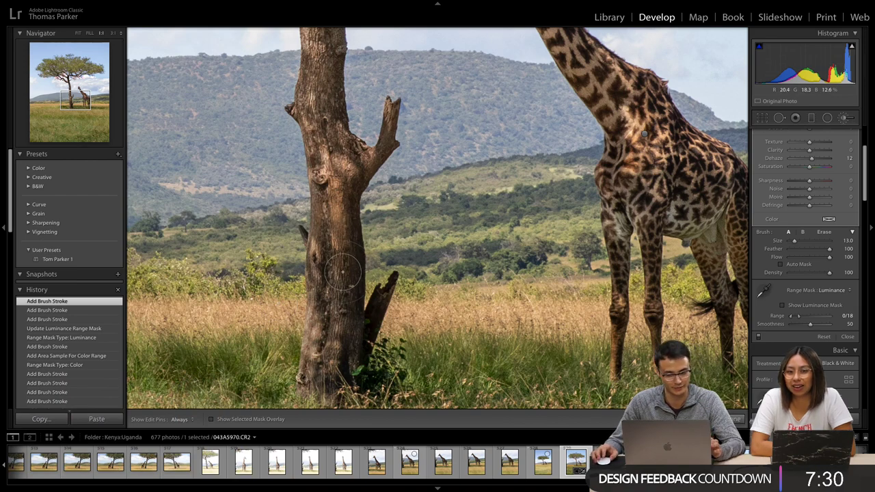
Turn off the mask overlay, fit the whole photo in view, and finish the brush with Done.
click(212, 419)
click(212, 419)
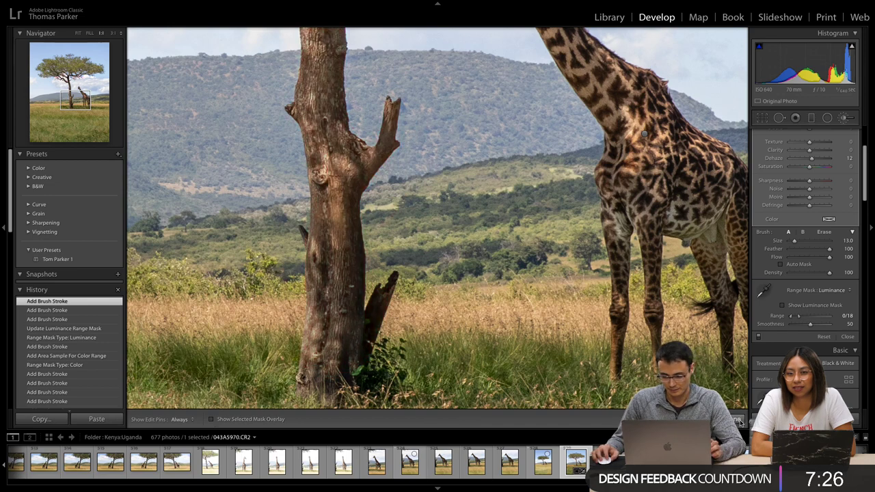
click(78, 34)
click(78, 33)
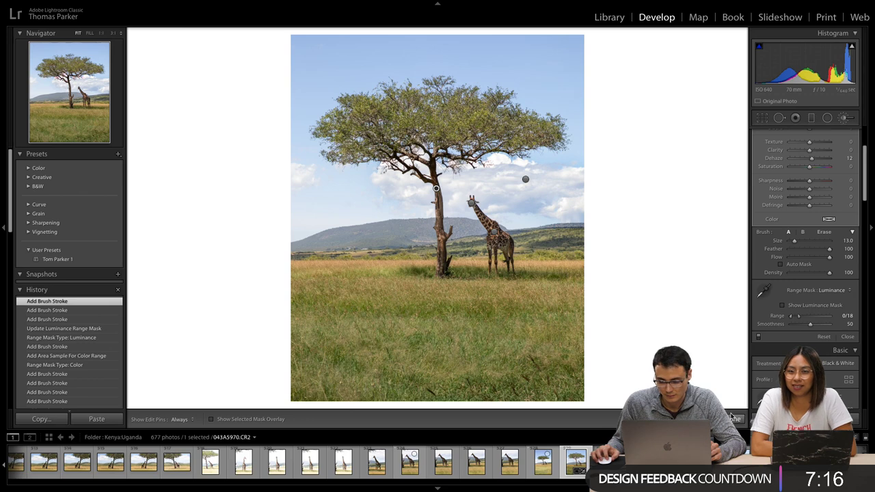
click(847, 336)
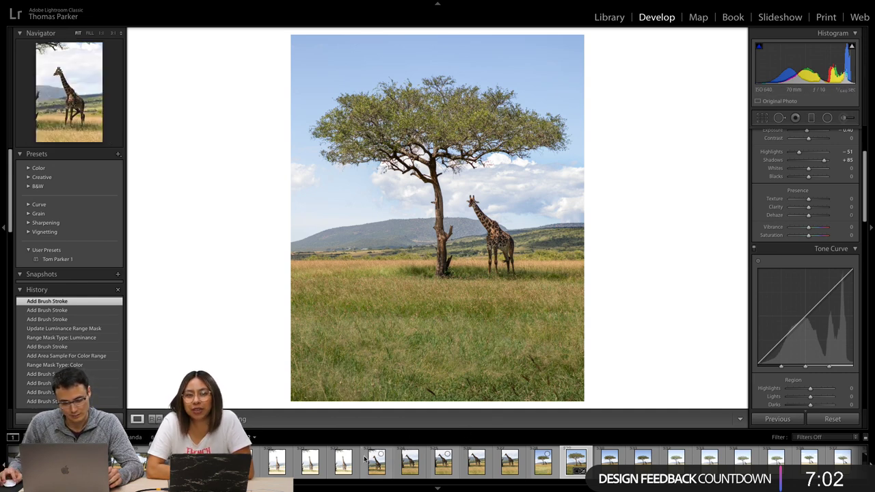
Scroll the right panel to the HSL/Color Luminance sliders.
scroll(363, 460, up, 5)
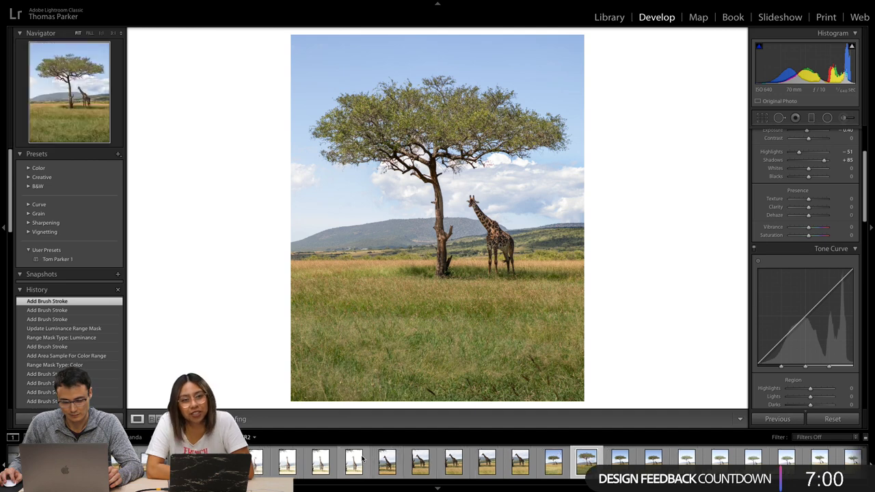
scroll(363, 460, up, 10)
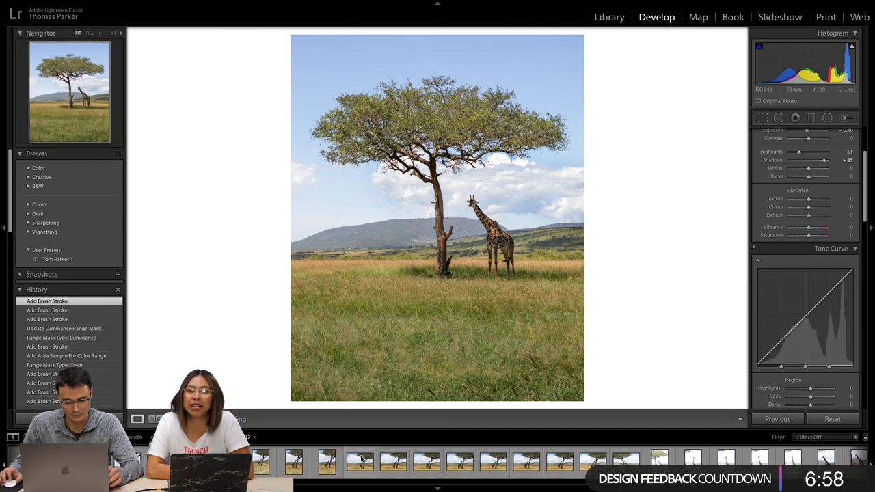
scroll(362, 460, up, 6)
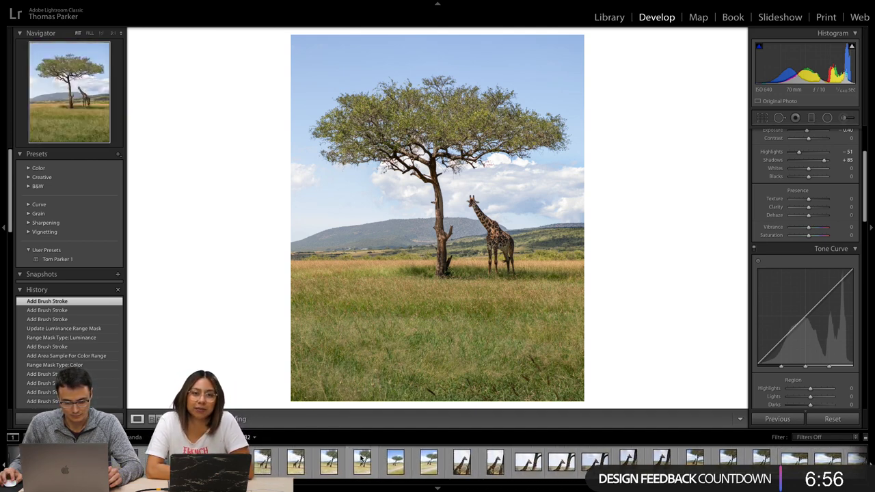
scroll(362, 460, up, 3)
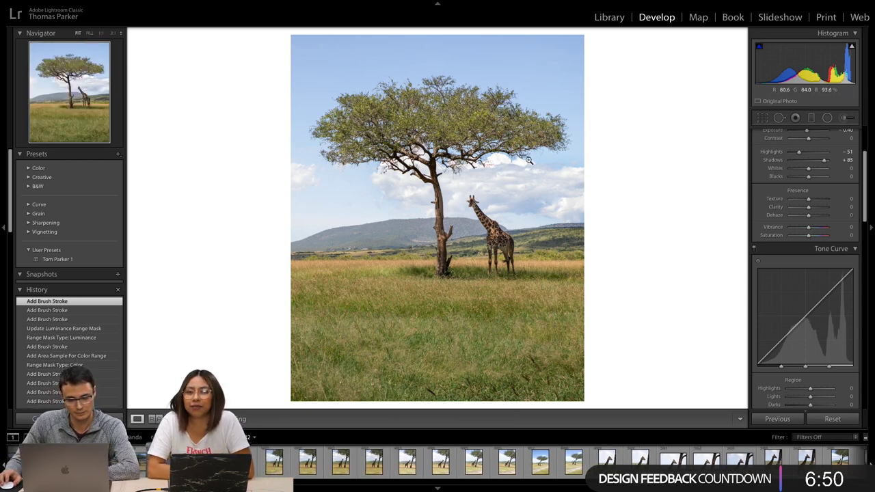
scroll(830, 282, down, 8)
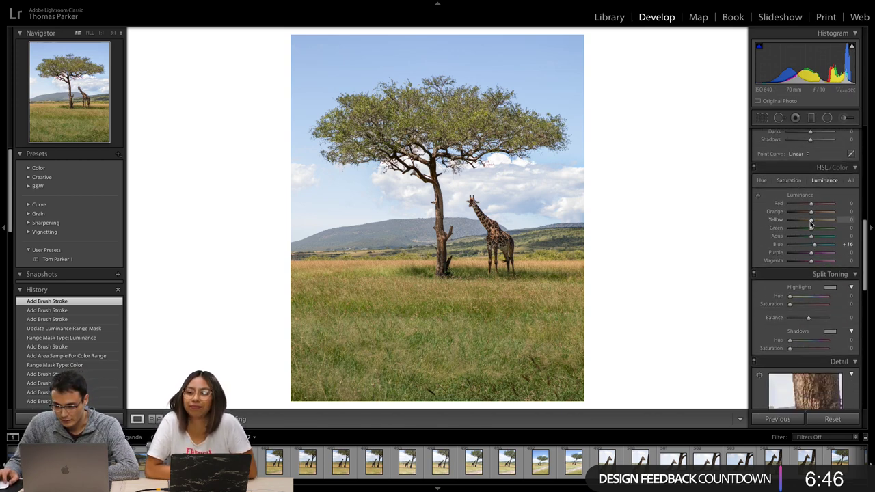
Set HSL Yellow luminance to -6 and Green luminance to -11.
drag(812, 222, 811, 233)
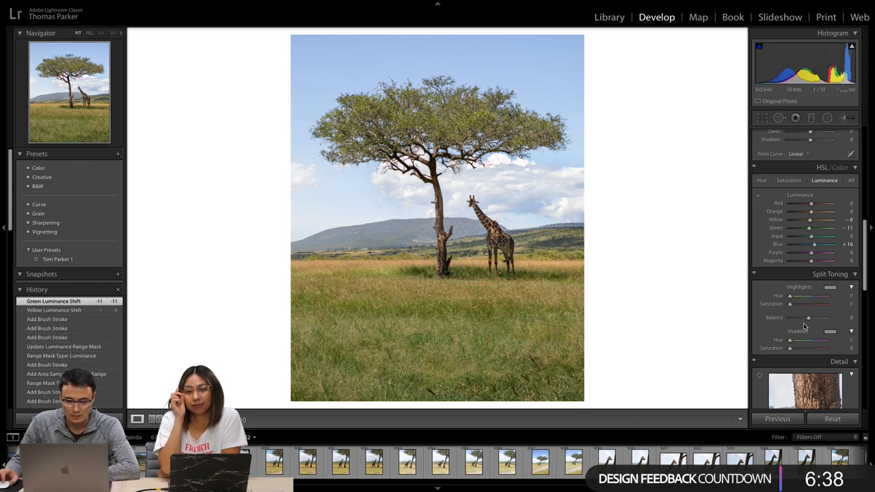
scroll(813, 227, down, 3)
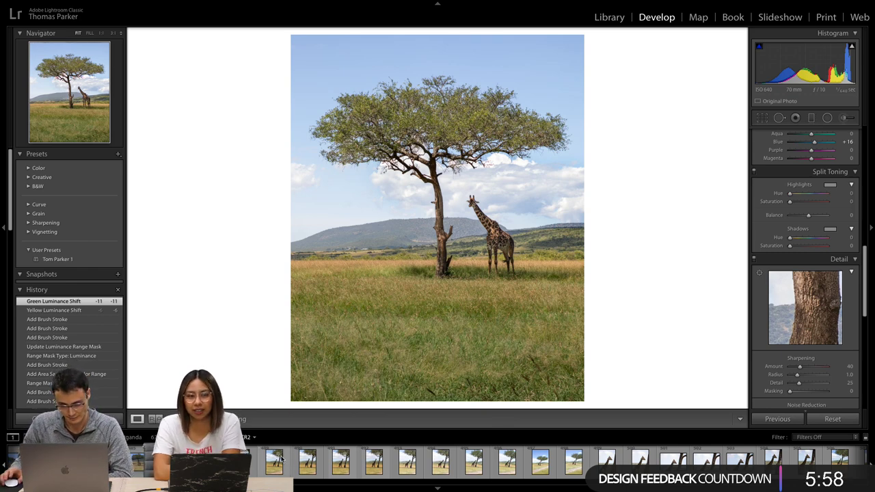
scroll(329, 465, up, 1)
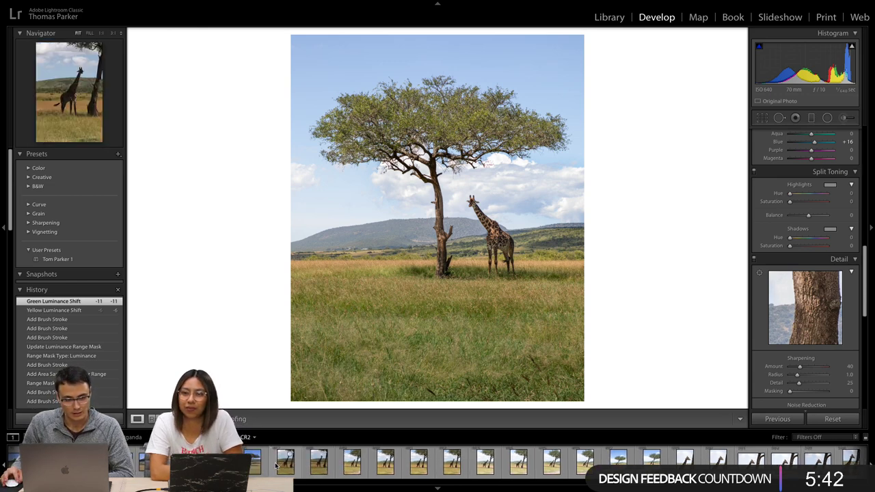
scroll(280, 464, down, 3)
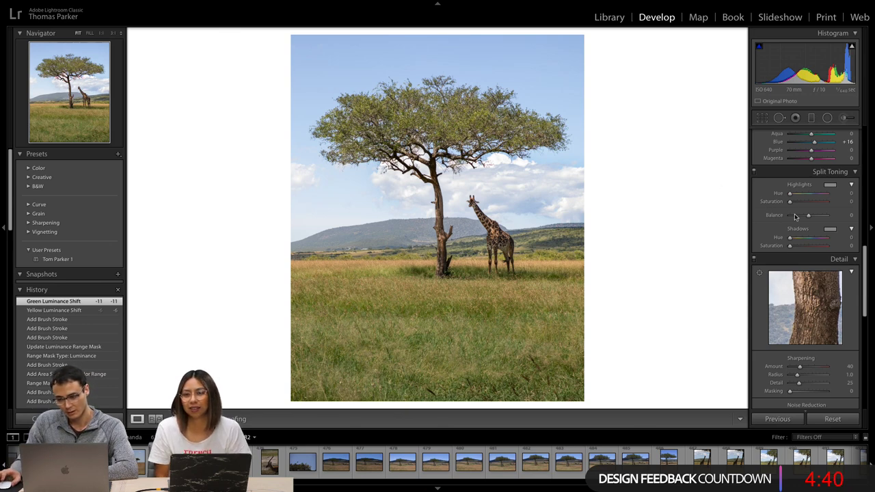
scroll(830, 275, down, 1)
scroll(830, 275, down, 1)
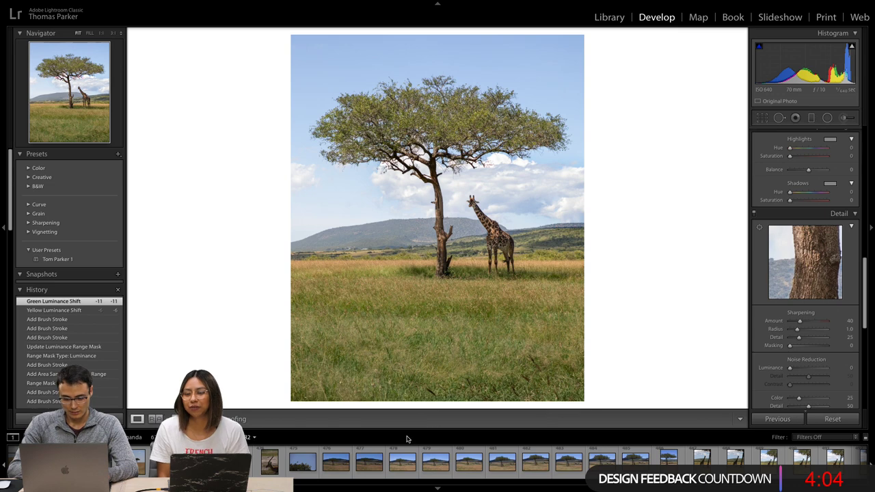
scroll(394, 458, up, 2)
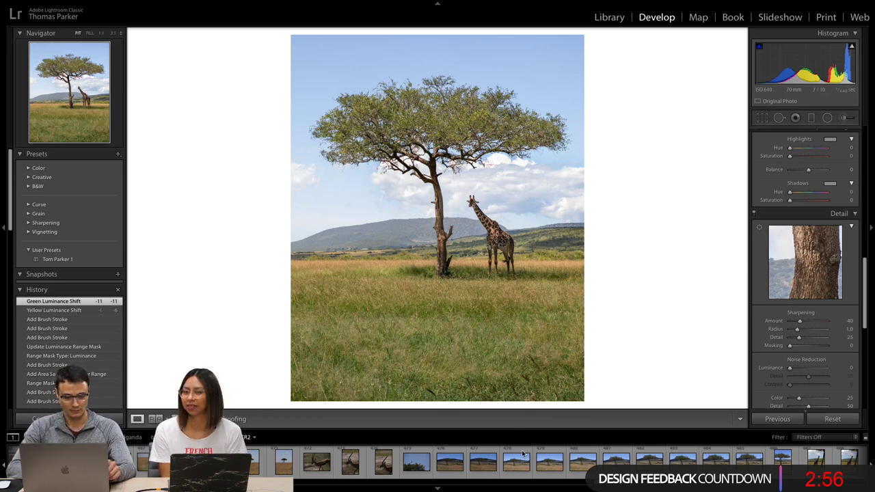
scroll(441, 462, left, 6)
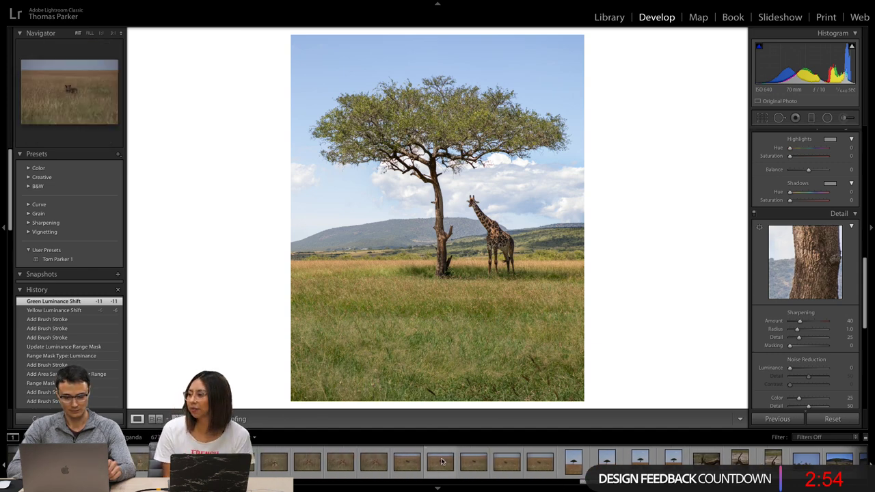
scroll(442, 462, left, 2)
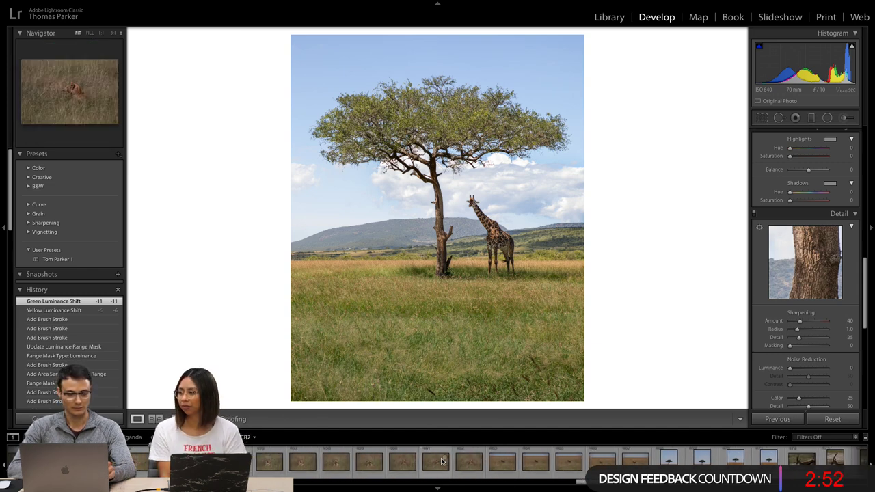
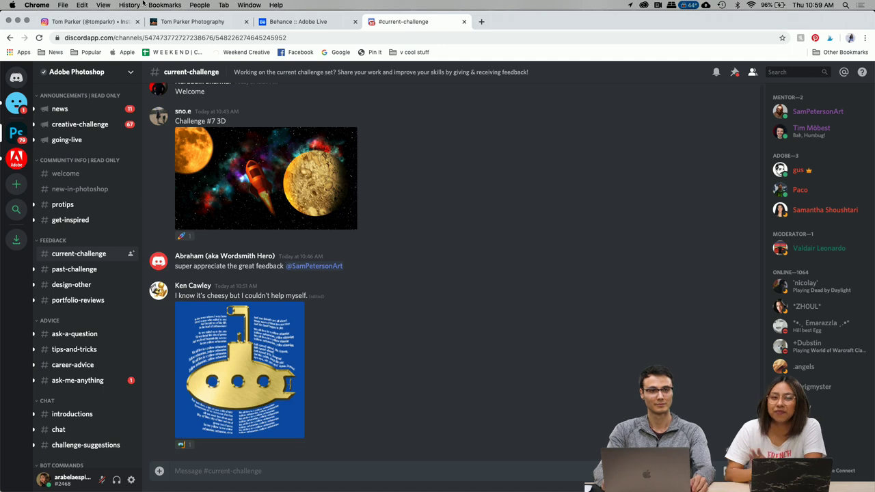
Reload the Discord channel and enlarge the yellow submarine lyrics artwork in the image preview.
click(40, 37)
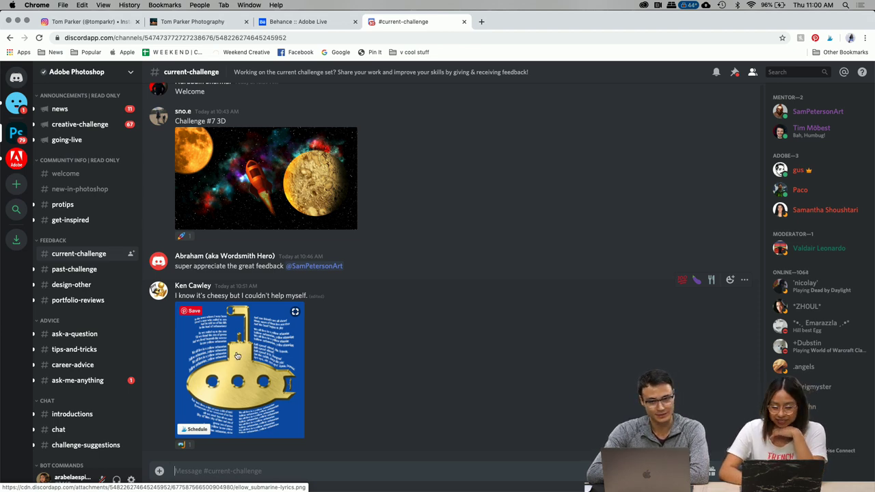
click(236, 353)
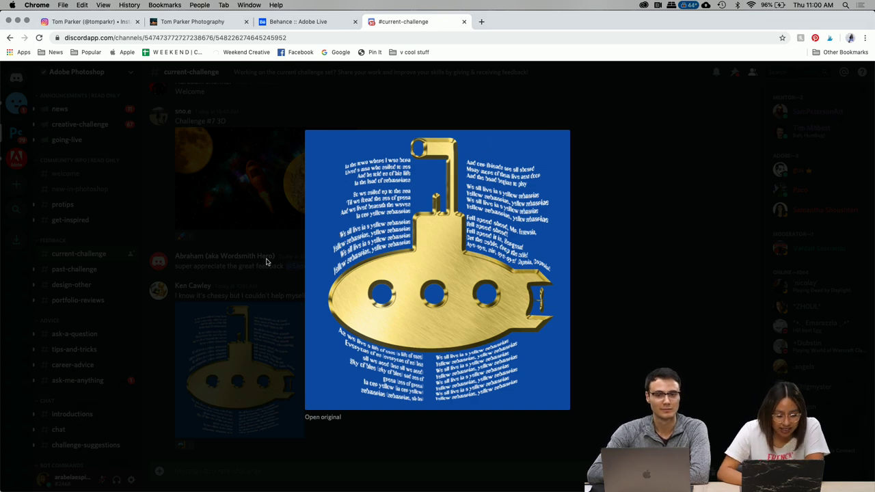
scroll(417, 276, up, 5)
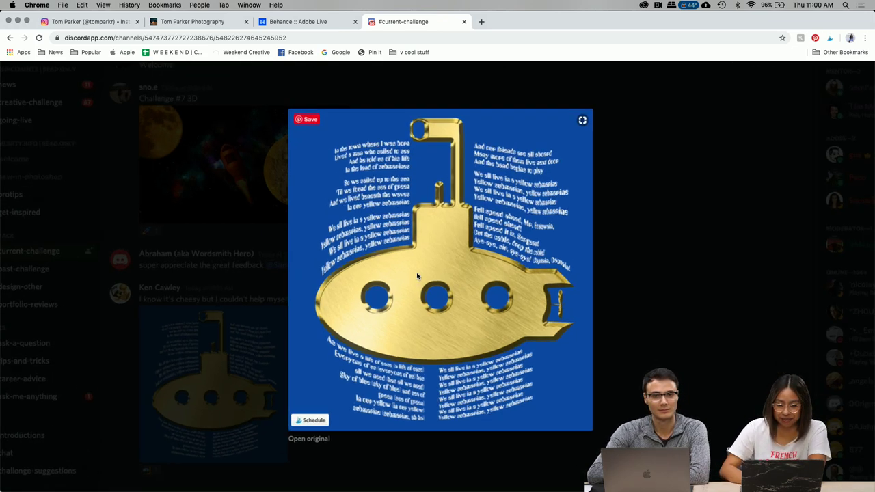
scroll(786, 310, up, 1)
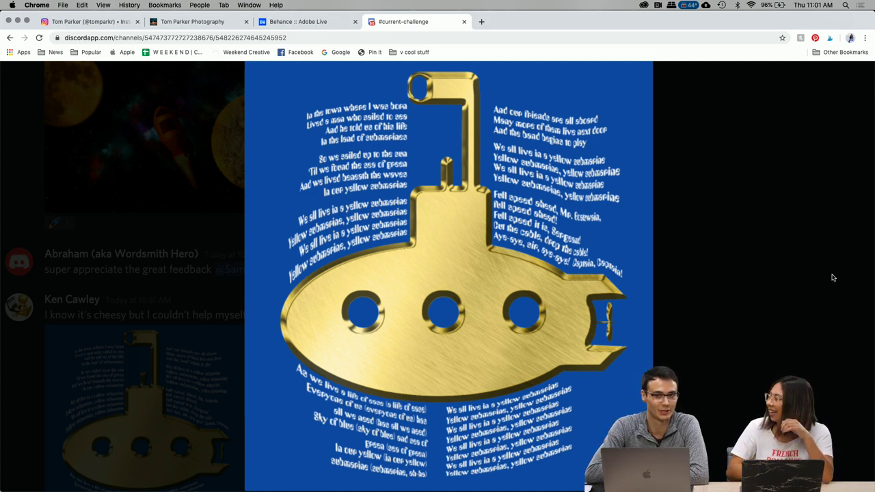
mouse_move(545, 164)
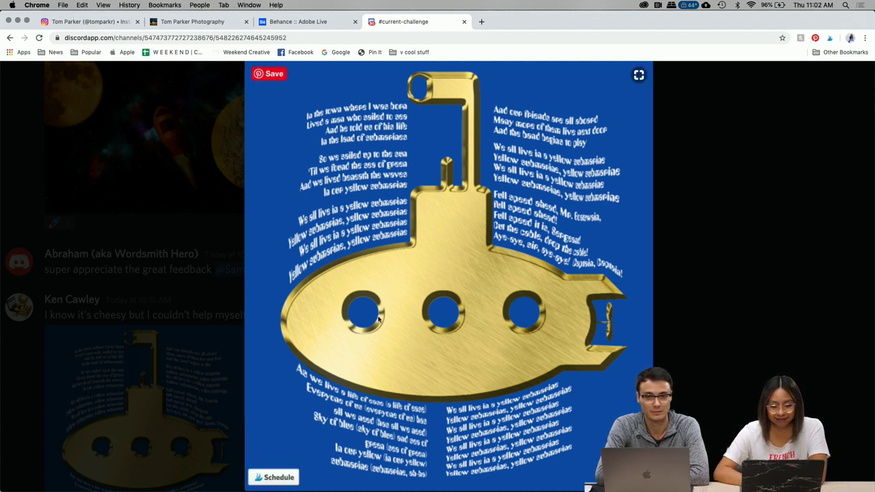
Close the submarine preview and enlarge the Challenge #7 3D space rocket image.
click(147, 314)
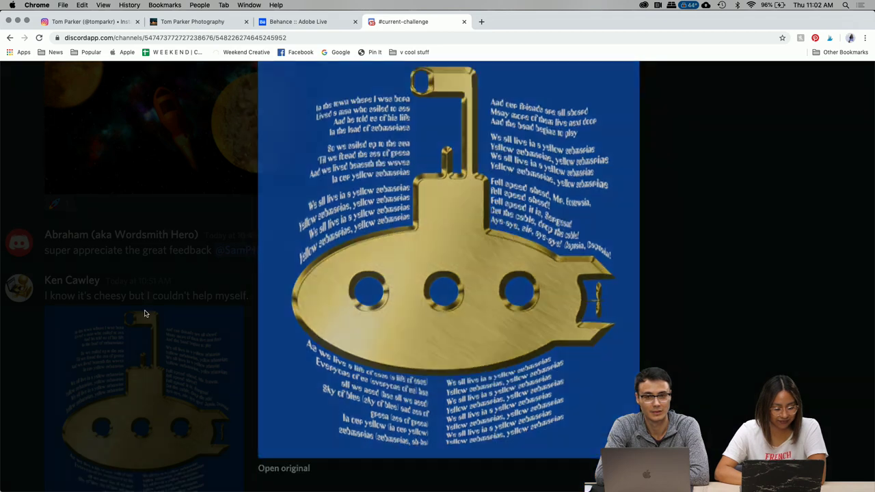
scroll(248, 340, up, 3)
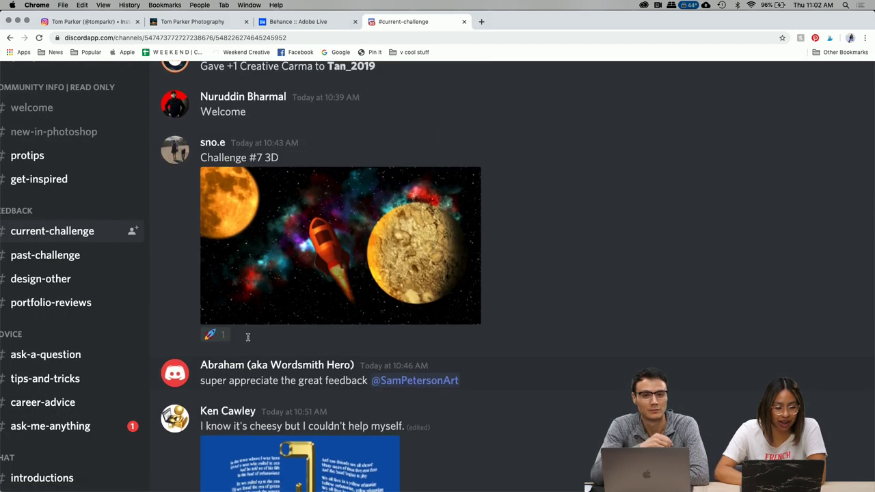
scroll(459, 290, up, 3)
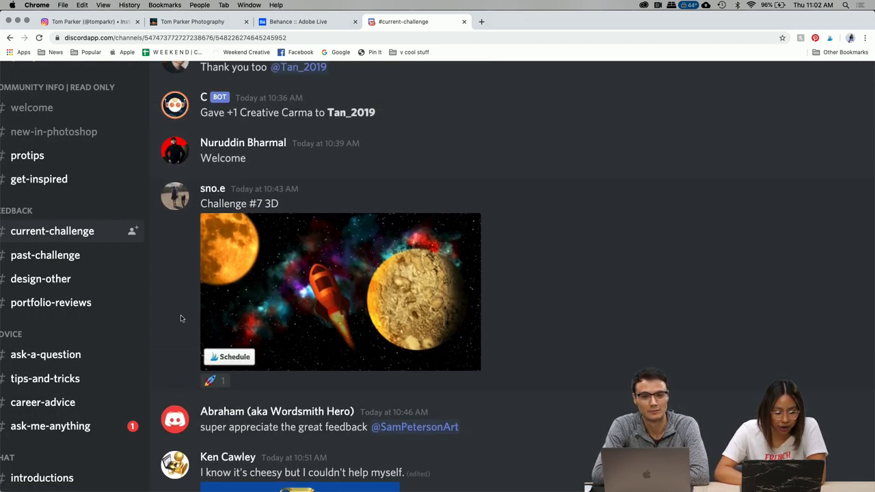
click(324, 296)
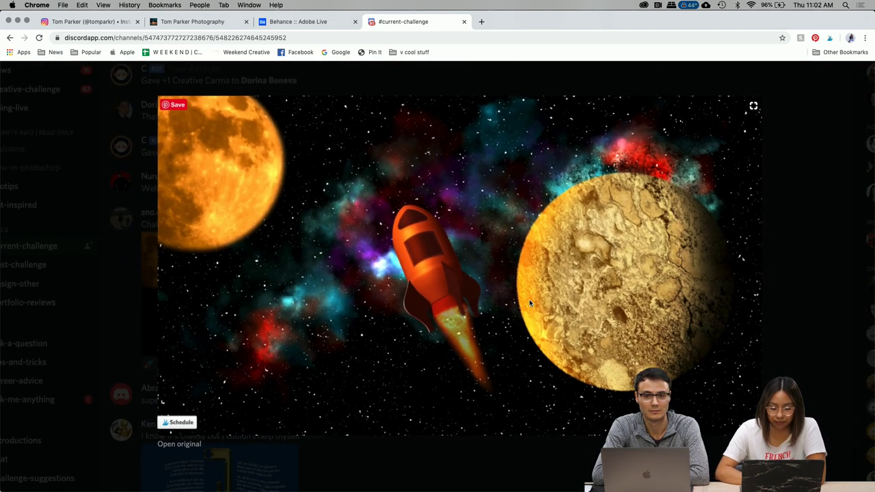
scroll(570, 297, down, 1)
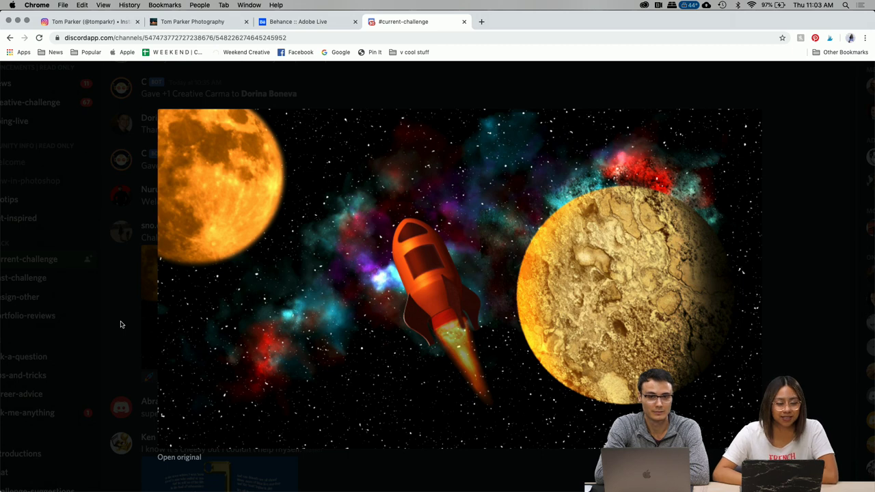
Close the rocket image and enlarge the Space Crab badge post above it.
click(120, 268)
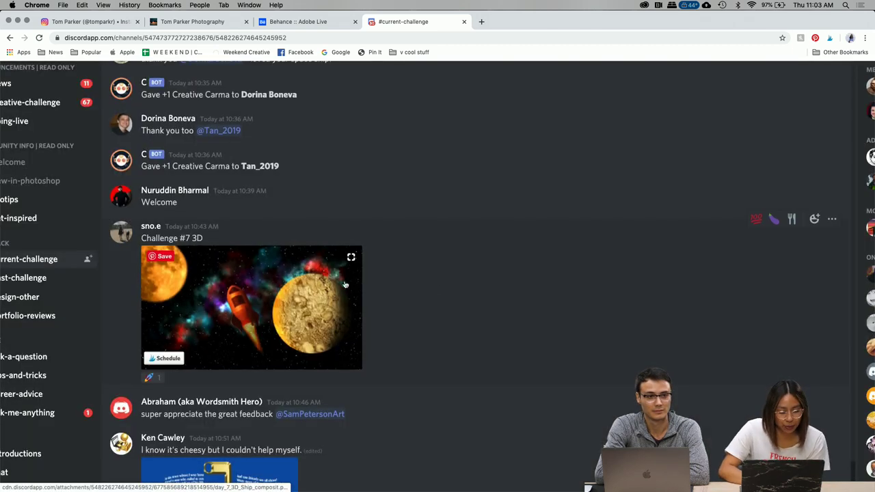
scroll(345, 284, up, 5)
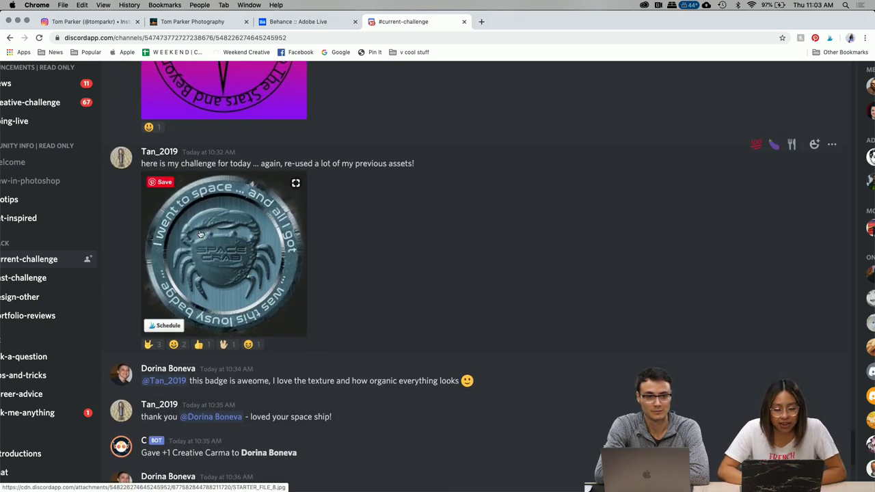
click(223, 243)
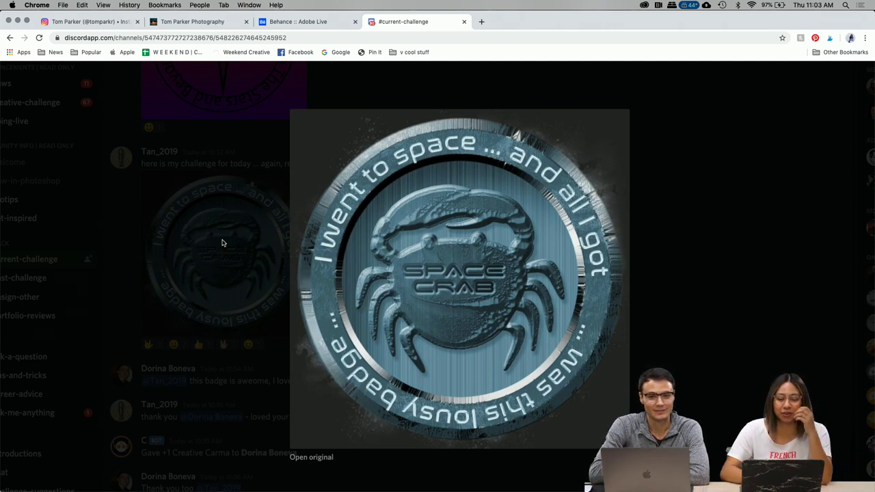
scroll(266, 236, down, 1)
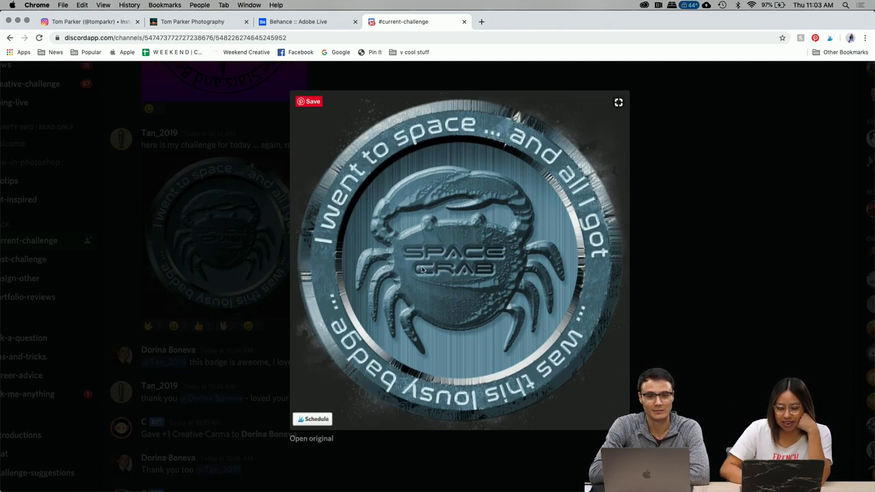
scroll(332, 301, up, 1)
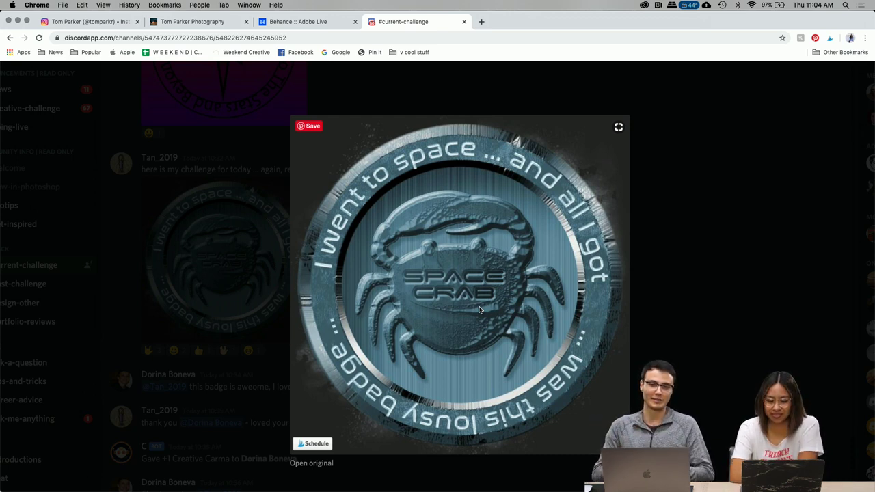
Magnify the crab badge to fill the view, then reset the page zoom to normal.
click(473, 274)
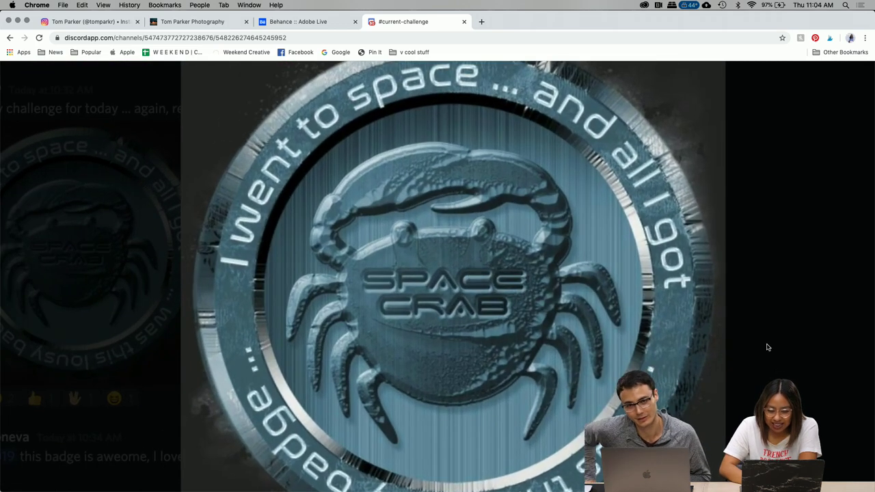
scroll(767, 347, down, 2)
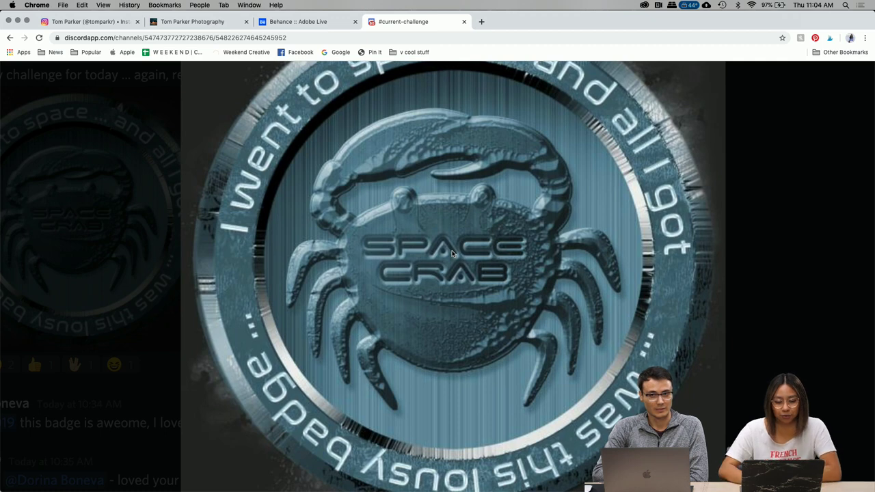
scroll(329, 222, up, 2)
scroll(329, 223, up, 2)
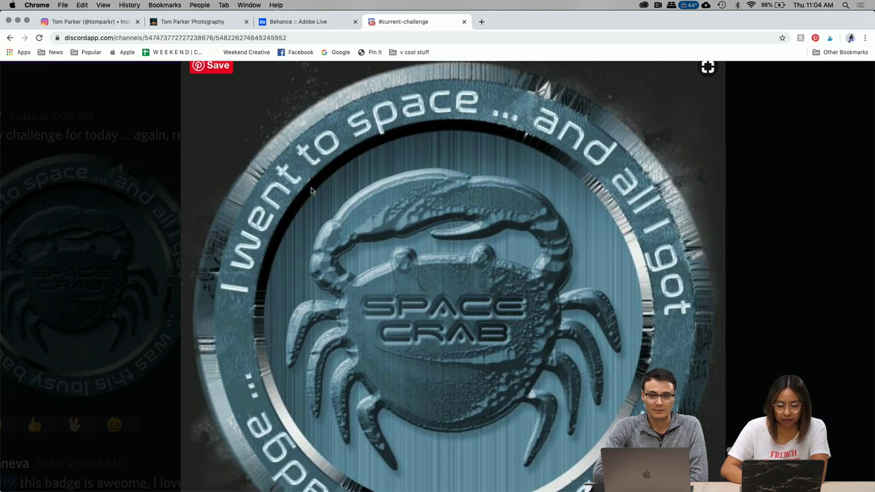
scroll(357, 293, down, 2)
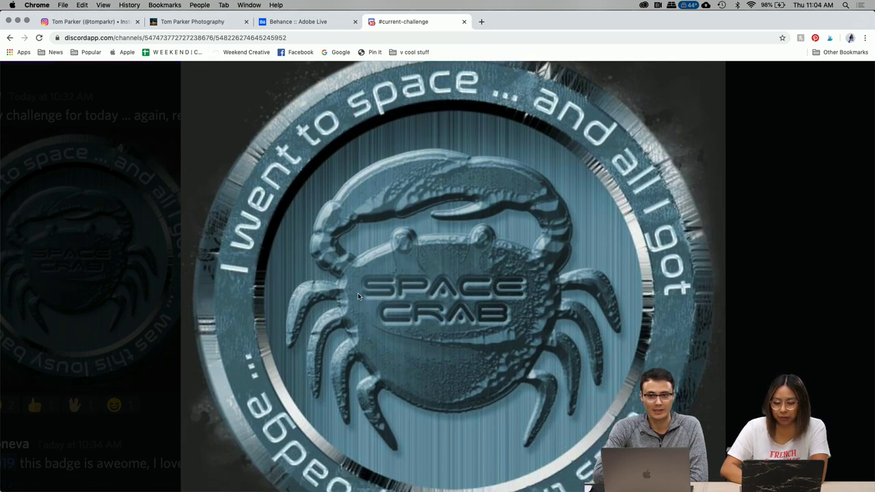
key(super+minus)
key(super+minus)
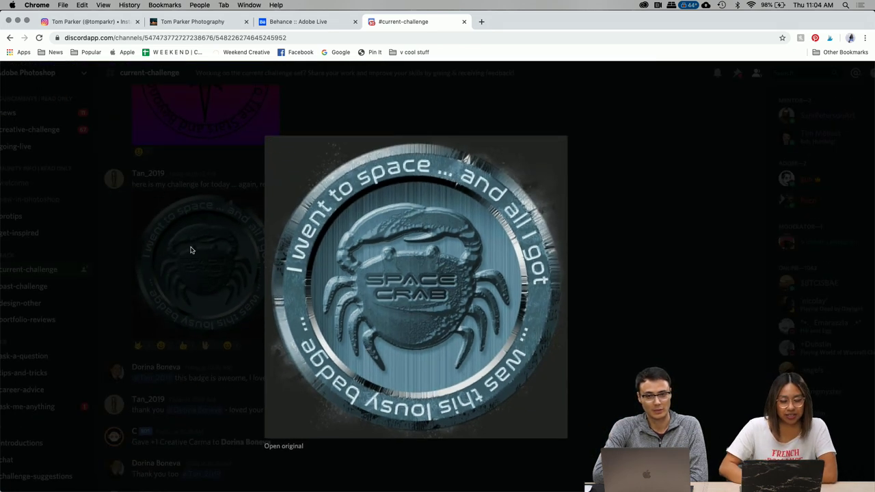
Close the crab badge and enlarge the 'To The Stars and Beyond' badge image.
click(127, 254)
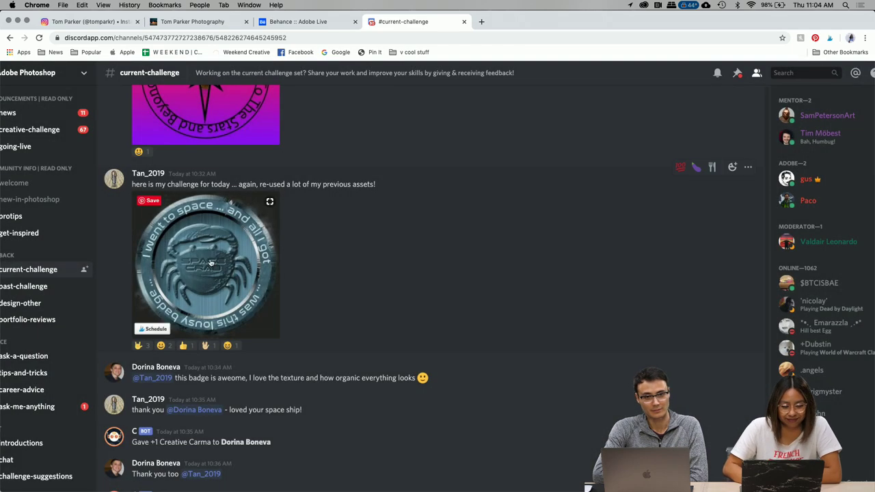
scroll(211, 263, up, 3)
scroll(211, 263, up, 2)
scroll(320, 276, down, 1)
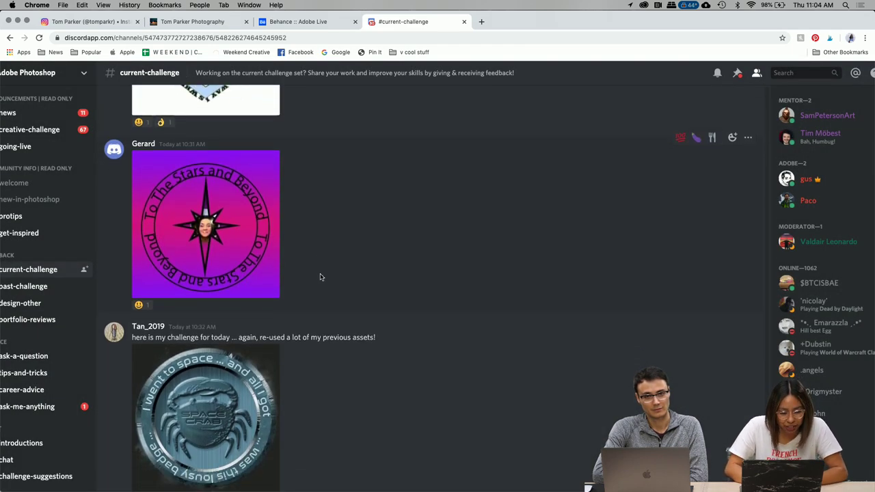
click(213, 253)
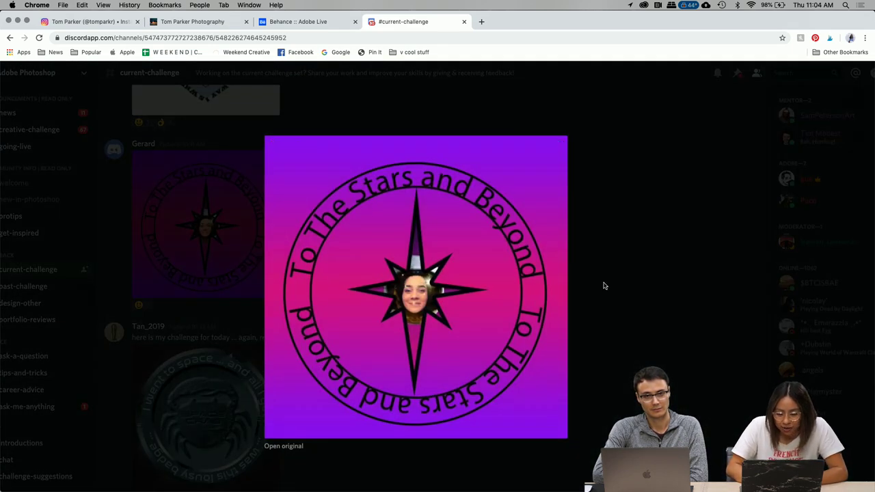
scroll(604, 286, down, 1)
scroll(603, 286, up, 4)
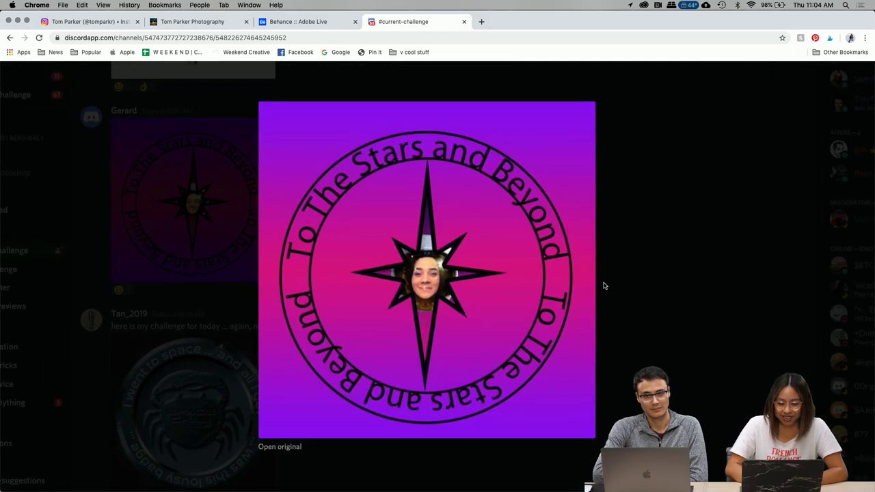
scroll(603, 286, up, 3)
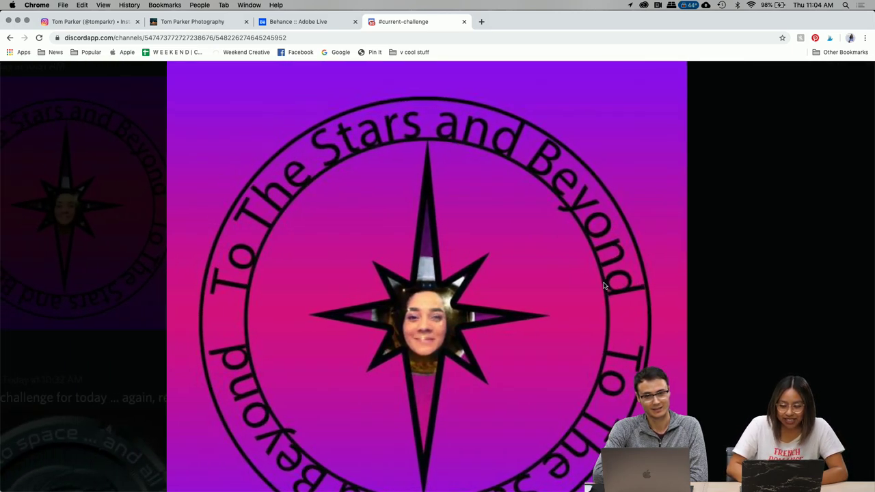
scroll(604, 286, down, 2)
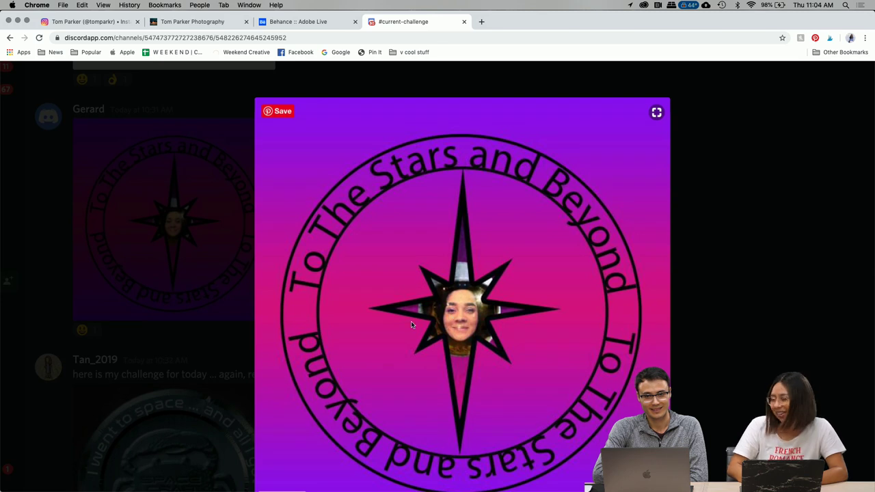
scroll(354, 301, down, 1)
scroll(352, 301, down, 2)
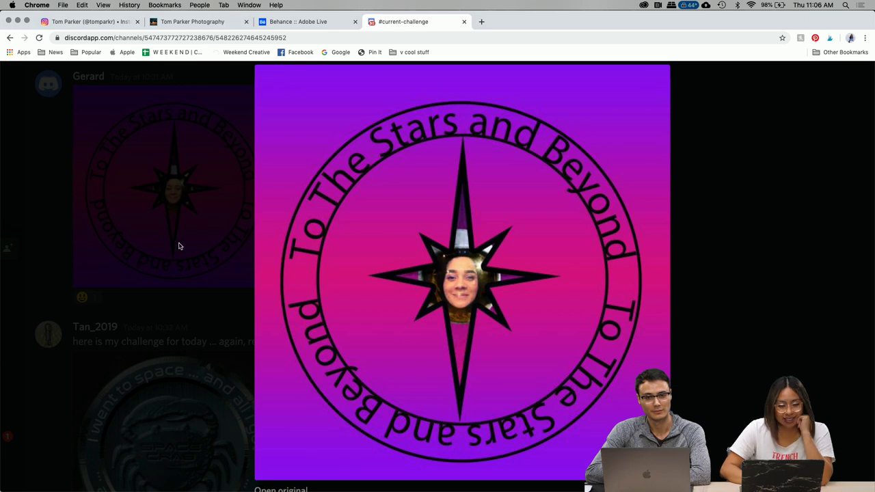
Close the star badge preview and scroll up to the Day 8 badge post.
click(190, 277)
scroll(230, 303, up, 5)
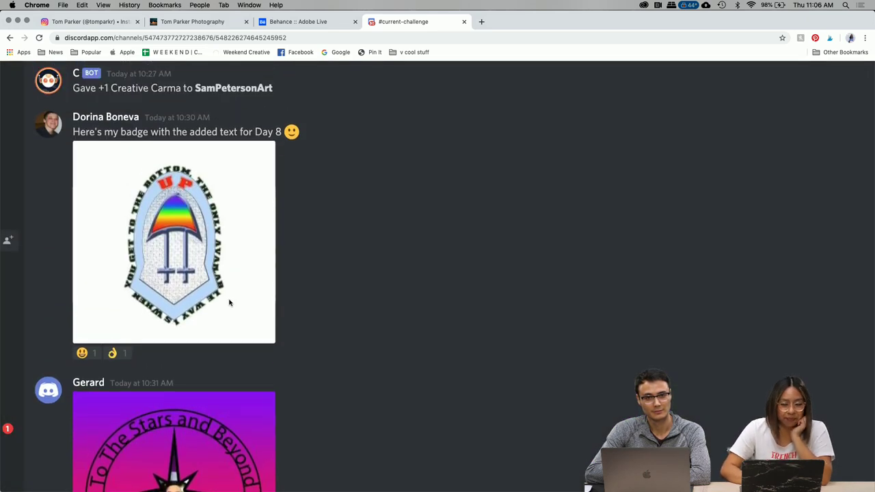
scroll(331, 300, up, 1)
mouse_move(160, 259)
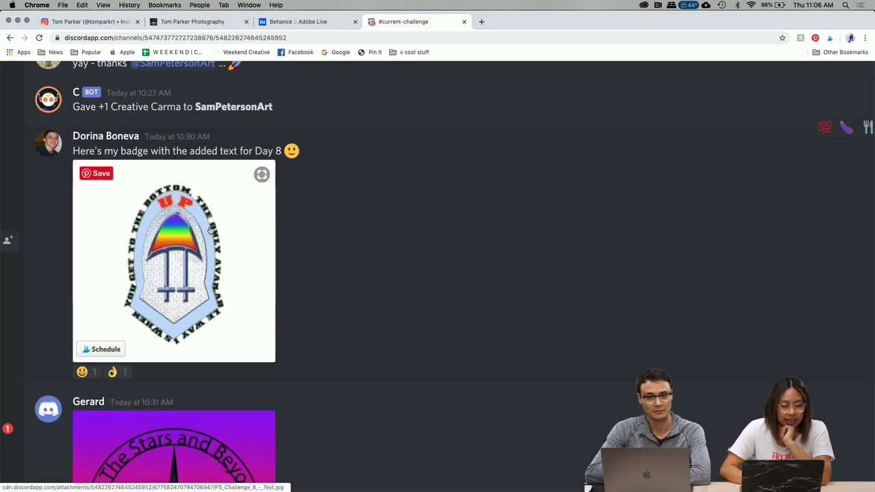
click(160, 276)
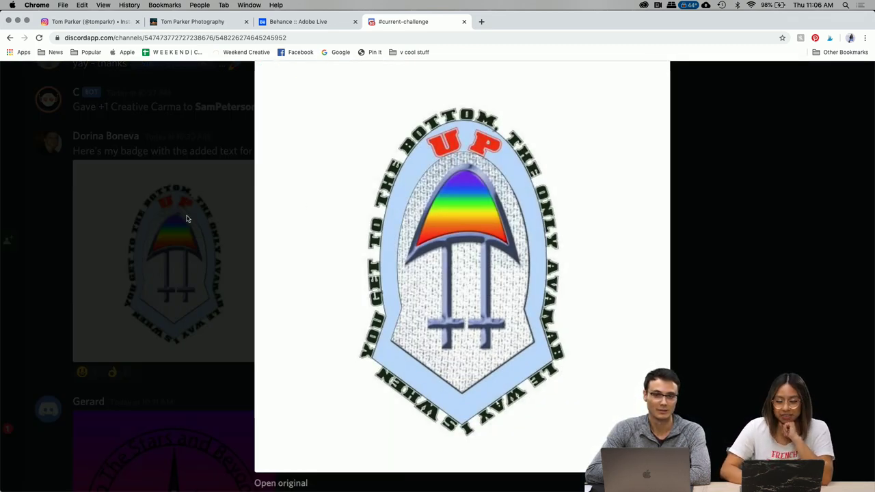
mouse_move(363, 198)
scroll(363, 201, up, 1)
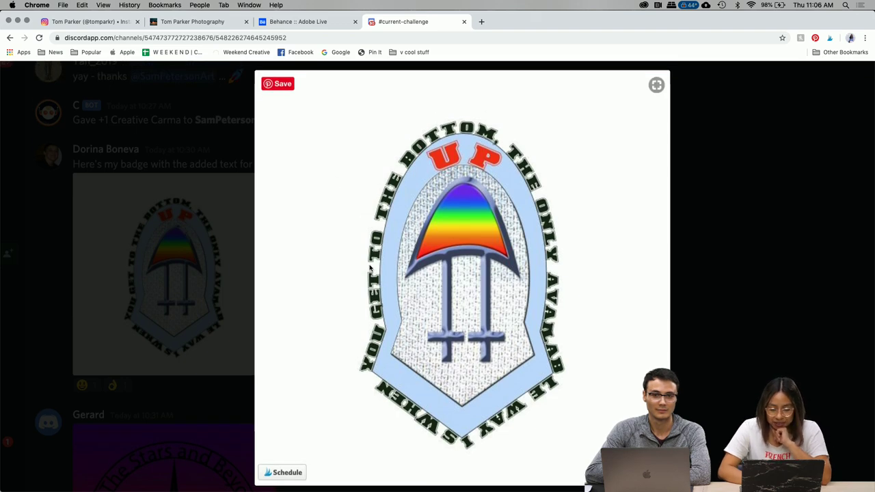
scroll(371, 269, up, 5)
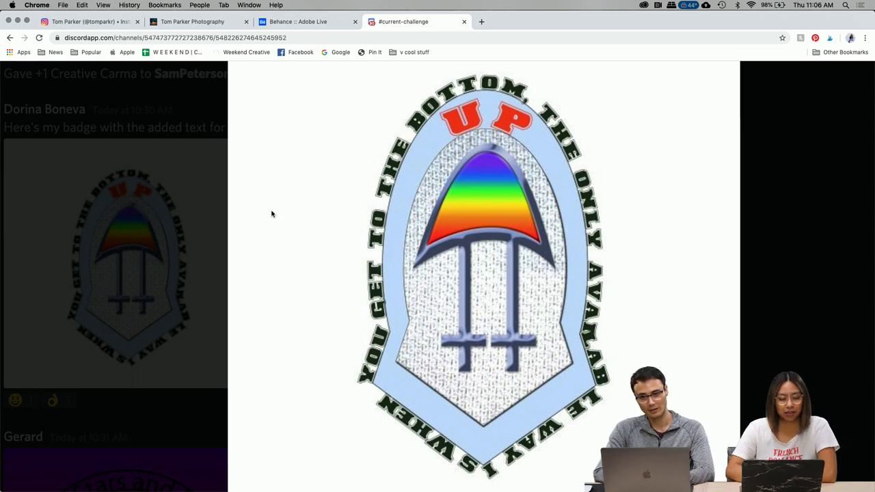
key(super+minus)
key(super+minus)
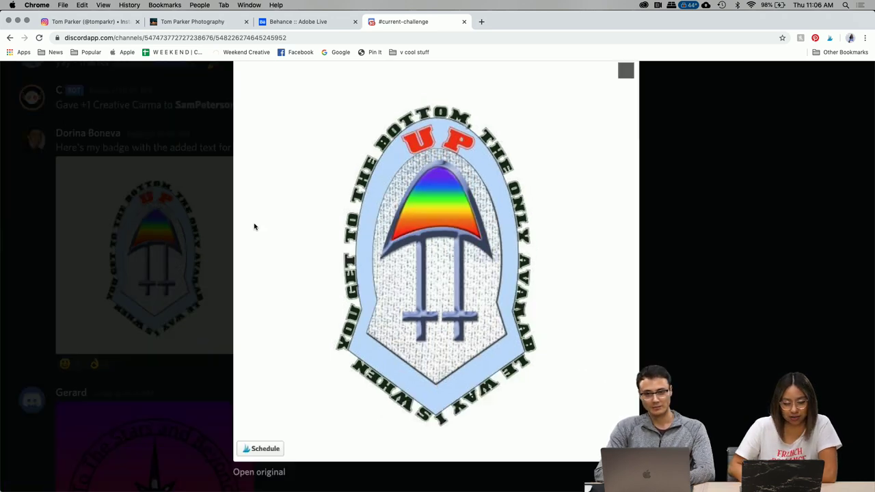
click(259, 287)
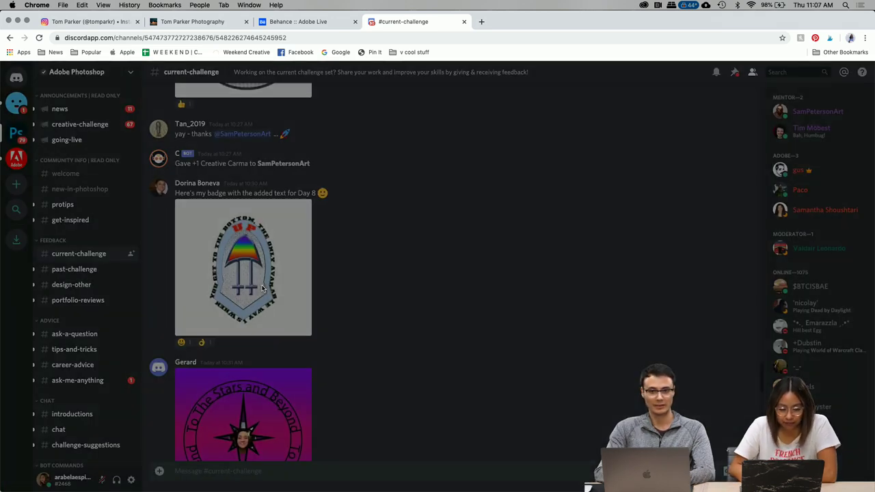
click(269, 307)
key(super+plus)
key(super+plus)
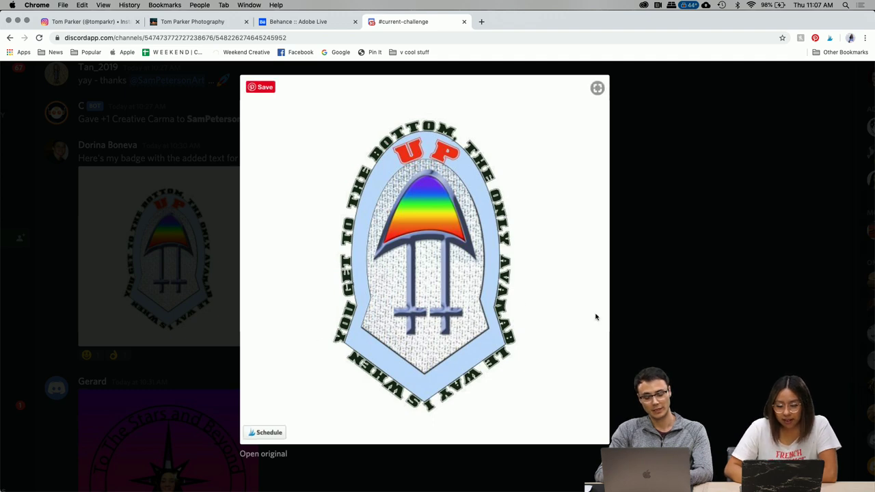
click(199, 275)
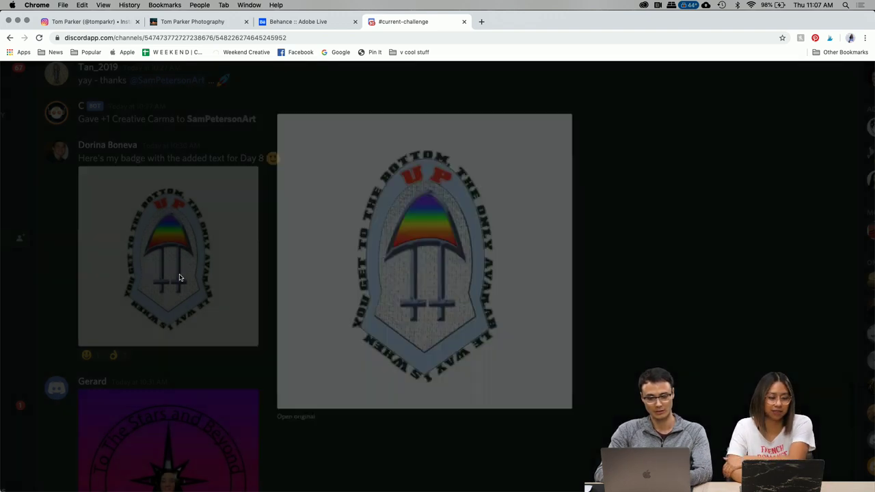
scroll(252, 308, up, 5)
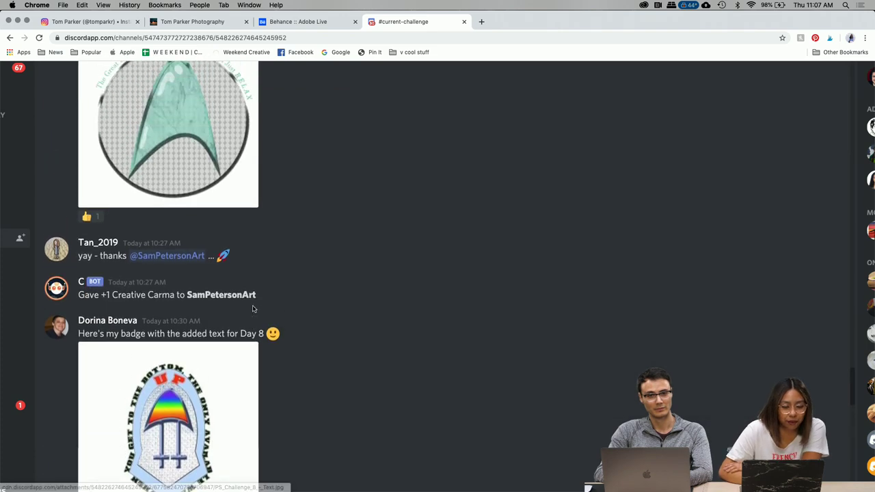
scroll(253, 309, up, 1)
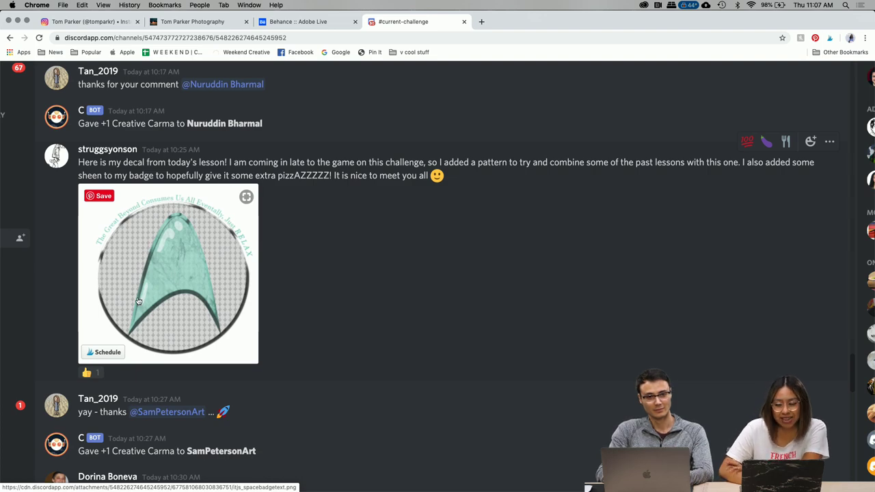
click(174, 293)
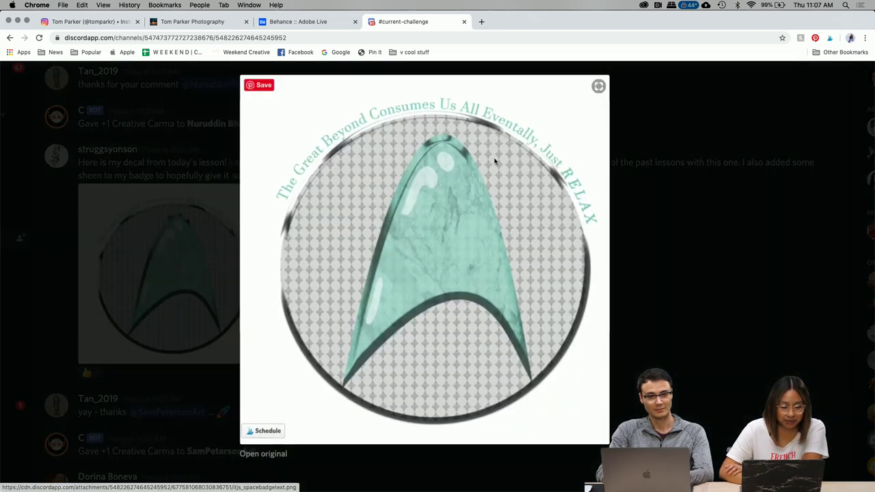
scroll(457, 221, up, 3)
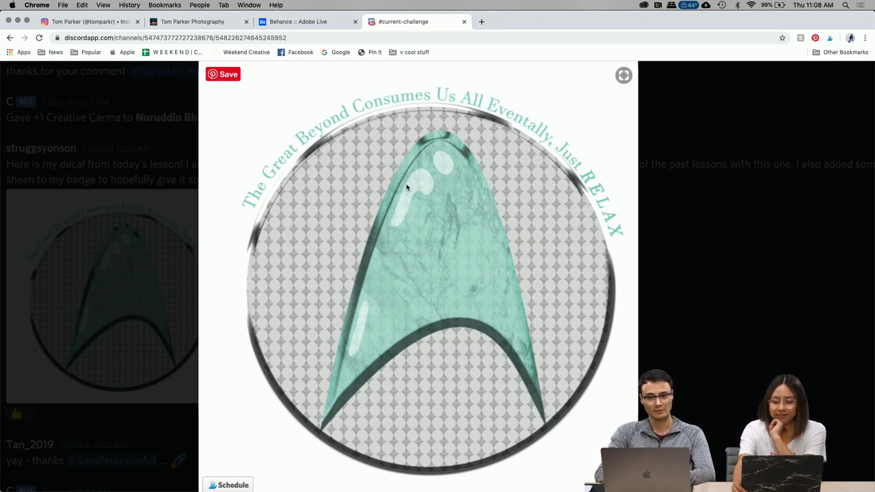
scroll(374, 255, up, 1)
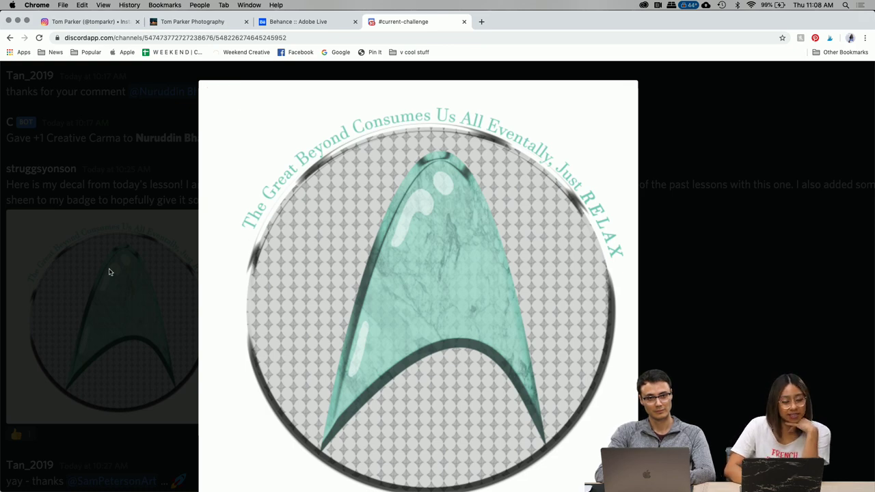
click(72, 258)
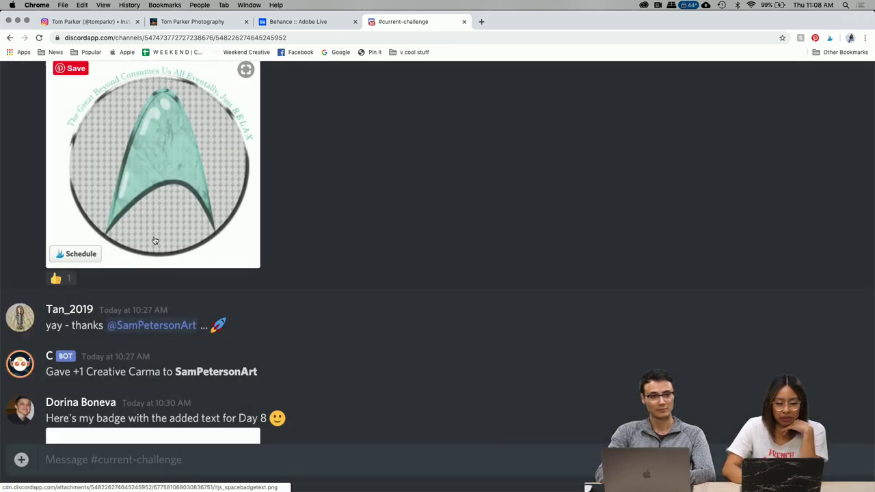
scroll(155, 240, up, 10)
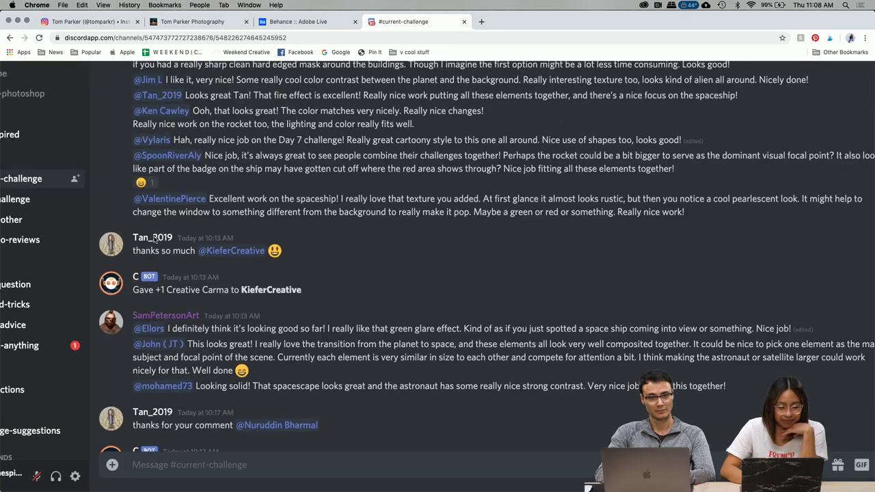
scroll(155, 241, up, 10)
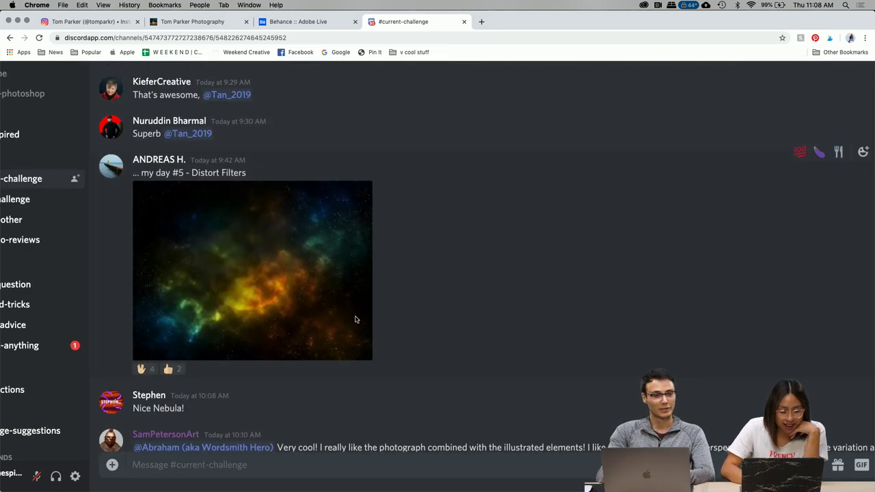
scroll(351, 215, down, 1)
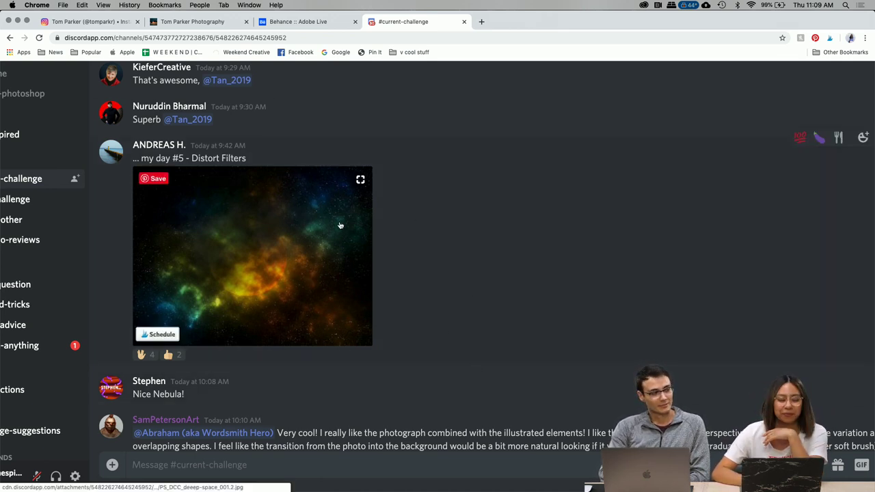
scroll(371, 299, up, 2)
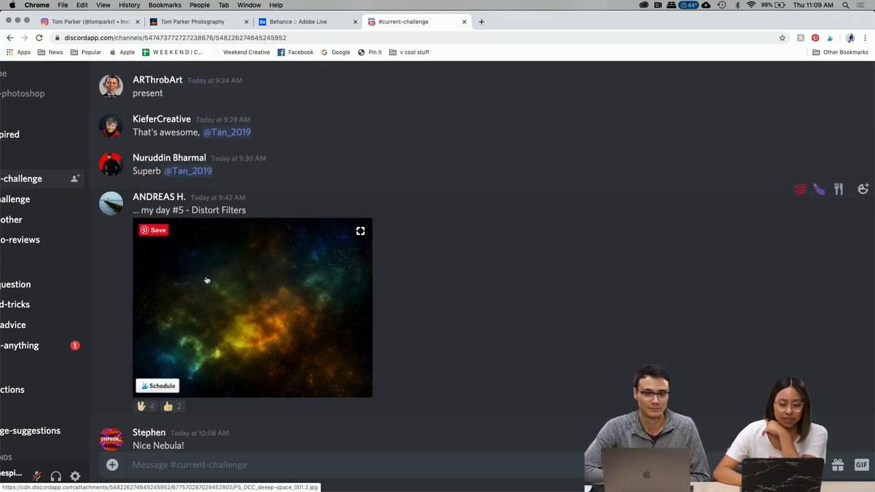
click(247, 296)
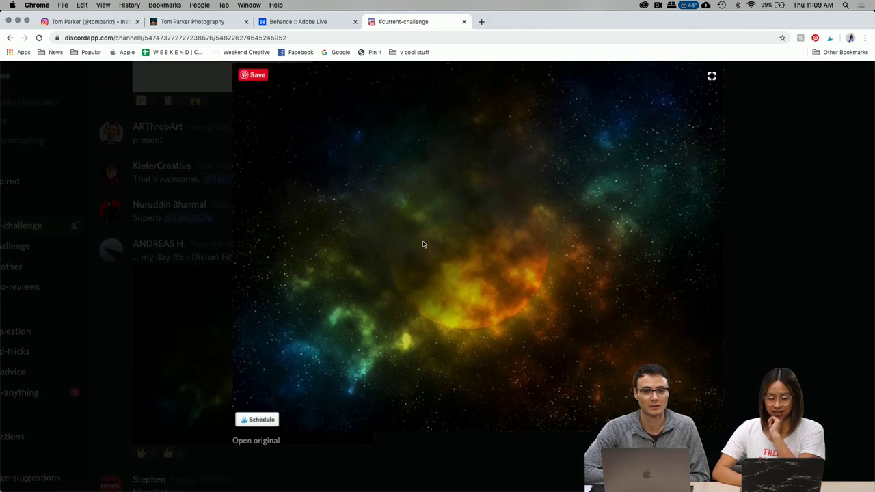
scroll(423, 244, up, 1)
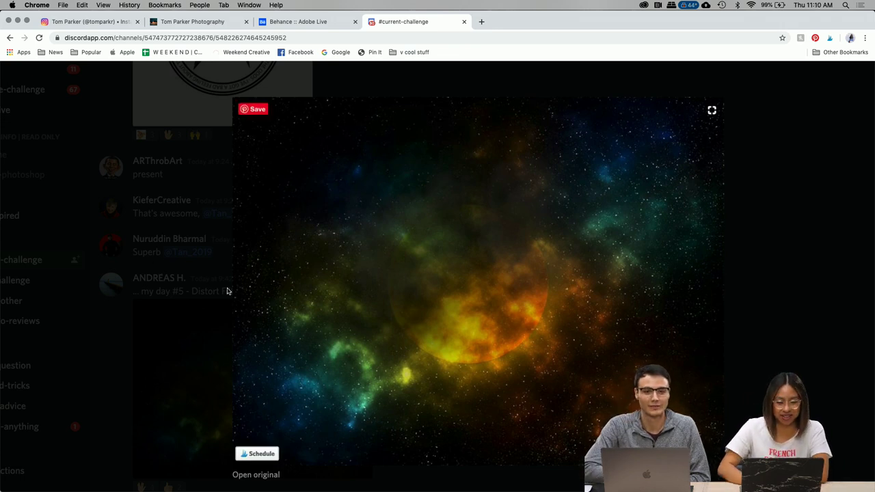
click(183, 252)
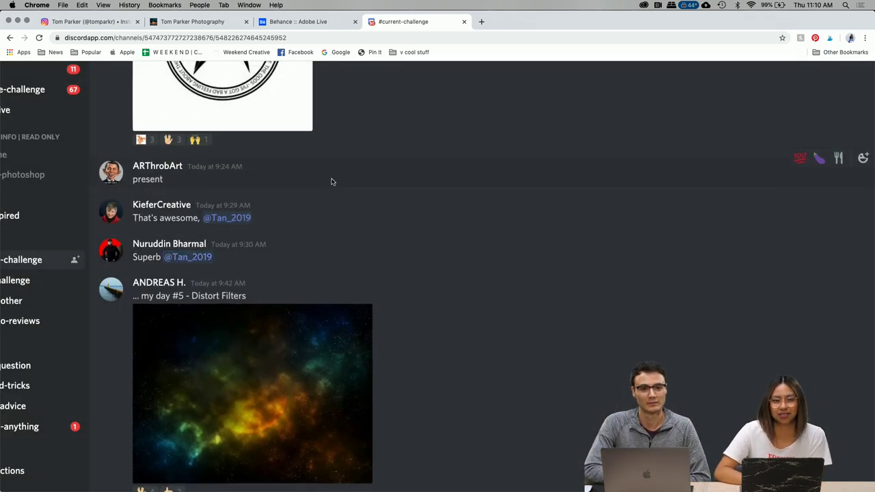
scroll(332, 182, up, 5)
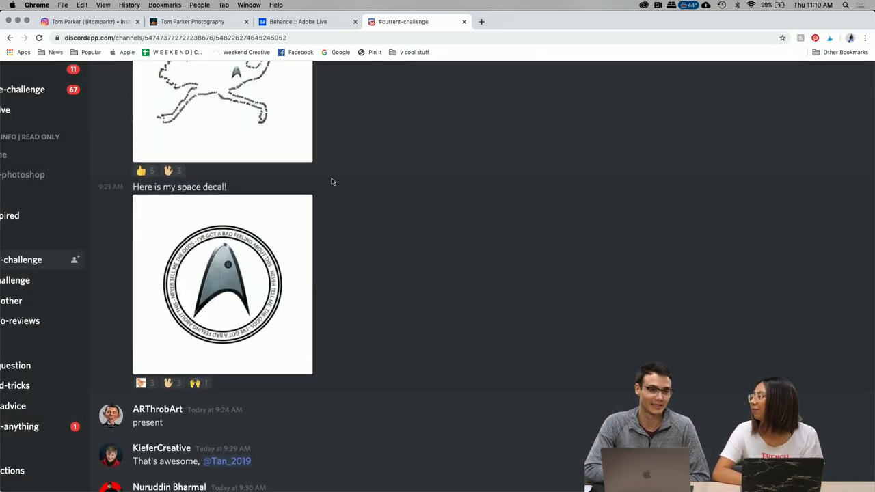
scroll(333, 182, up, 4)
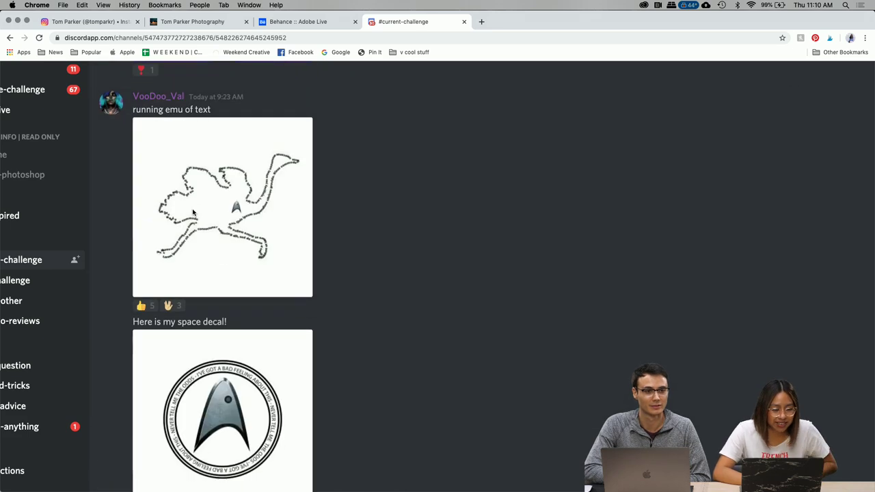
scroll(301, 218, up, 1)
scroll(273, 208, down, 2)
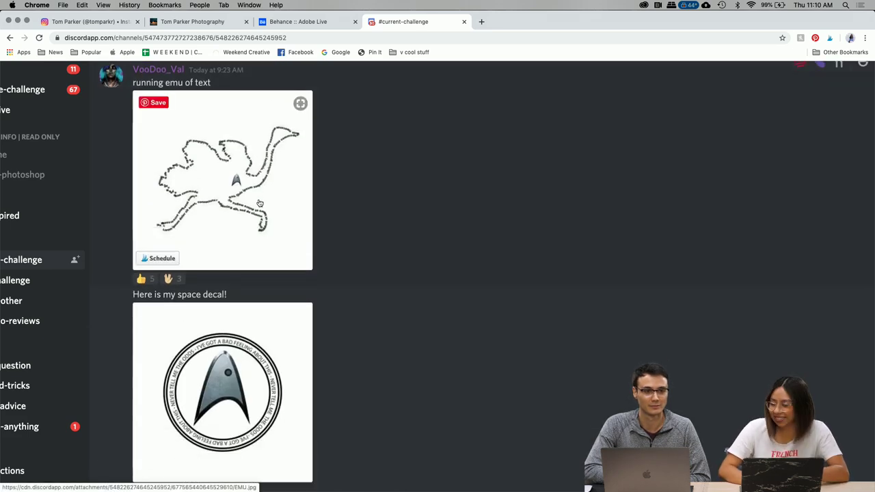
click(259, 202)
scroll(469, 279, up, 1)
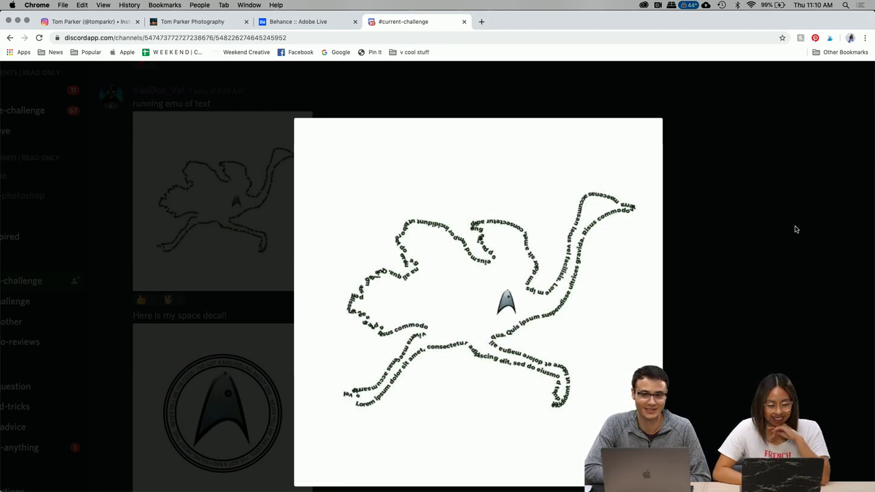
click(767, 247)
scroll(277, 342, down, 2)
click(218, 295)
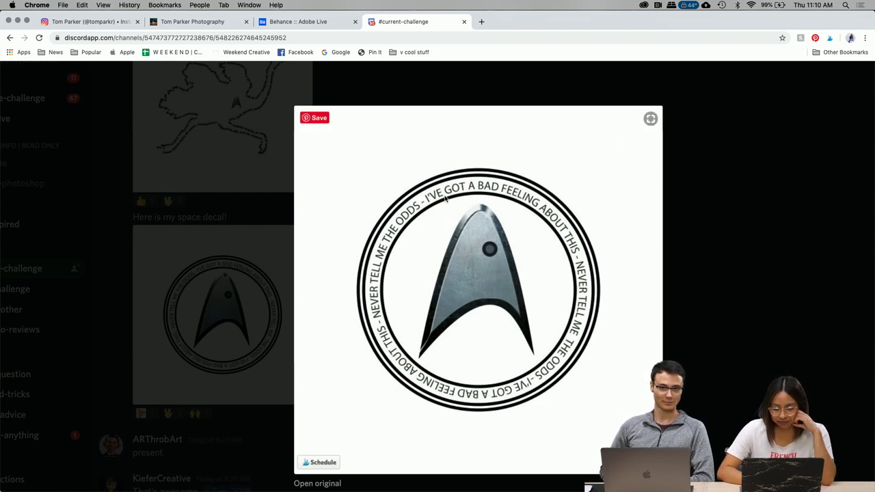
click(739, 337)
scroll(463, 292, up, 5)
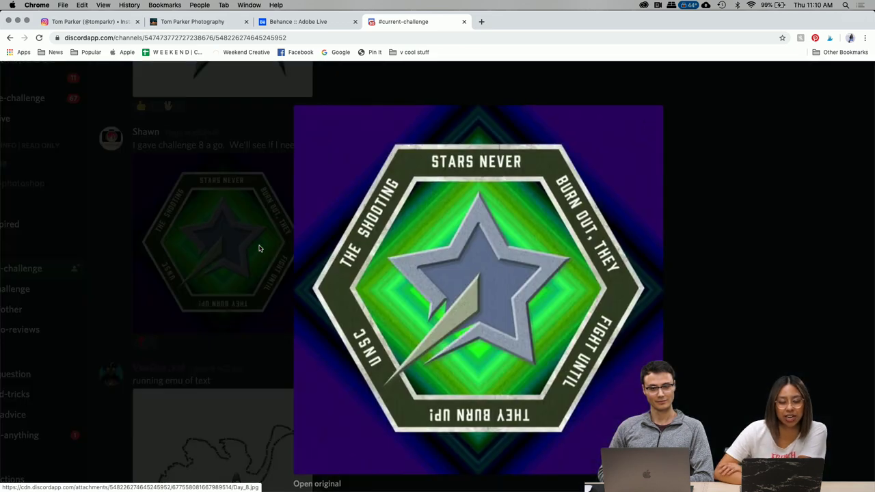
click(261, 249)
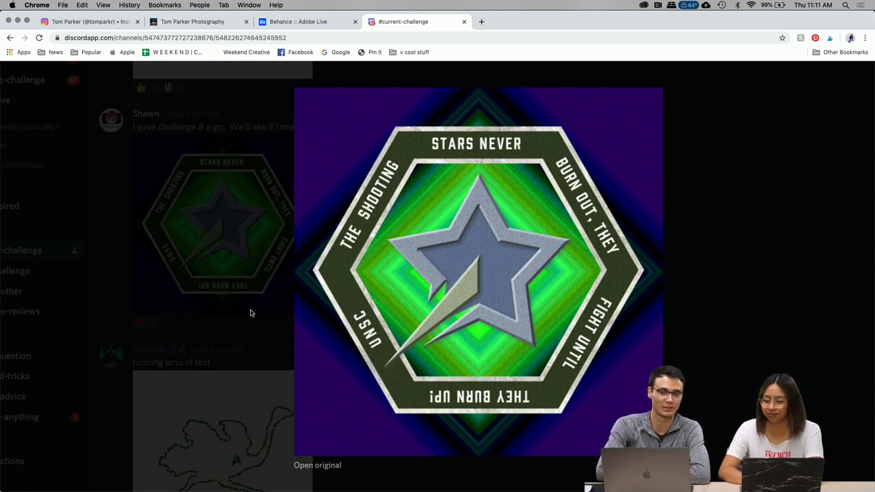
click(218, 226)
Briefly enlarge the jade badge, close it, and scroll up to the patterned rocket post.
scroll(308, 266, up, 5)
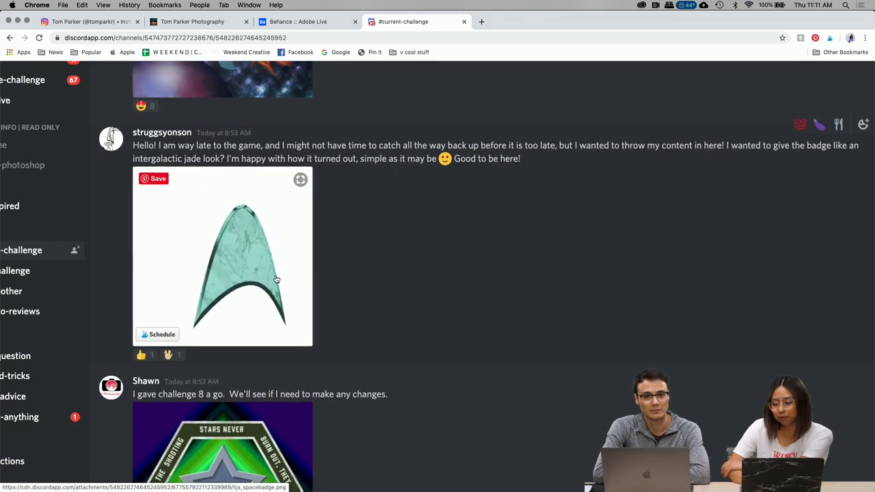
click(277, 281)
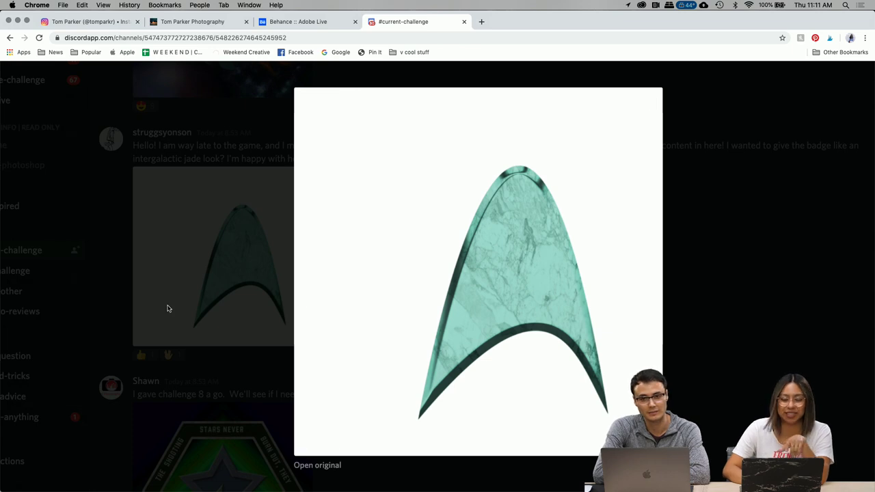
click(220, 337)
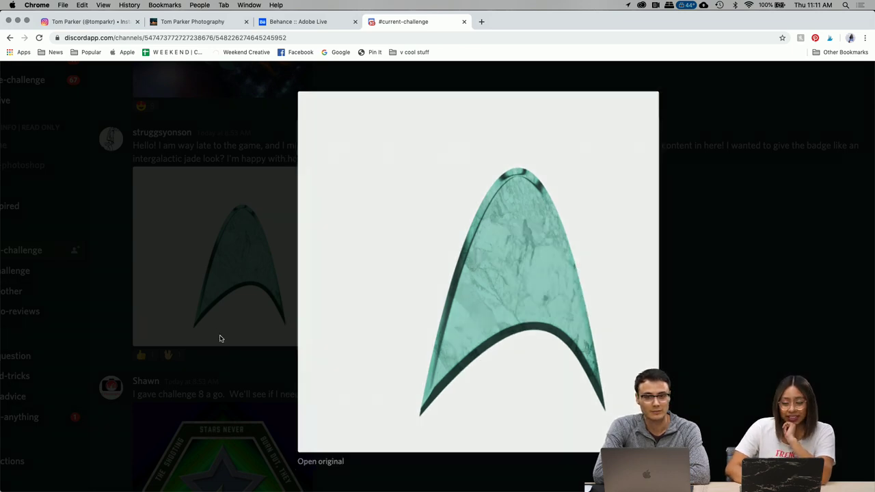
scroll(465, 326, up, 6)
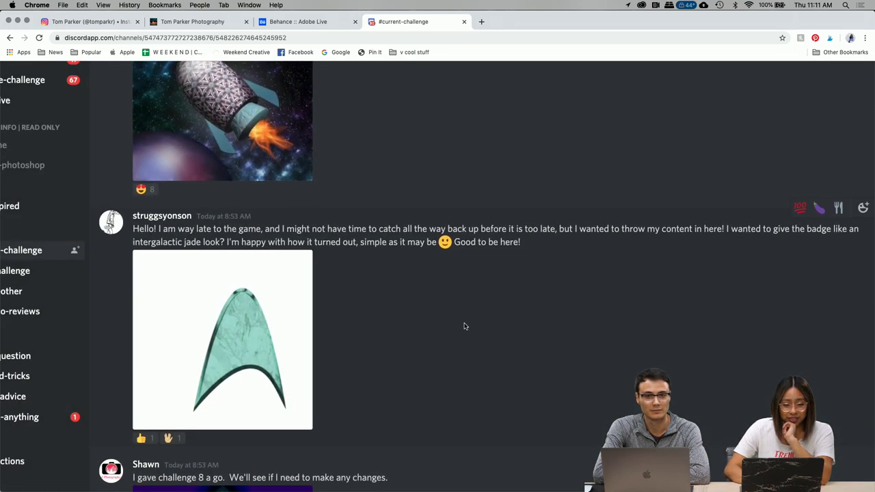
scroll(253, 287, up, 1)
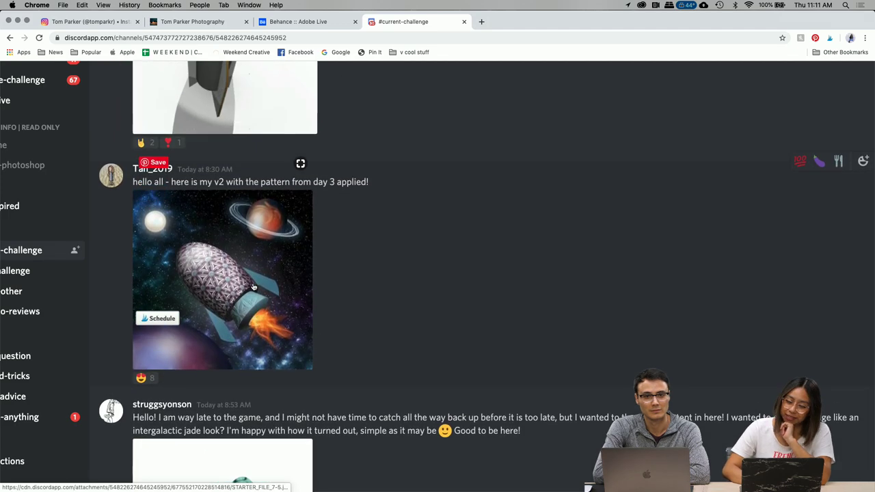
click(203, 250)
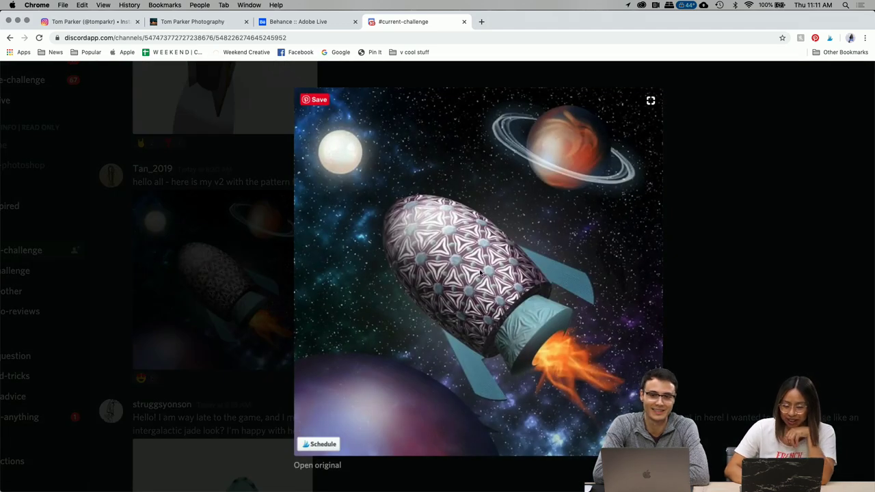
scroll(552, 227, up, 2)
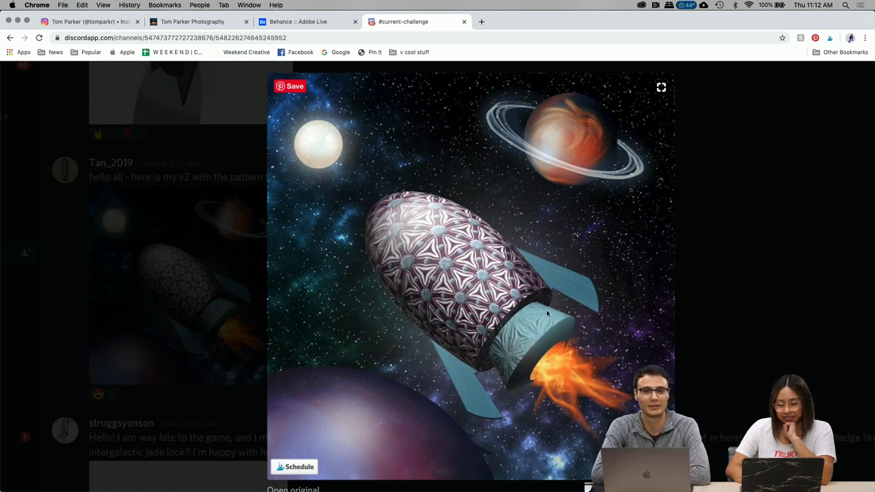
scroll(524, 347, up, 5)
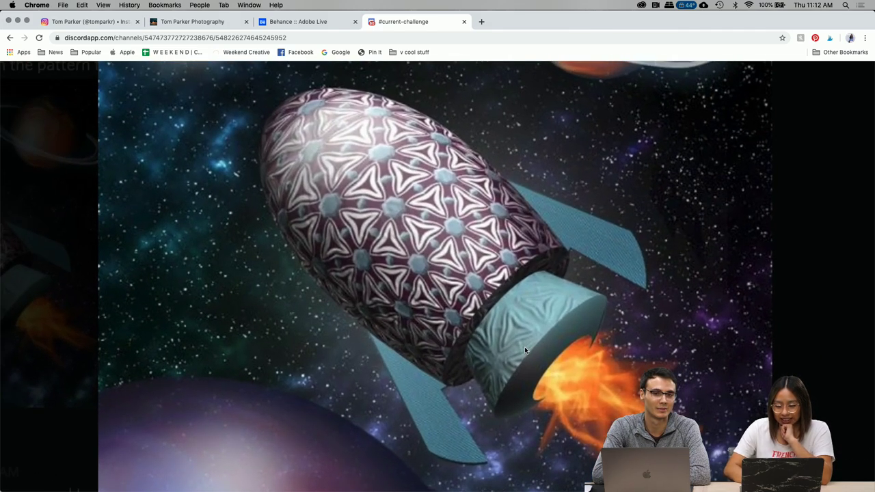
scroll(525, 347, down, 1)
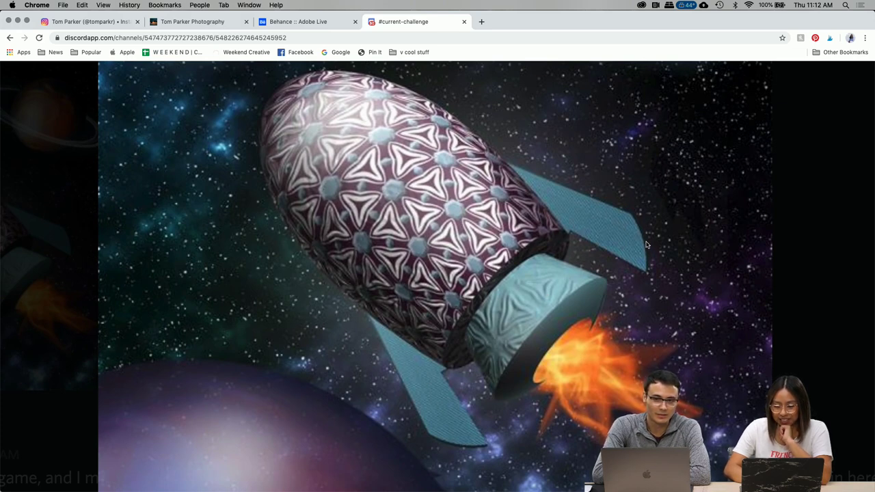
scroll(558, 199, down, 1)
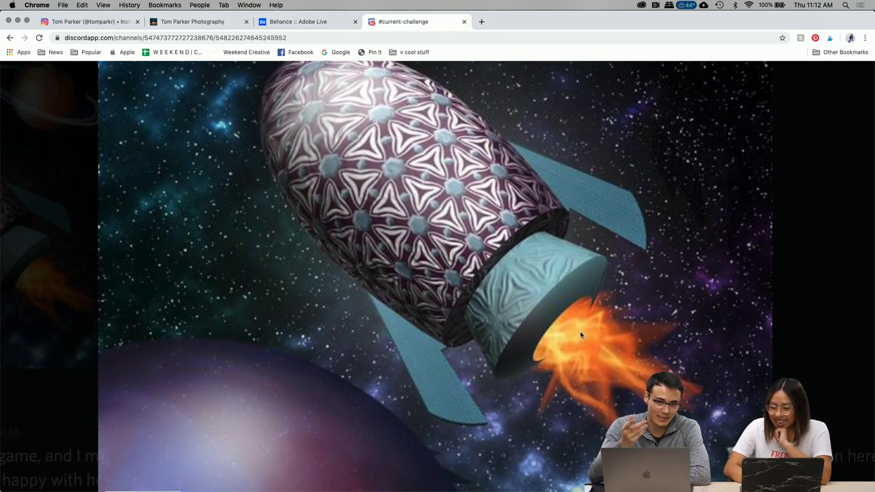
scroll(460, 296, up, 3)
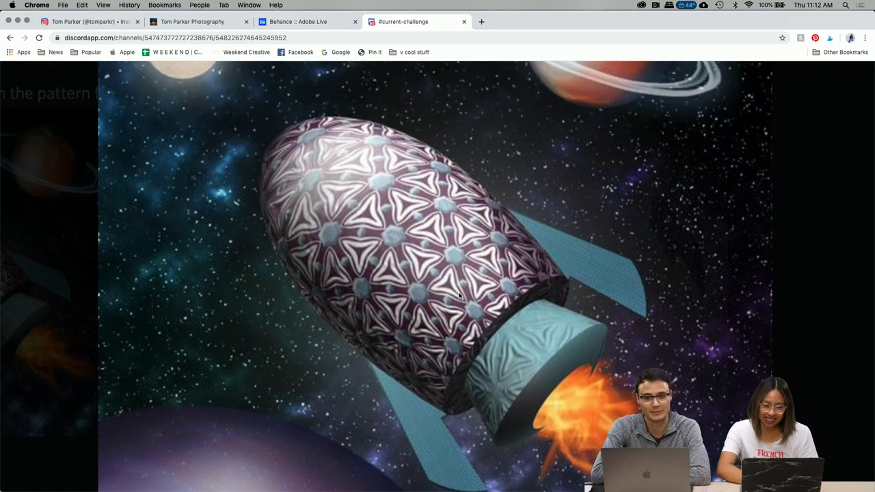
scroll(460, 296, down, 5)
scroll(459, 296, up, 5)
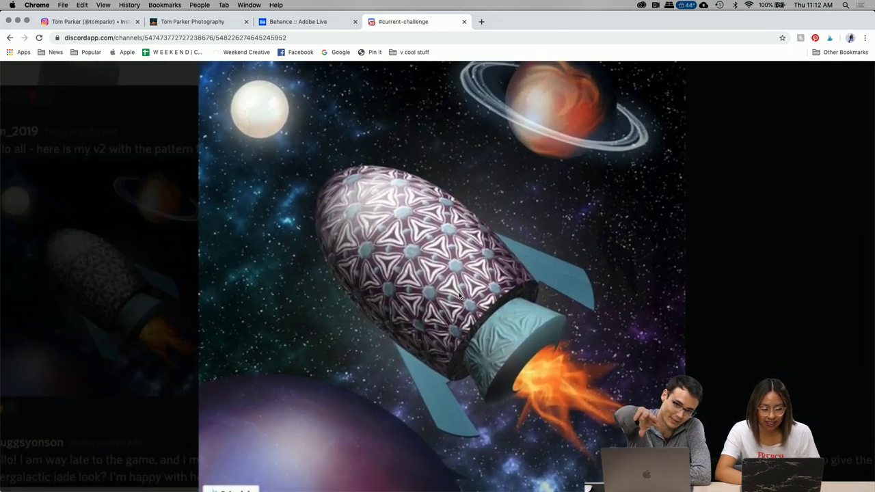
scroll(460, 296, up, 5)
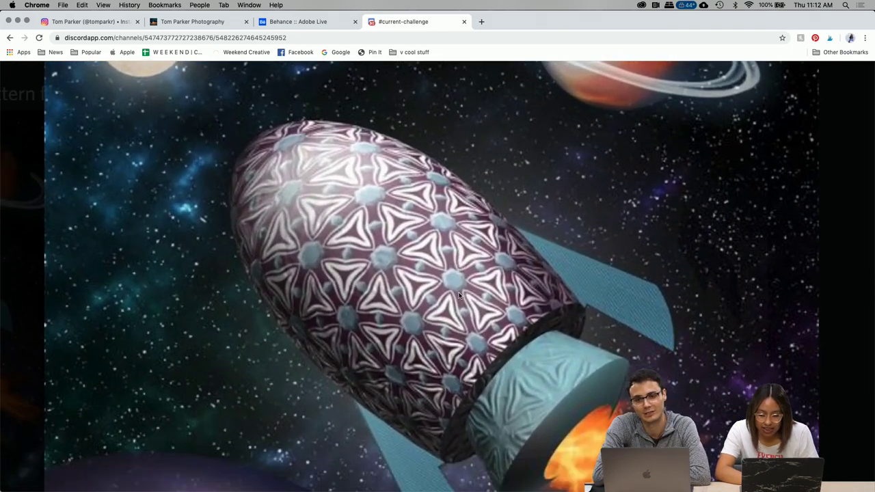
scroll(459, 296, up, 2)
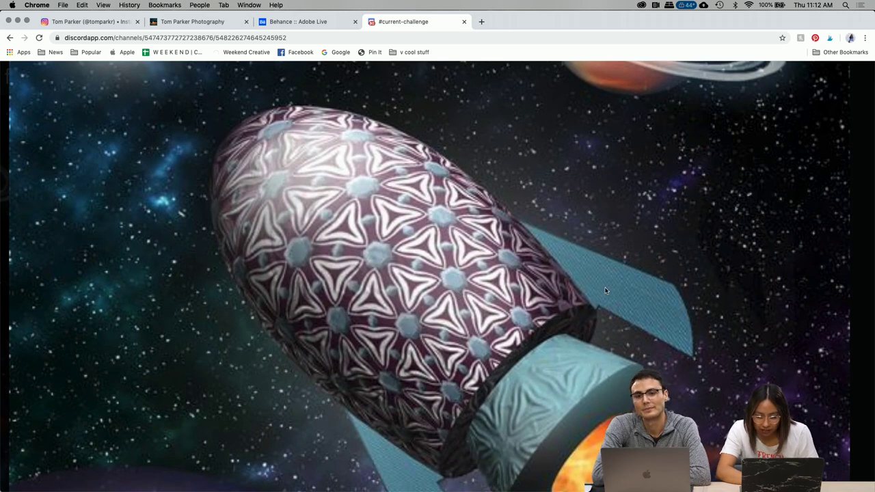
scroll(605, 291, down, 3)
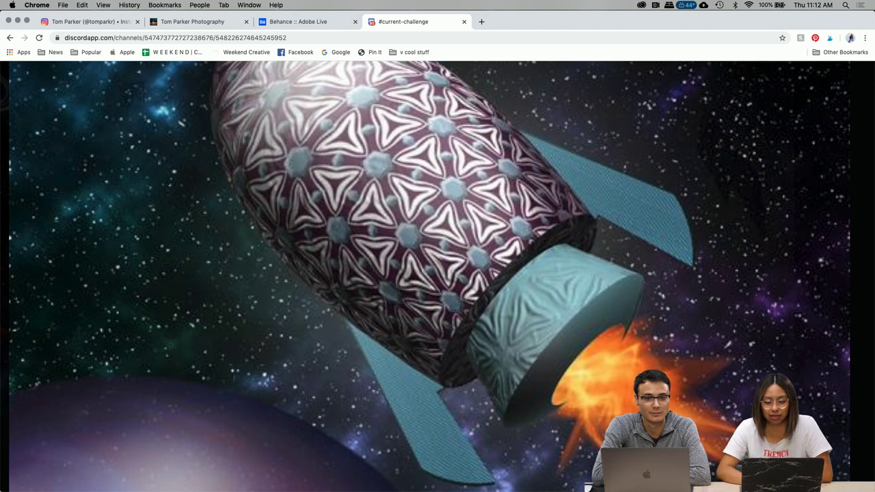
scroll(425, 289, down, 1)
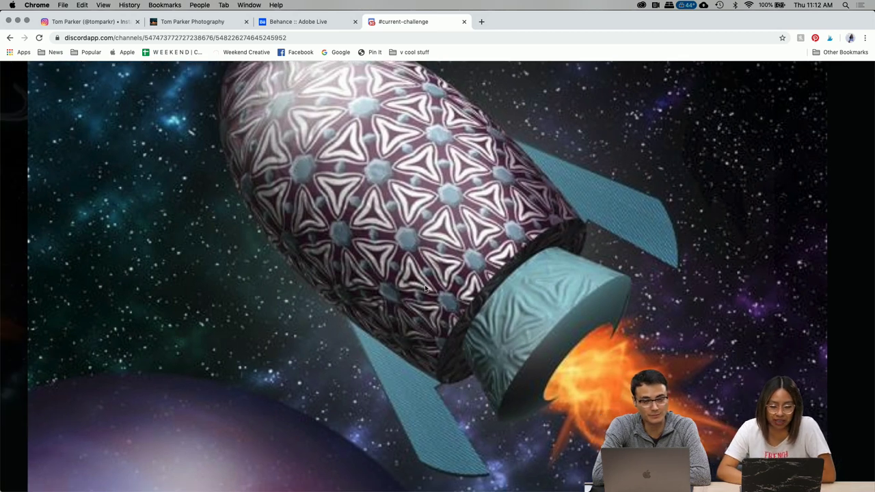
scroll(425, 289, down, 3)
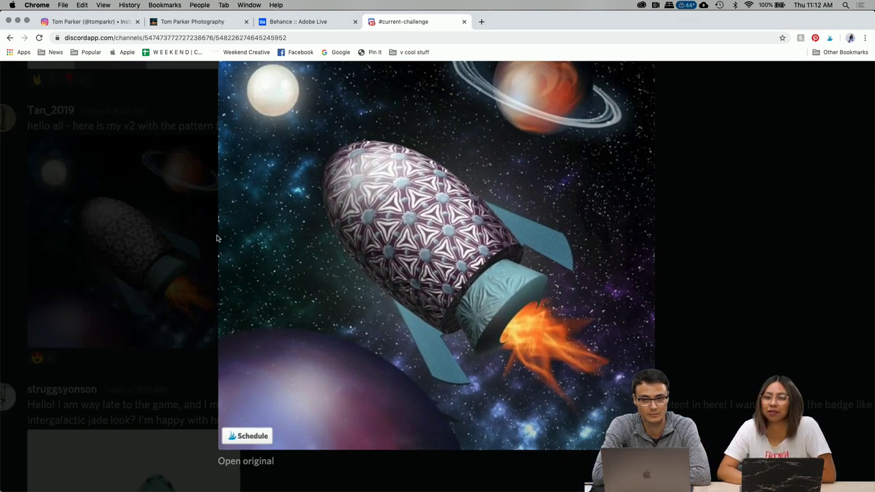
click(150, 298)
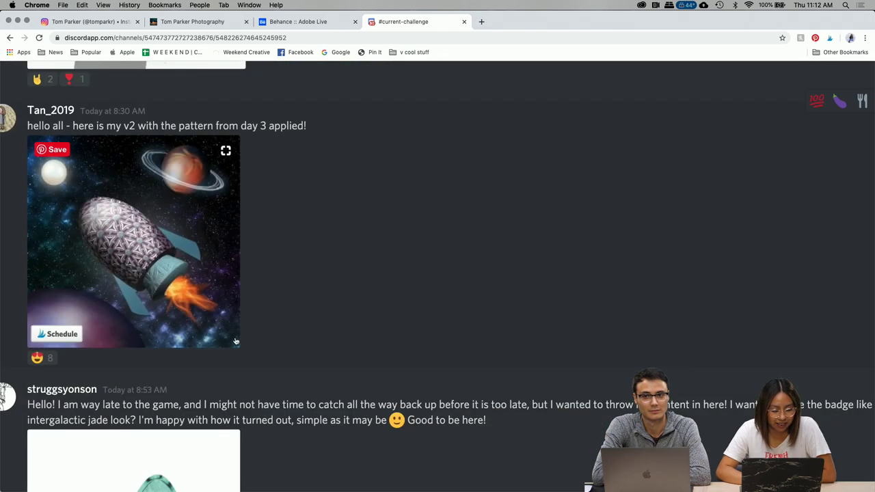
Scroll down the #current-challenge feed to the rocket and jade arrowhead badge posts.
scroll(236, 341, down, 5)
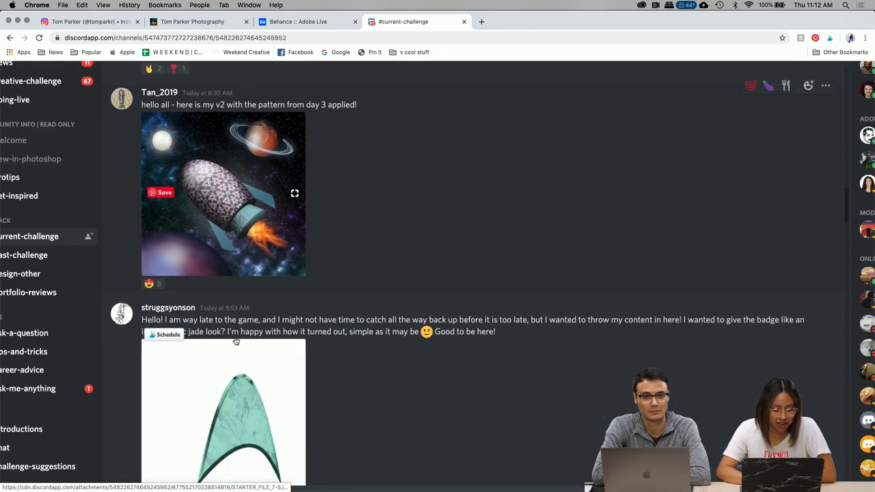
scroll(236, 341, down, 2)
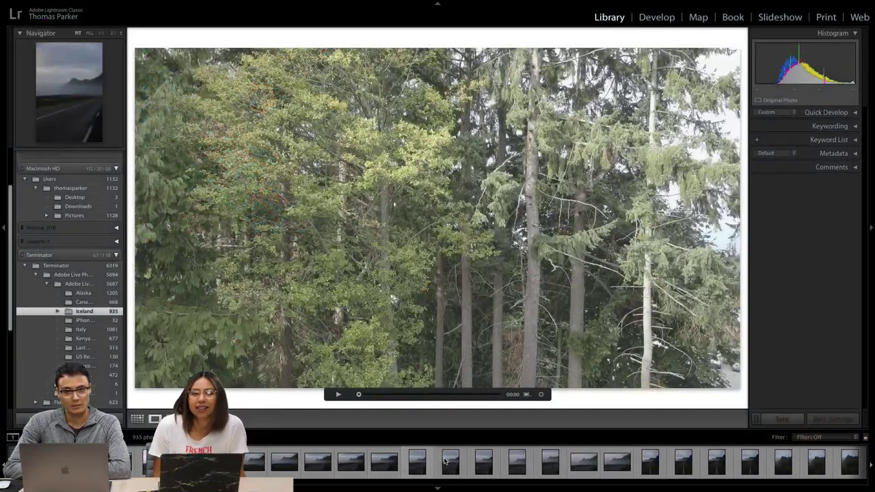
Find the vertical foggy horse photo in the Filmstrip and open it in Develop.
scroll(444, 462, down, 8)
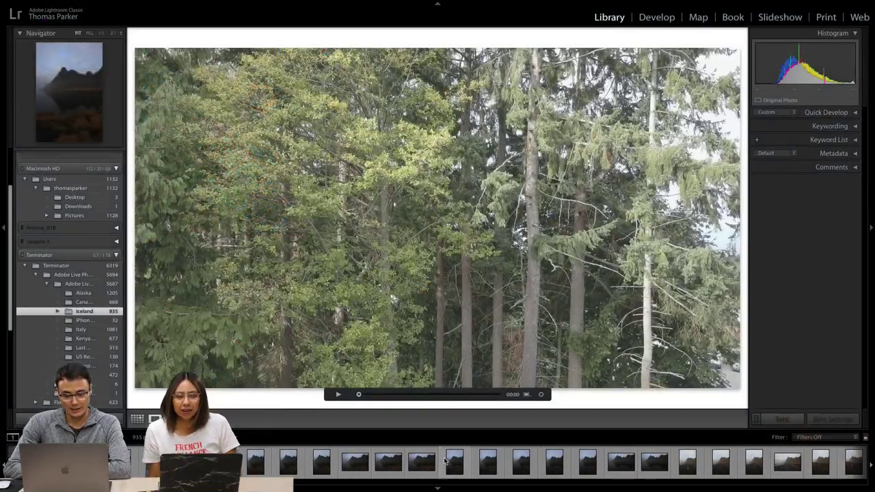
scroll(445, 461, down, 8)
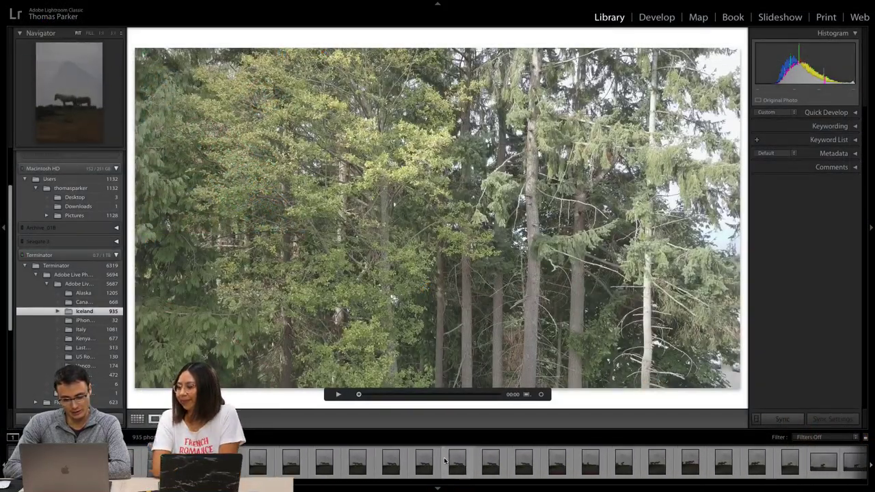
scroll(444, 459, down, 2)
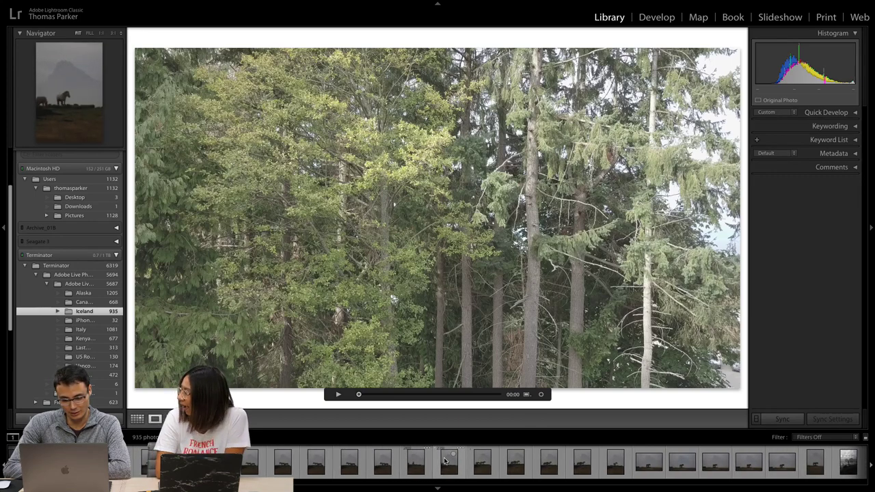
scroll(445, 462, down, 3)
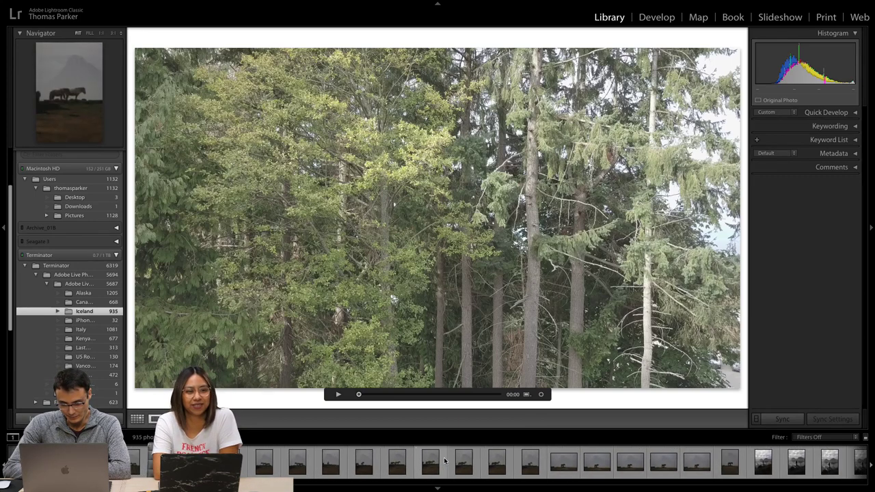
click(697, 467)
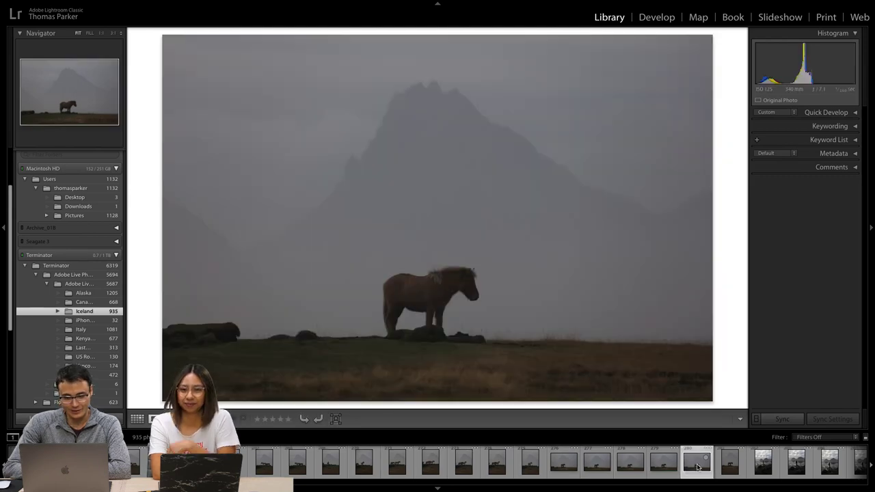
click(731, 467)
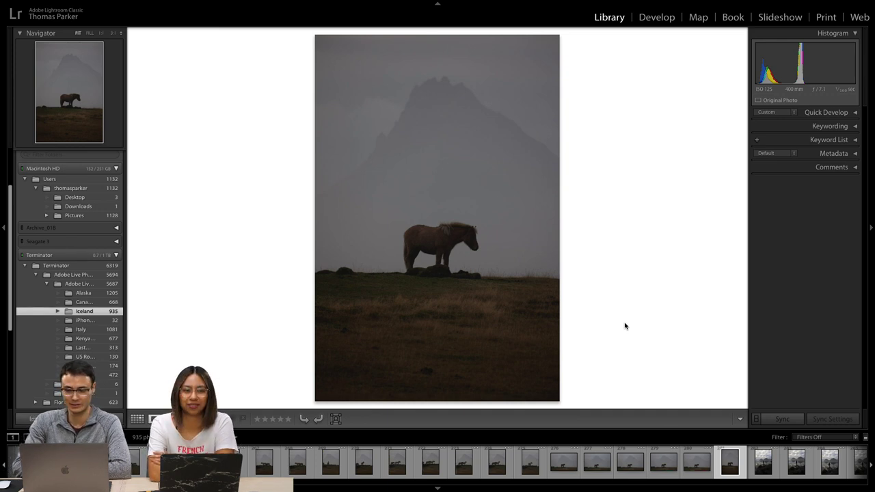
click(657, 18)
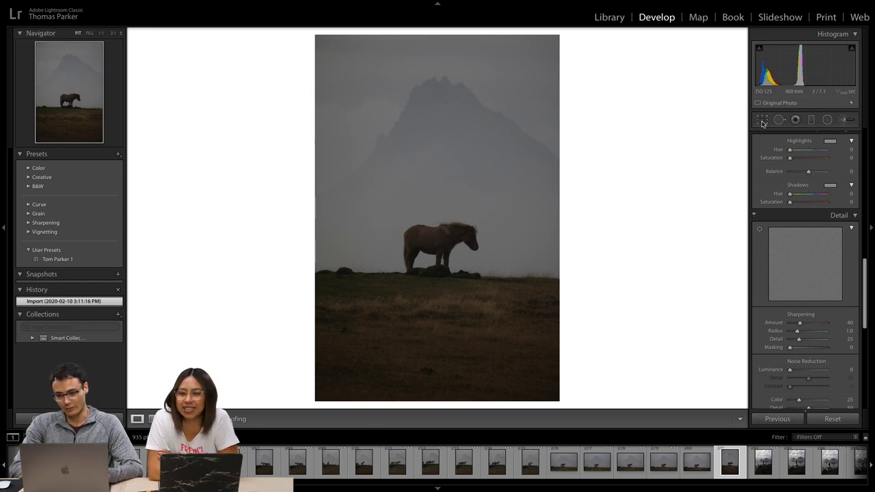
Raise exposure to +1.10 and cool temperature to 5,133, then bring up the Graduated Filter settings.
click(813, 119)
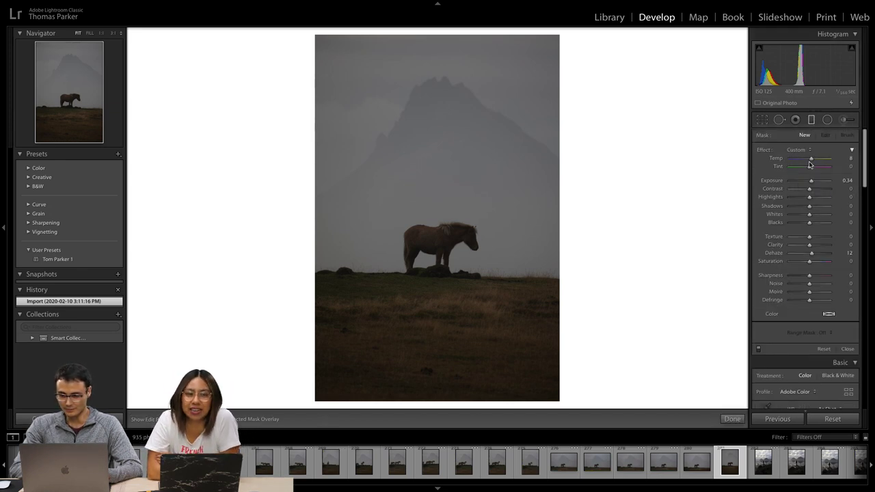
click(813, 120)
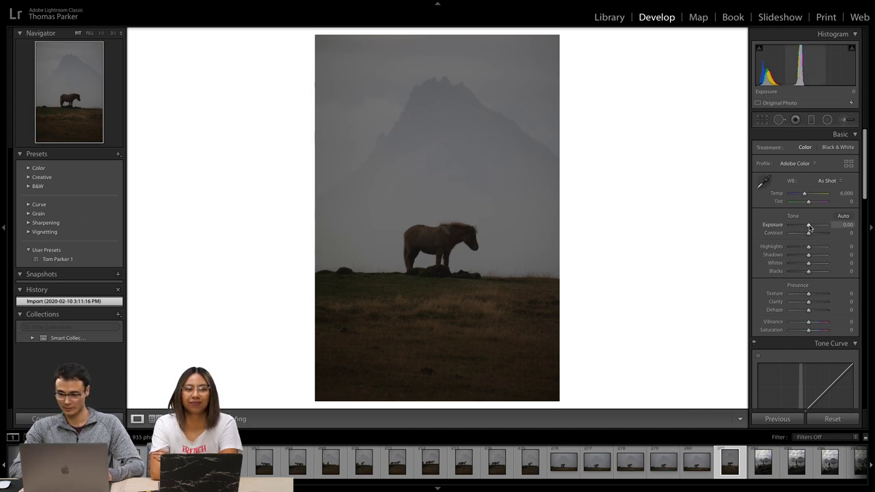
drag(809, 227, 814, 228)
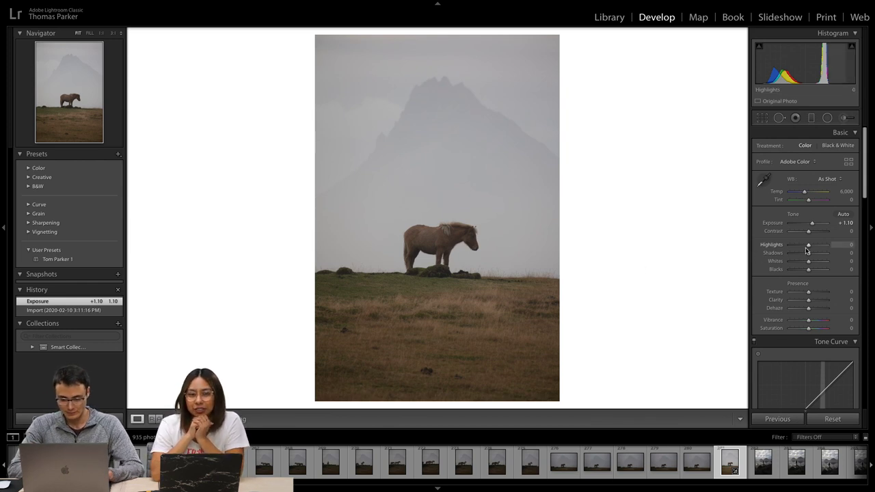
drag(796, 197, 802, 194)
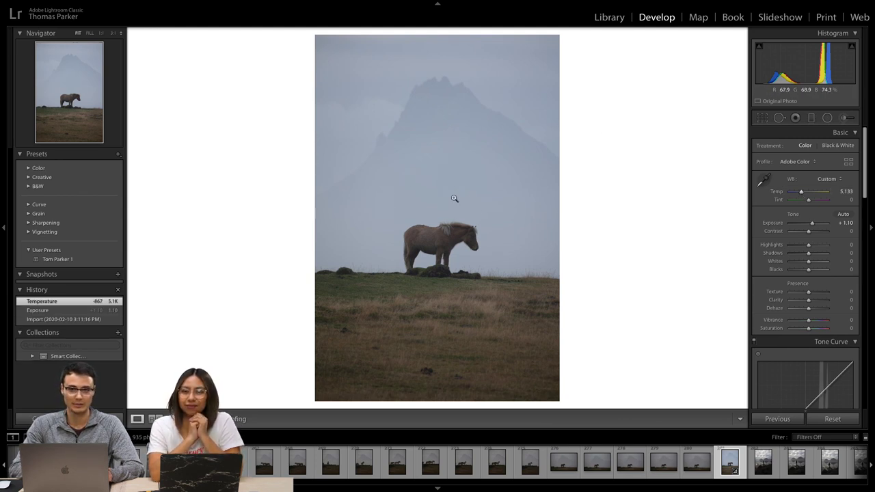
click(811, 118)
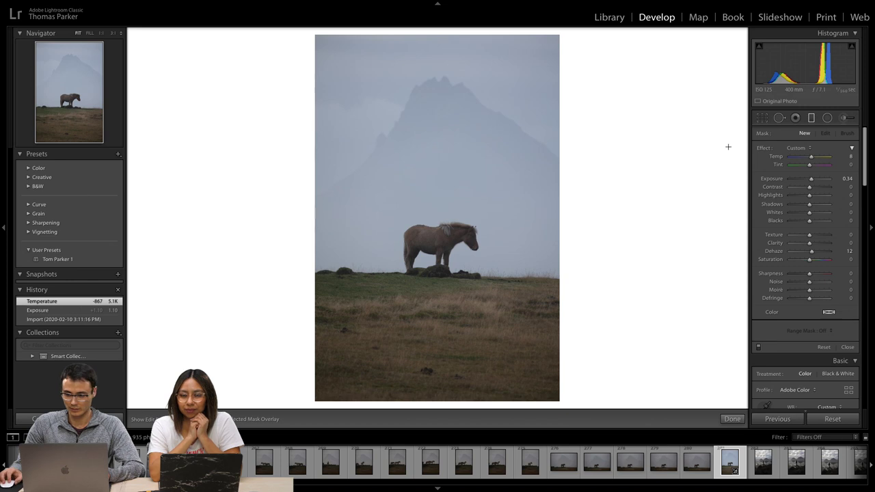
Straighten the horizon by -1.89° and crop to a repositioned 4 x 5 / 8 x 10 frame.
click(764, 119)
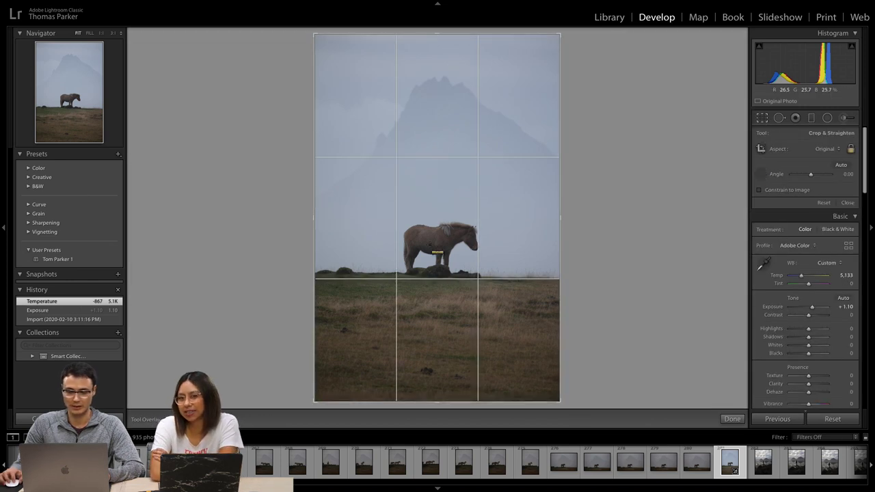
drag(333, 271, 531, 277)
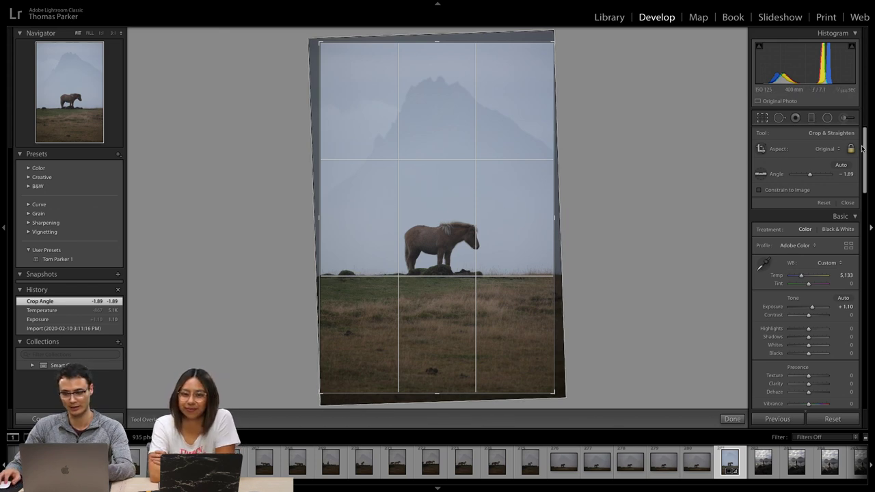
click(828, 152)
click(814, 176)
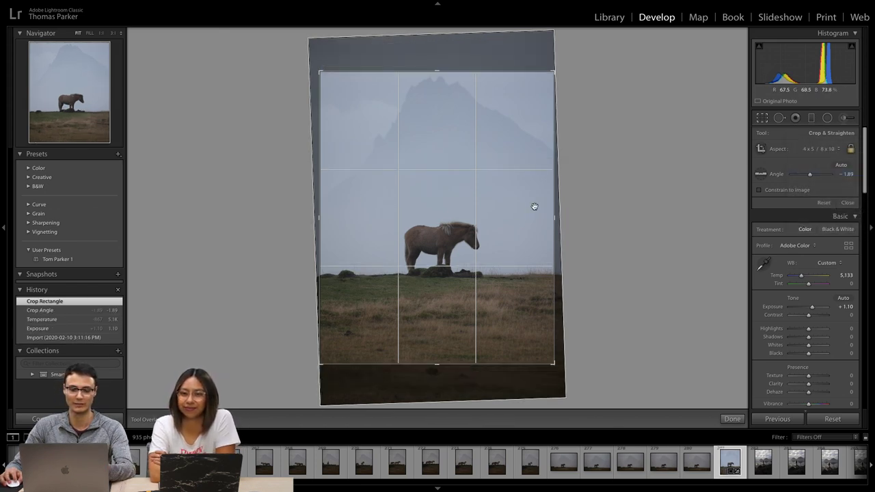
drag(482, 193, 476, 206)
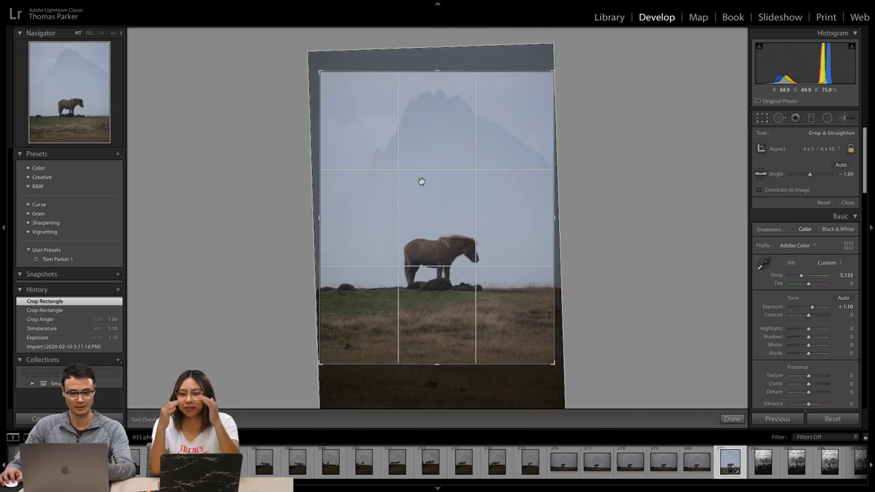
drag(421, 181, 423, 186)
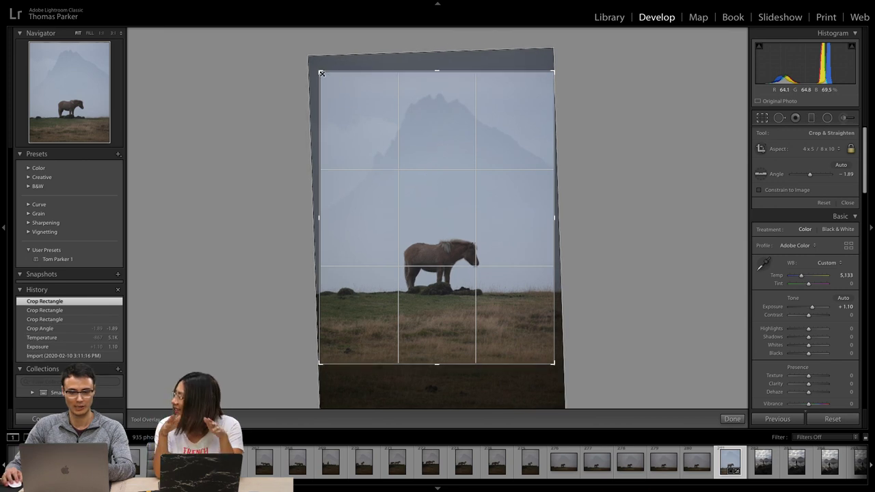
drag(320, 364, 322, 362)
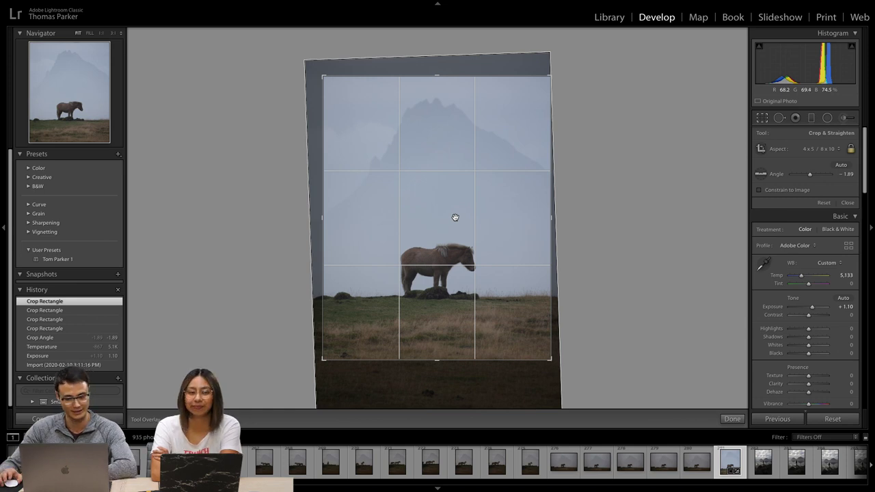
click(732, 418)
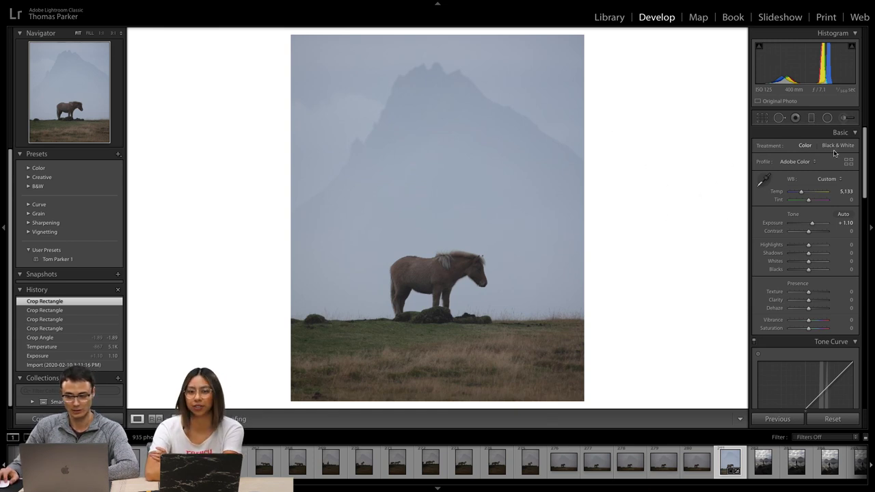
Set up an Adjustment Brush with exposure about 0.54 and temperature 11.
click(845, 120)
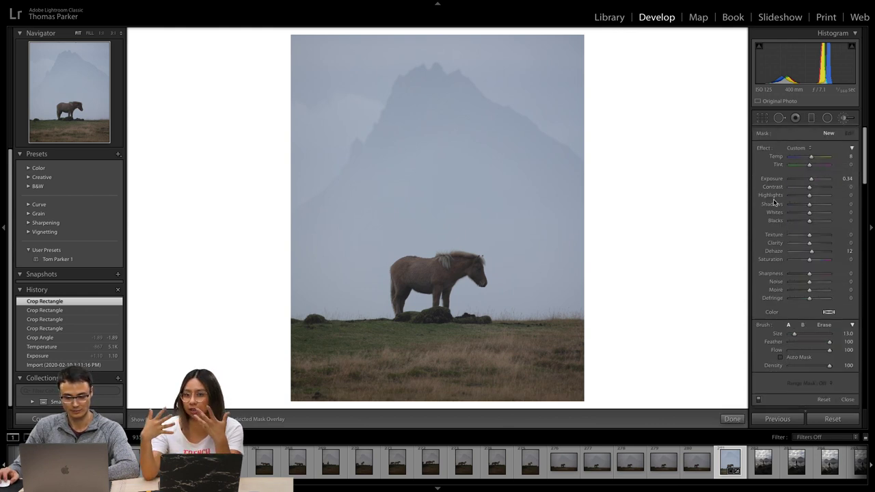
drag(812, 181, 813, 181)
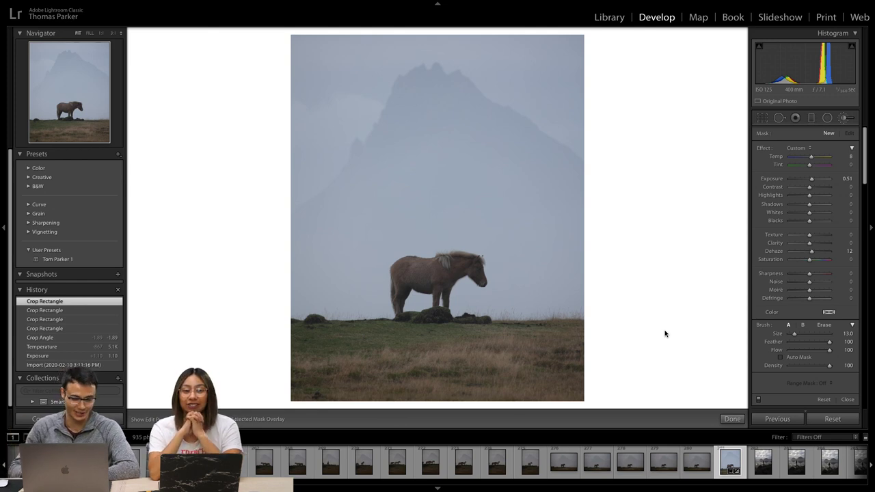
click(813, 118)
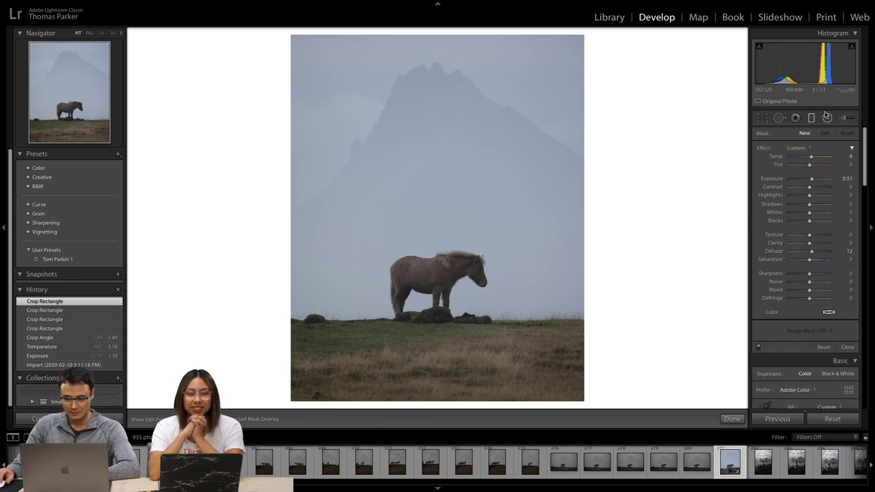
click(845, 119)
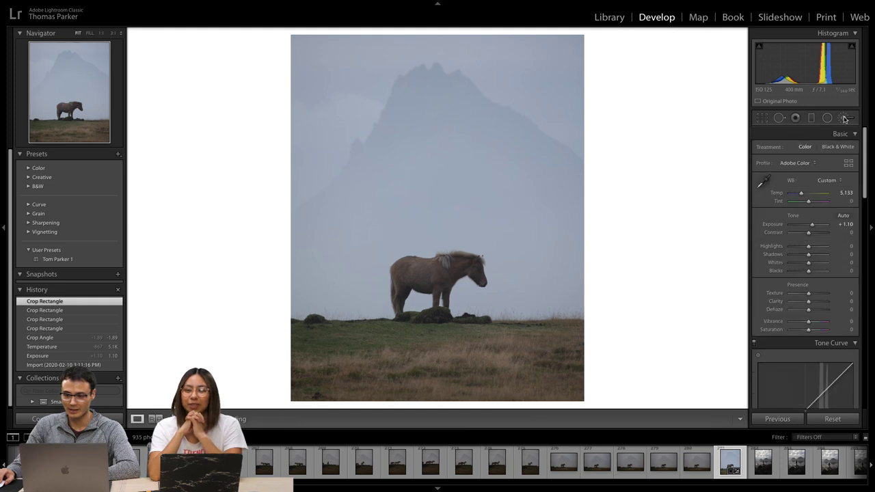
click(845, 119)
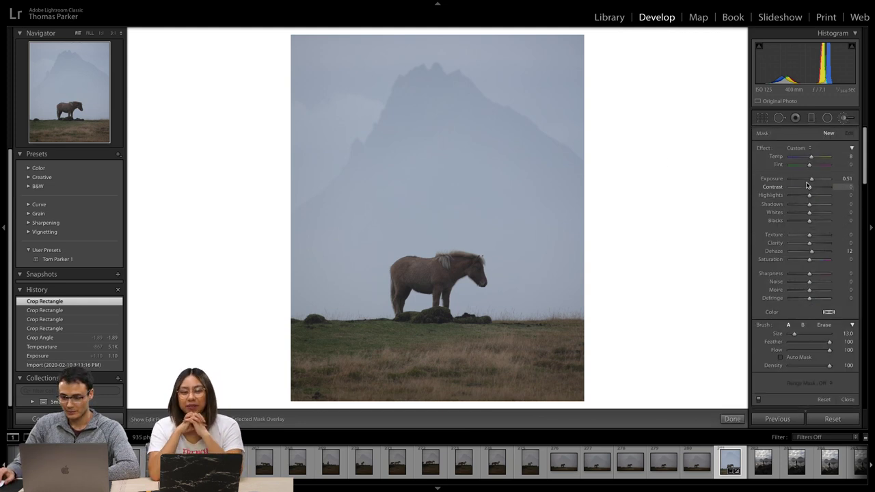
drag(812, 157, 814, 180)
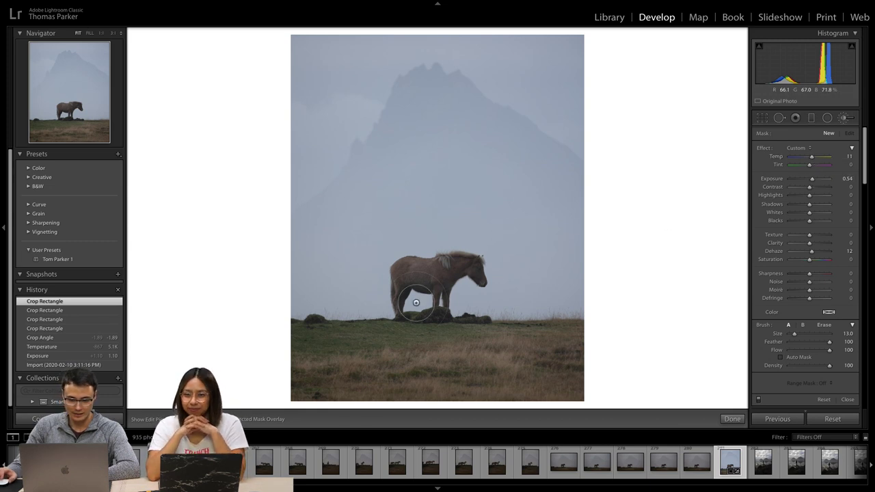
Paint the adjustment over the horse with a smaller brush and erase the surrounding spill.
key(bracketleft)
key(bracketleft)
key(bracketleft)
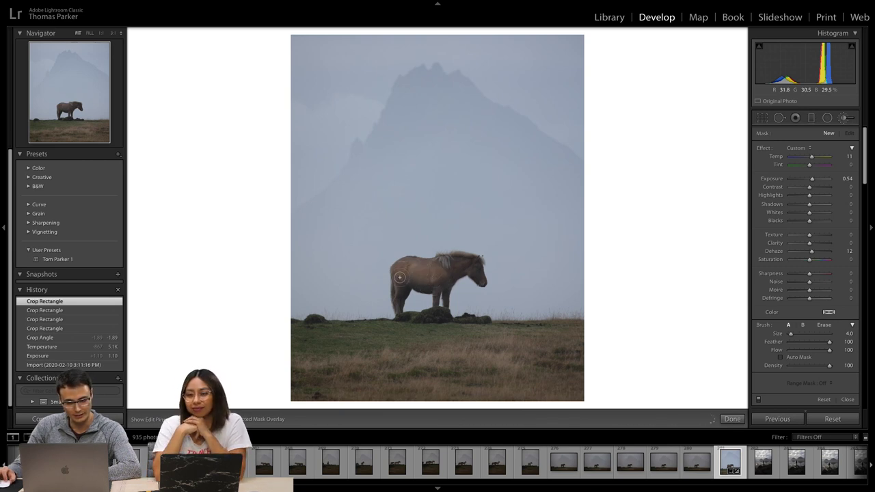
mouse_move(468, 266)
mouse_down()
mouse_move(478, 277)
mouse_move(475, 267)
mouse_move(457, 275)
mouse_move(443, 292)
mouse_move(403, 279)
mouse_move(398, 303)
mouse_up()
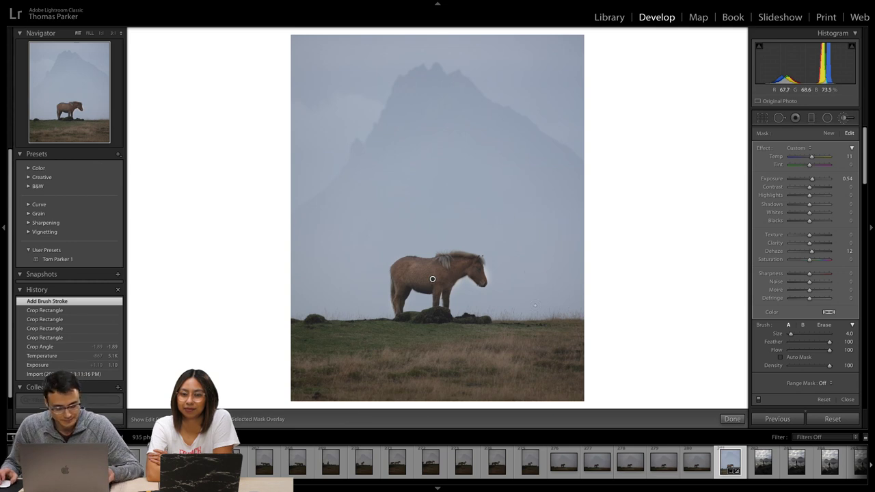
key(alt)
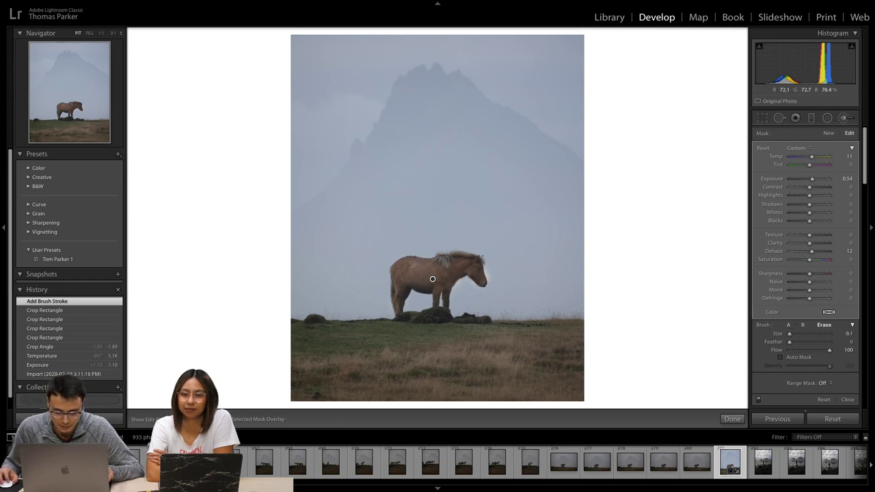
key(bracketright)
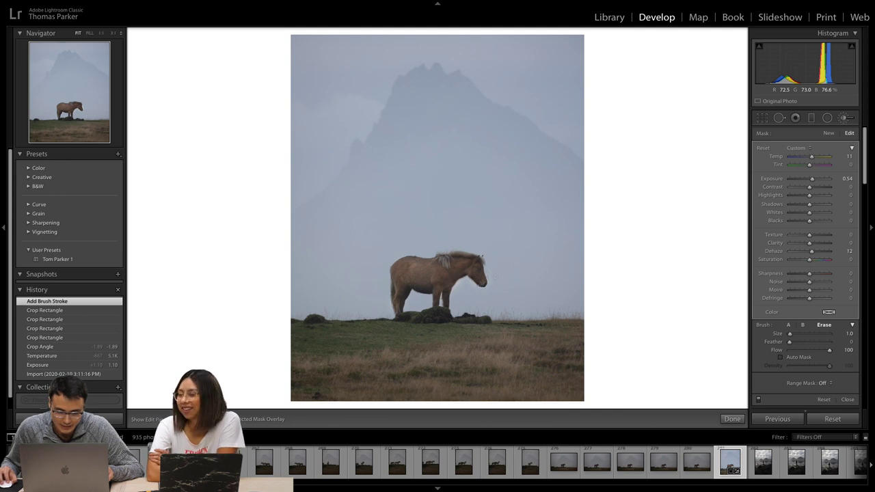
click(433, 279)
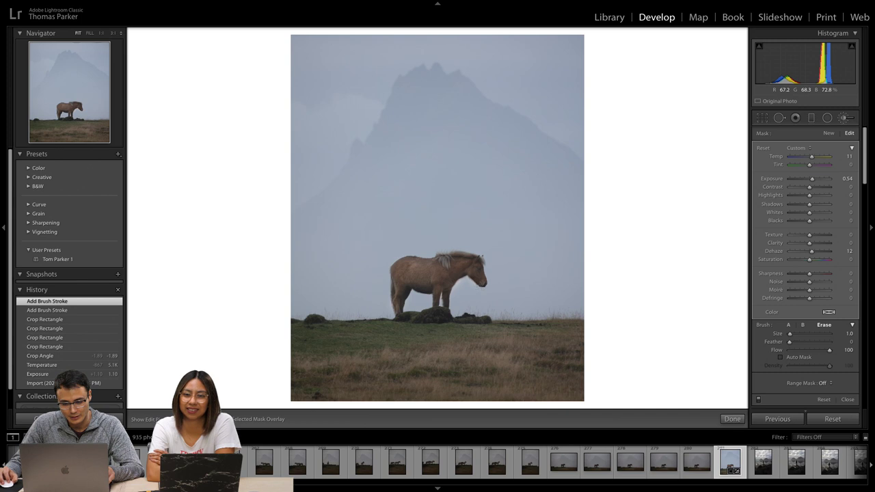
alt+click(433, 279)
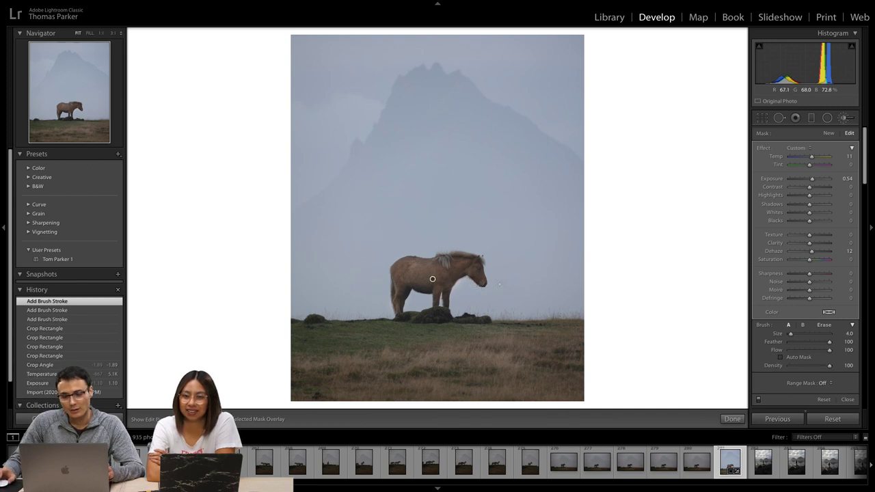
click(811, 117)
Drag a graduated filter down over the horizon grass and set Dehaze 31, Saturation 15, Clarity 24.
drag(422, 323, 423, 305)
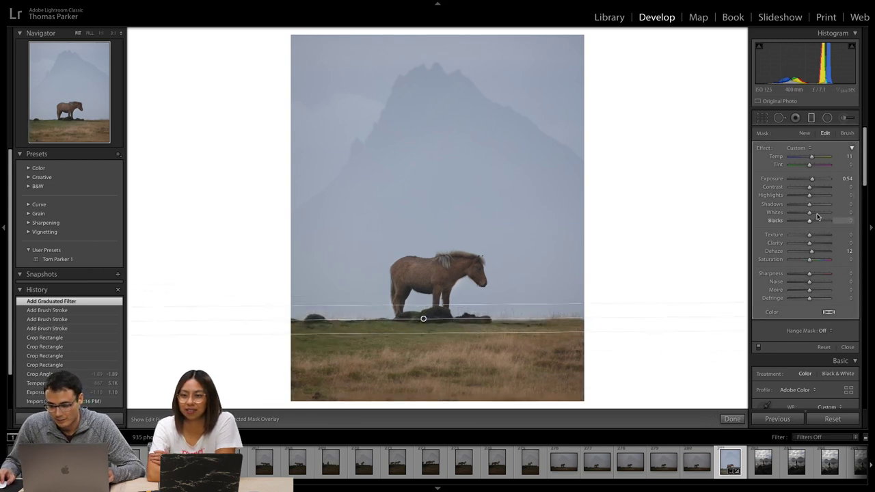
drag(812, 252, 815, 254)
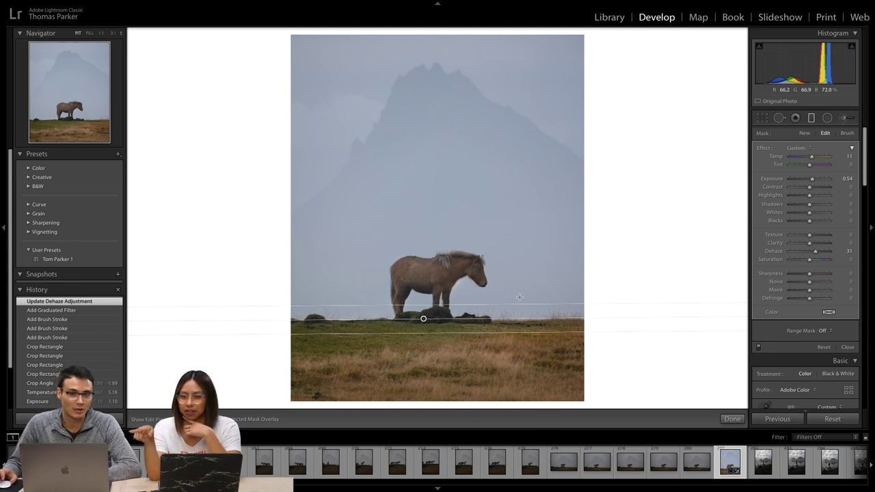
drag(422, 320, 426, 322)
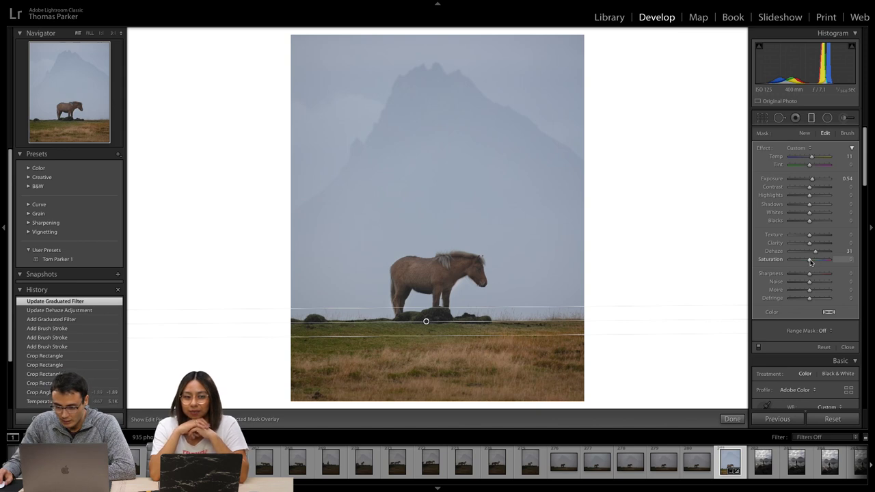
drag(810, 261, 813, 262)
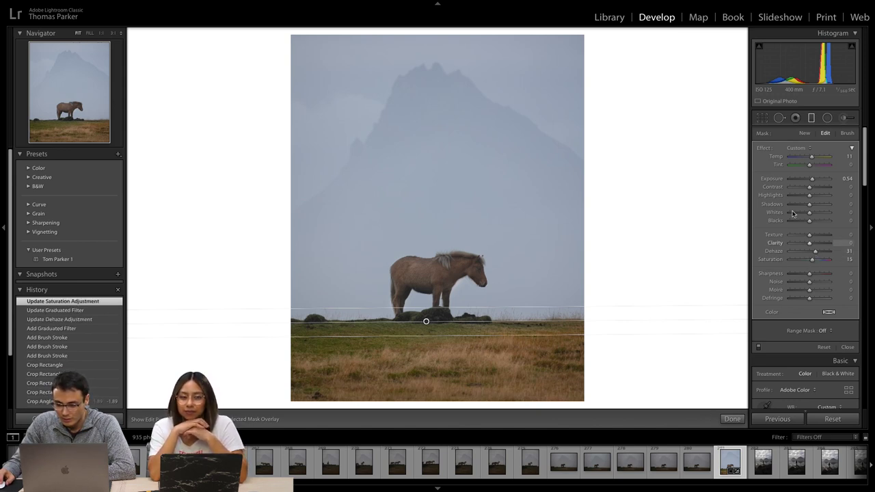
scroll(783, 179, down, 1)
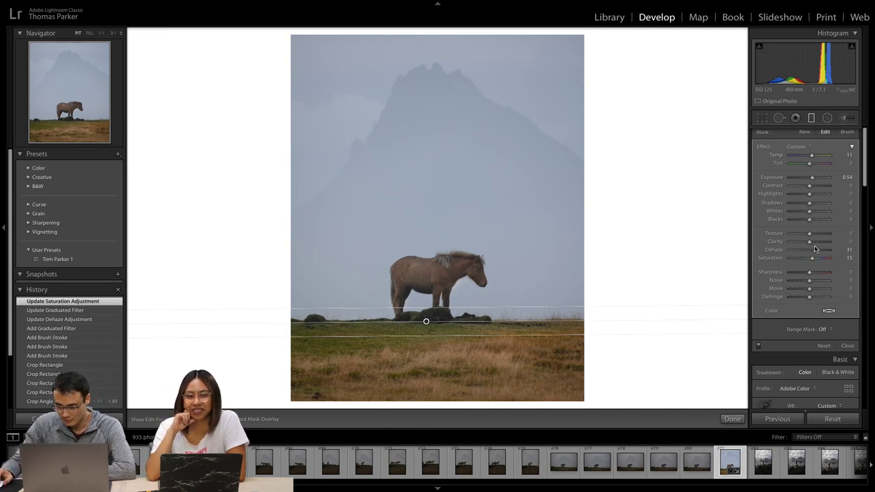
drag(809, 245, 815, 247)
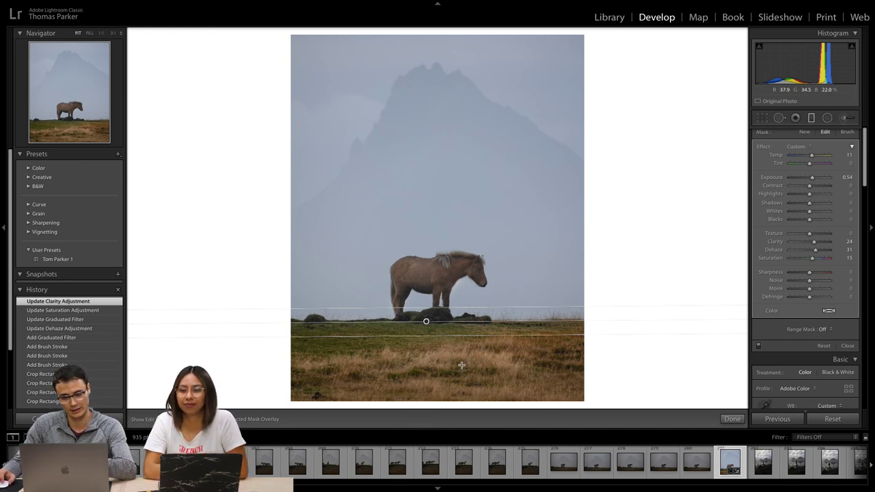
Select the horse's brush adjustment and set its Exposure to 0.70 and Dehaze to 39.
click(844, 118)
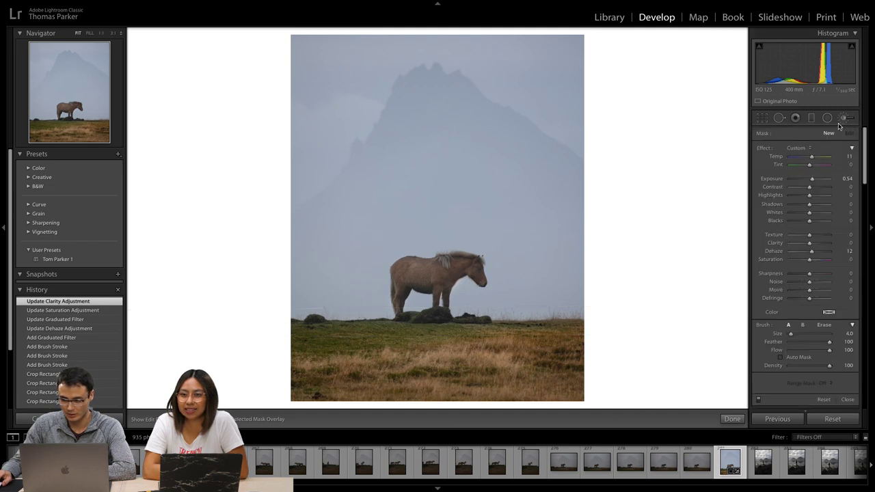
click(433, 279)
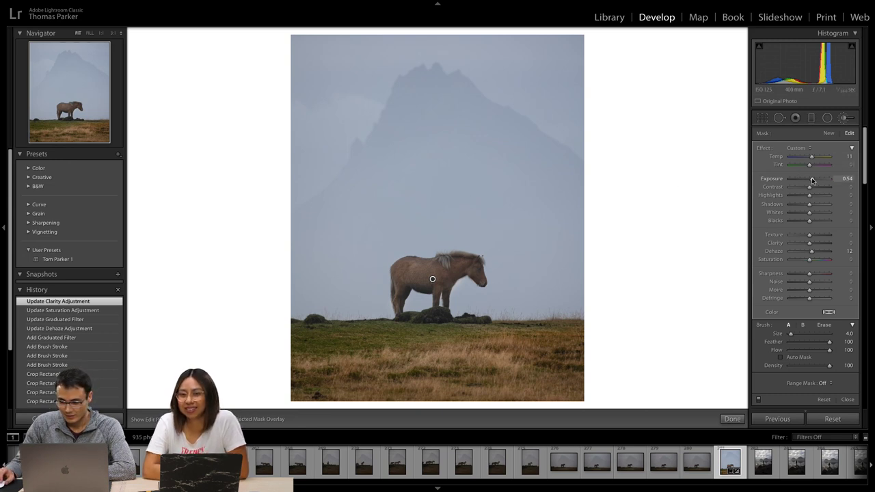
drag(812, 180, 814, 180)
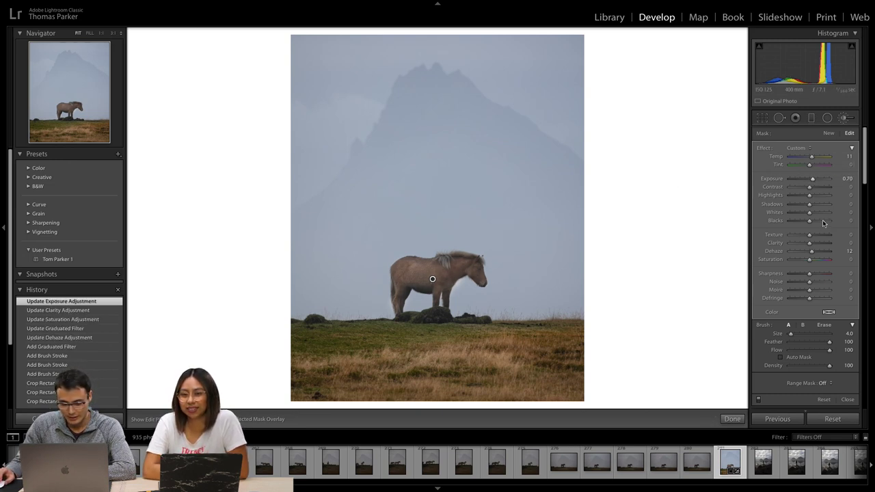
drag(811, 251, 814, 254)
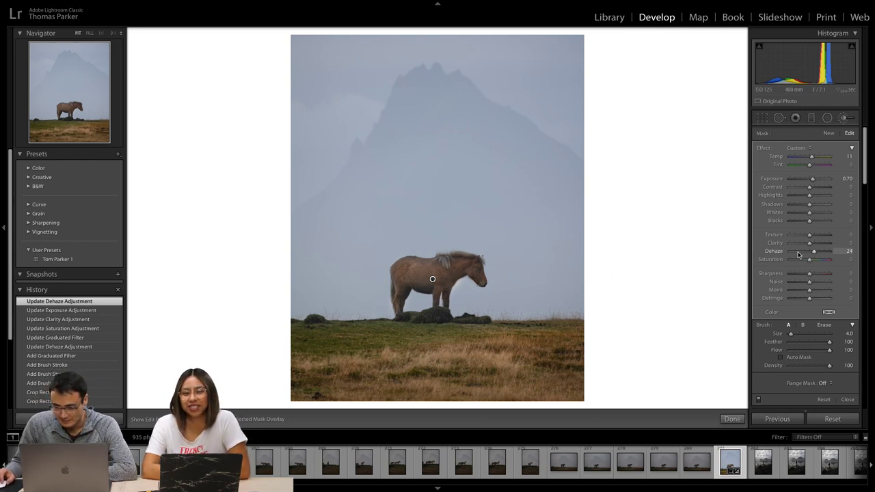
drag(814, 253, 817, 254)
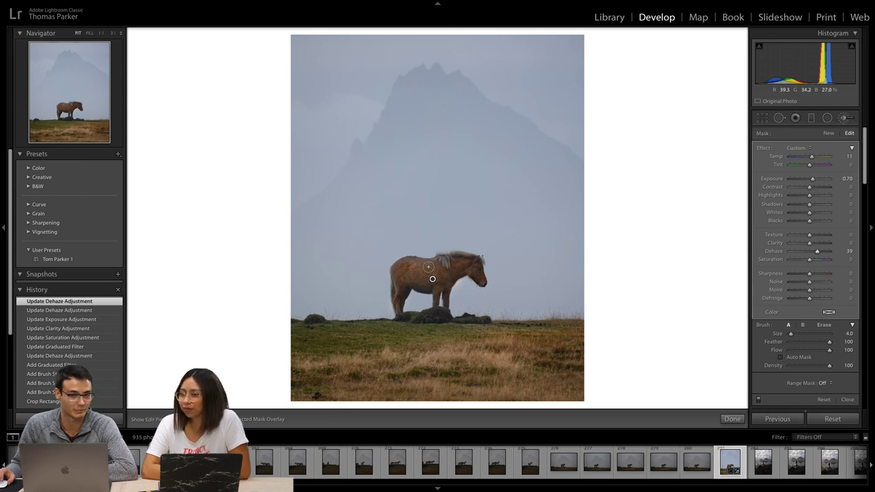
Shrink the brush to size 2 and paint extra strokes over the horse's back.
key(bracketleft)
mouse_move(430, 266)
mouse_down()
mouse_move(406, 264)
mouse_move(472, 257)
mouse_move(476, 273)
mouse_up()
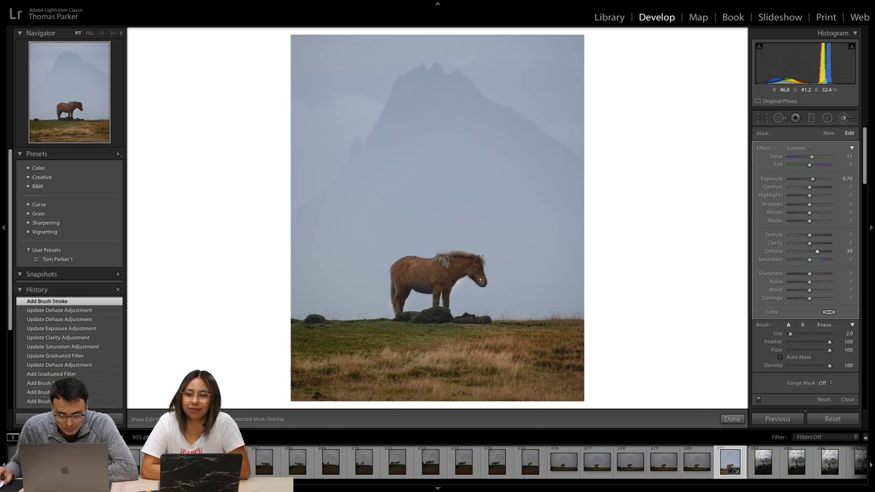
click(421, 275)
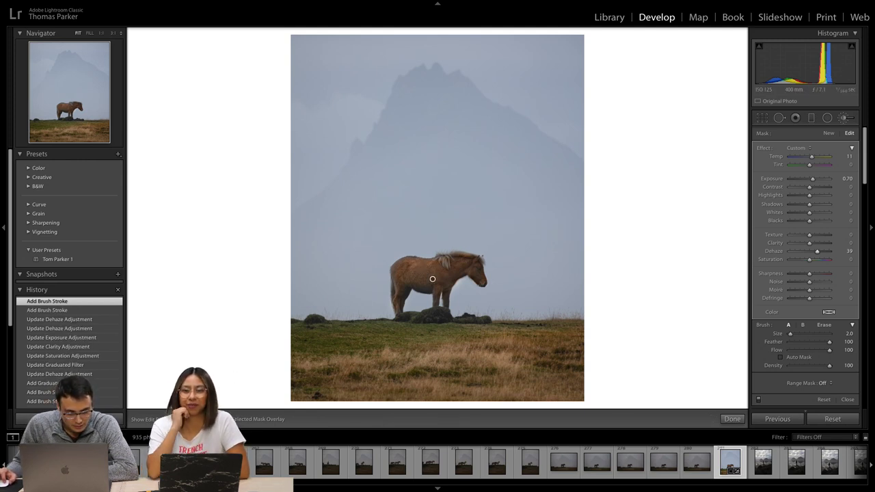
Finish the horse mask and show the edit beside the original in a left/right Before/After split.
click(731, 419)
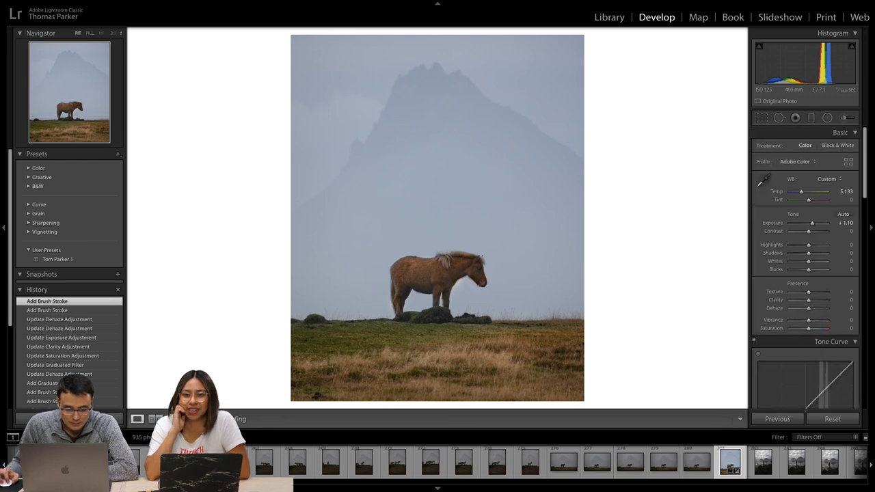
key(shift+y)
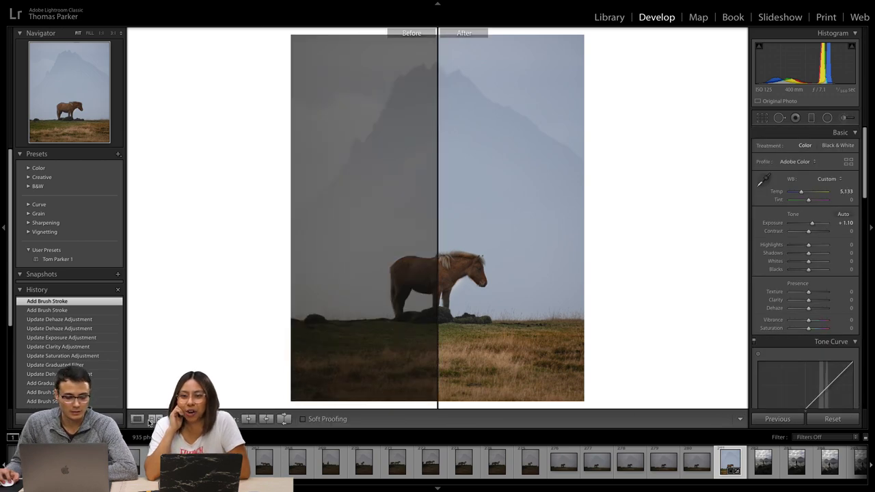
key(shift+r)
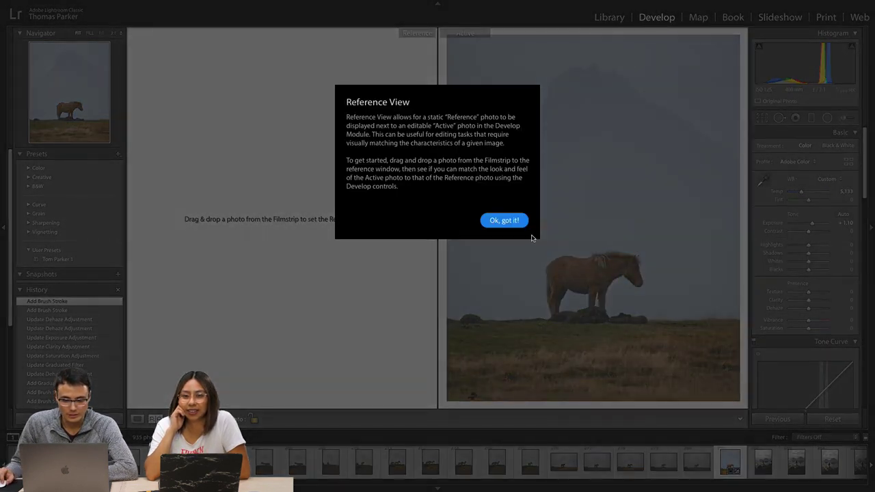
click(510, 224)
key(shift+y)
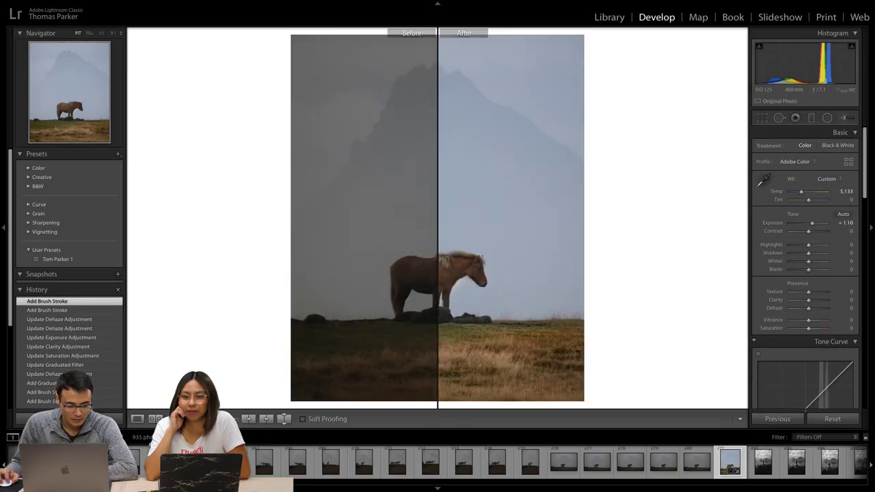
key(alt+y)
key(shift+y)
key(y)
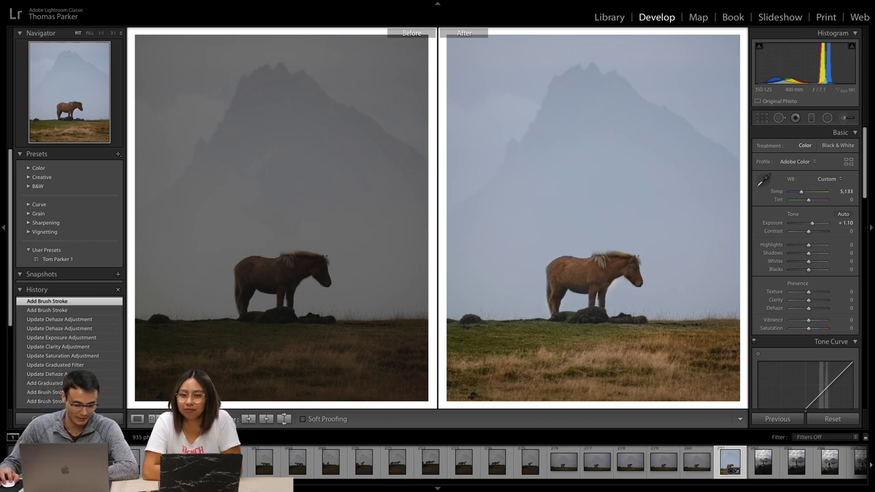
Switch to the split Before/After view, then return to the single-image Loupe view.
key(shift+y)
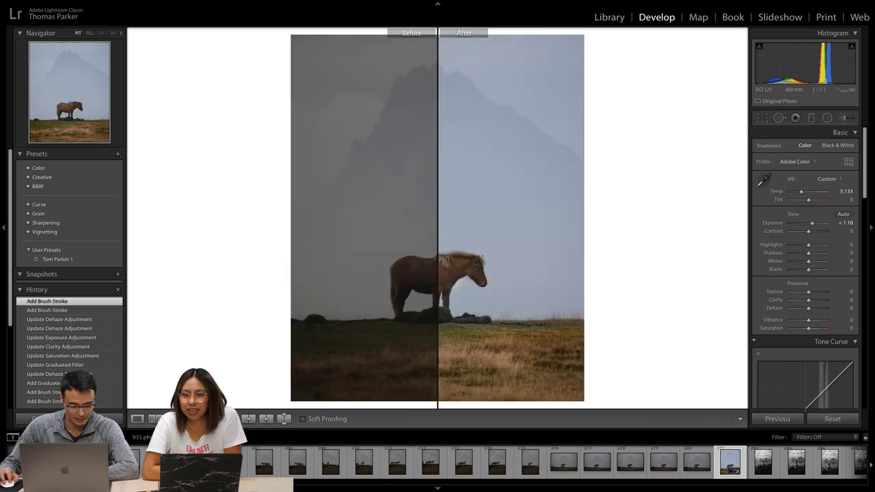
click(137, 420)
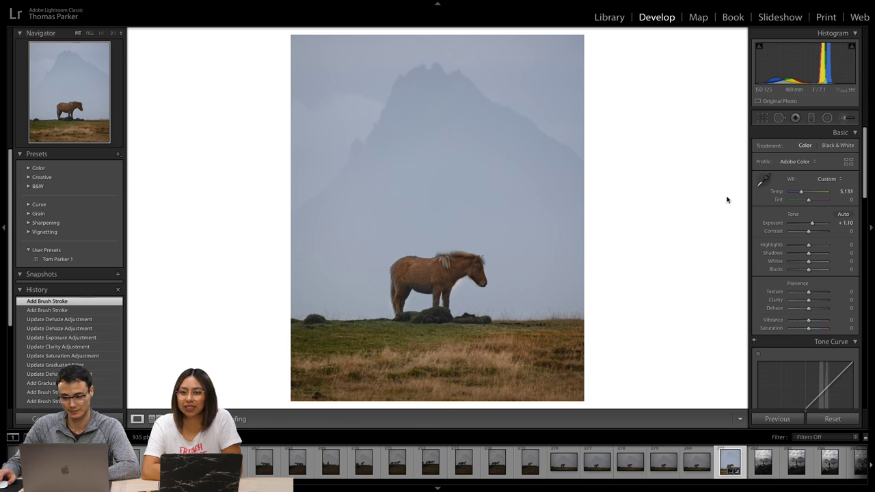
Select the grass graduated filter and set Dehaze 37, Saturation 18 and Exposure 0.38.
click(812, 118)
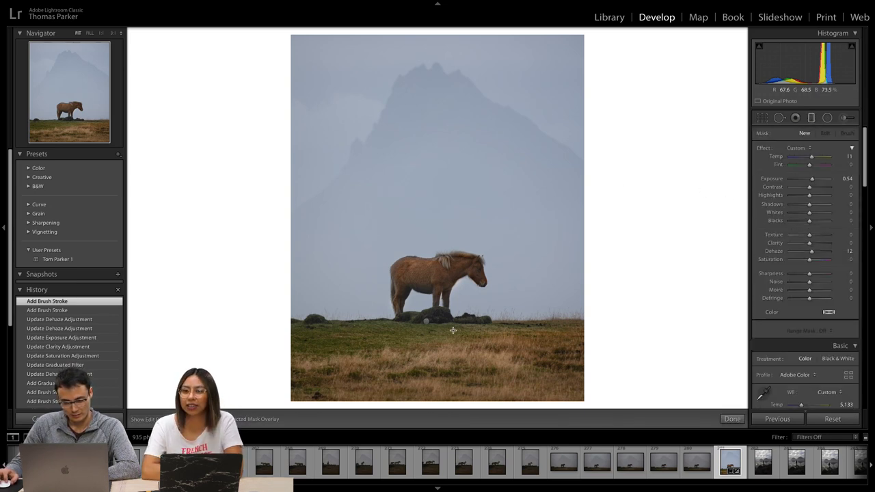
click(425, 321)
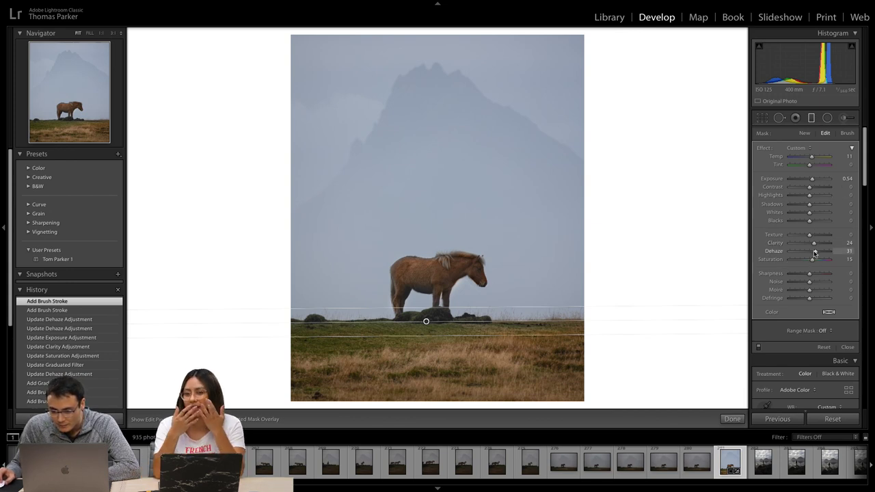
scroll(815, 254, up, 3)
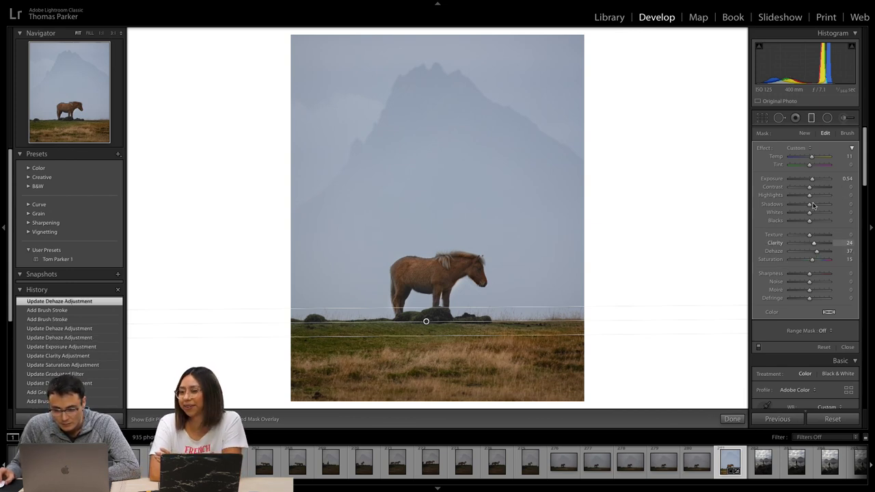
drag(813, 265, 815, 264)
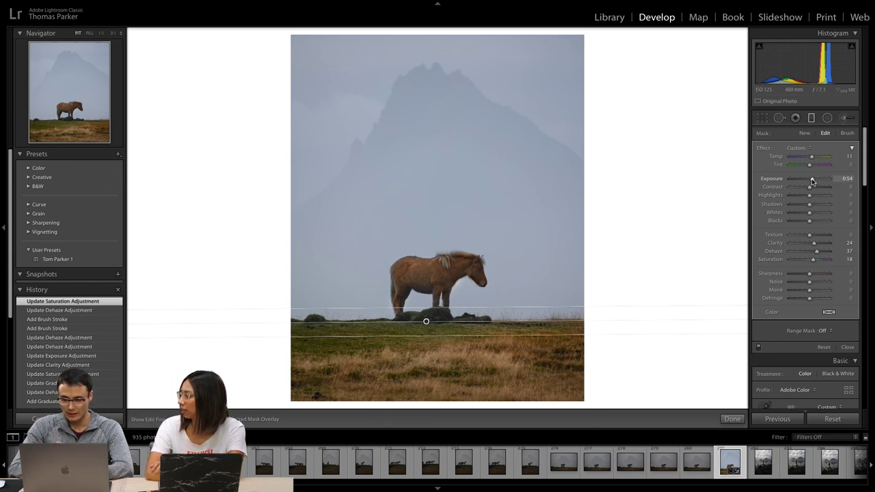
drag(813, 180, 815, 180)
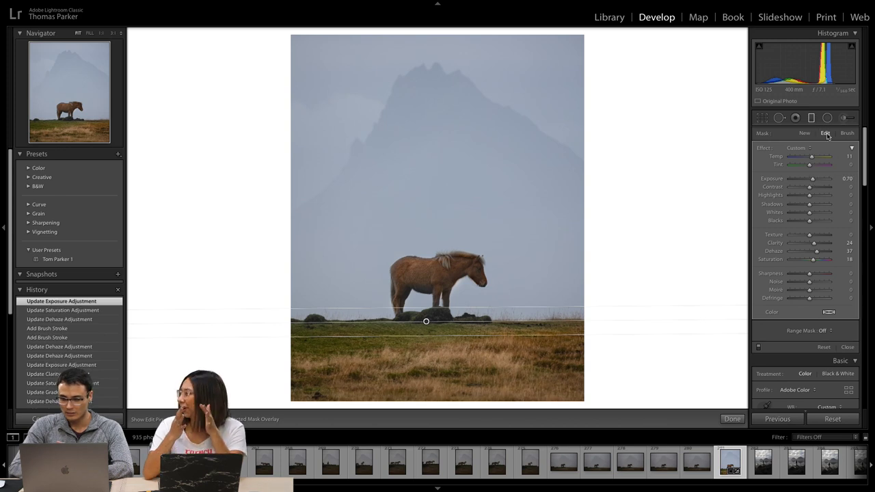
drag(813, 181, 811, 181)
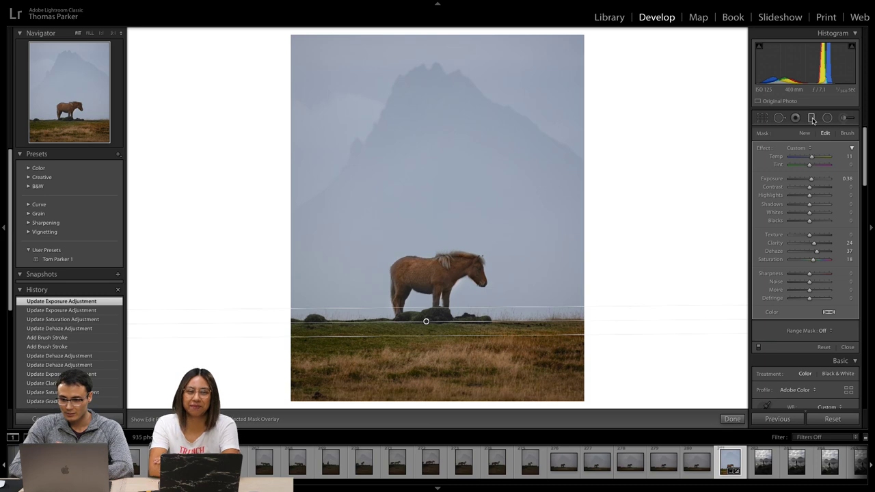
click(813, 119)
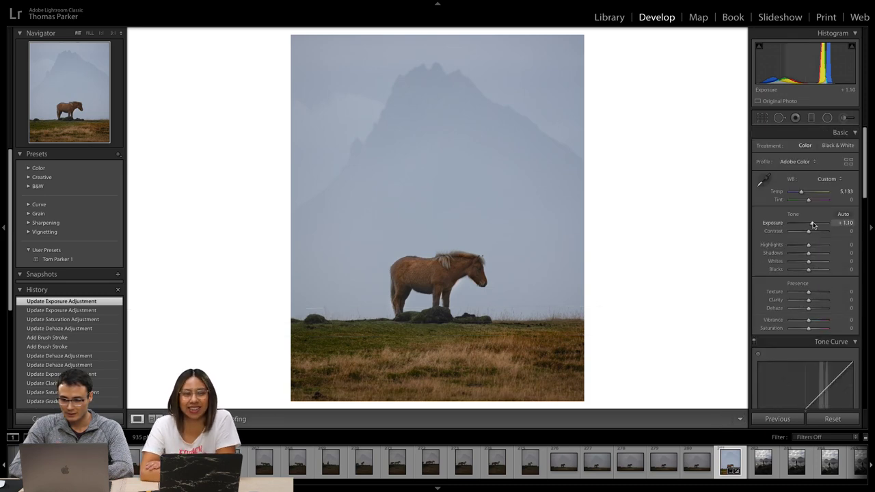
Raise the global Exposure to +1.90 and Dehaze to +30 in the Basic panel.
drag(813, 225, 816, 225)
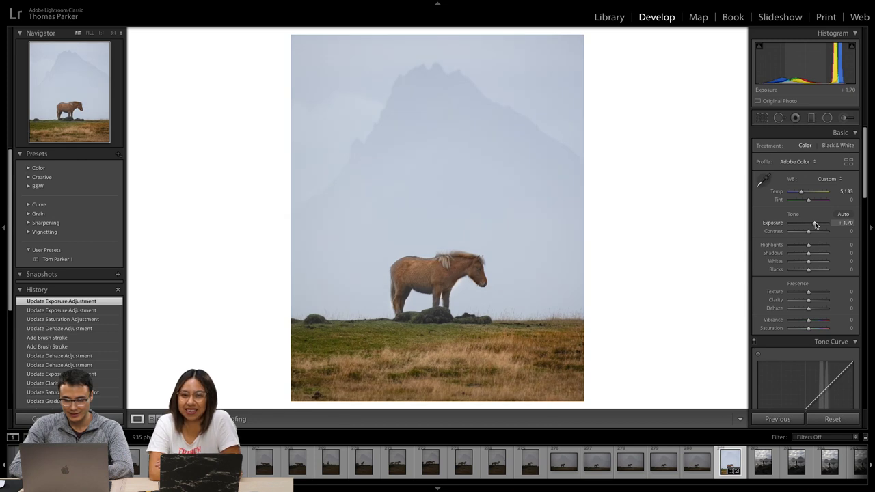
drag(816, 226, 817, 225)
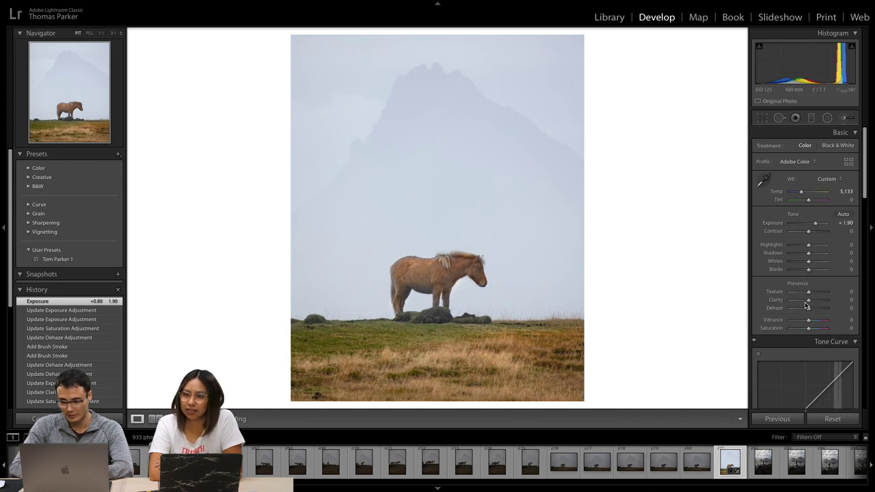
drag(810, 310, 813, 310)
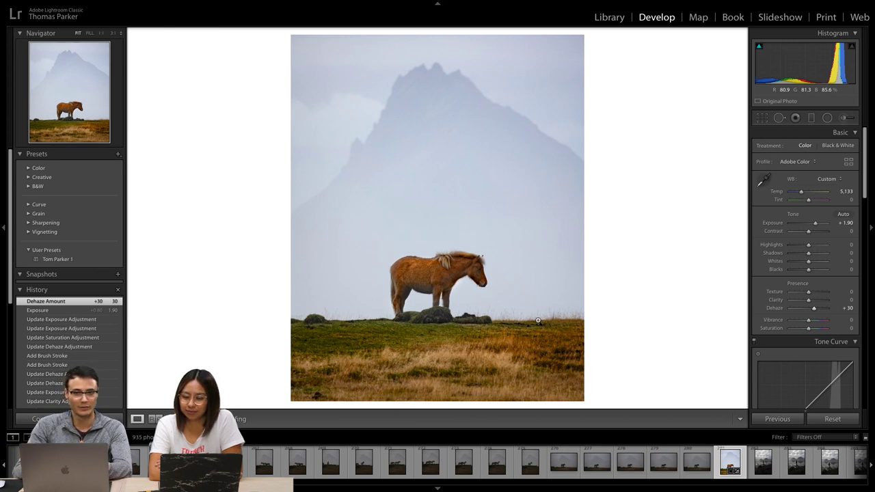
Cool the horse's brush mask temperature to 1 and finish the mask.
click(844, 119)
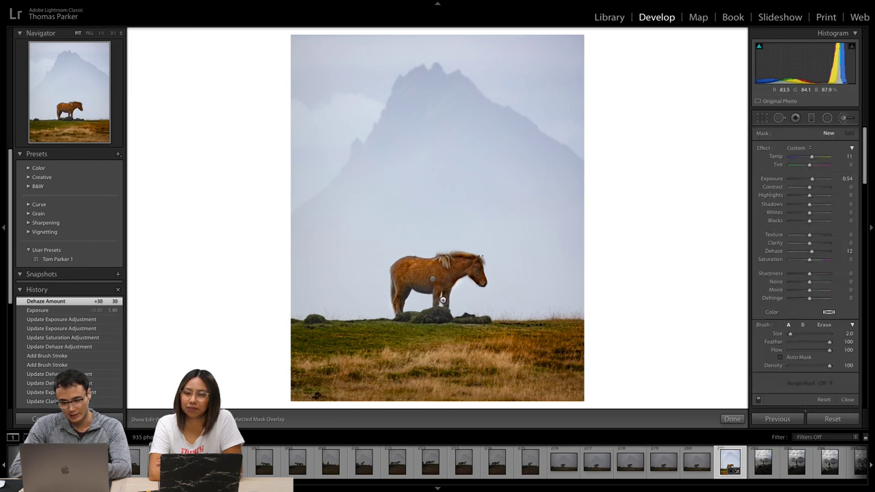
click(433, 281)
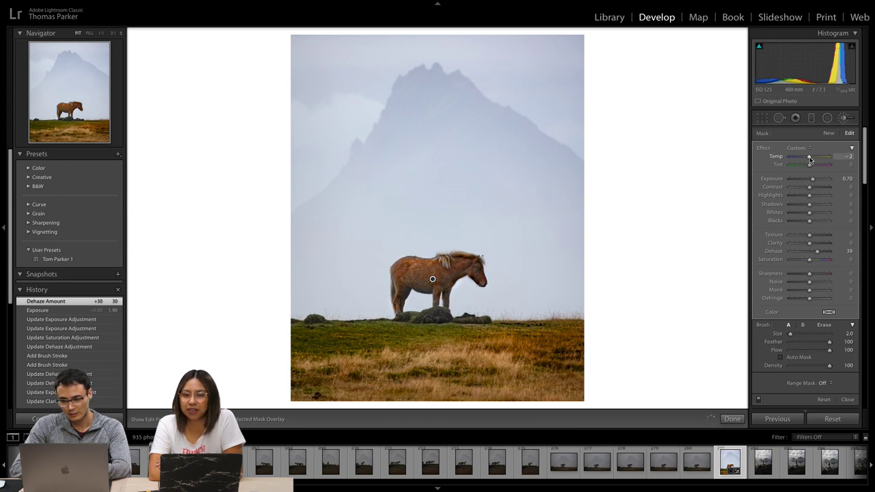
drag(811, 160, 812, 160)
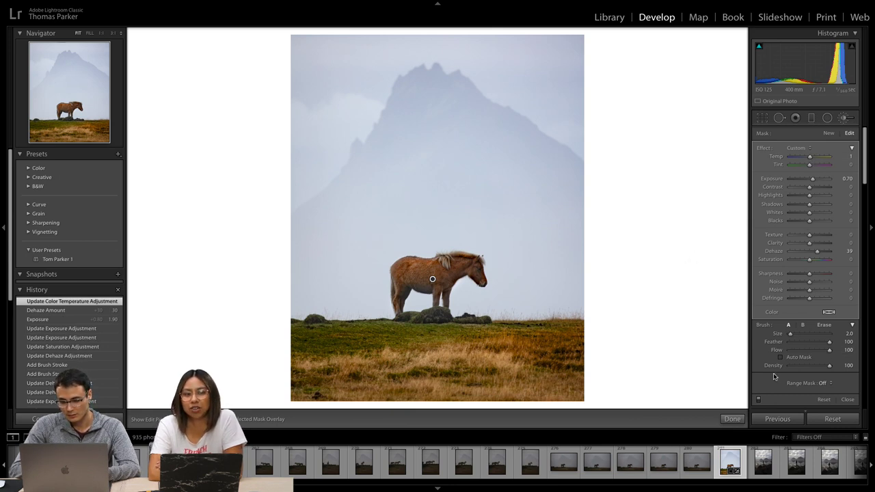
click(733, 419)
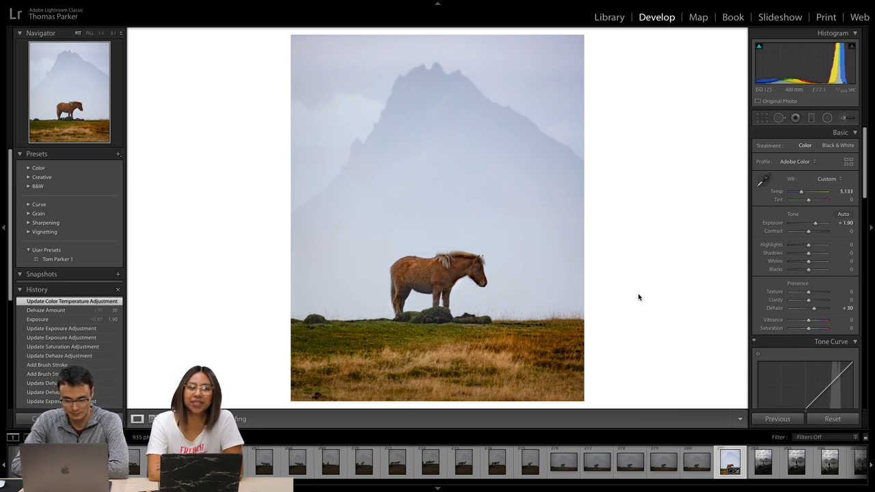
Start a new adjustment brush with its Temp set to 0.
click(842, 118)
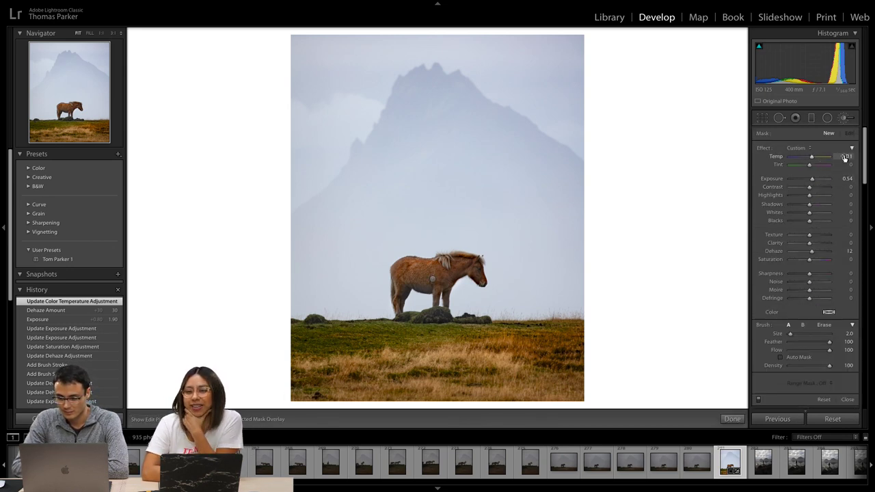
click(846, 157)
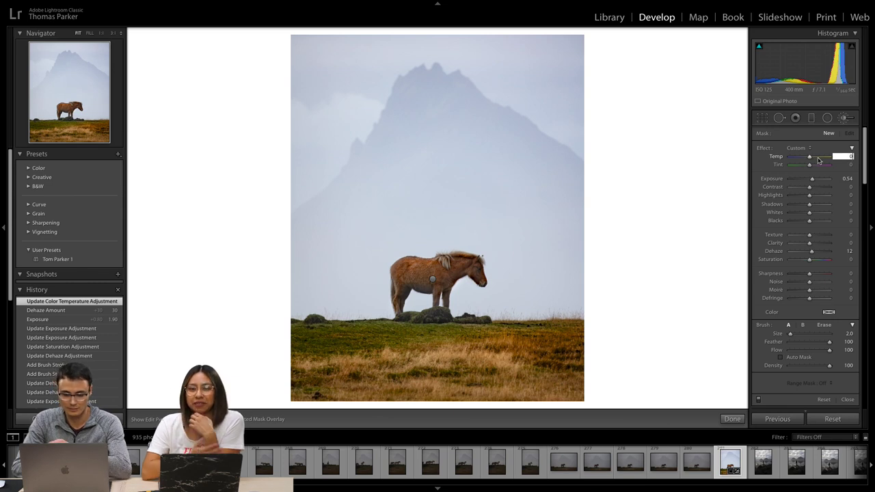
key(Return)
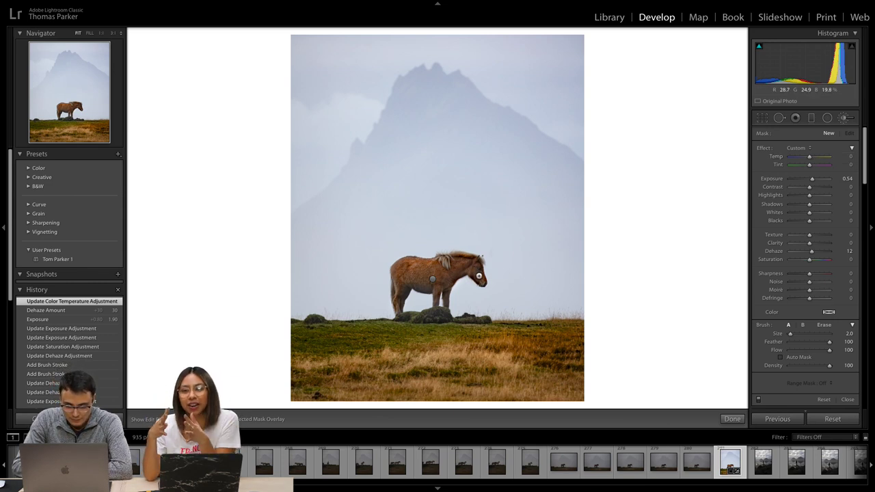